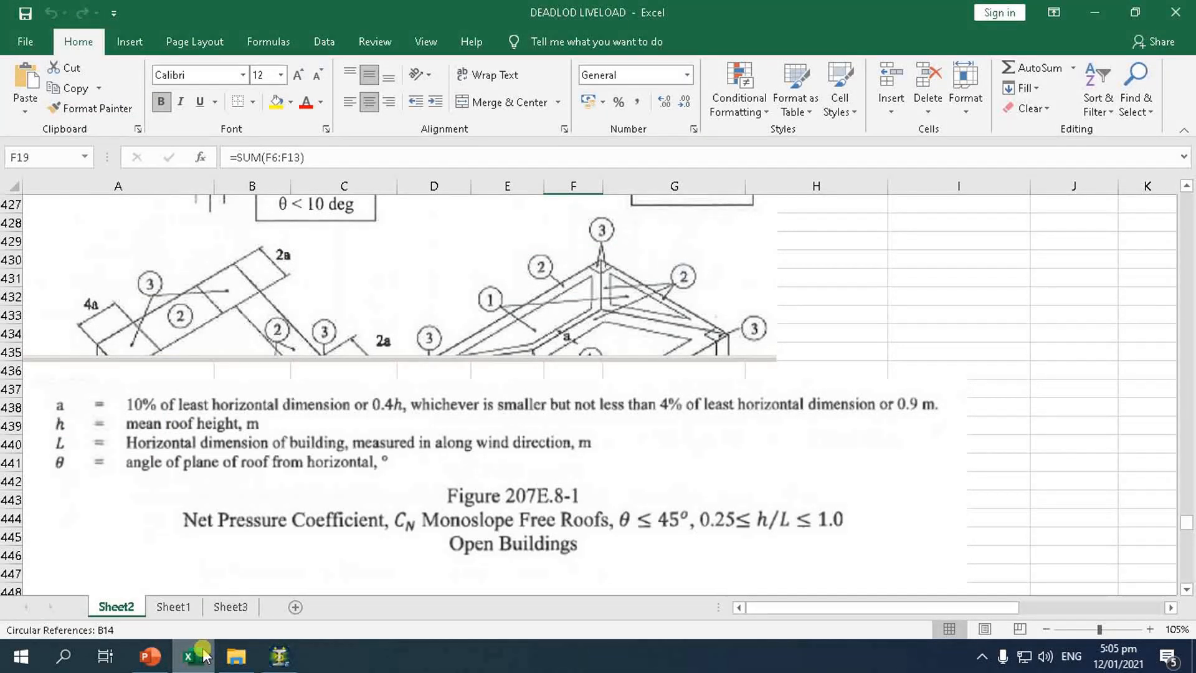
- Switch to the PowerPoint presentation and examine slide 7 with the second floor and roof deck dead loads
left_click(203, 656)
left_click(152, 659)
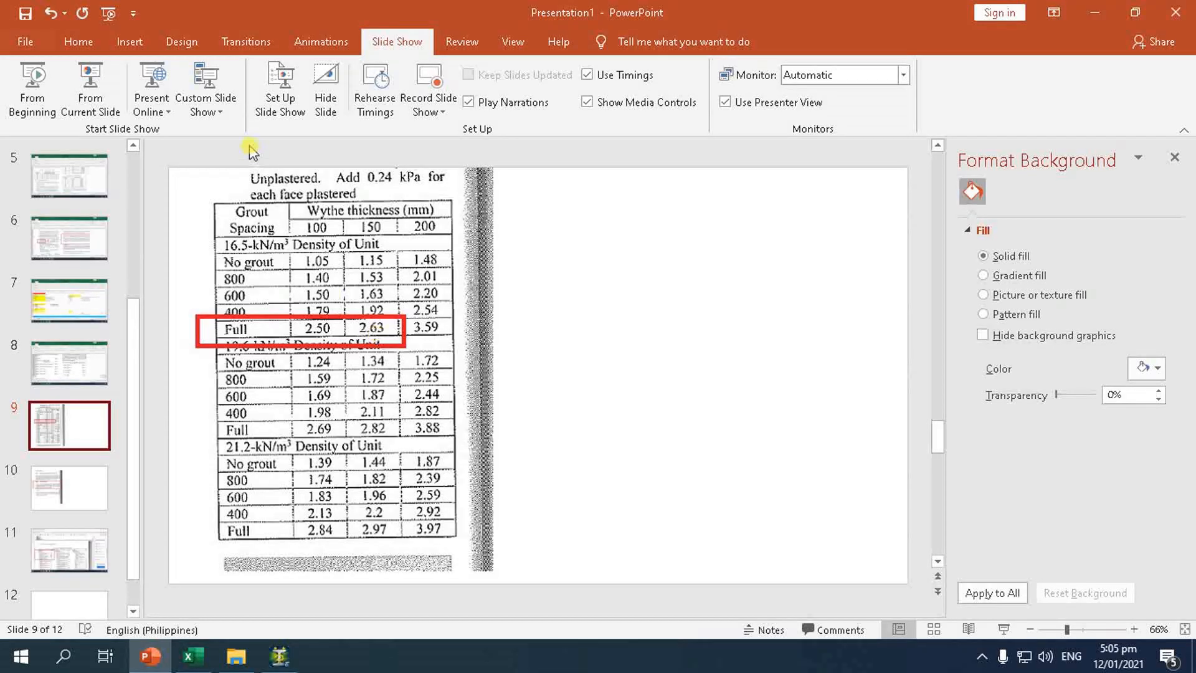
left_click(34, 302)
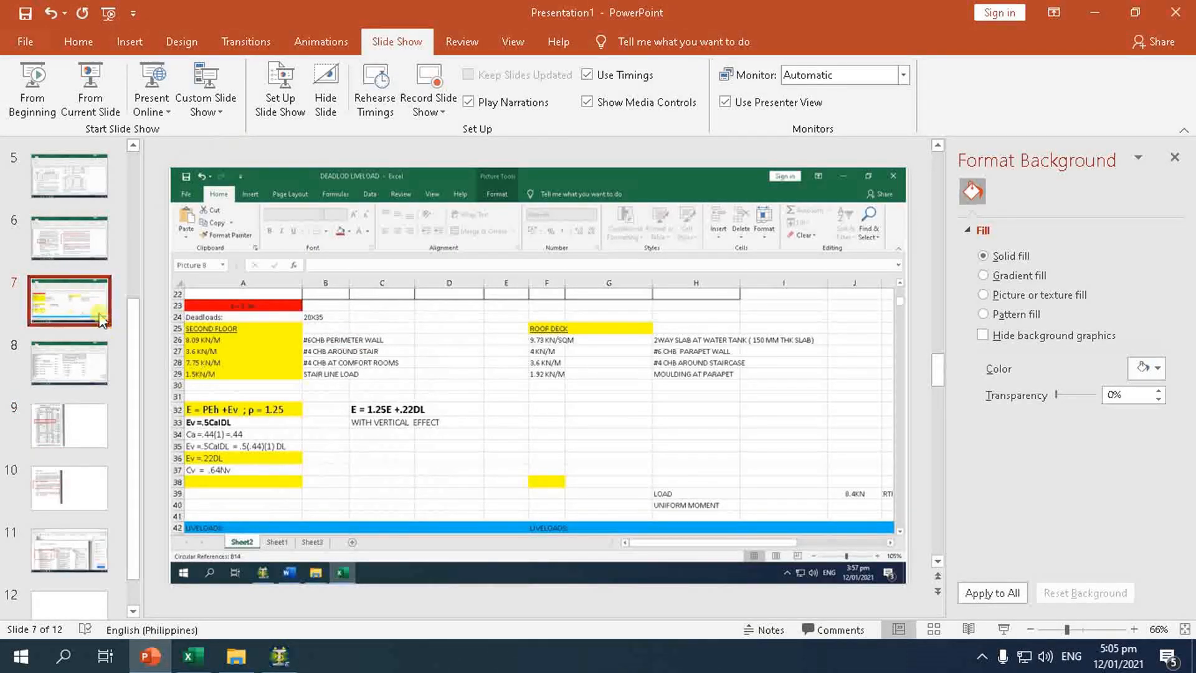
scroll(104, 318, "down", 1)
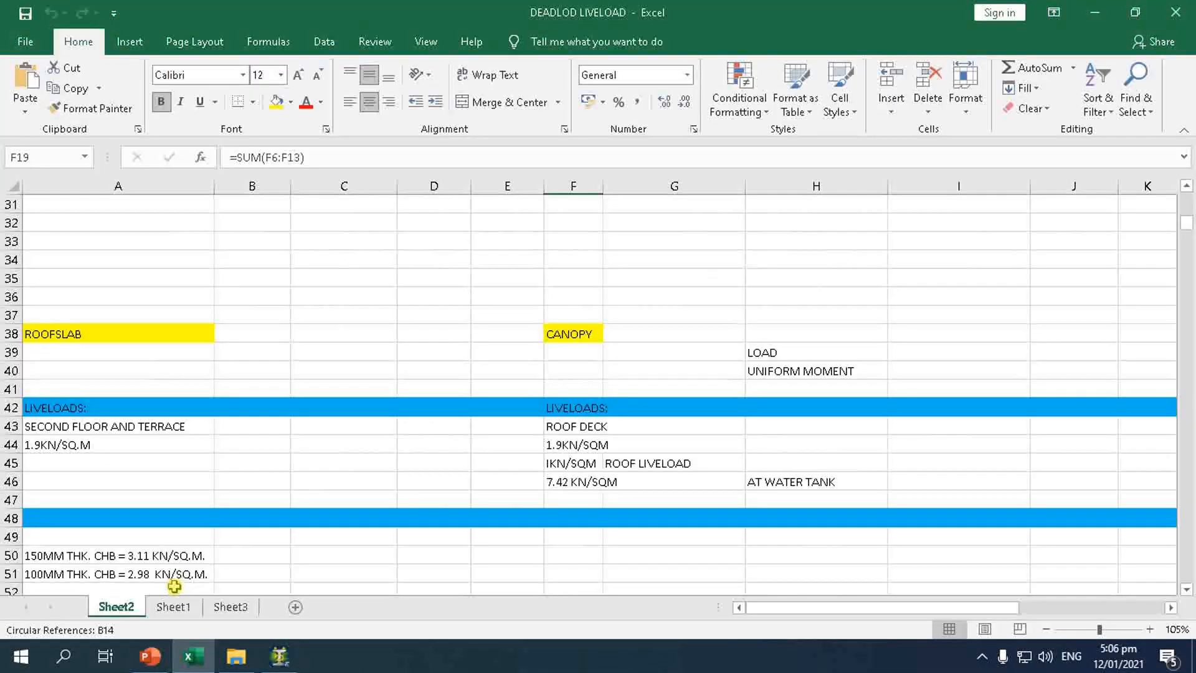
- Switch to the Excel load workbook and review the 150 mm CHB weight and the roof deck's two-way slab dead load
left_click(149, 558)
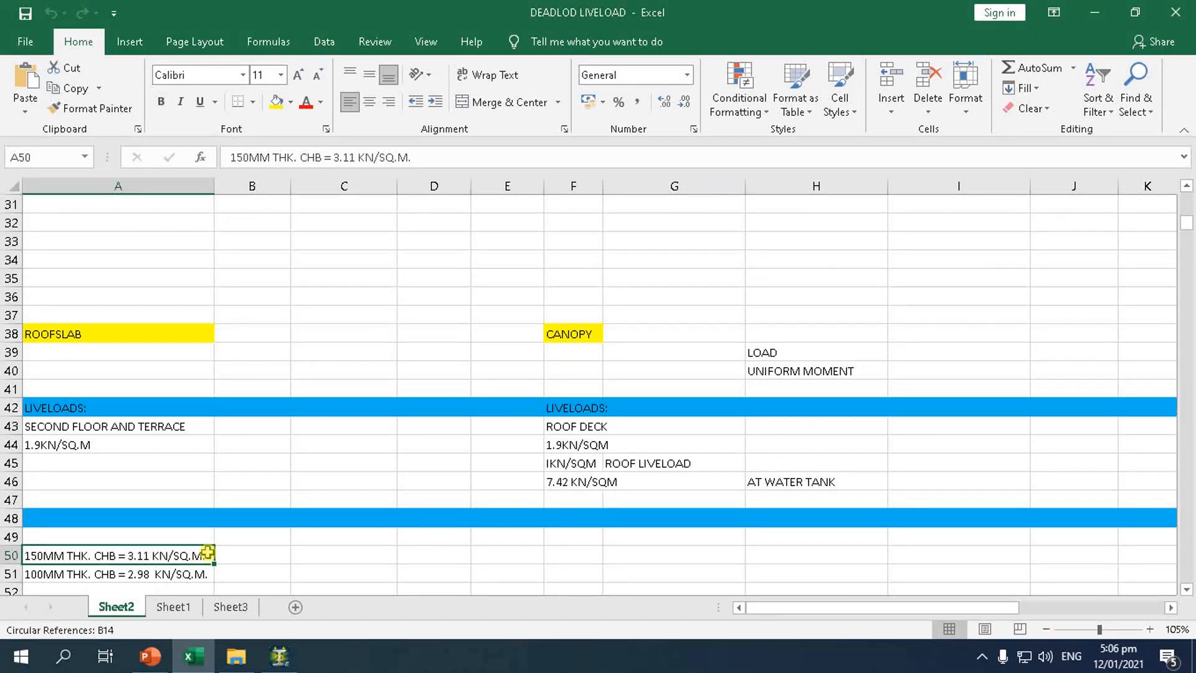
left_click(578, 489)
scroll(576, 486, "up", 5)
left_click(576, 395)
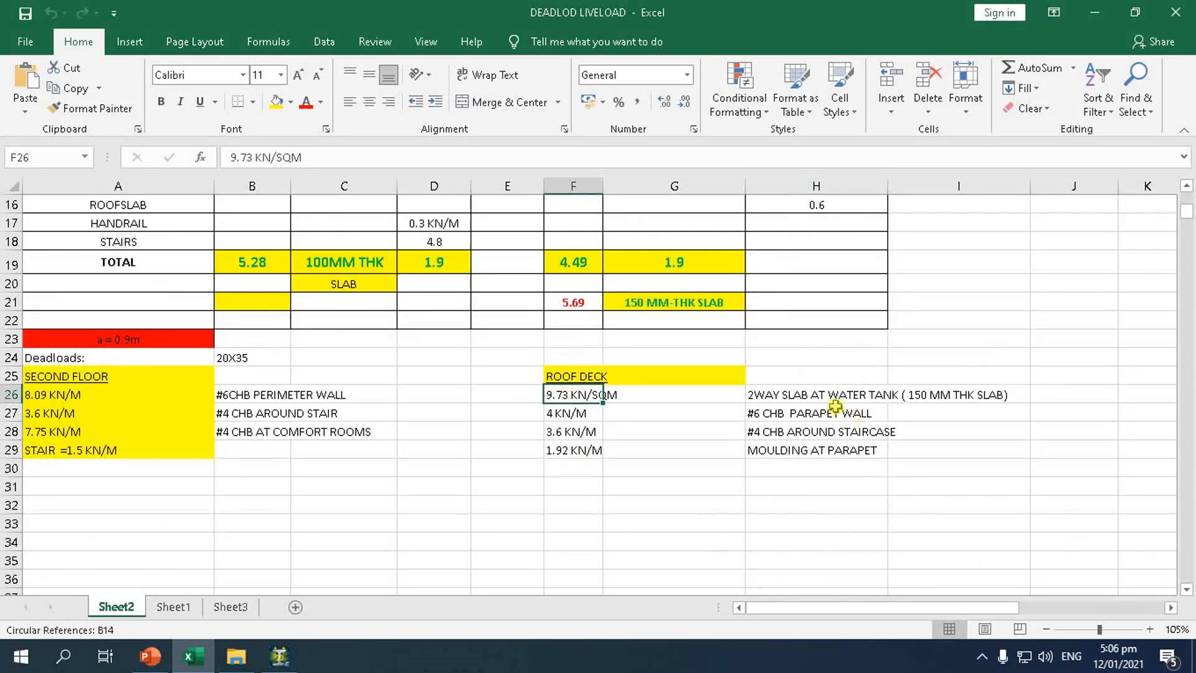
- Examine the strength design, alternate basic and special seismic load combinations on Sheet2
scroll(329, 409, "down", 14)
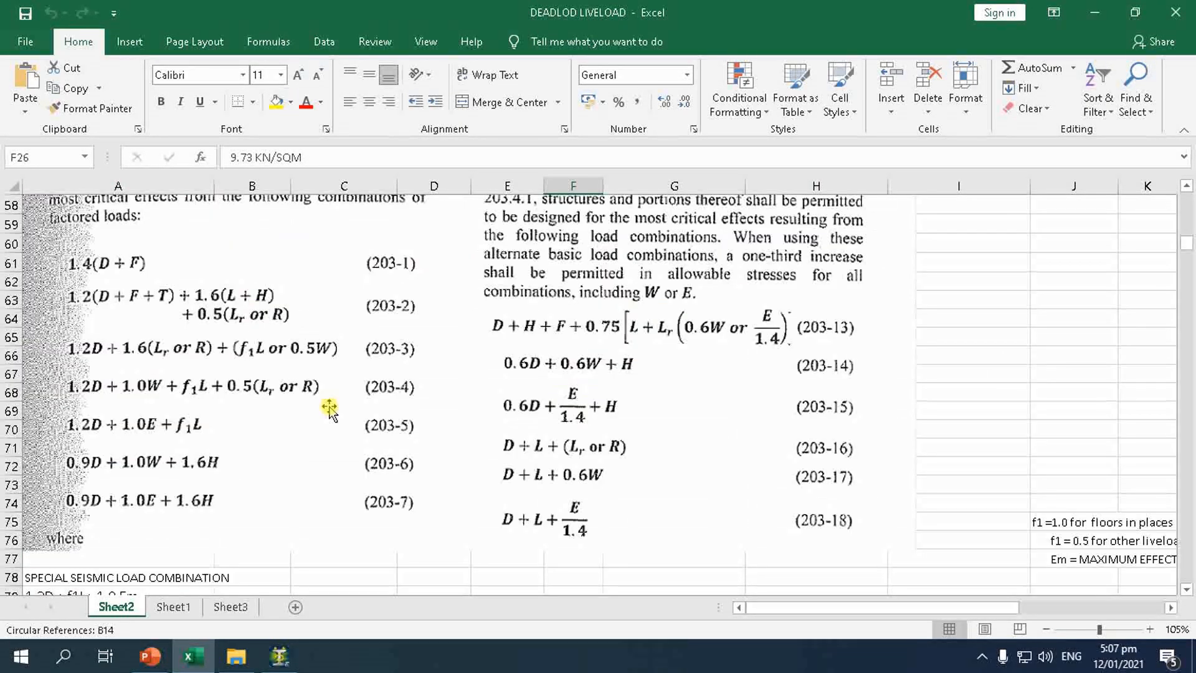
scroll(199, 332, "up", 1)
scroll(198, 333, "down", 1)
scroll(210, 506, "down", 1)
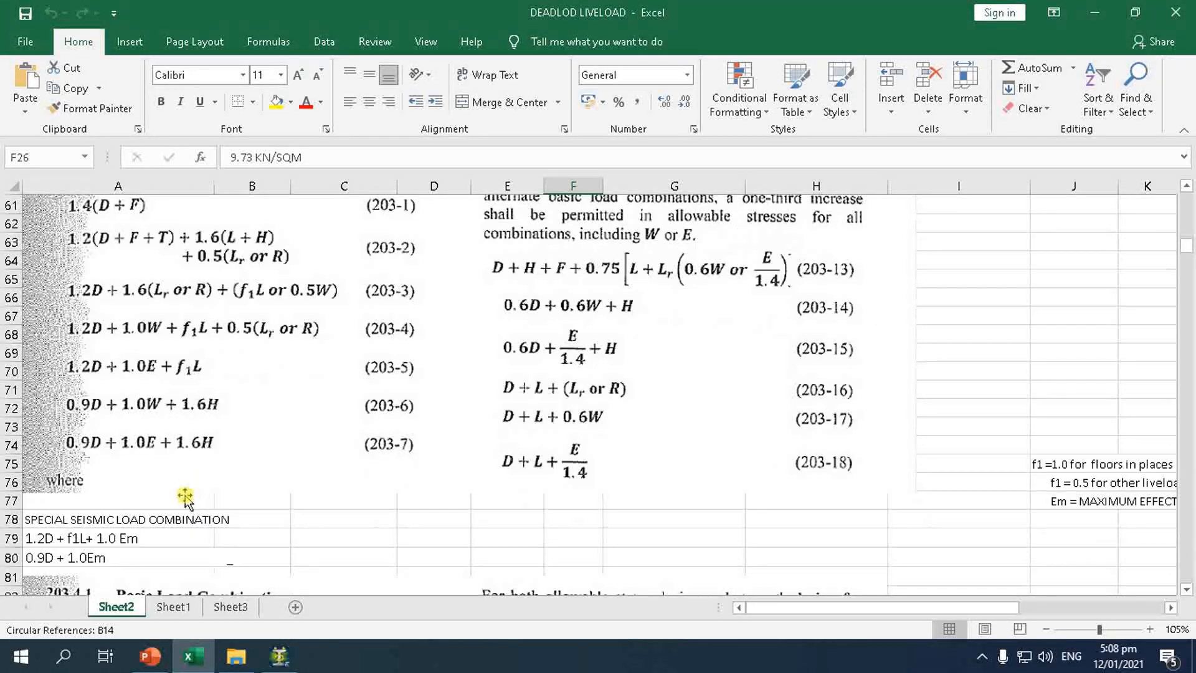
scroll(185, 496, "down", 3)
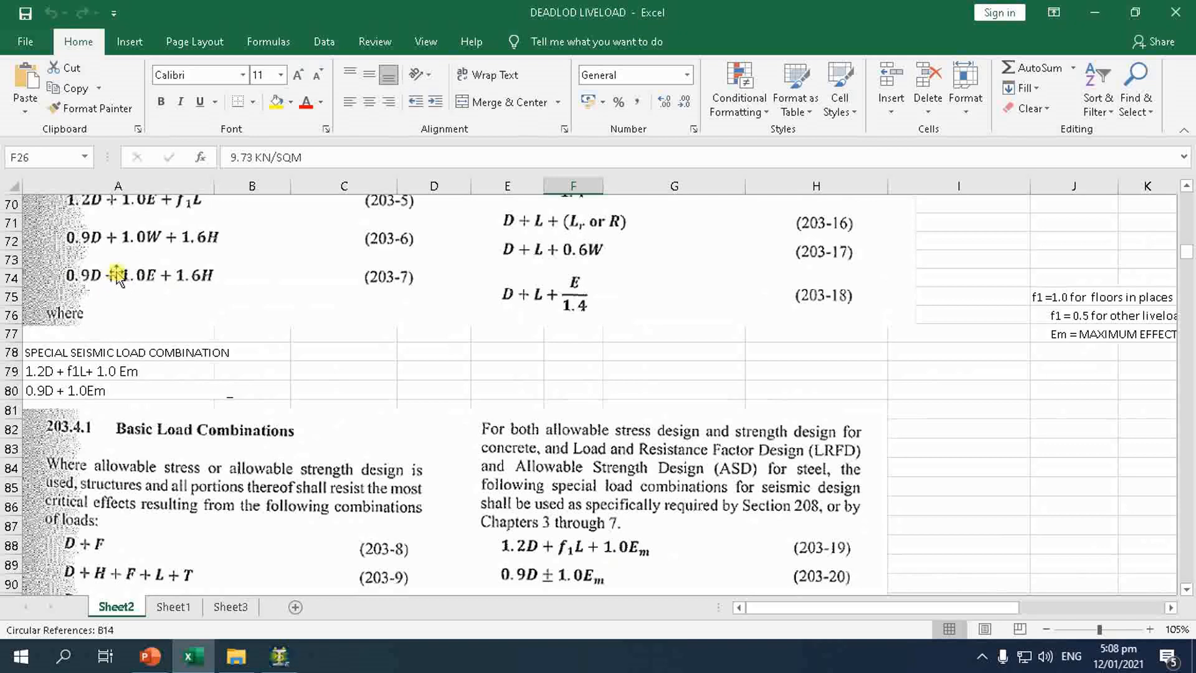
scroll(133, 276, "up", 4)
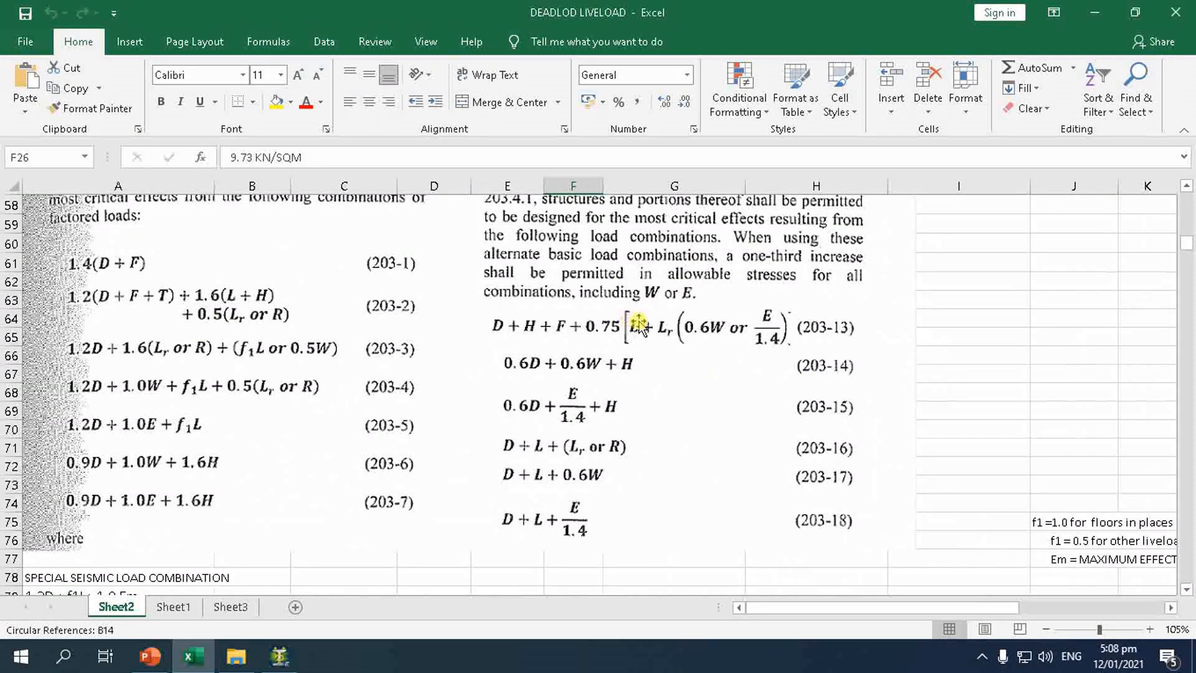
scroll(567, 351, "up", 1)
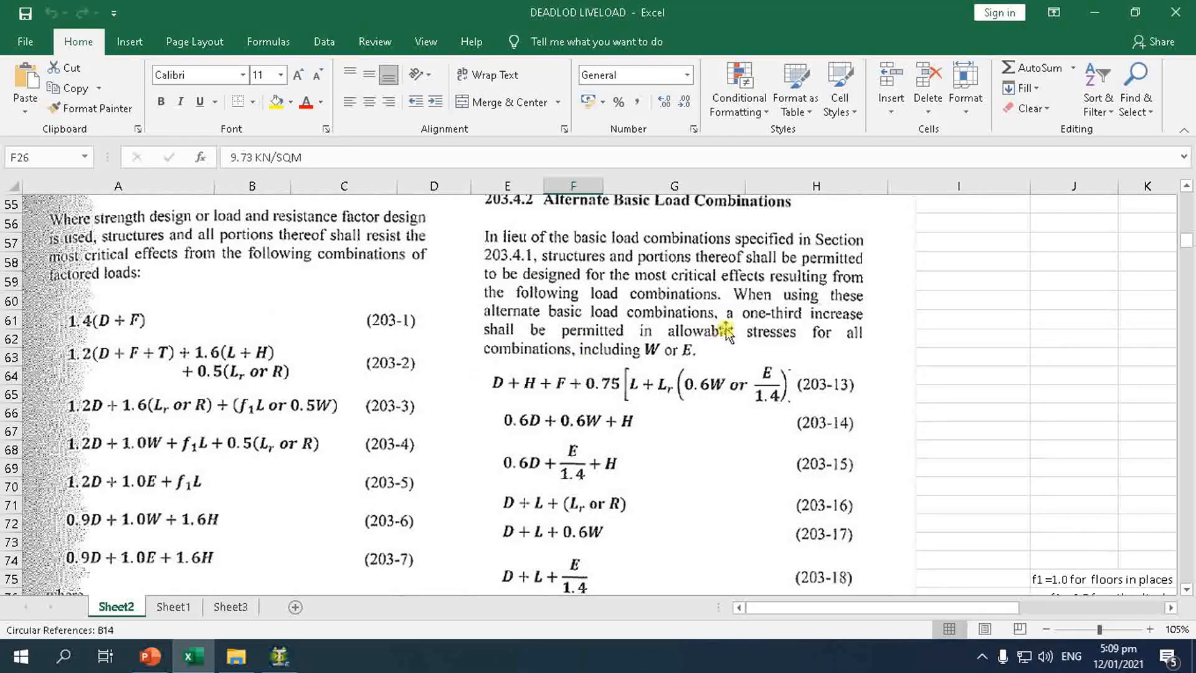
scroll(751, 355, "down", 1)
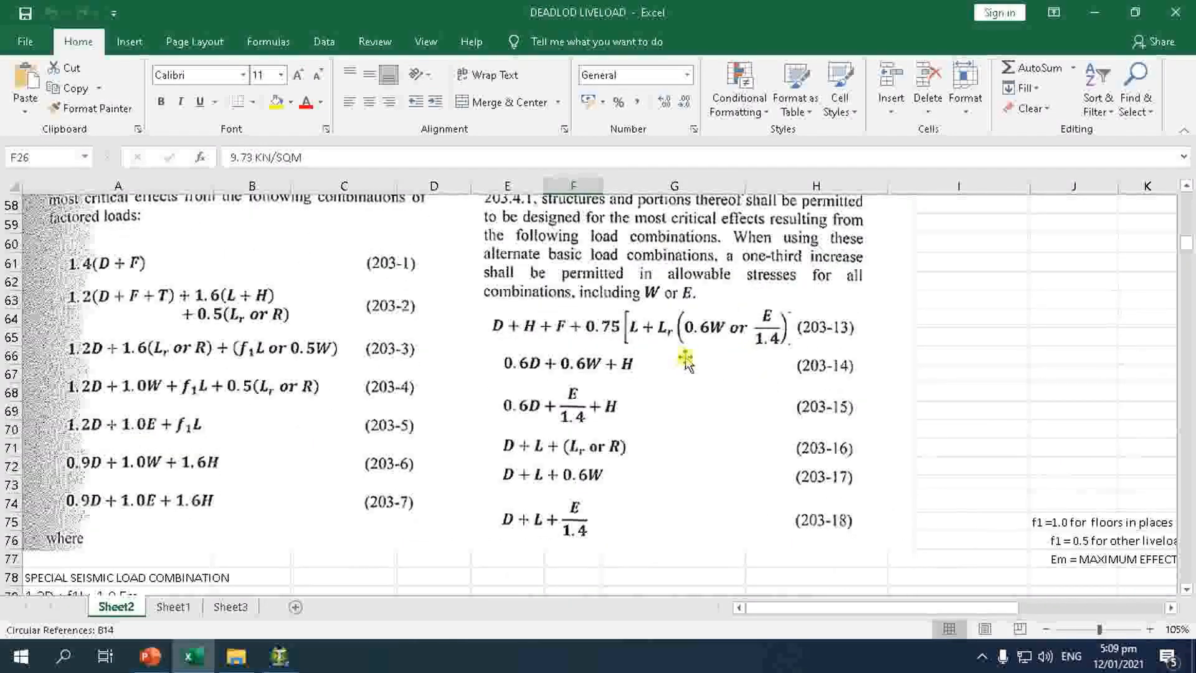
scroll(223, 384, "up", 1)
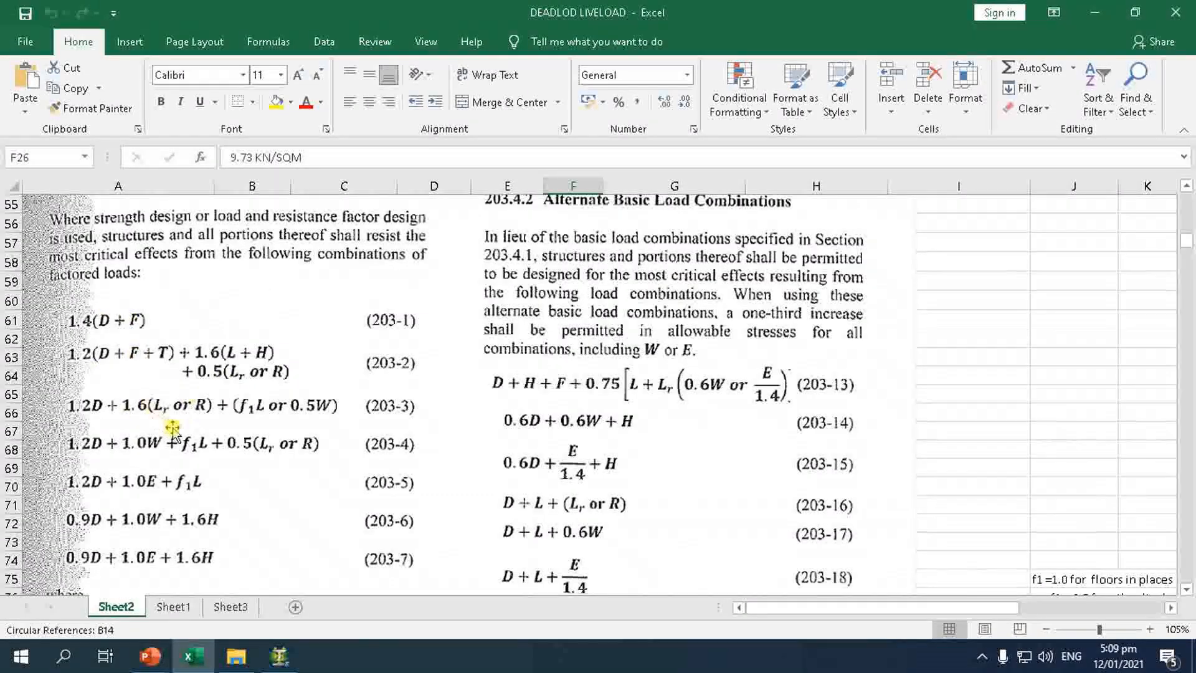
- Set both near-source factors, Na and Nv, to 1 in the Seismic Parameters table
scroll(169, 424, "down", 2)
scroll(161, 401, "down", 13)
scroll(252, 349, "up", 2)
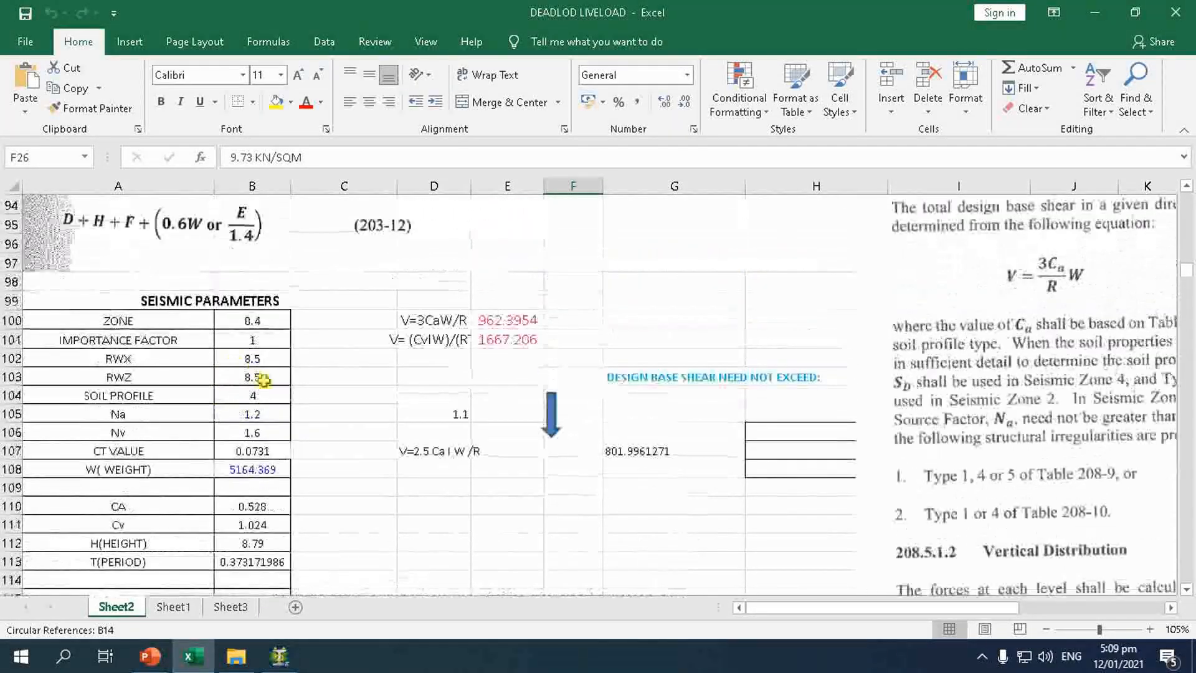
left_click(259, 415)
double_click(259, 416)
key("BackSpace")
key("BackSpace")
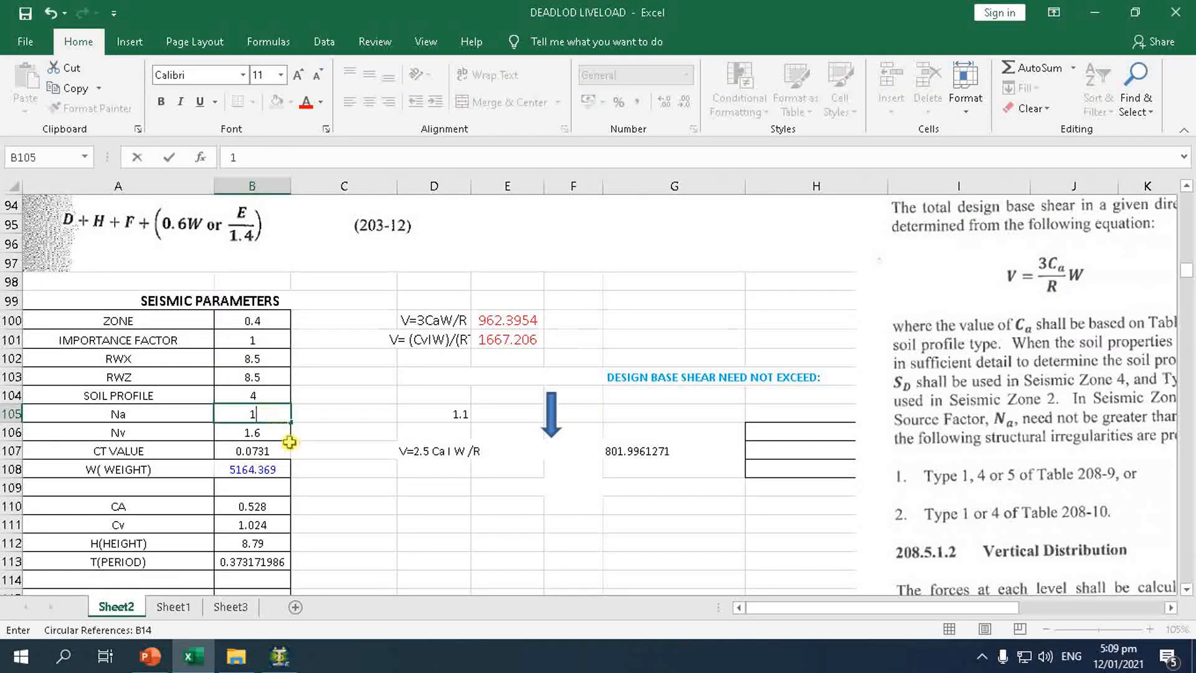
left_click(269, 444)
- Check the near-source factor and seismic coefficient tables 208-5 to 208-8 against the sheet's CA formula
scroll(269, 430, "down", 6)
scroll(272, 432, "down", 1)
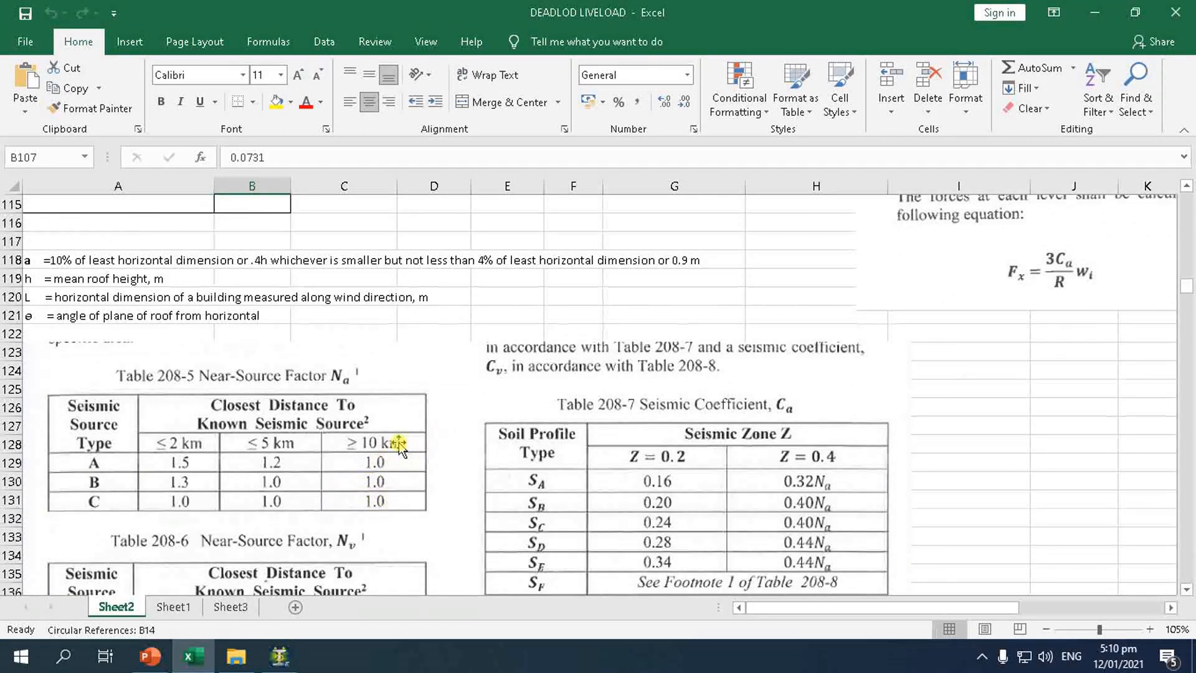
scroll(372, 490, "down", 1)
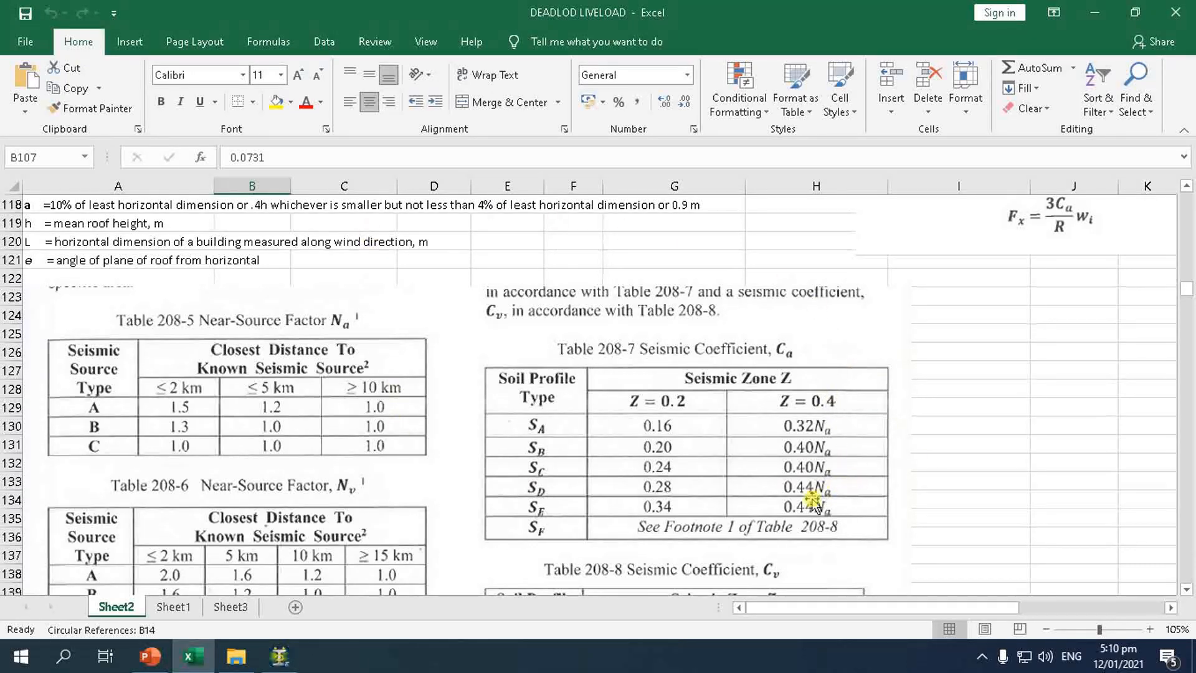
scroll(813, 490, "up", 5)
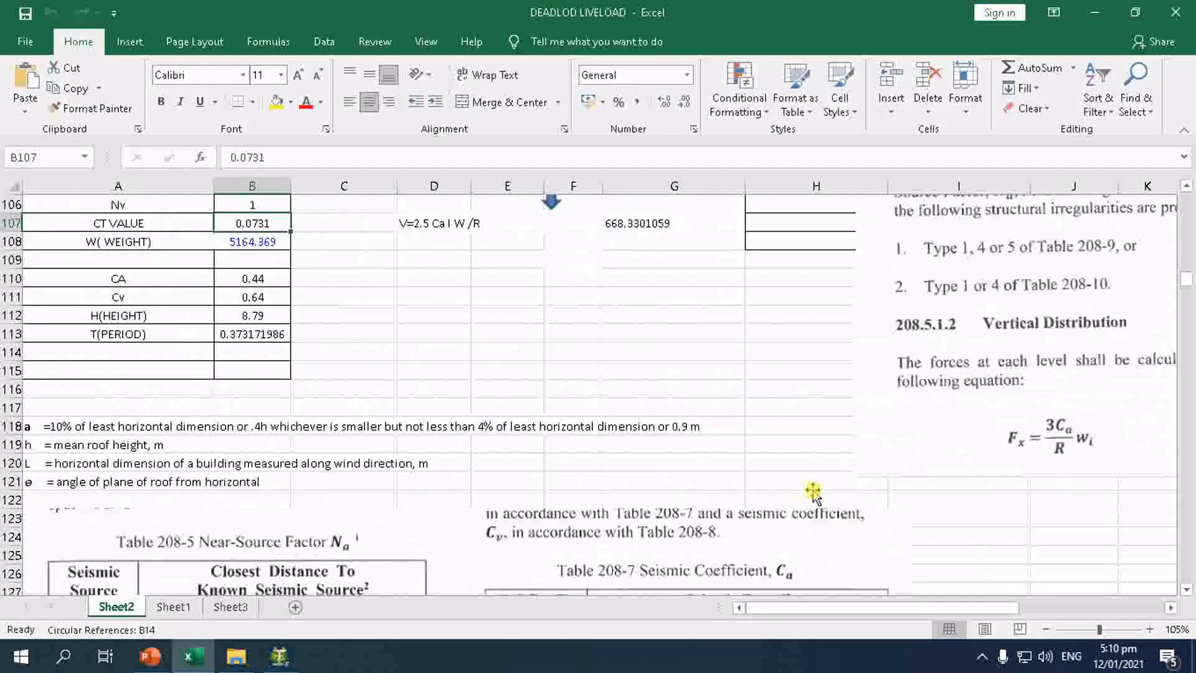
left_click(260, 338)
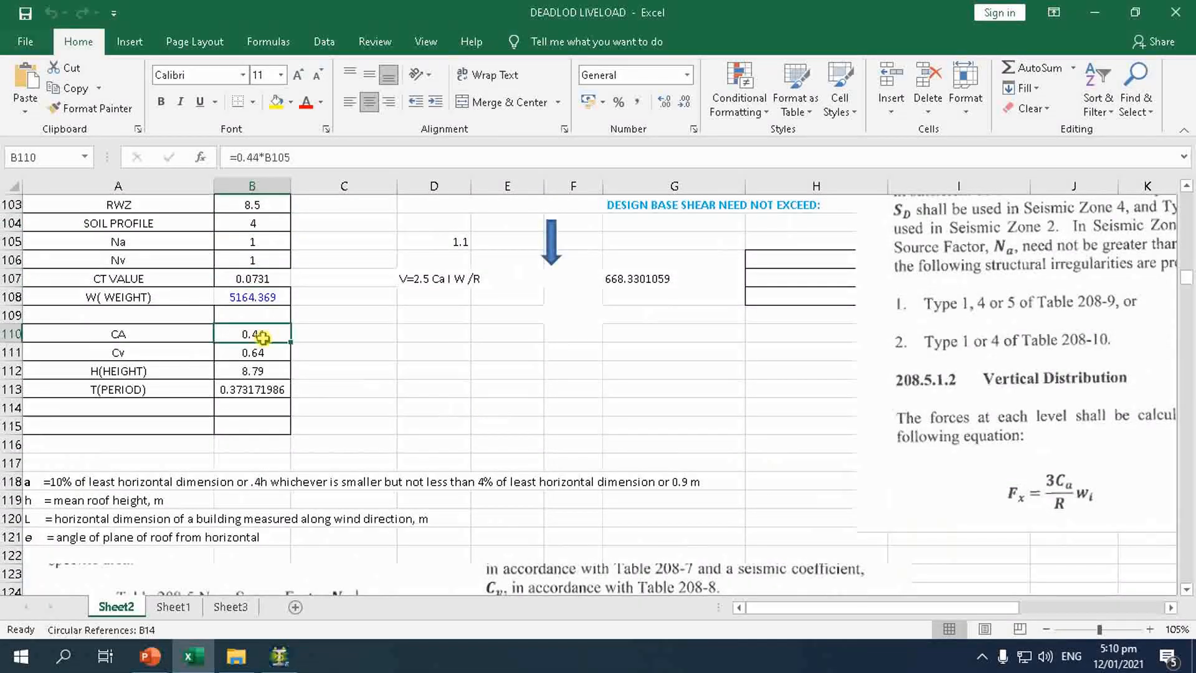
scroll(635, 486, "down", 9)
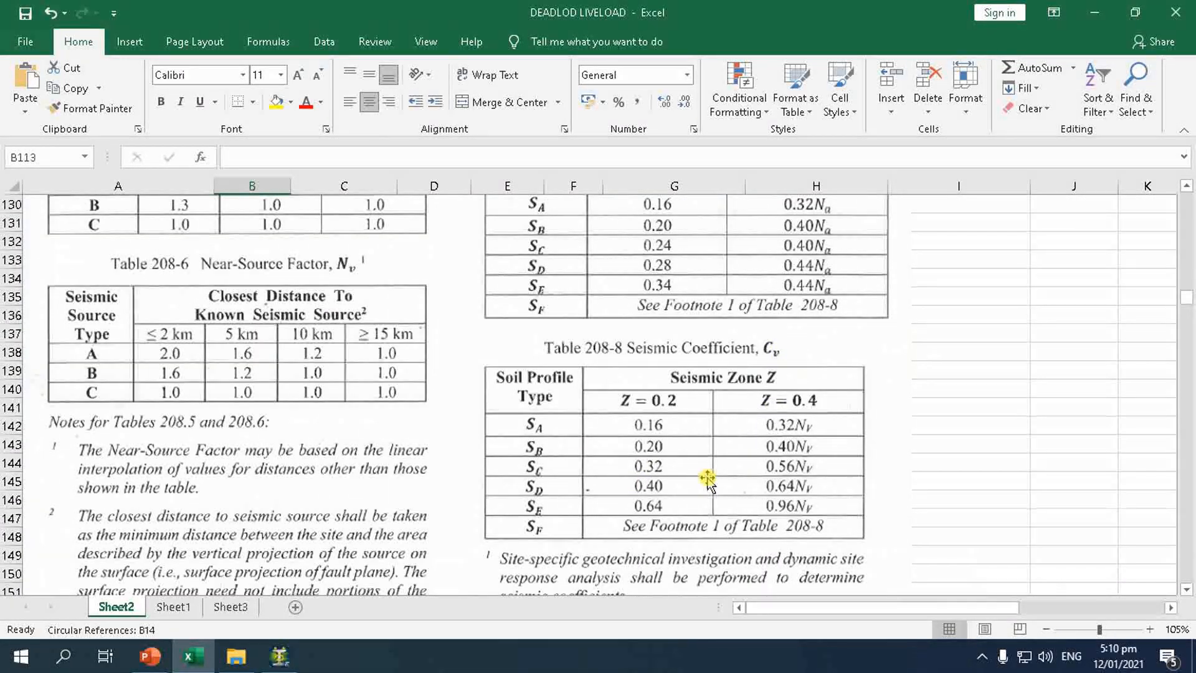
- Examine the vertical earthquake effect Ev definition and the limits on the redundancy factor ρ further down Sheet2
scroll(710, 480, "down", 11)
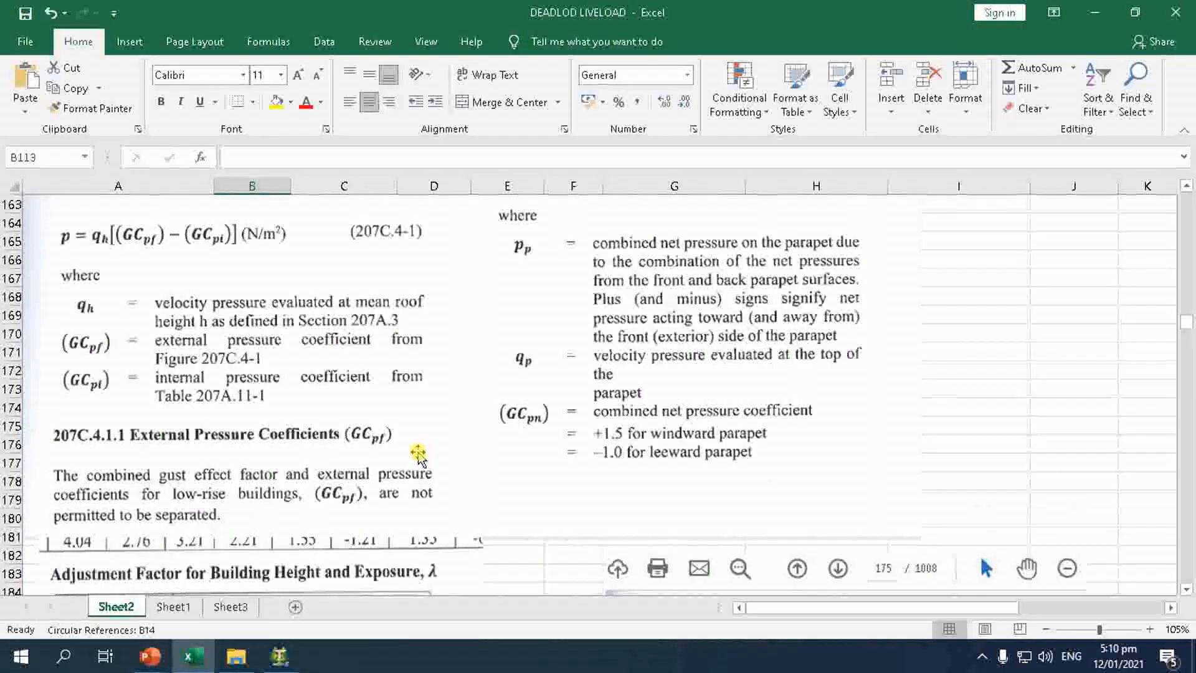
scroll(418, 455, "down", 20)
scroll(565, 251, "down", 9)
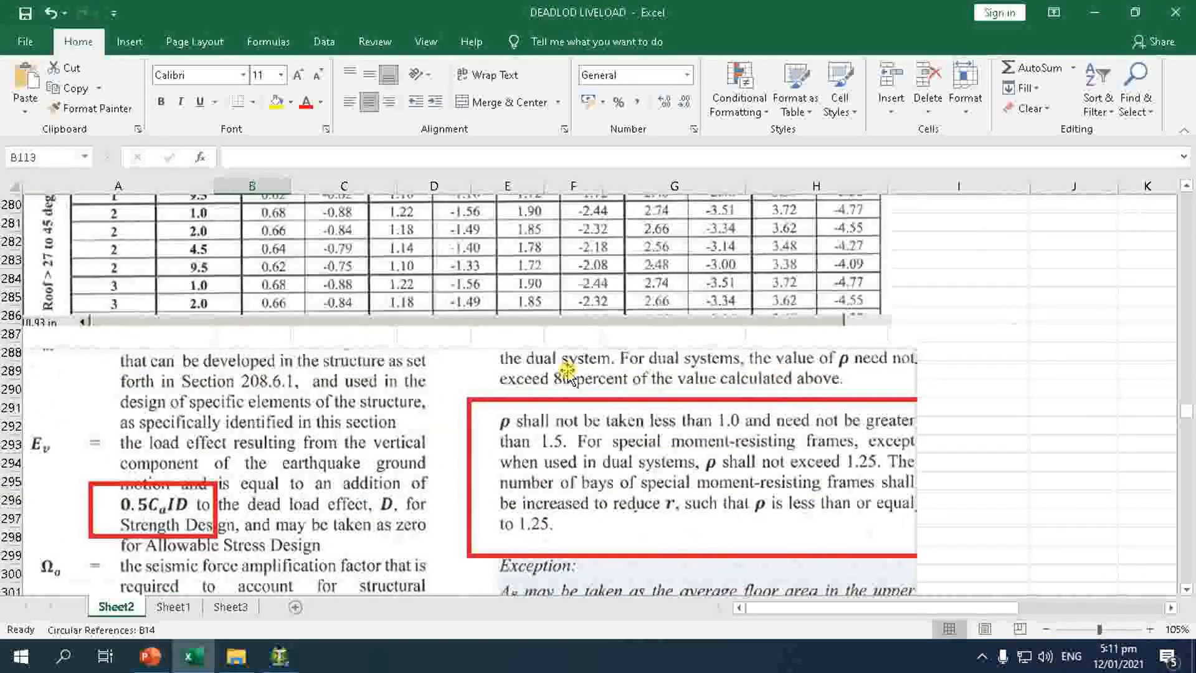
scroll(567, 374, "down", 1)
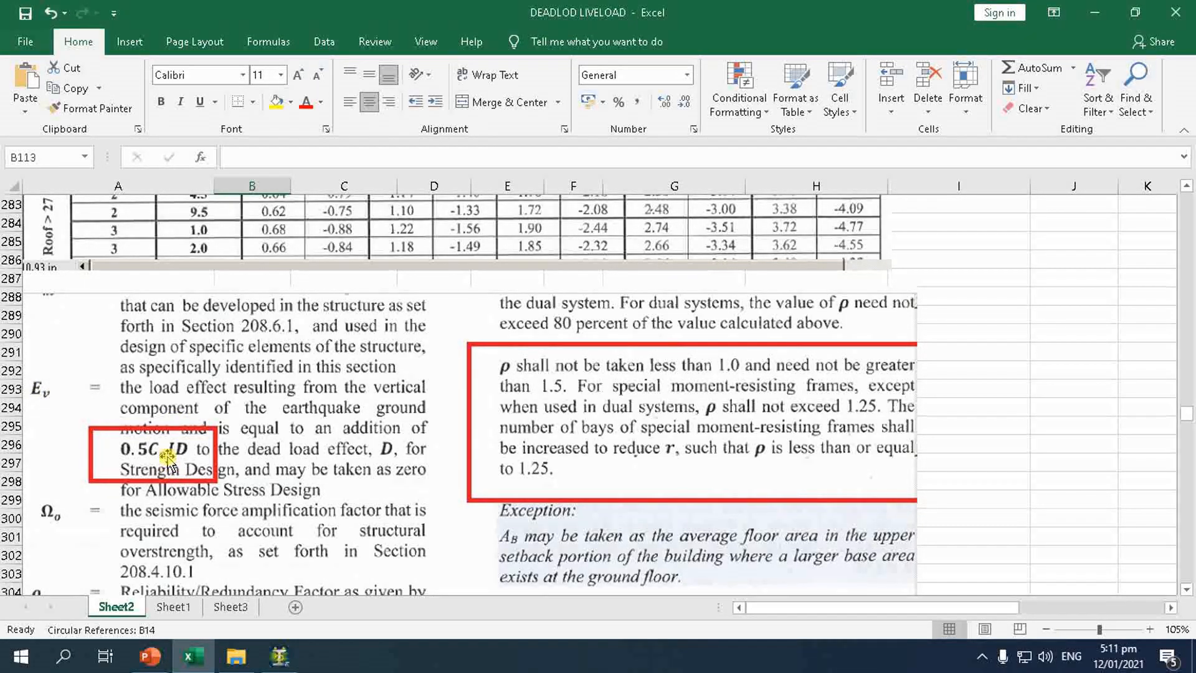
scroll(167, 458, "up", 1)
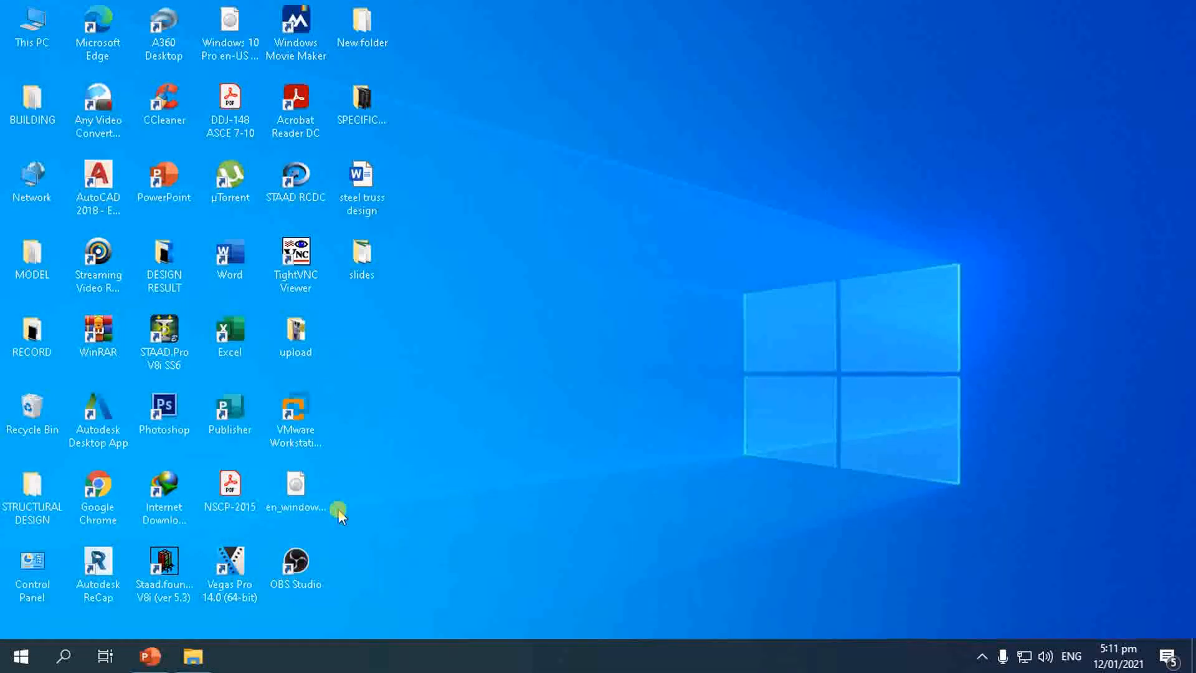
- Launch STAAD RCDC and fill in the new project's name, client and engineer
double_click(300, 177)
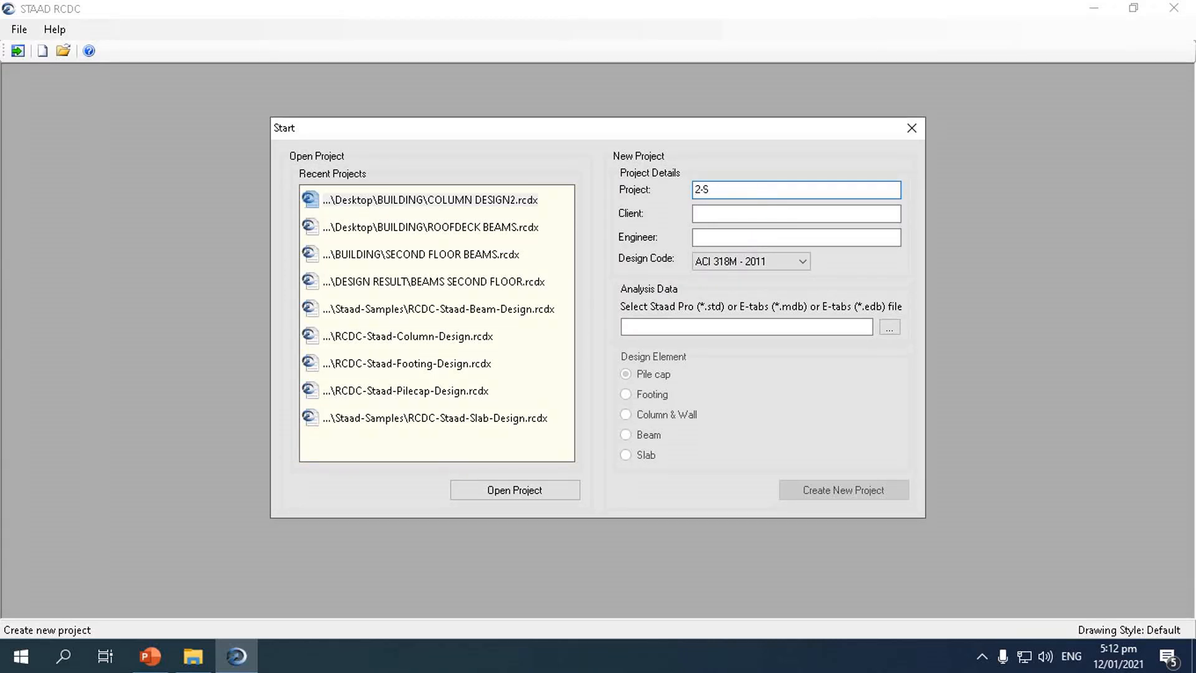
type("NG")
left_click(773, 214)
type("LANI")
left_click(765, 233)
type("B")
- Create the project from the SUPERSTRUCTURE analysis file with Column & Wall as the design element
left_click(889, 326)
left_click(529, 268)
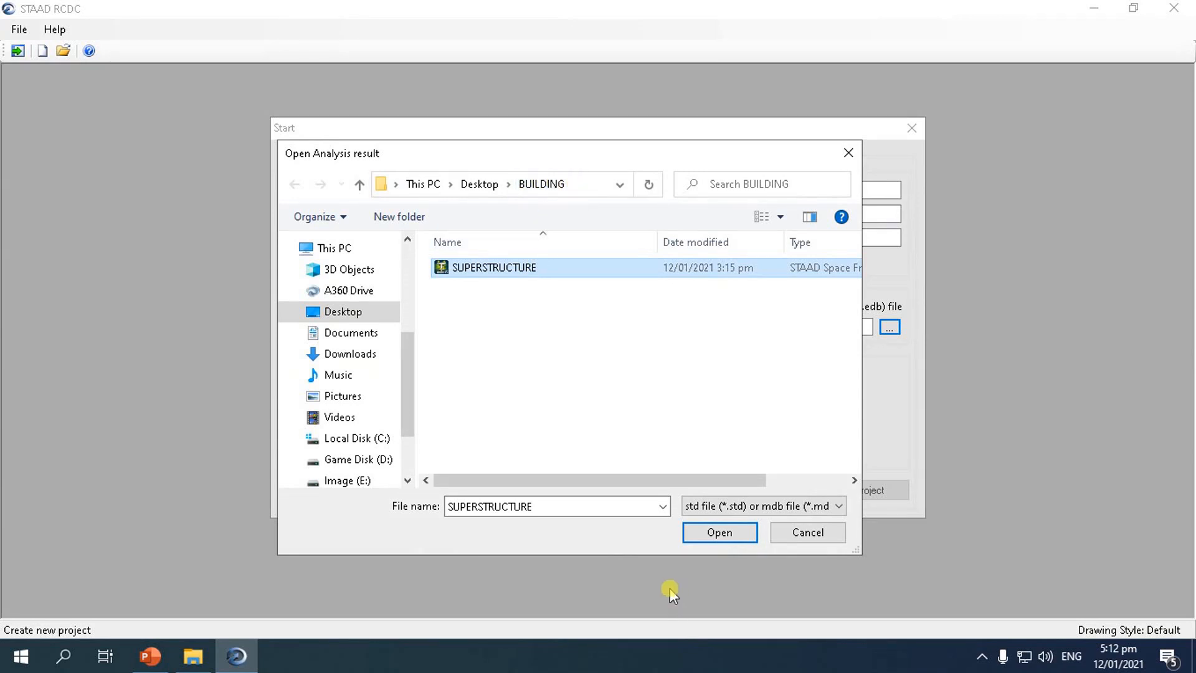
left_click(720, 532)
left_click(690, 414)
left_click(833, 492)
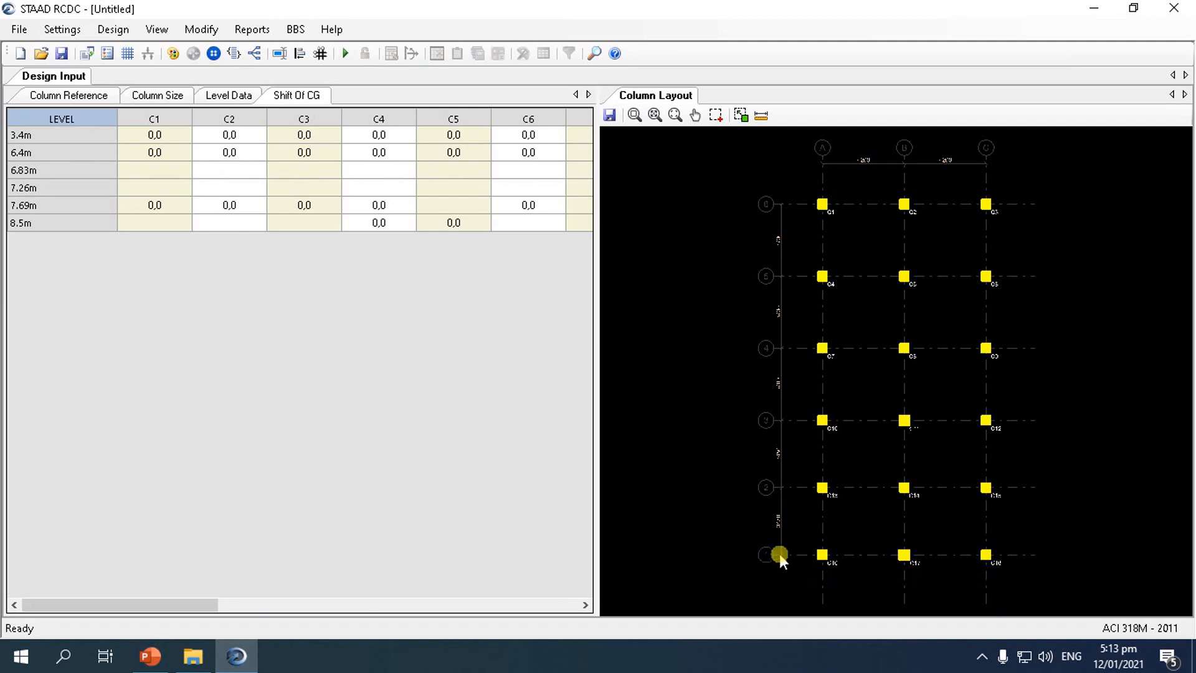
- Examine the column positions, labels and grid spacing in the column layout
scroll(772, 393, "up", 5)
scroll(781, 382, "up", 1)
scroll(775, 392, "down", 6)
scroll(797, 532, "up", 2)
scroll(790, 542, "down", 6)
scroll(832, 320, "up", 3)
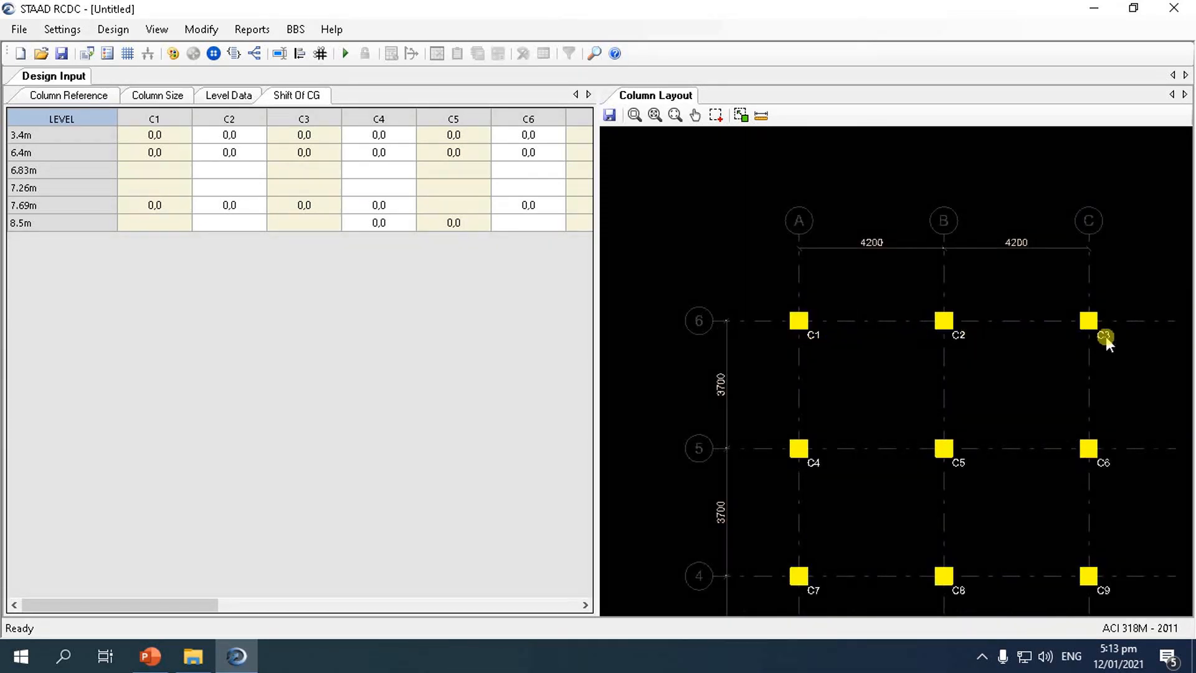
scroll(759, 418, "down", 1)
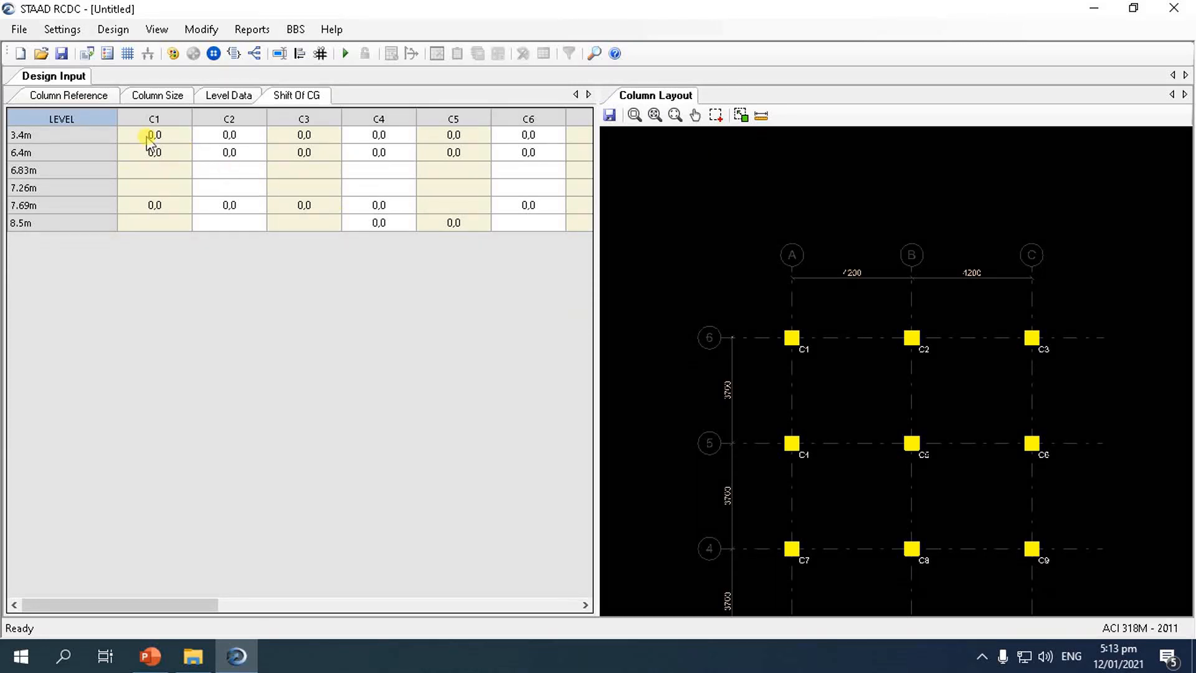
- Inspect the references of columns C1 to C3 at 3.4 m and C1 at 7.69 m, plus the level material data
left_click(74, 136)
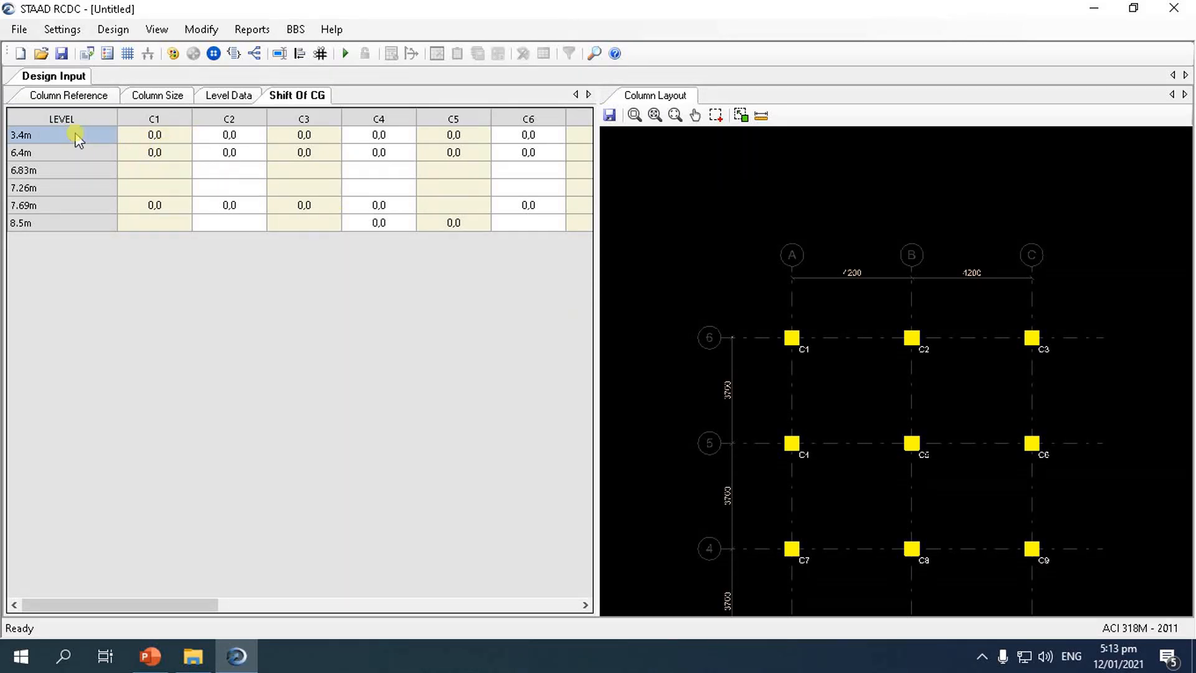
left_click(154, 136)
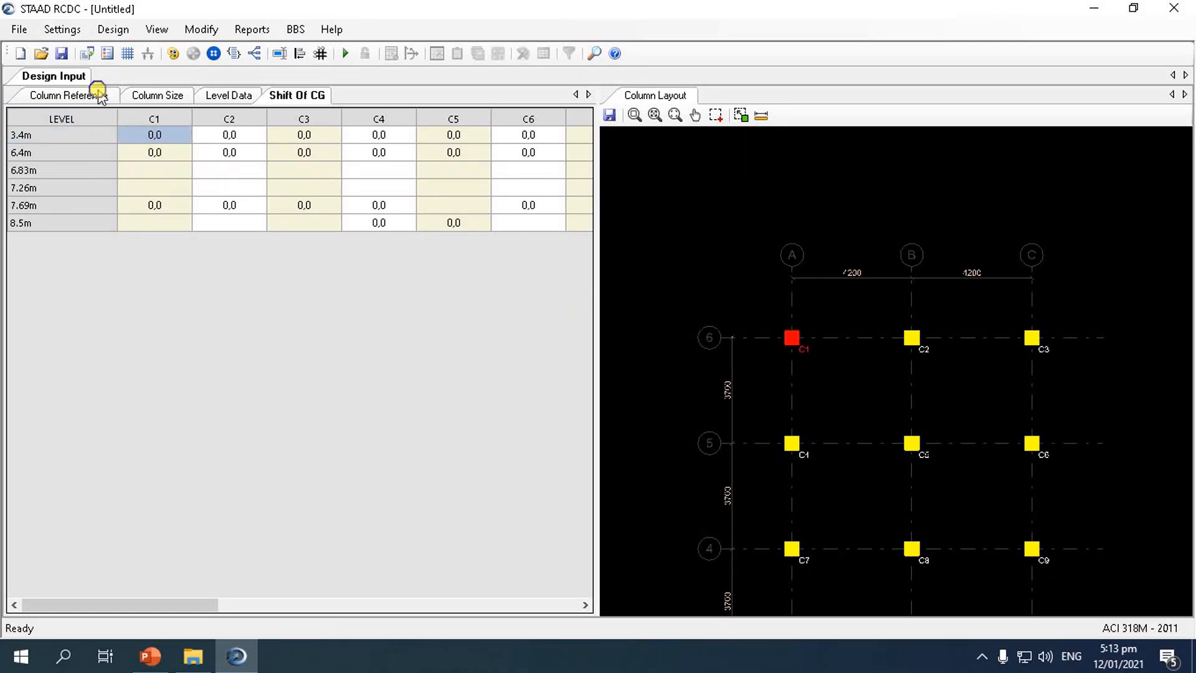
left_click(97, 93)
left_click(159, 135)
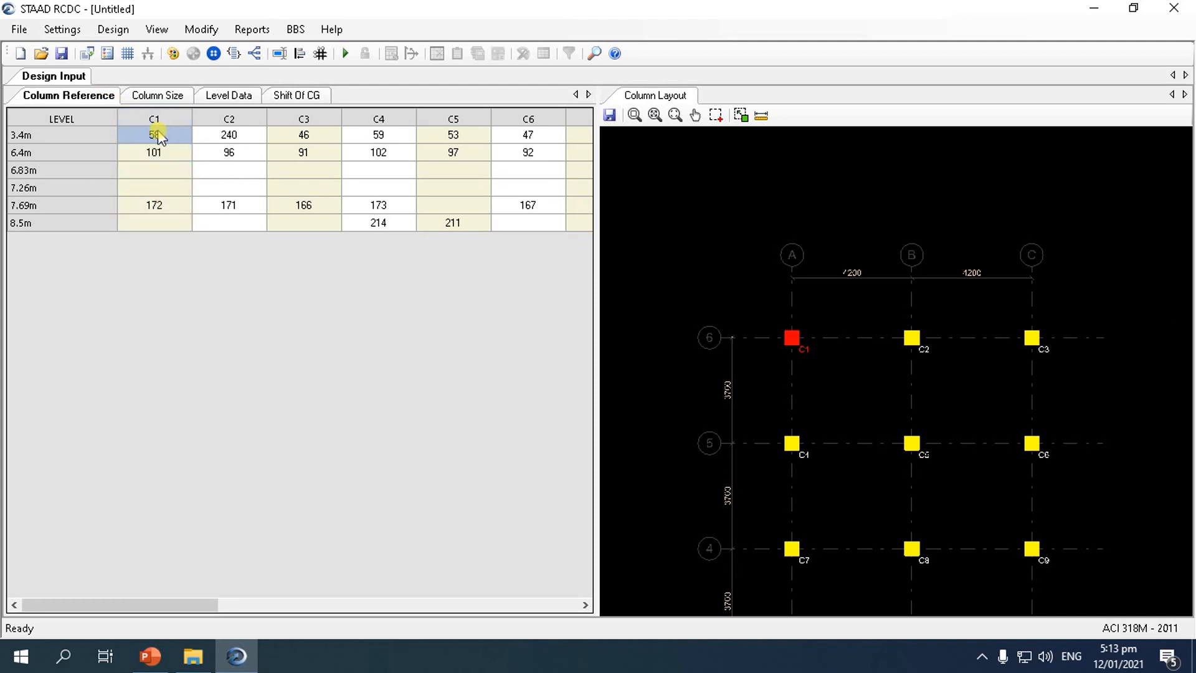
left_click(228, 136)
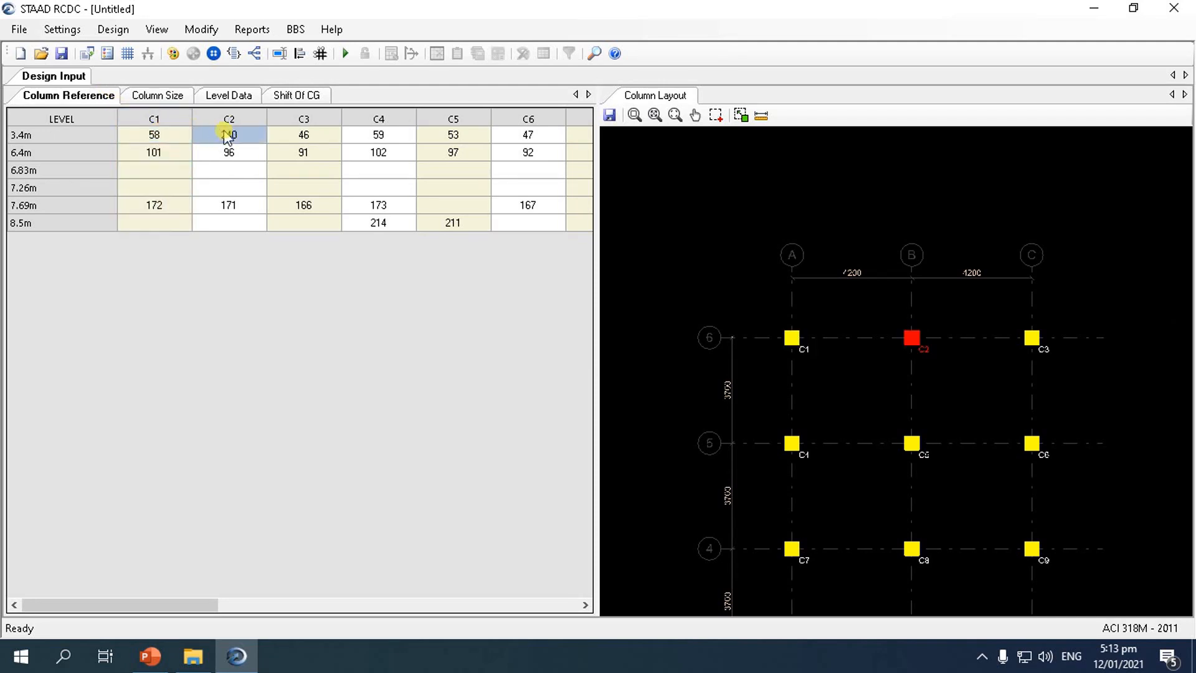
left_click(300, 135)
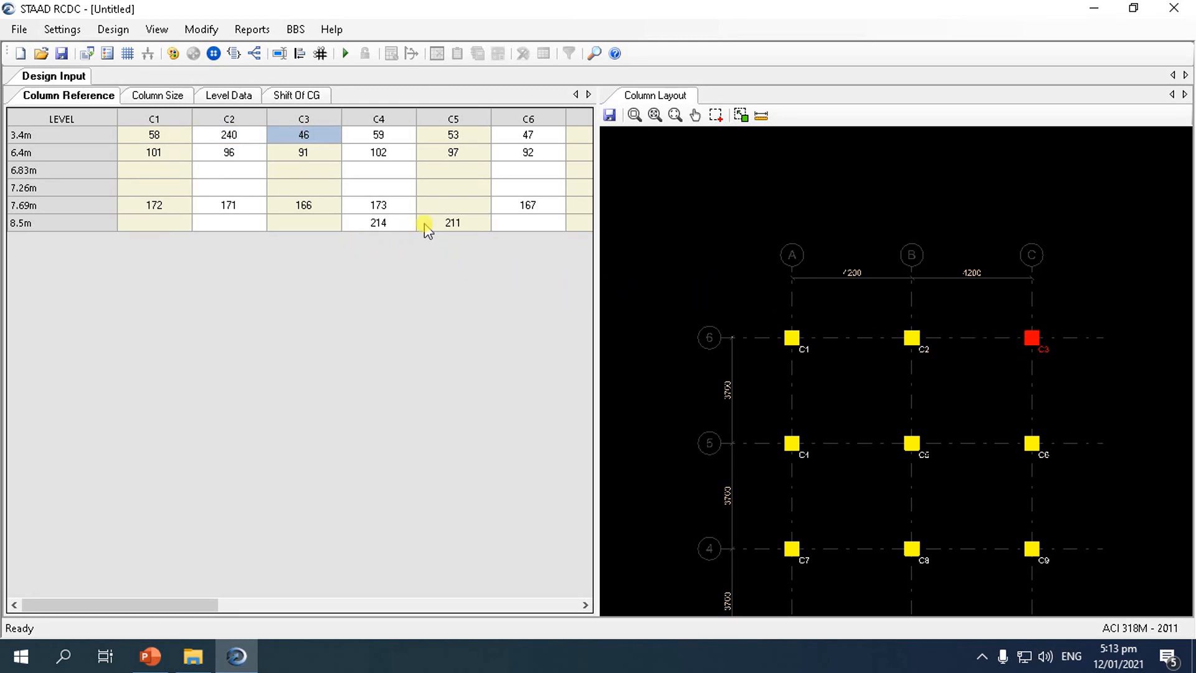
left_click(161, 206)
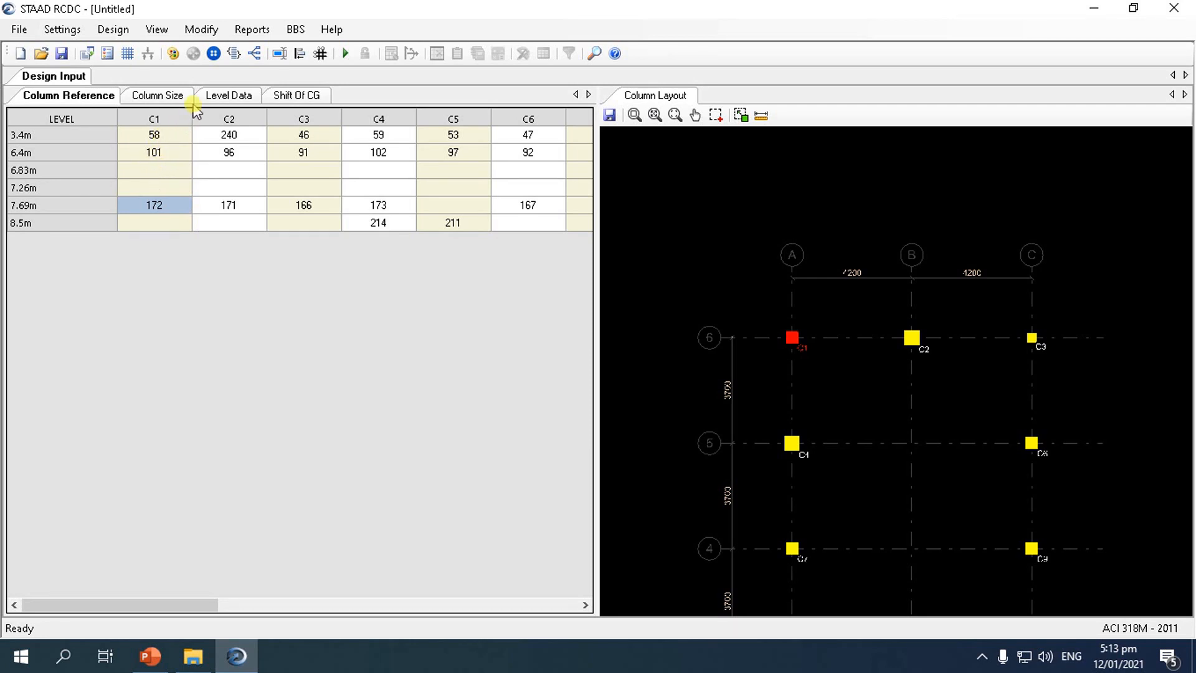
left_click(214, 97)
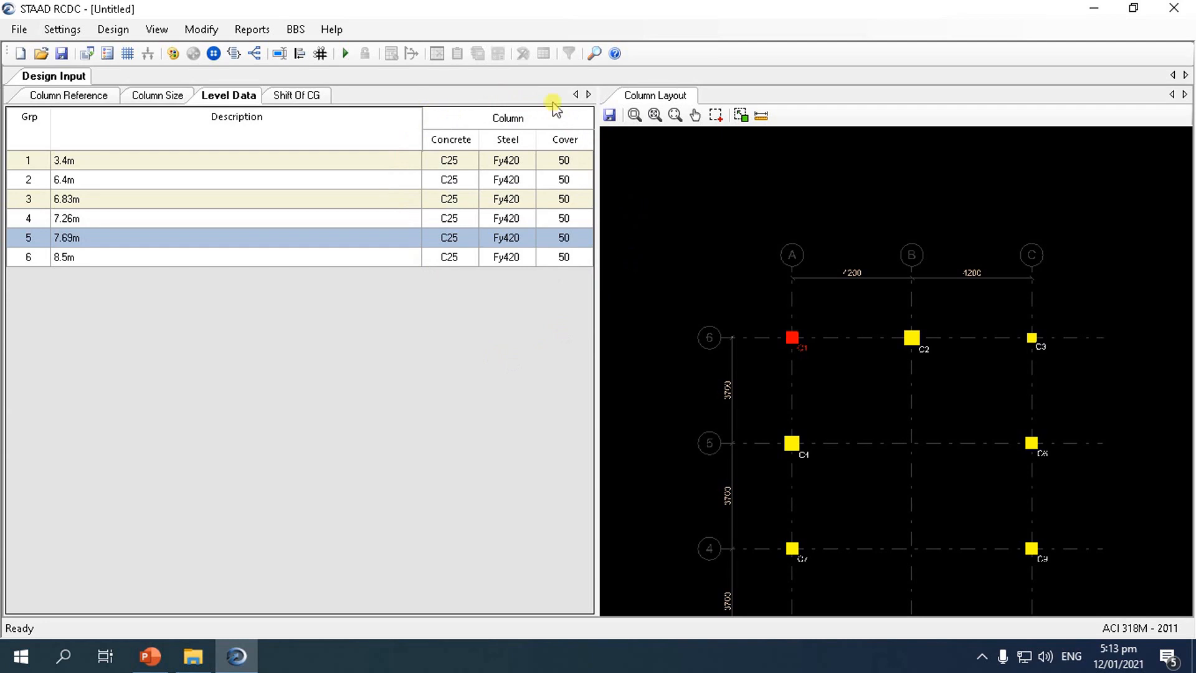
- Enable ductile design of the Special type in the design settings and turn off consideration of beam shear
left_click(62, 29)
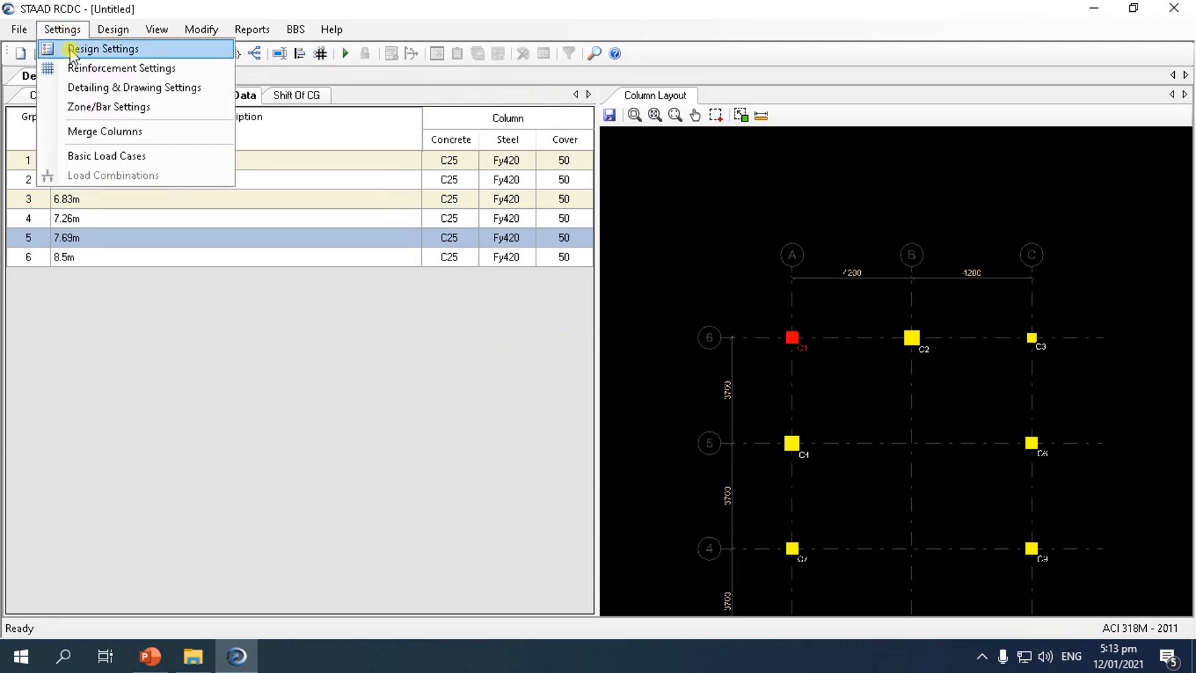
left_click(72, 50)
left_click(342, 156)
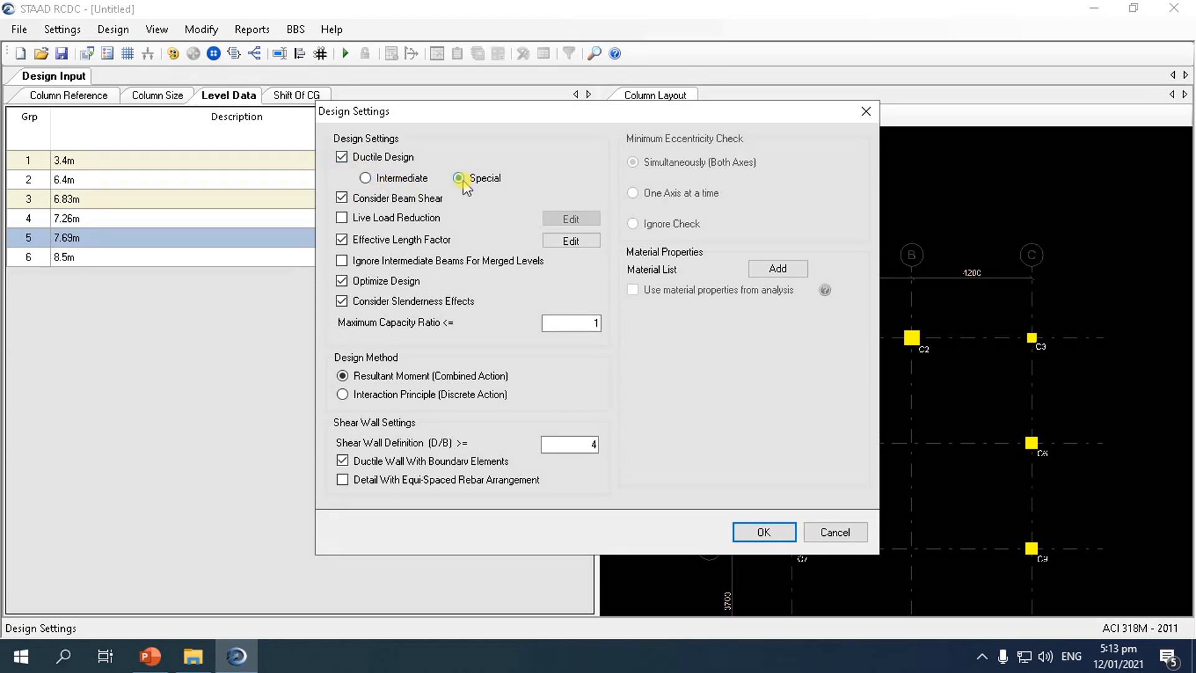
left_click(343, 198)
- Add concrete grade C21 and steel grade Fy275 to the material list and accept the design settings
left_click(778, 269)
left_click(516, 380)
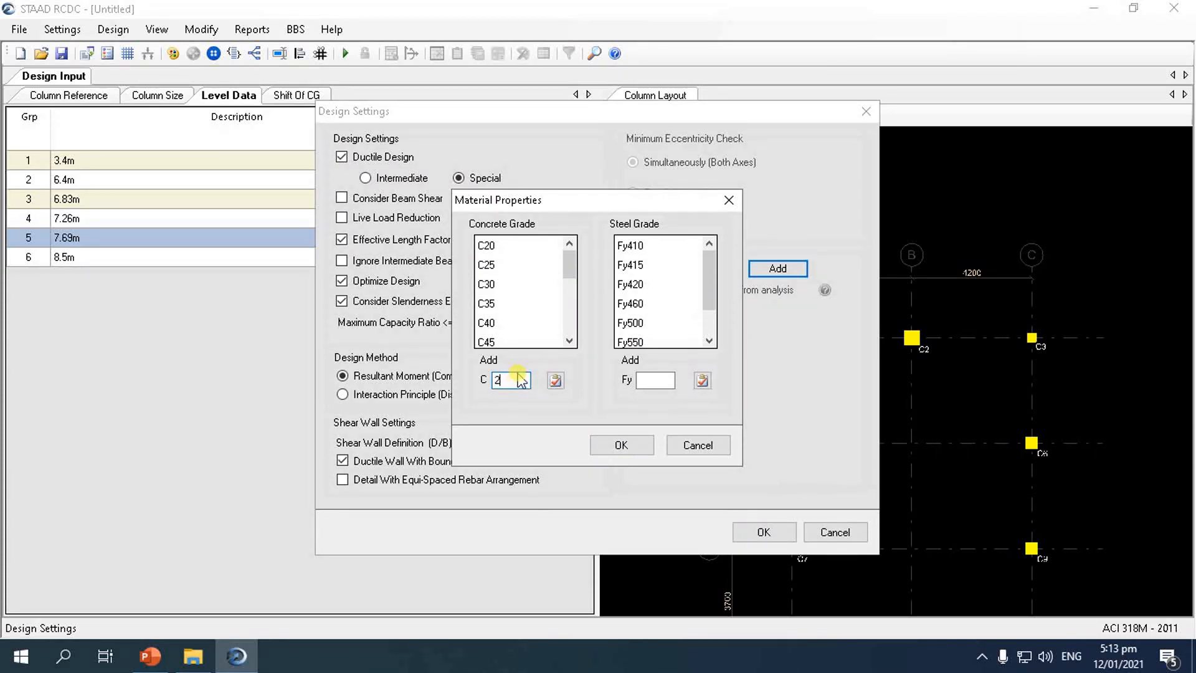
left_click(555, 380)
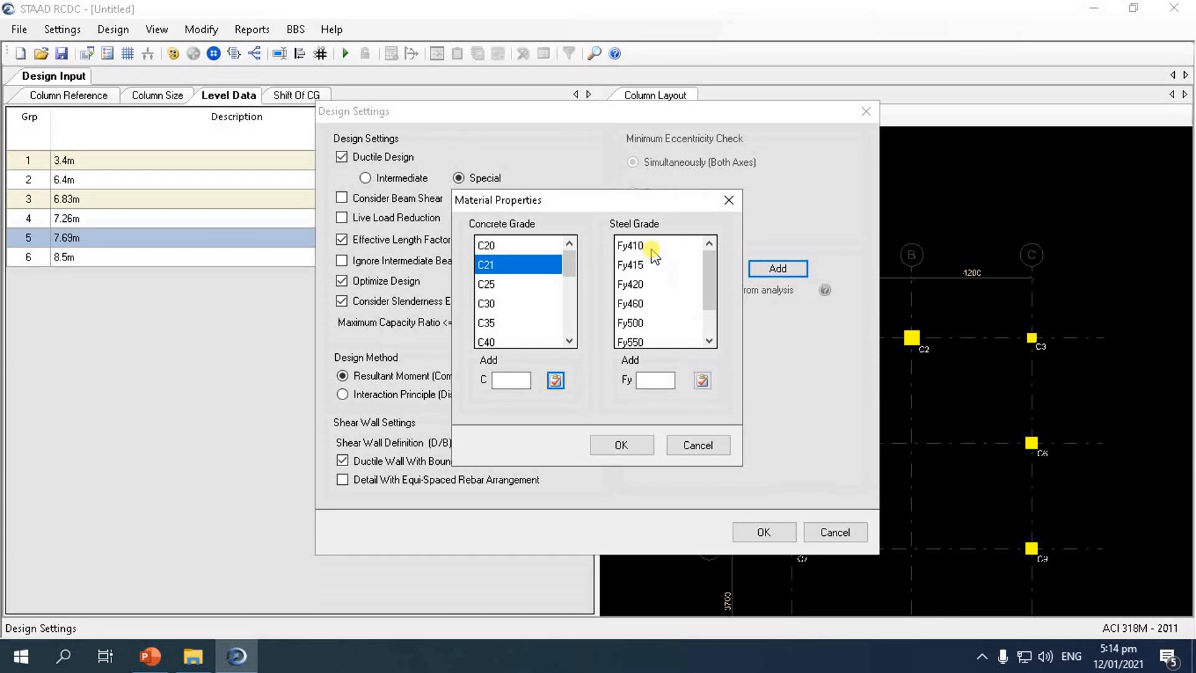
left_click(657, 378)
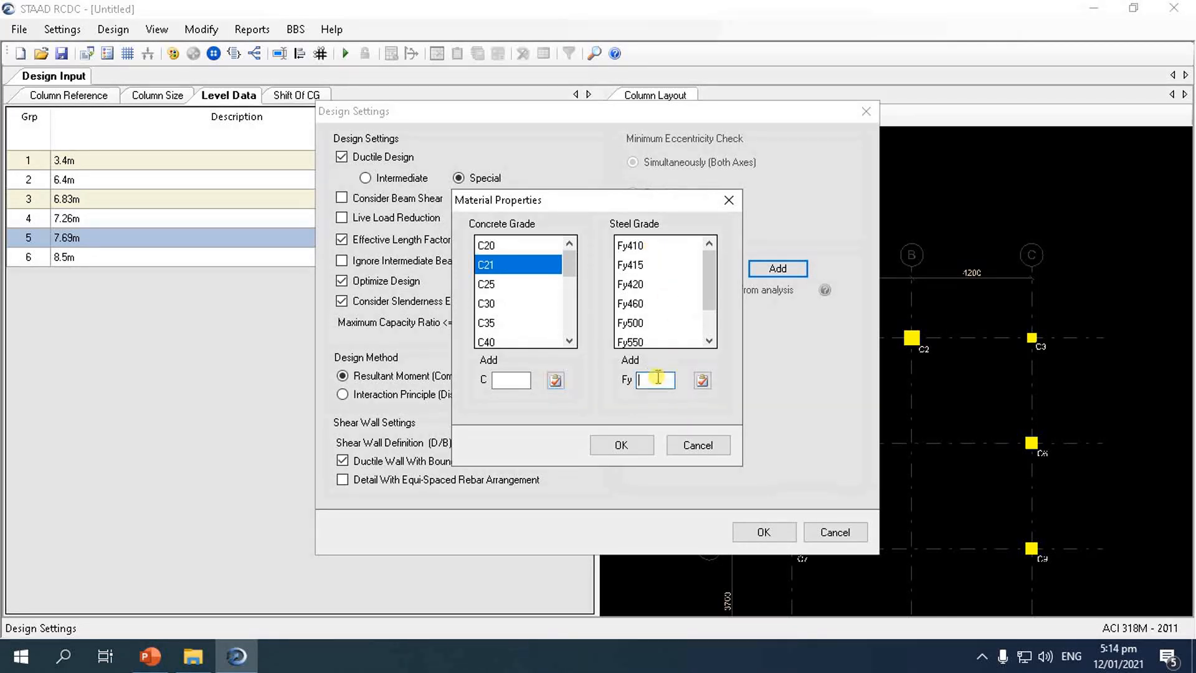
left_click(702, 380)
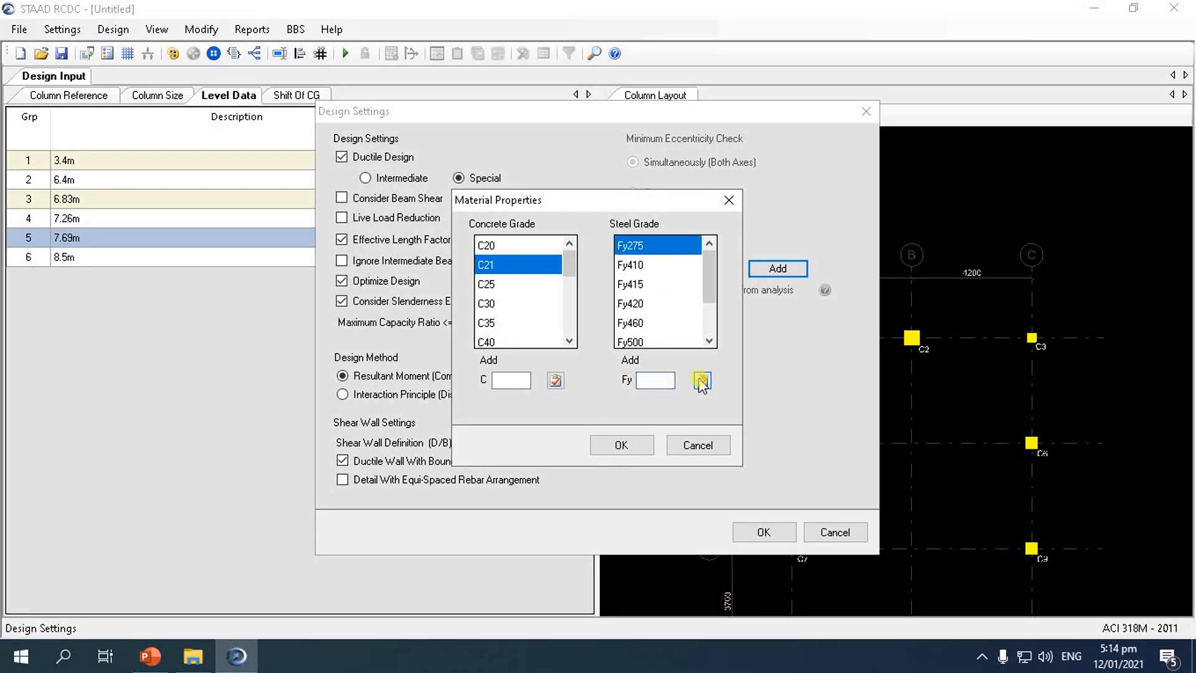
left_click(631, 445)
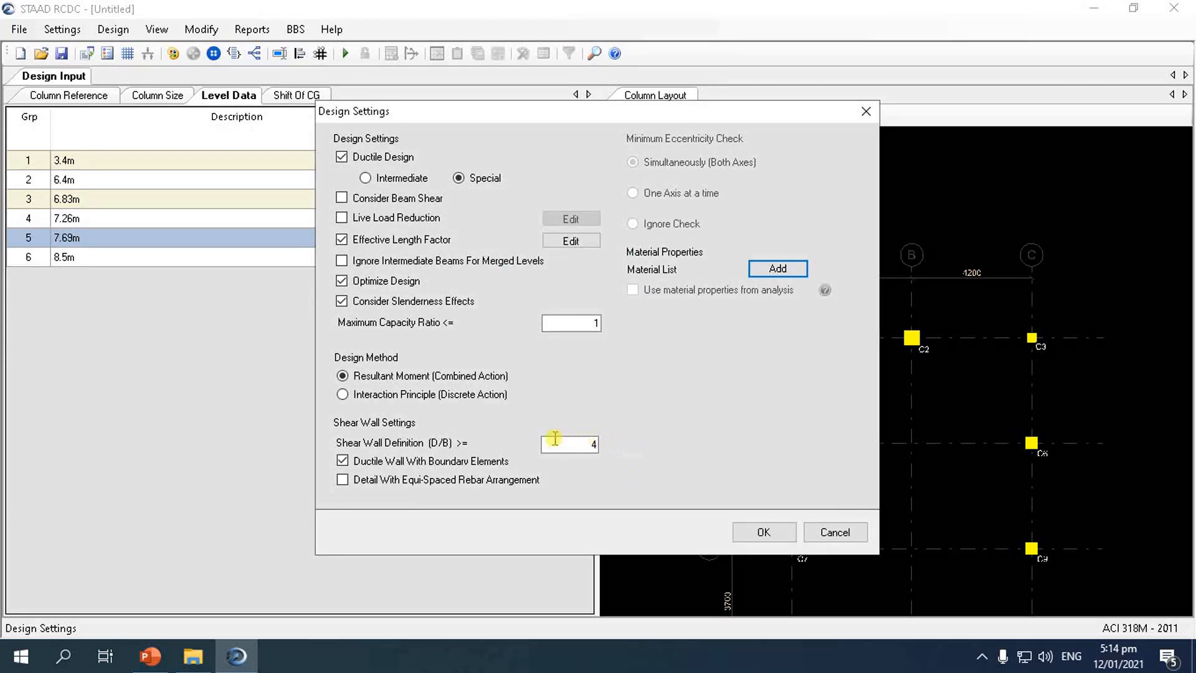
left_click(757, 532)
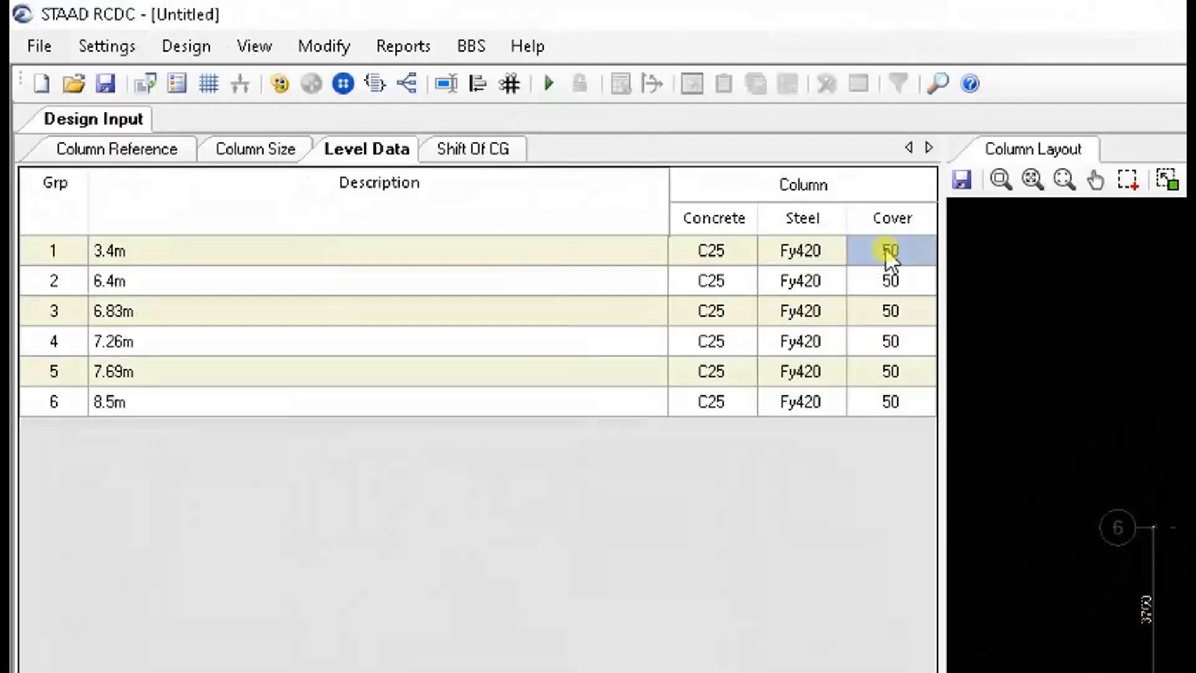
- Set the column cover to 40 for all six levels from 3.4 m to 8.5 m
type("40")
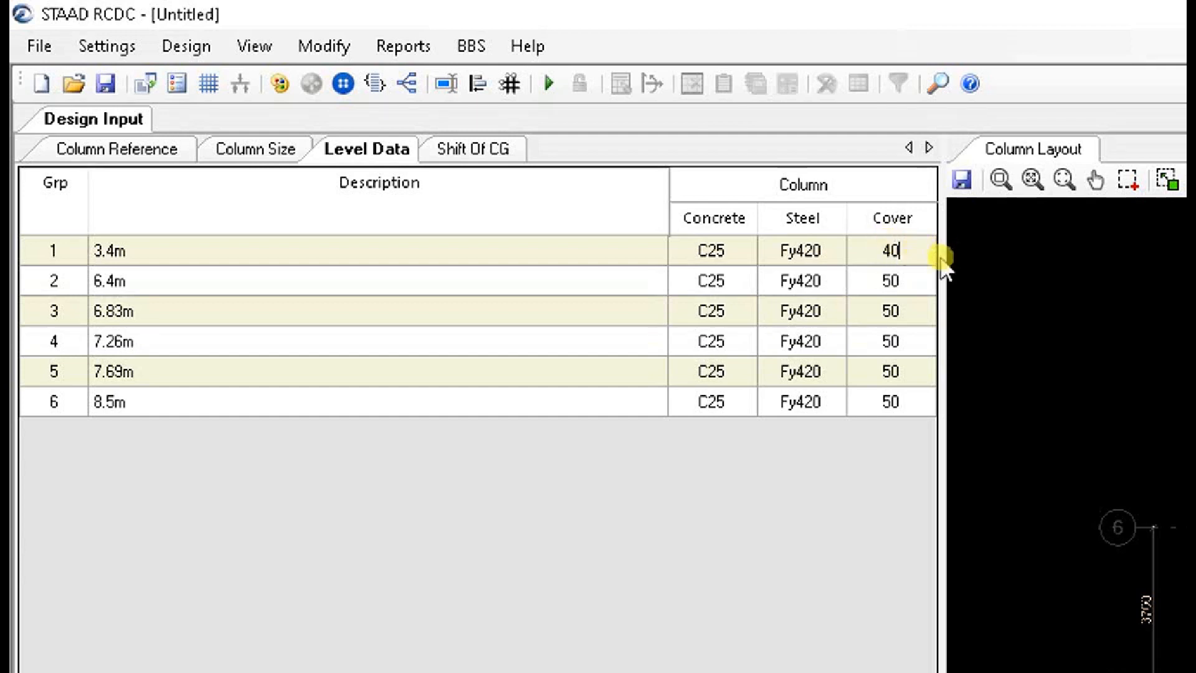
left_click(893, 282)
type("40")
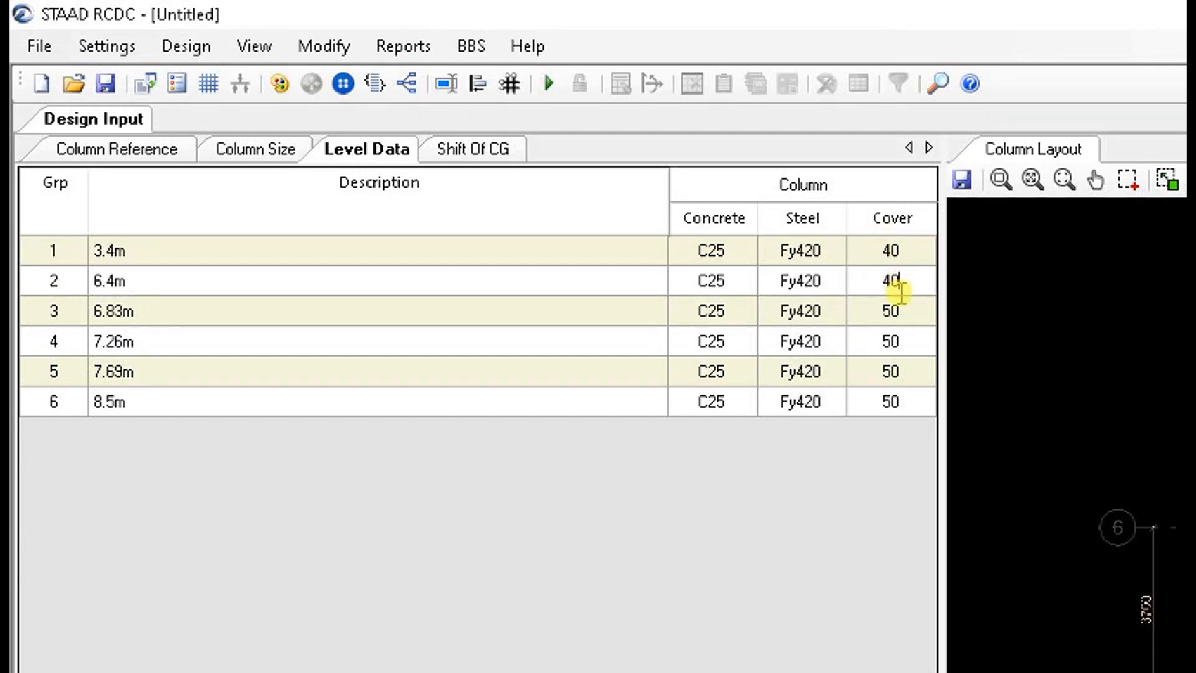
left_click(898, 313)
type("40")
left_click(902, 341)
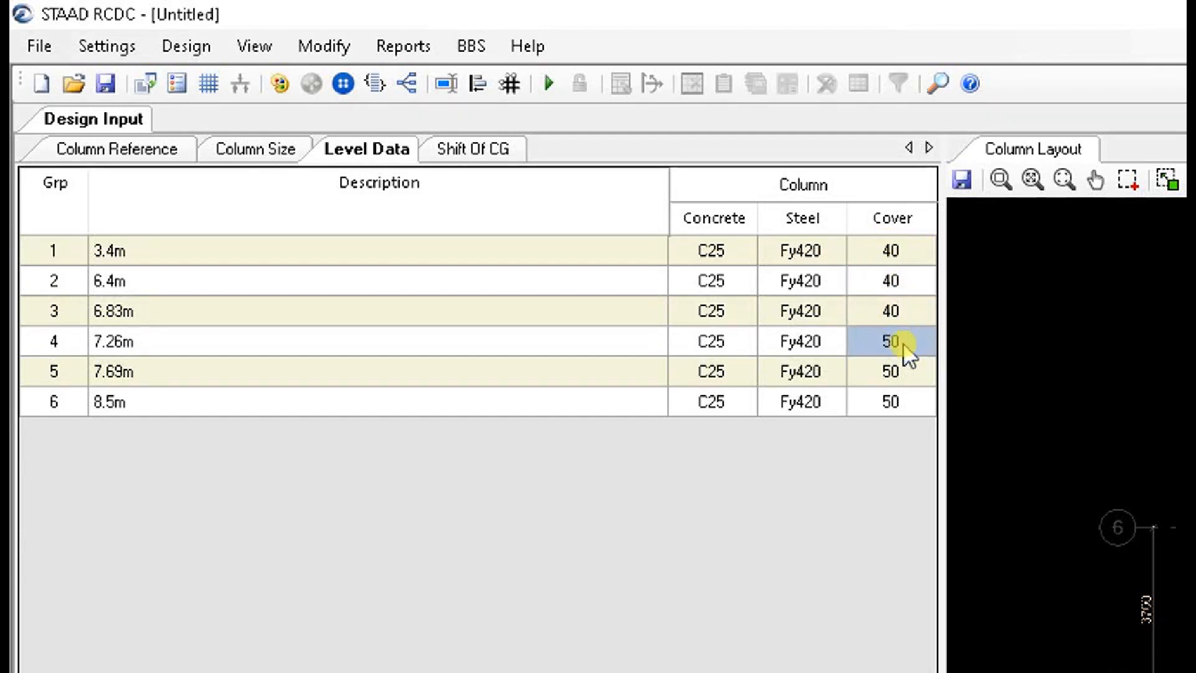
type("40")
left_click(909, 373)
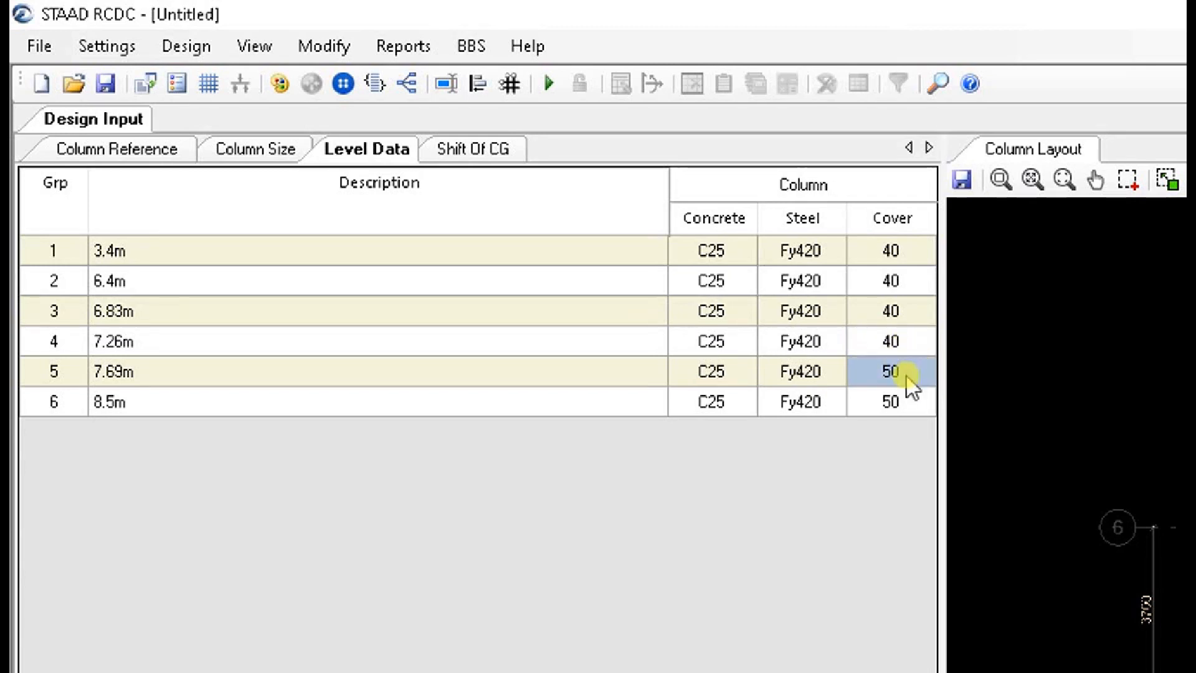
type("40")
left_click(916, 403)
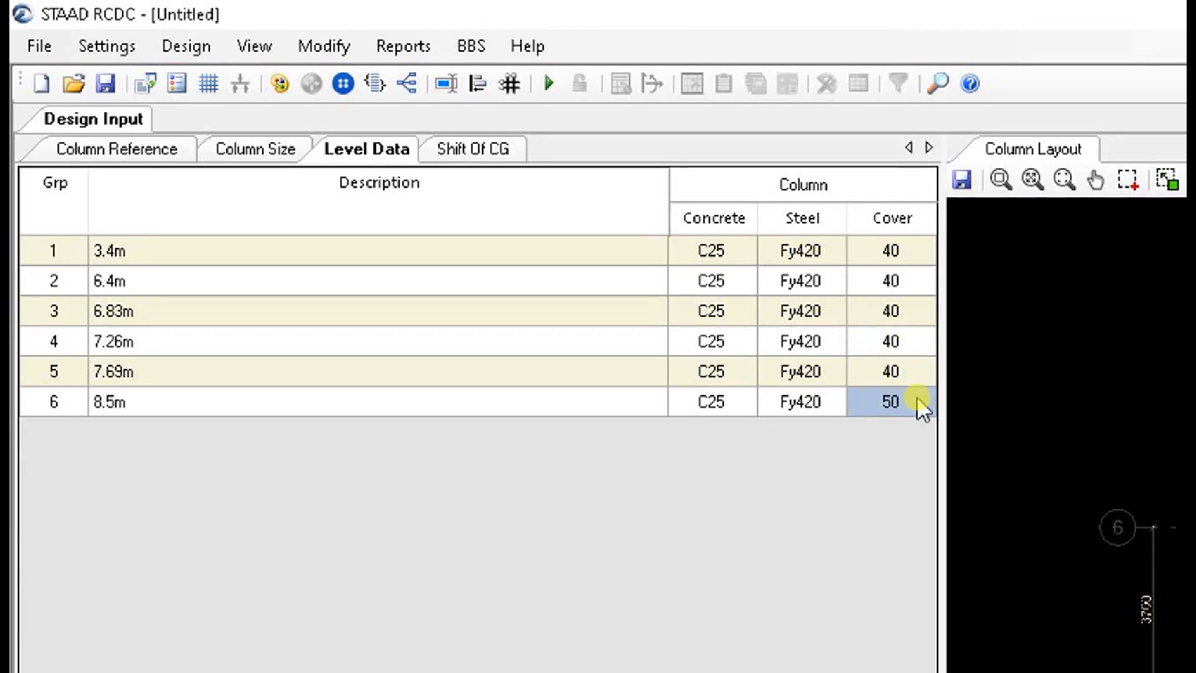
type("40")
- Assign steel grade Fy275 to the columns at all six levels in the level data
left_click(830, 252)
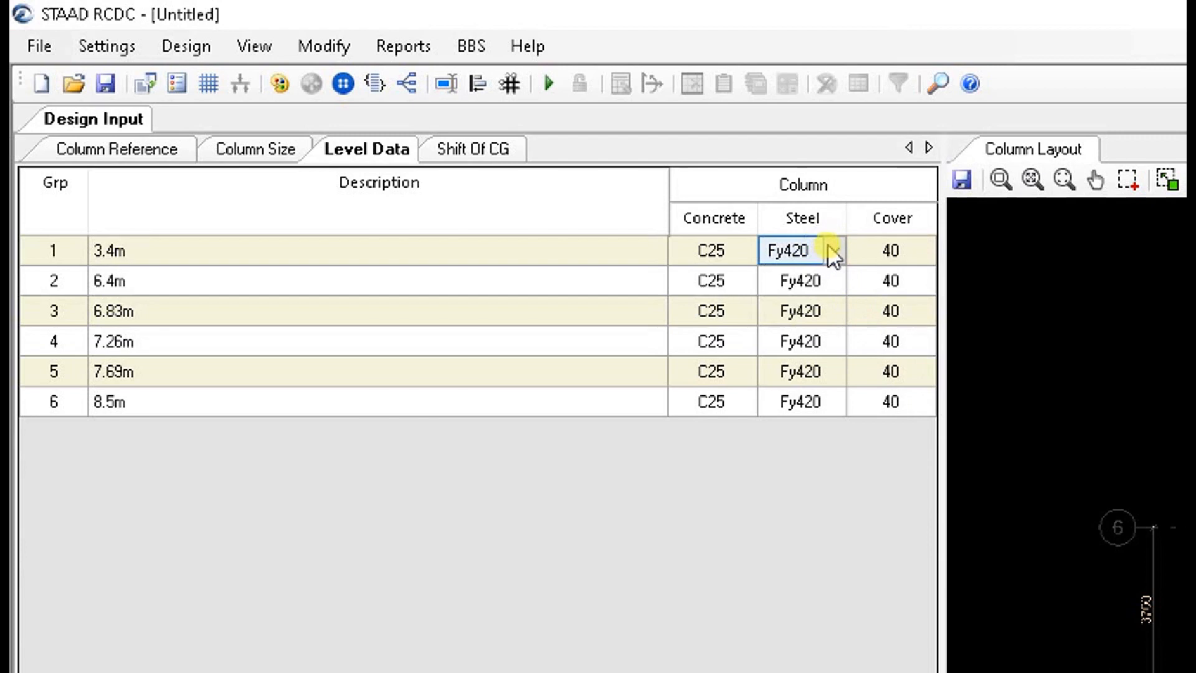
left_click(833, 251)
left_click(803, 274)
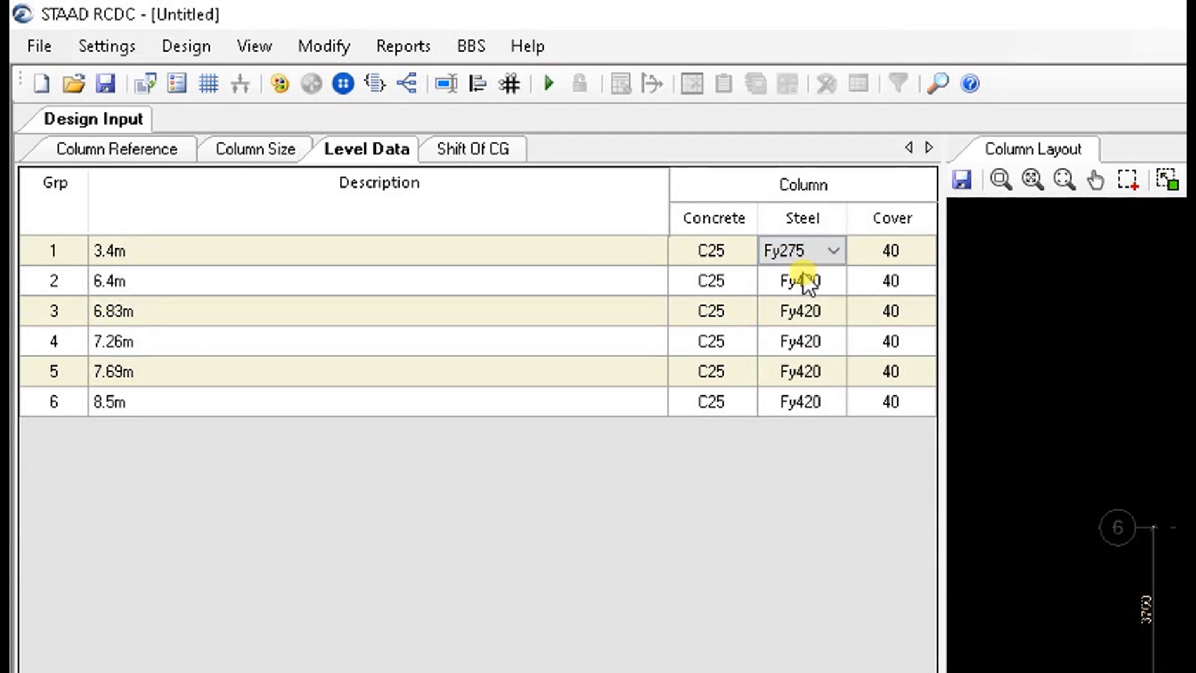
left_click(811, 251)
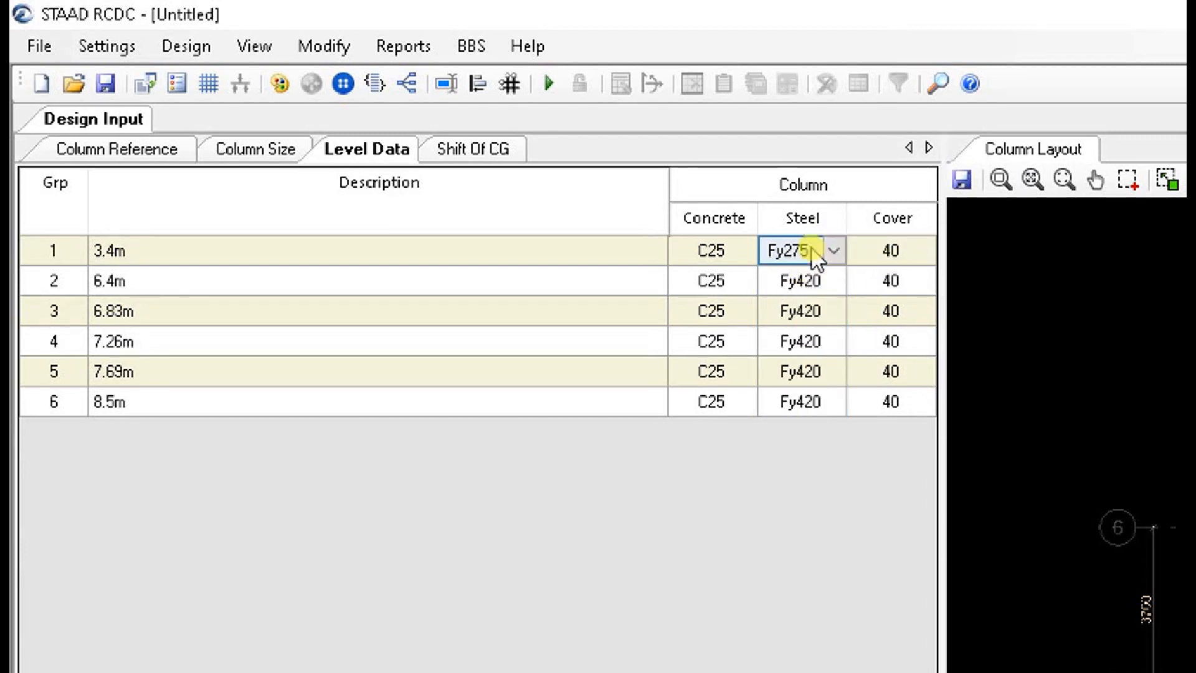
left_click(814, 280)
type("Fy275")
left_click(808, 314)
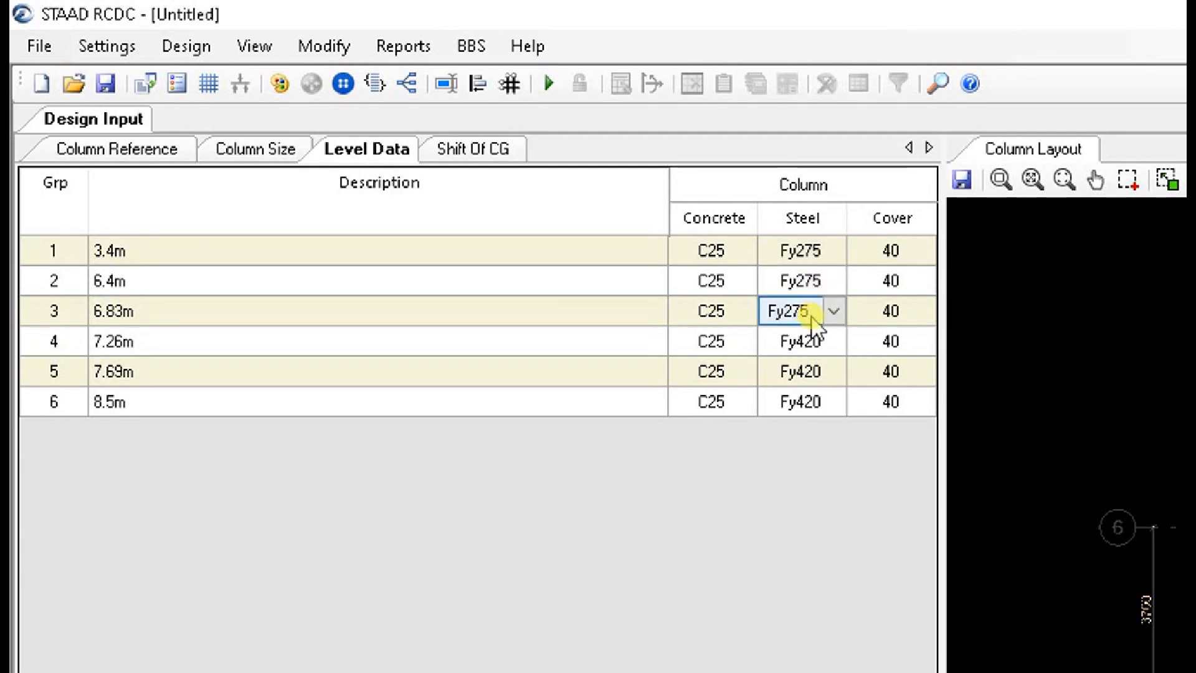
left_click(810, 349)
type("Fy275")
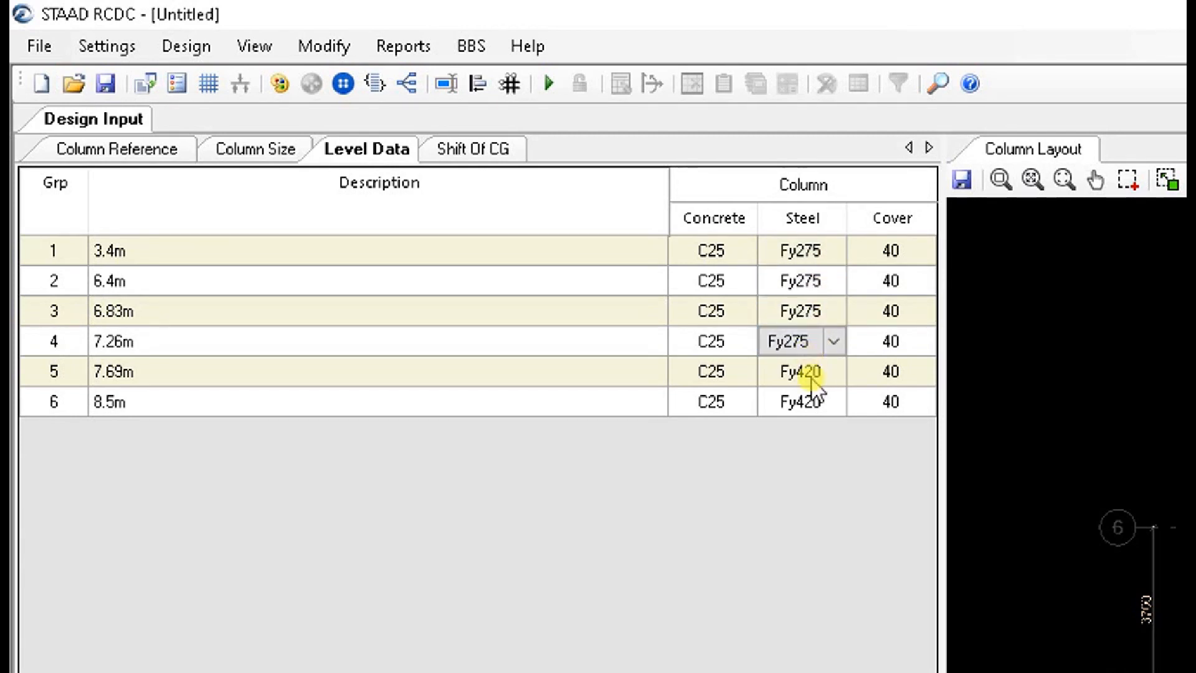
left_click(809, 374)
type("Fy275")
left_click(823, 406)
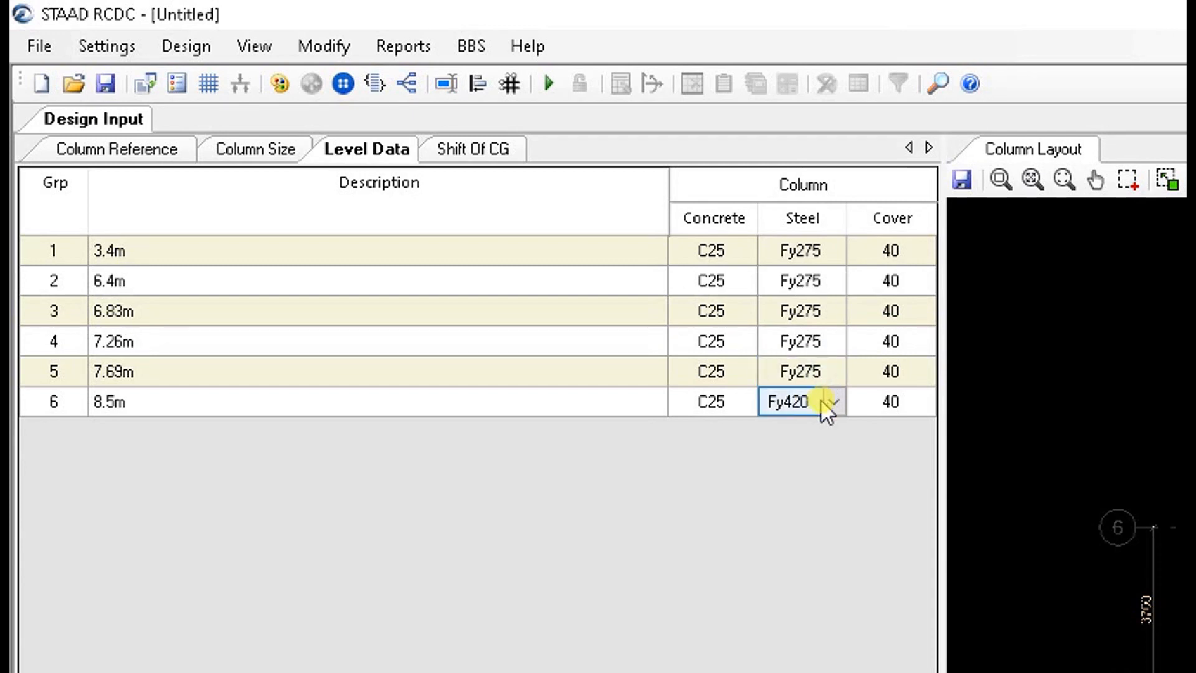
key("ctrl+v")
- Assign concrete grade C21 to the columns at all six levels in the level data
left_click(738, 249)
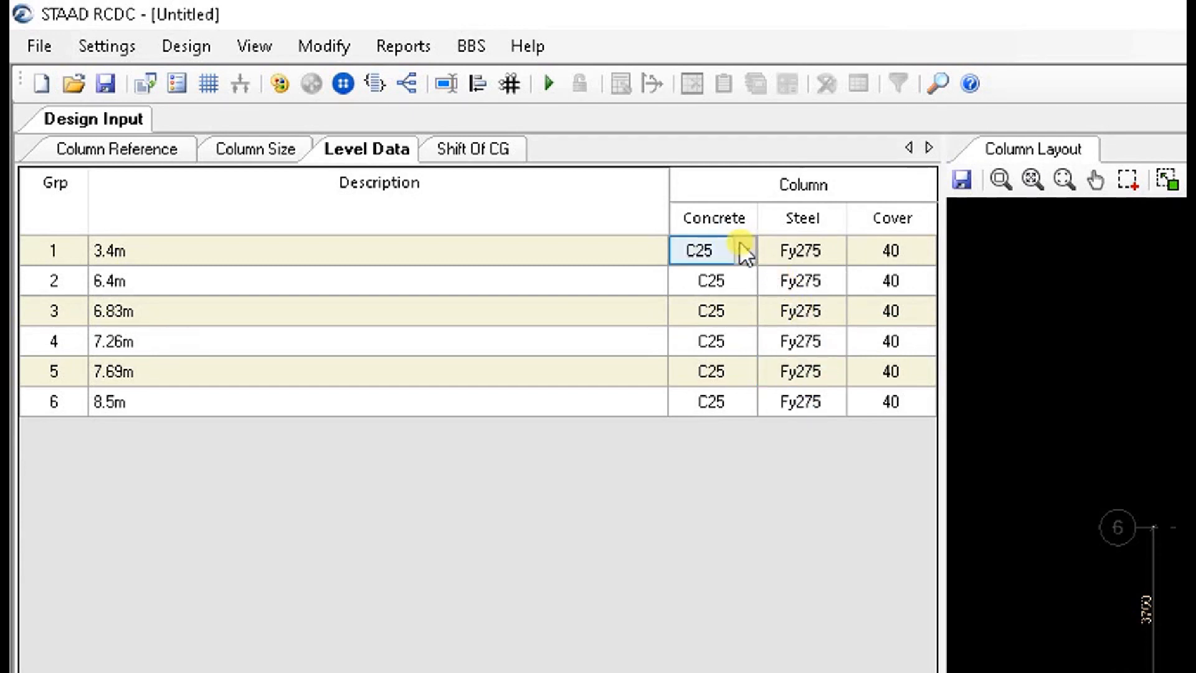
left_click(744, 251)
left_click(723, 293)
left_click(782, 255)
left_click(716, 252)
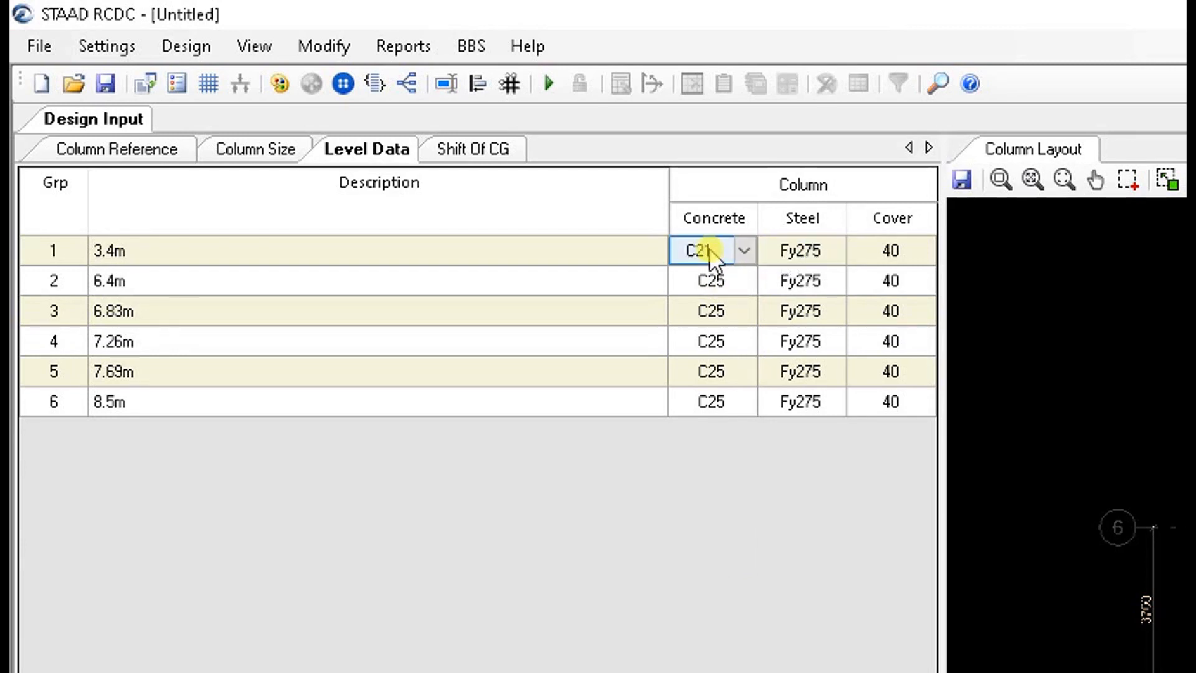
left_click(725, 283, "shift")
type("C21")
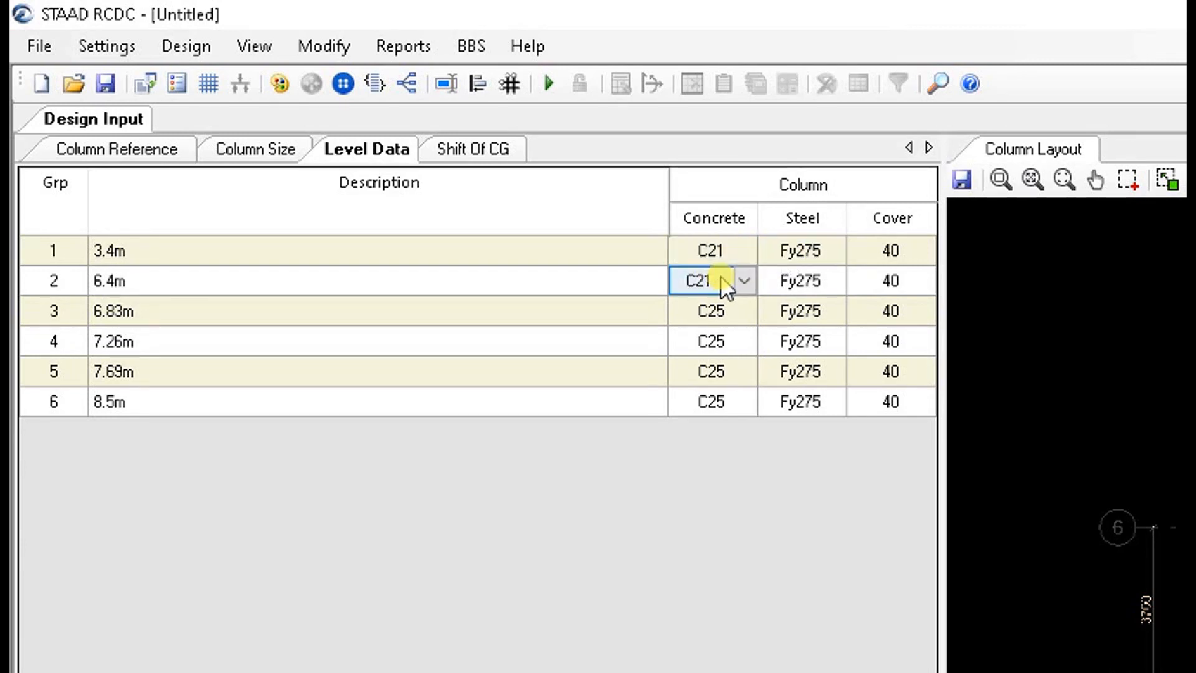
left_click(727, 309)
type("C21")
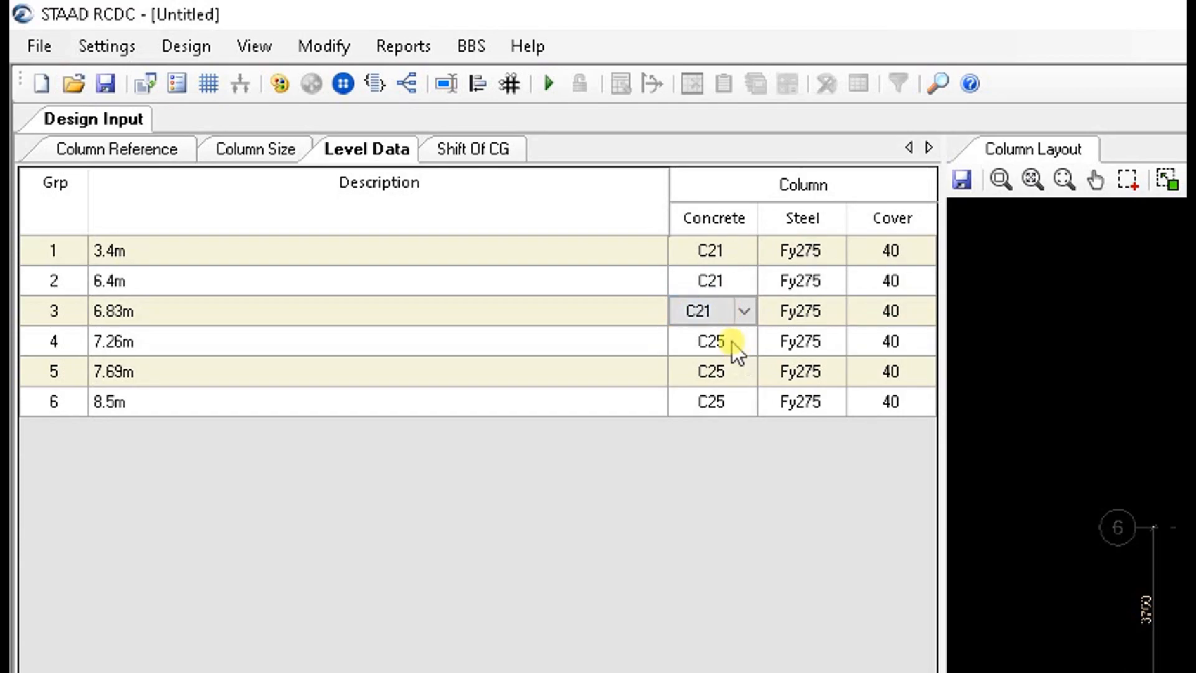
left_click(731, 344)
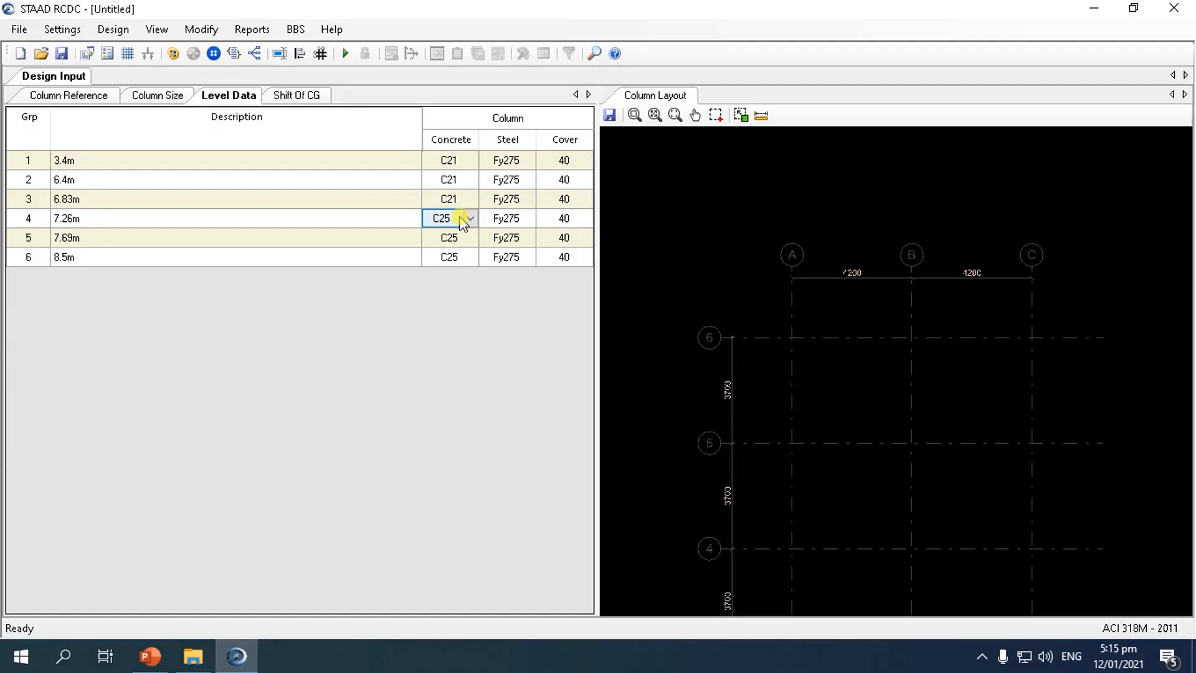
type("C21")
left_click(466, 242)
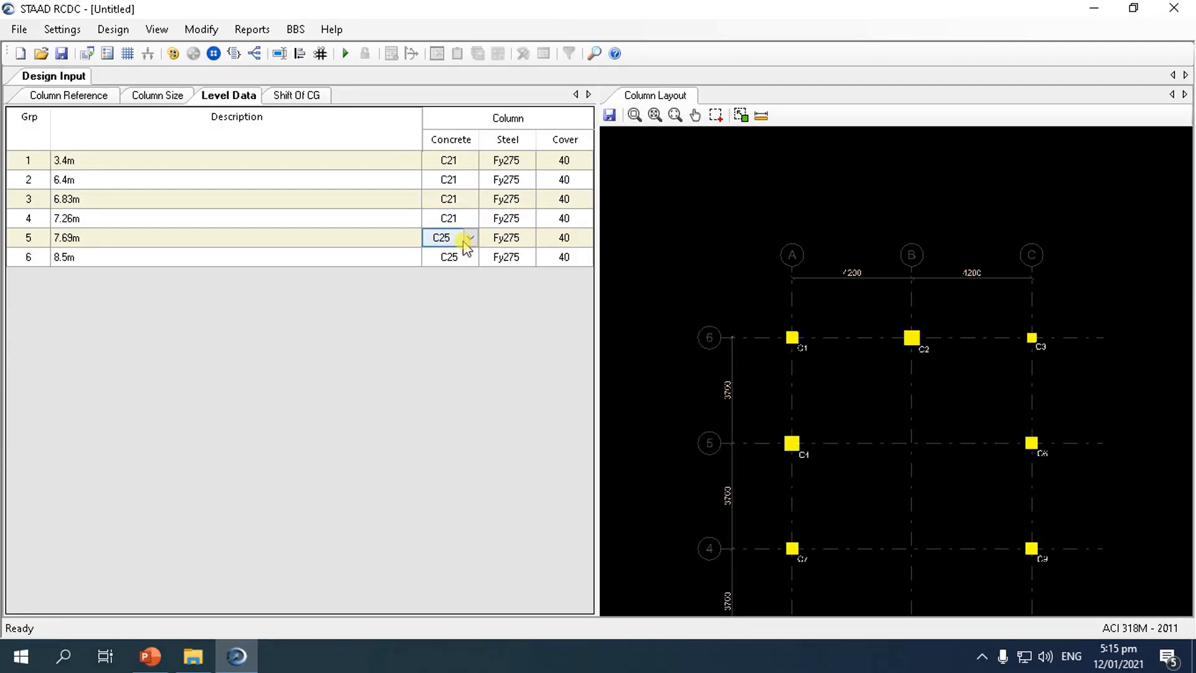
type("C21")
left_click(457, 262)
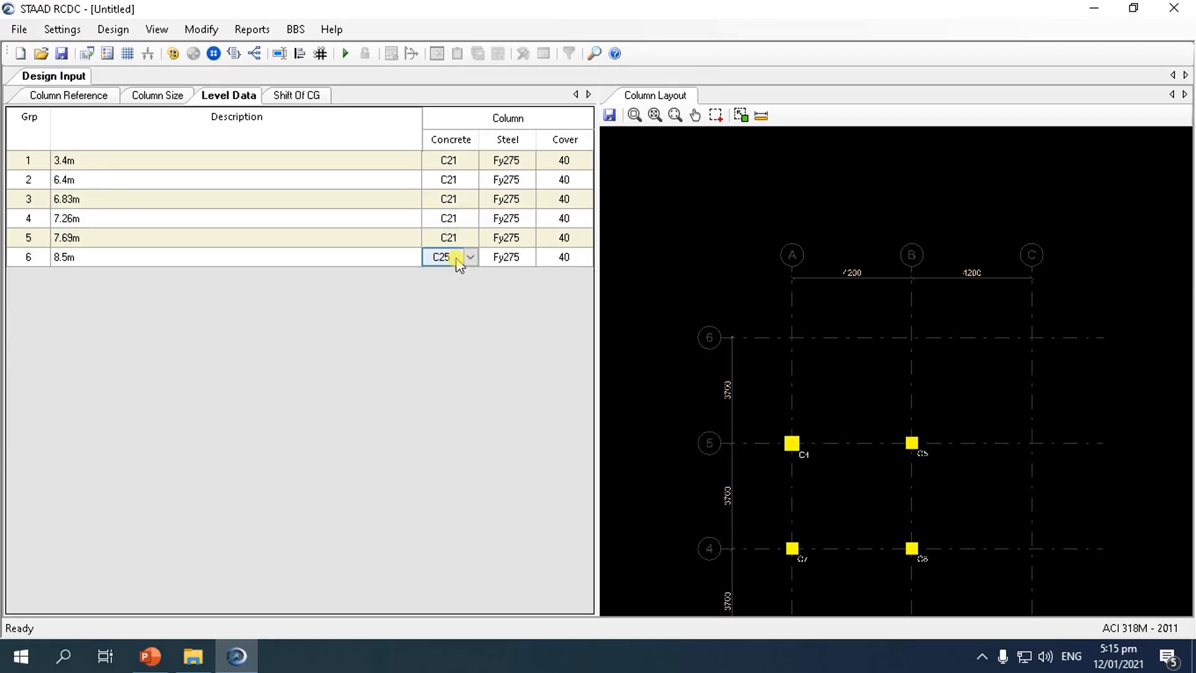
- Switch the reinforcement settings to rebar diameters and limit column rebar to a minimum of 20 and maximum of 25
left_click(61, 30)
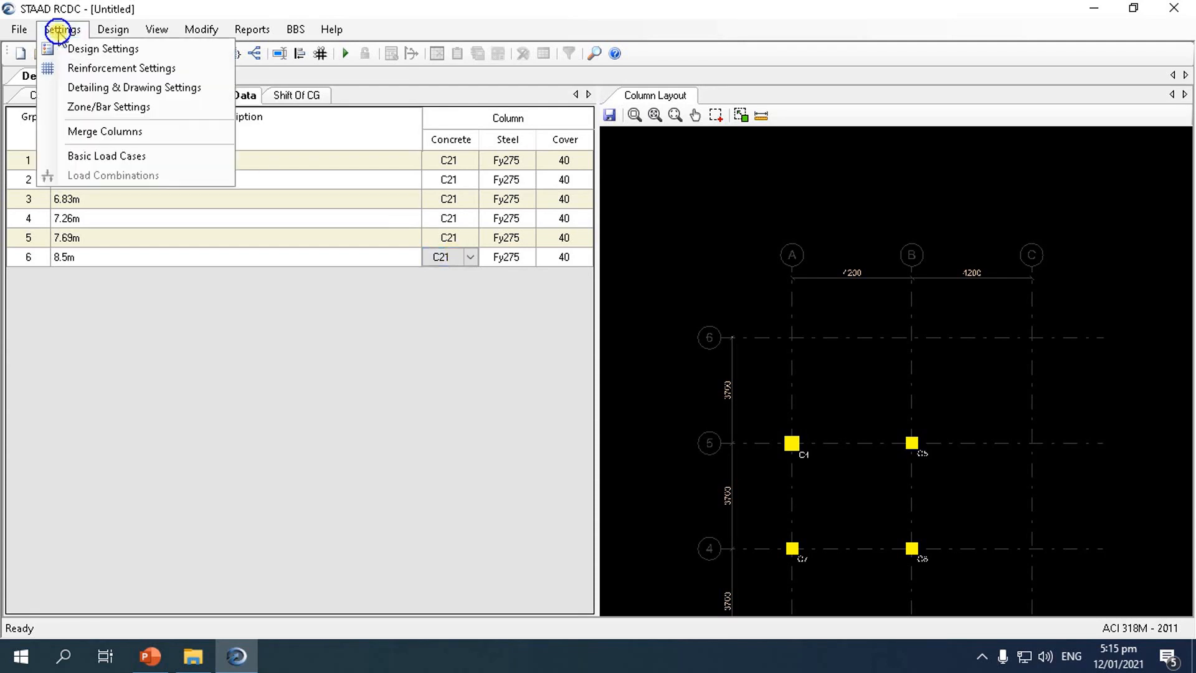
left_click(55, 68)
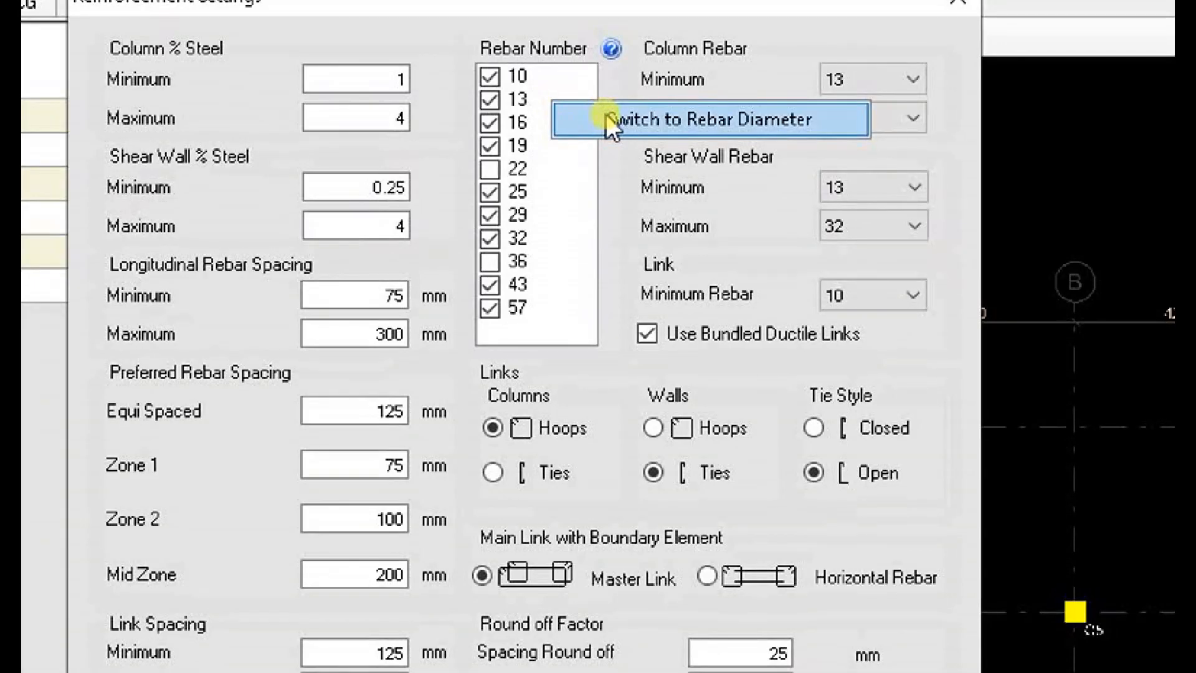
left_click(605, 114)
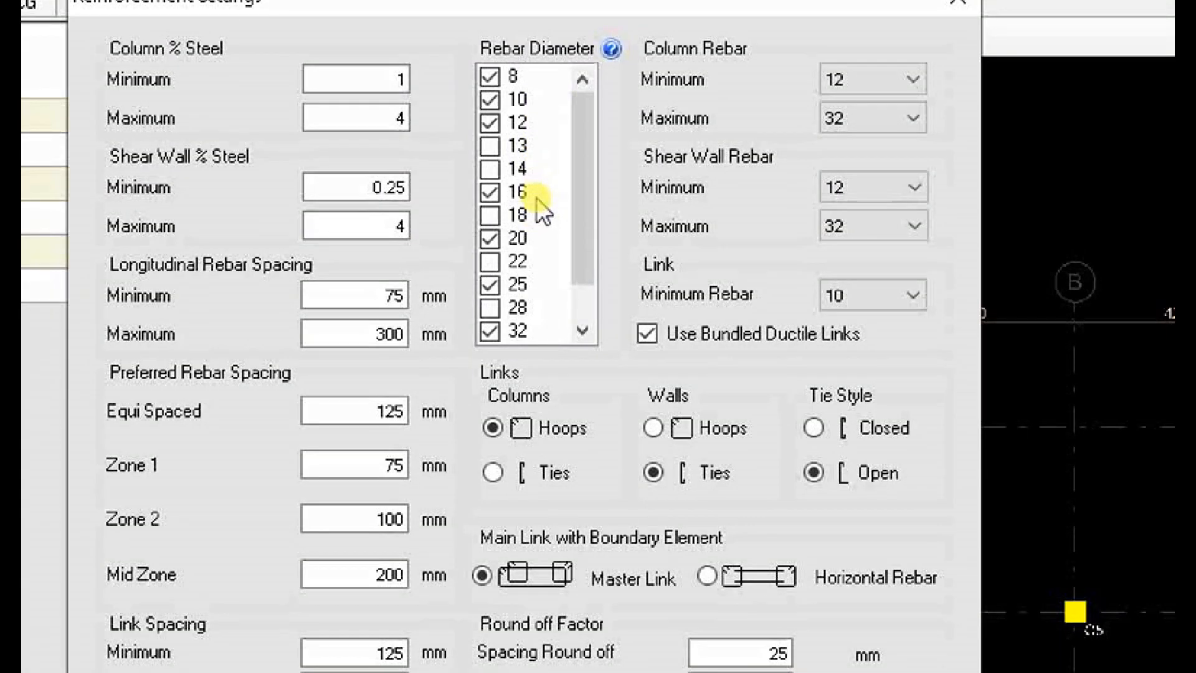
left_click(916, 76)
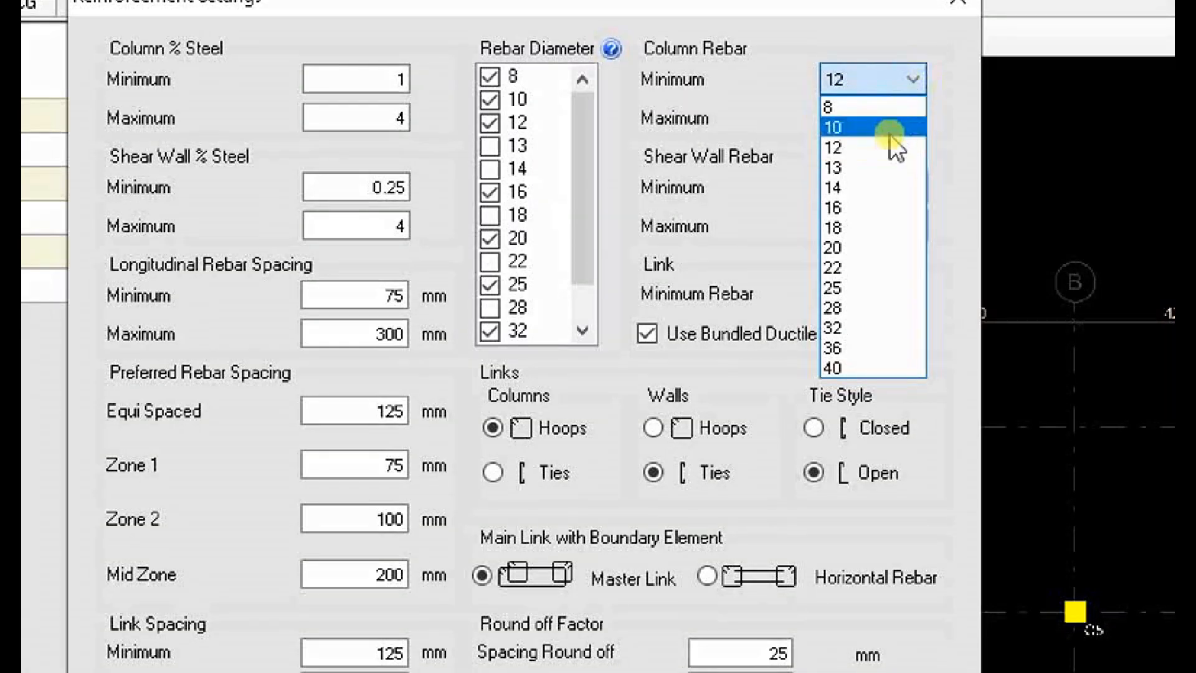
left_click(852, 238)
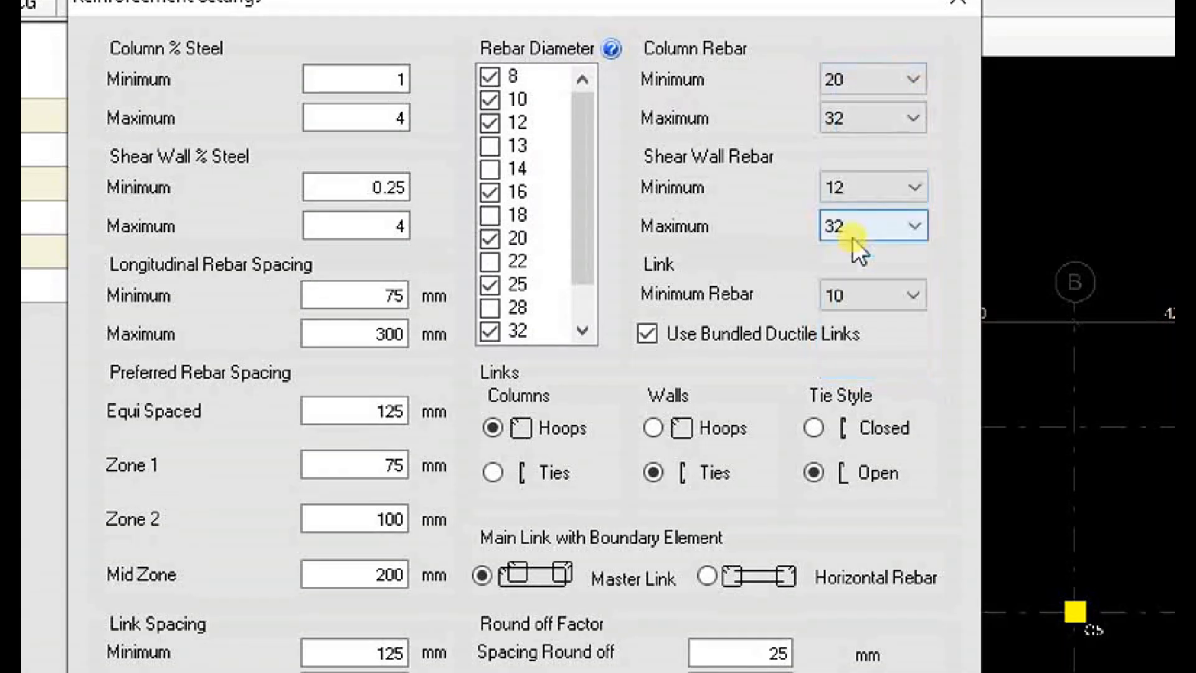
left_click(913, 118)
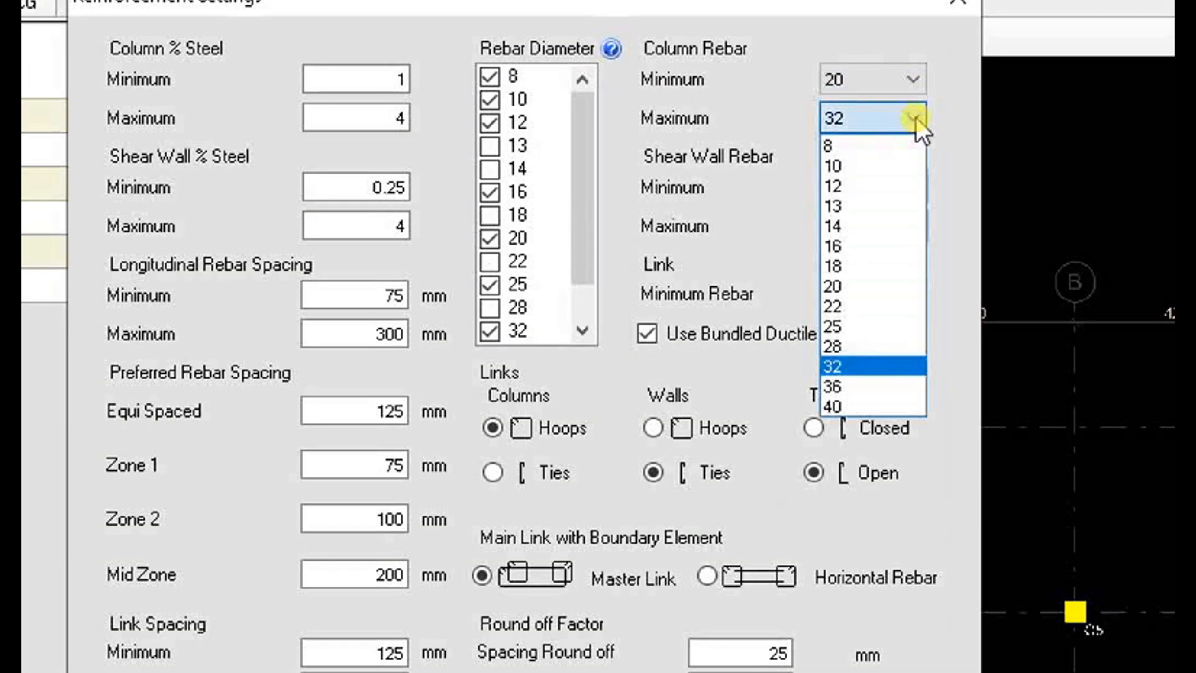
left_click(860, 325)
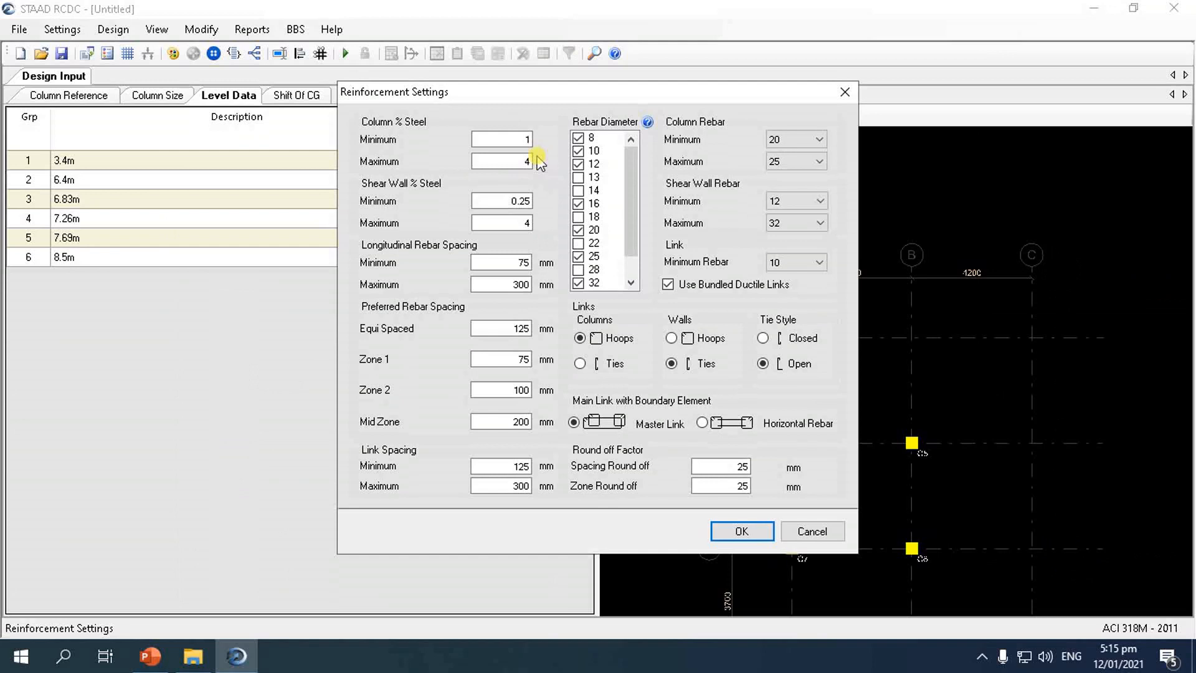
- Check the column and shear wall steel percentage limits and accept the reinforcement settings
left_click(528, 139)
left_click(521, 163)
left_click(526, 161)
left_click(525, 200)
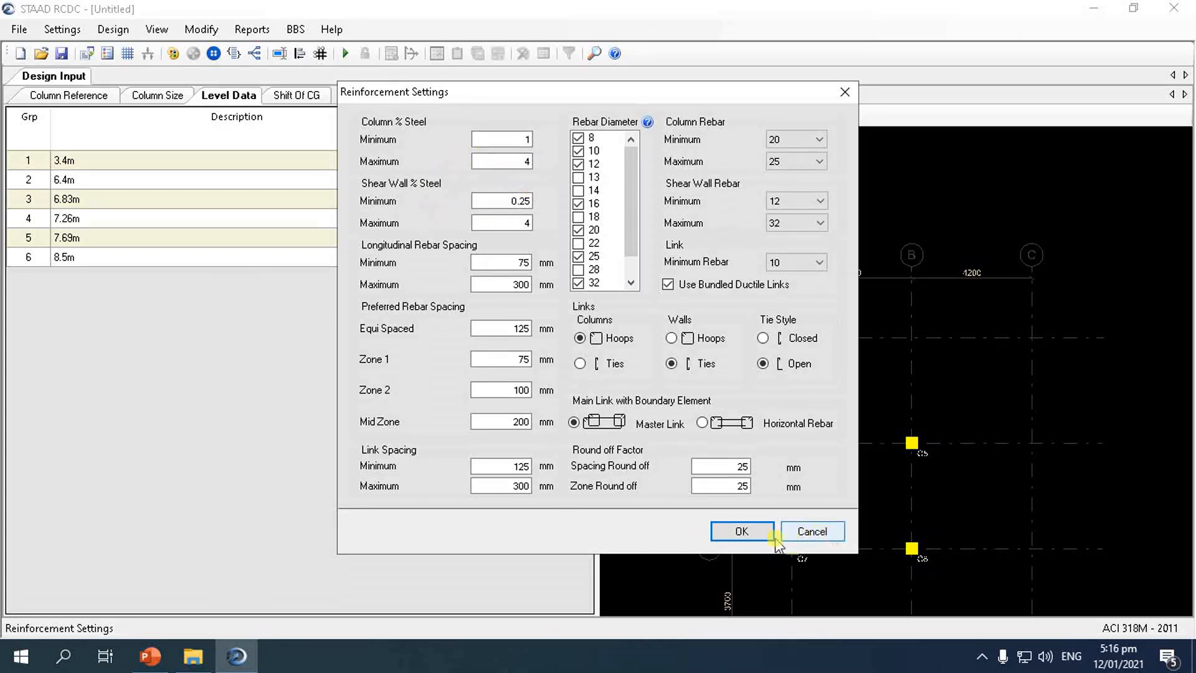
left_click(753, 534)
- In the basic load cases, assign load type Earthquake X to LOAD 1: EX and Earthquake Z to LOAD 2: EZ
left_click(62, 29)
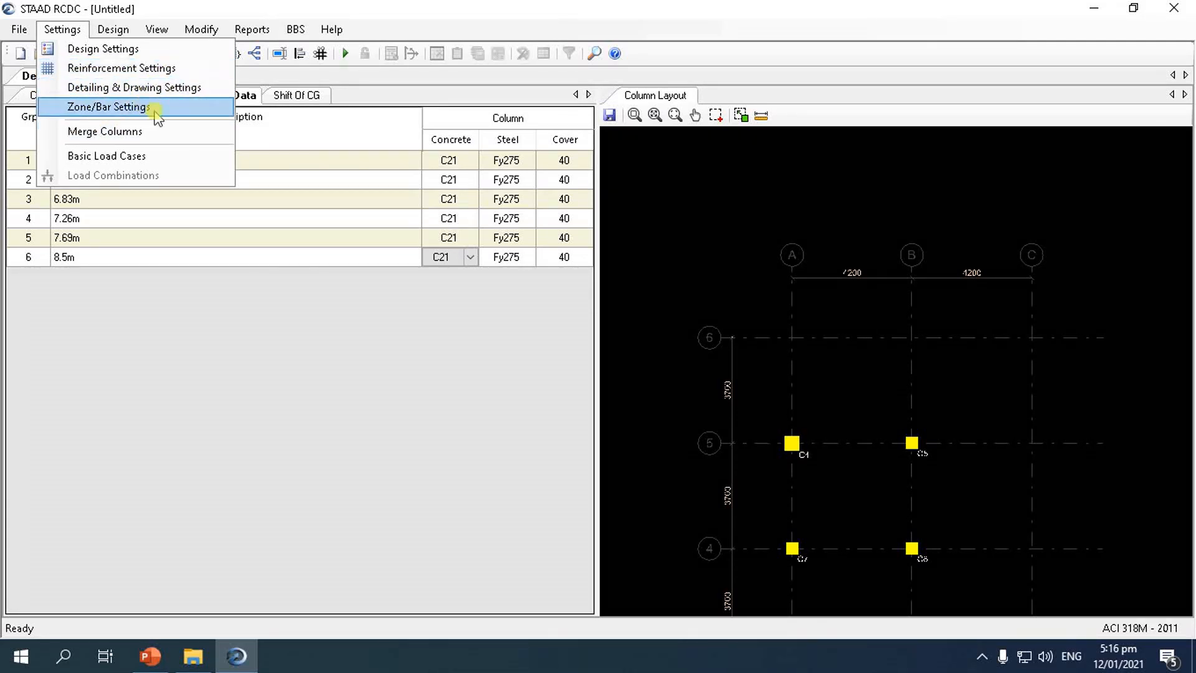
left_click(126, 157)
left_click(519, 163)
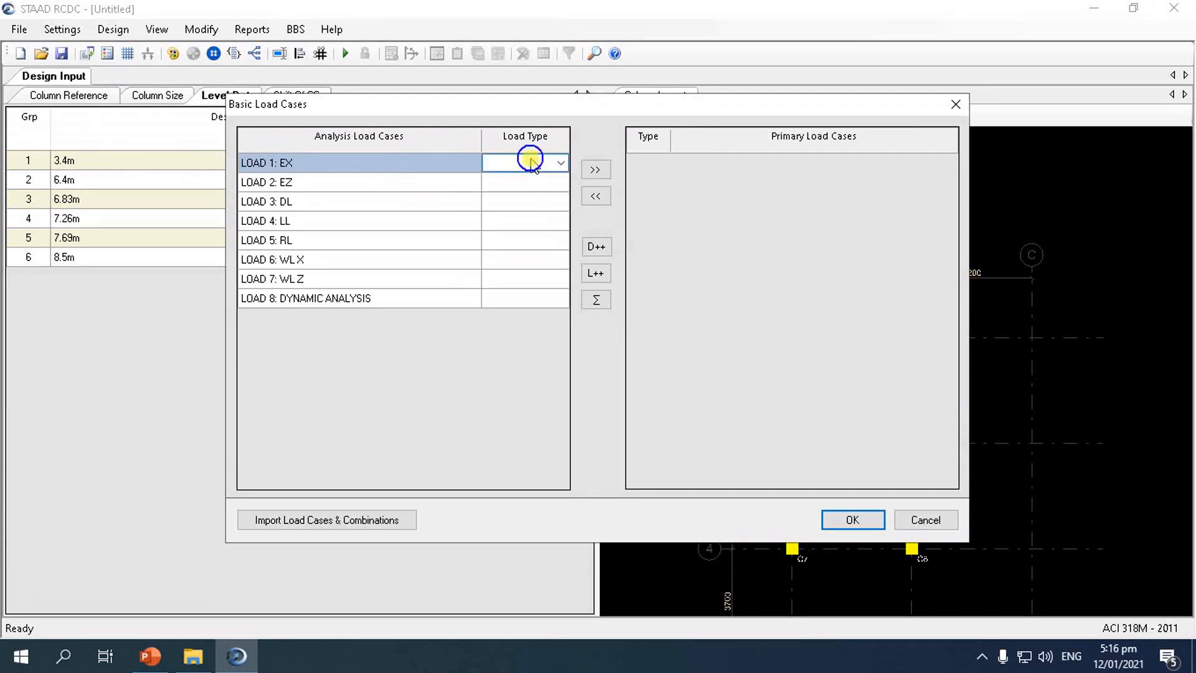
left_click(560, 165)
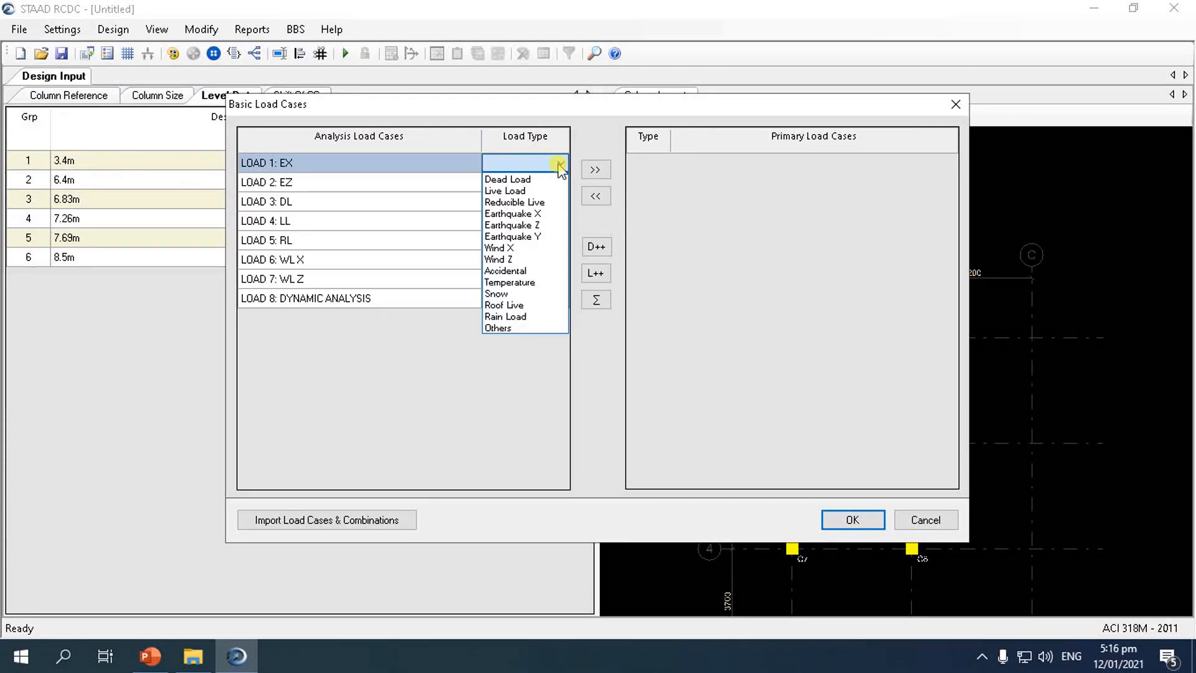
left_click(523, 214)
left_click(548, 185)
left_click(560, 182)
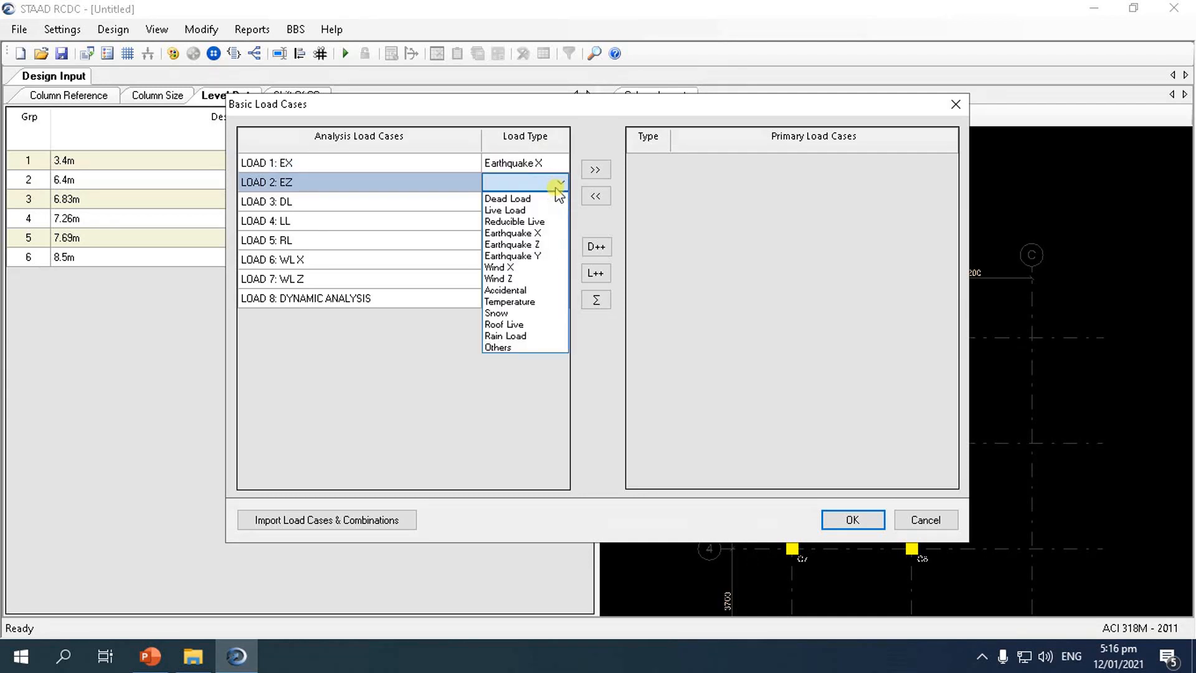
left_click(534, 240)
- Assign load types Dead Load to LOAD 3: DL, Live Load to LOAD 4: LL and Roof Live to LOAD 5: RL
left_click(547, 200)
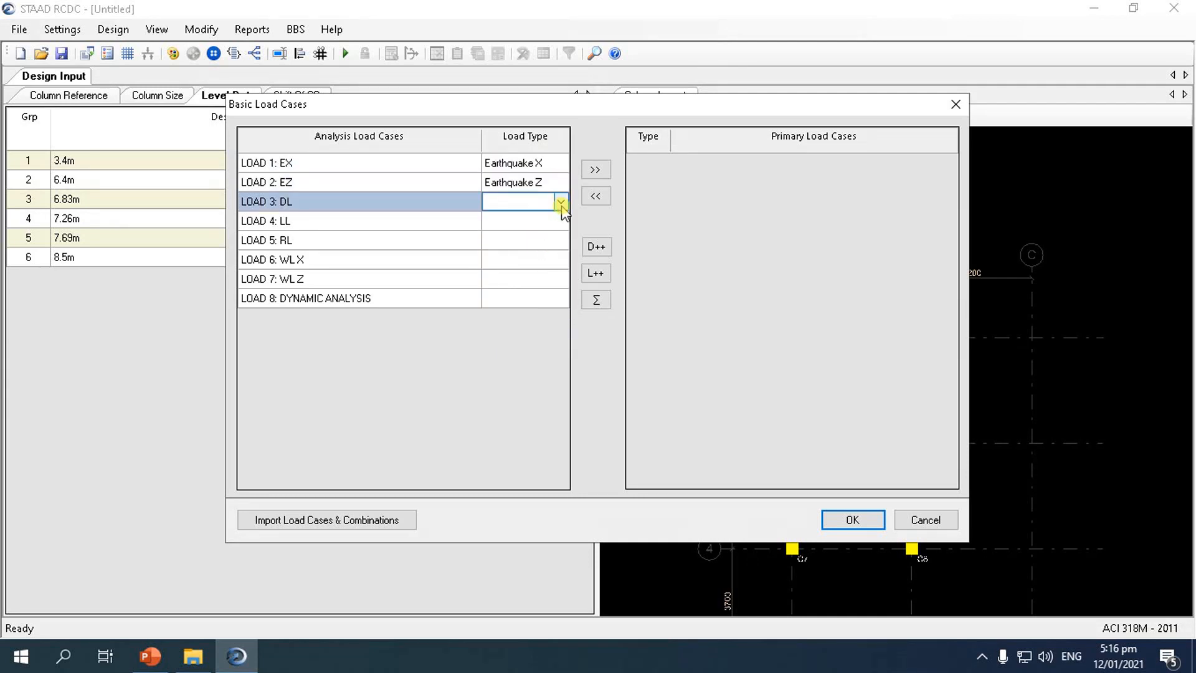
left_click(555, 202)
left_click(540, 216)
left_click(540, 222)
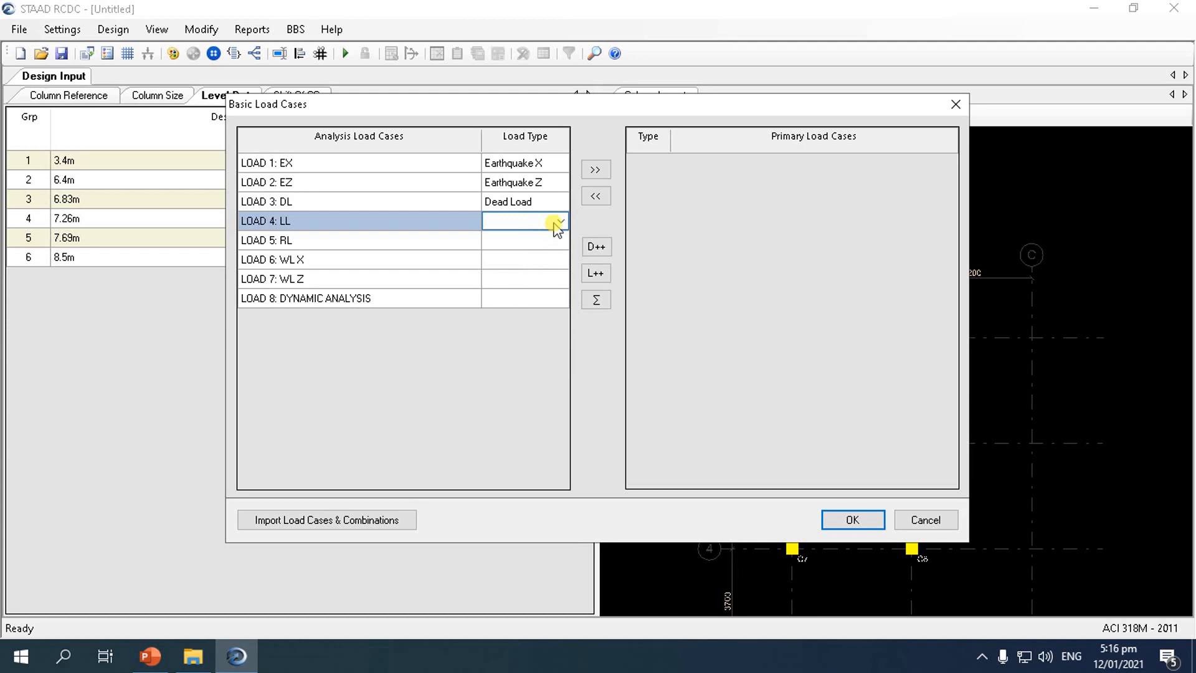
left_click(554, 224)
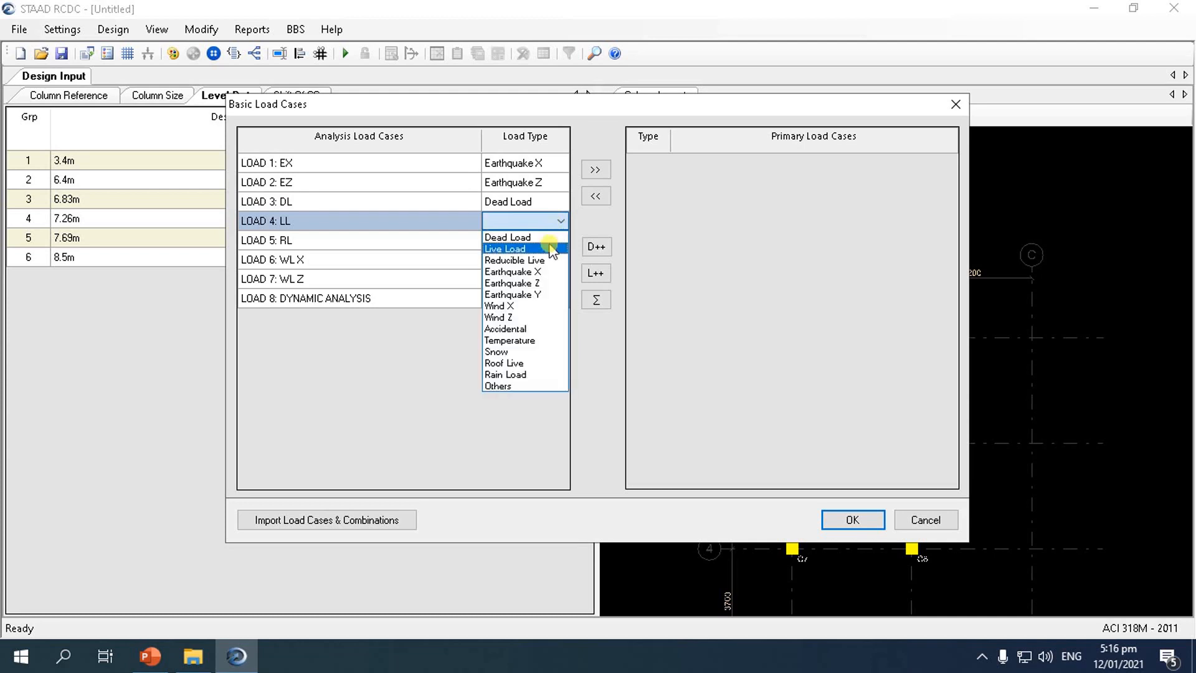
left_click(547, 248)
left_click(542, 241)
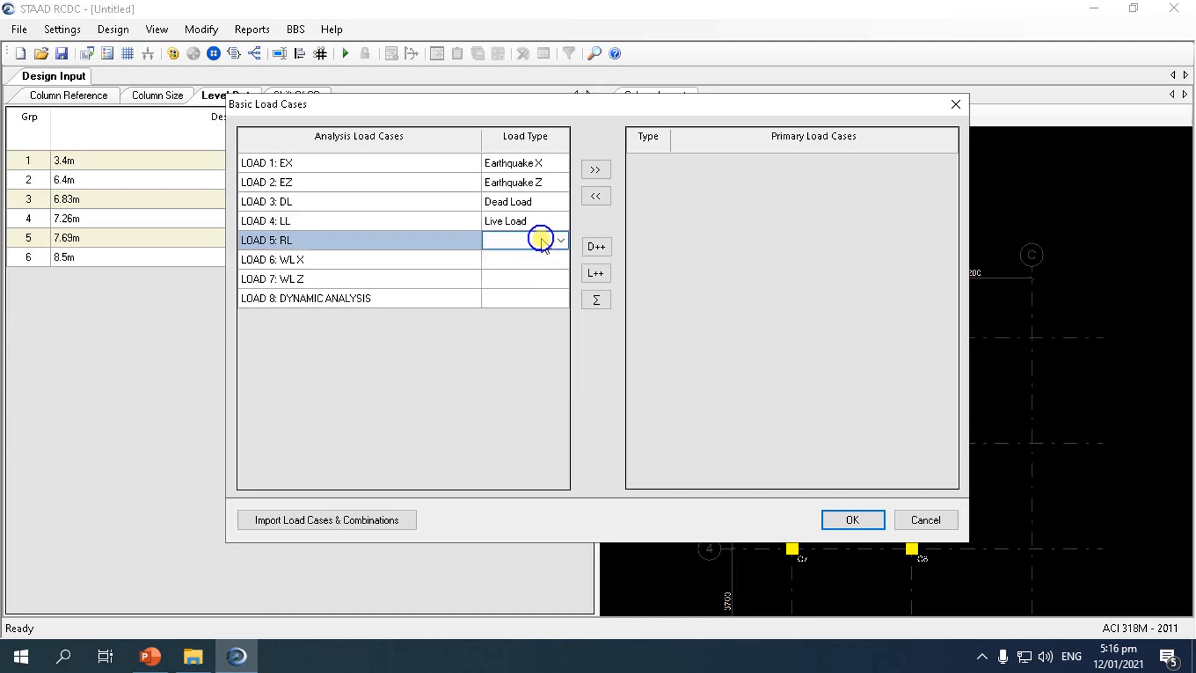
left_click(560, 242)
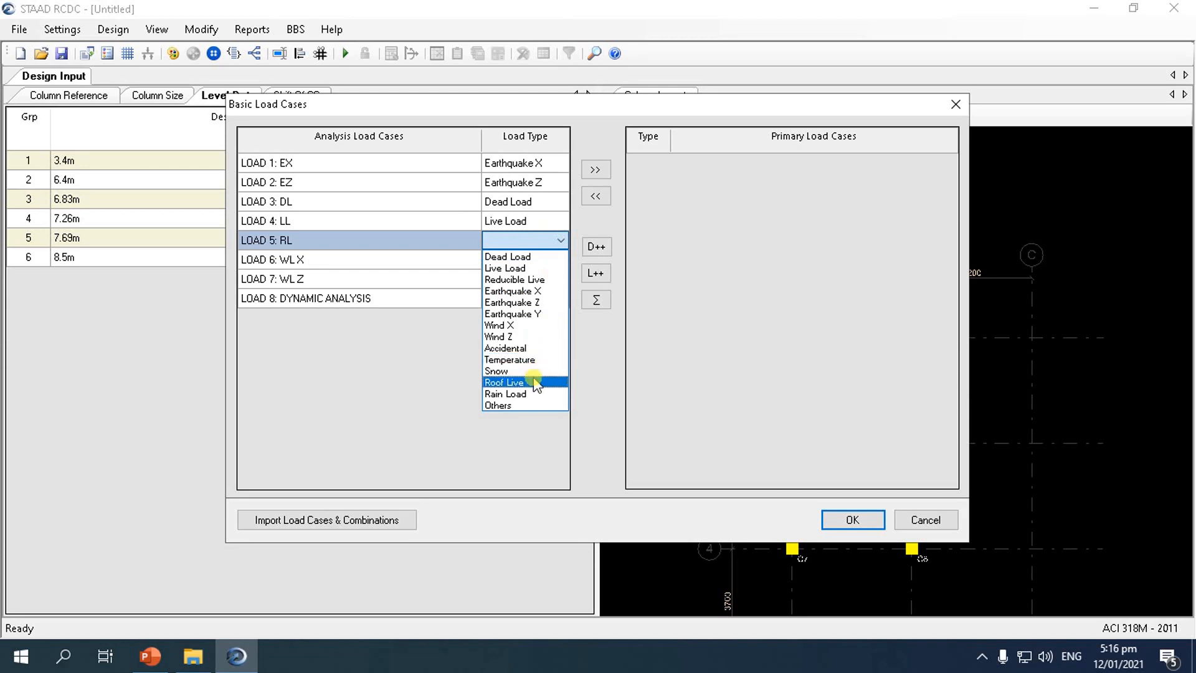
left_click(534, 382)
- Assign load types Wind X to LOAD 6: WL X and Wind Z to LOAD 7: WL Z
left_click(552, 260)
left_click(559, 259)
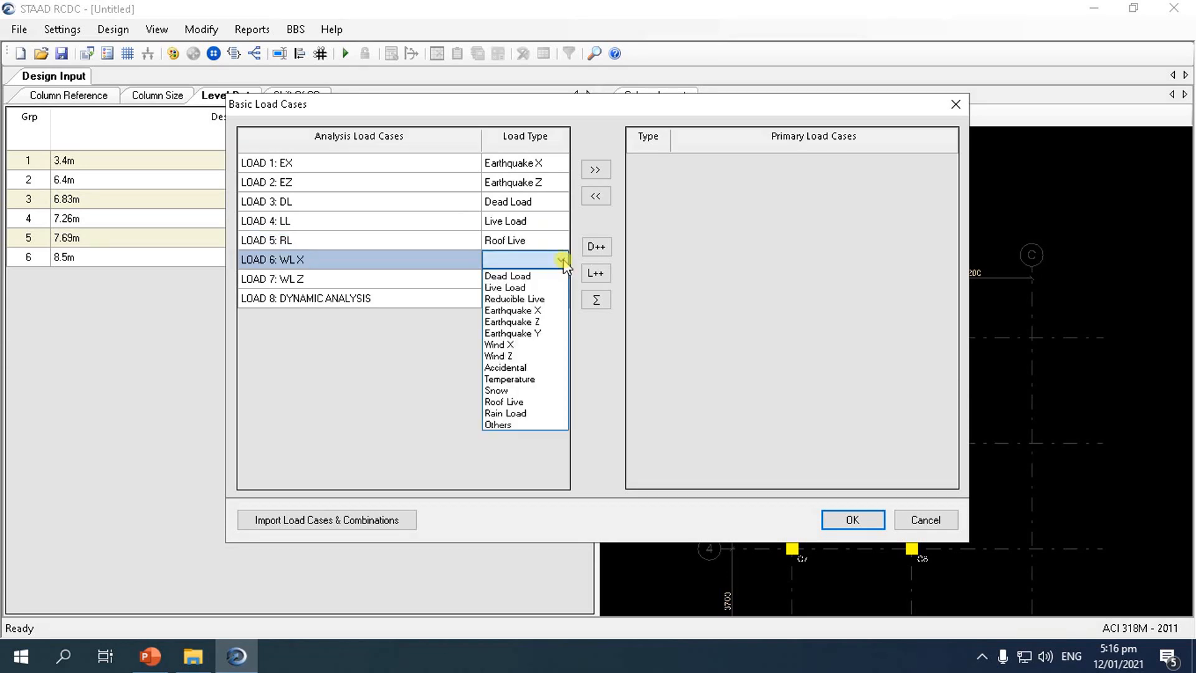
left_click(539, 344)
left_click(531, 281)
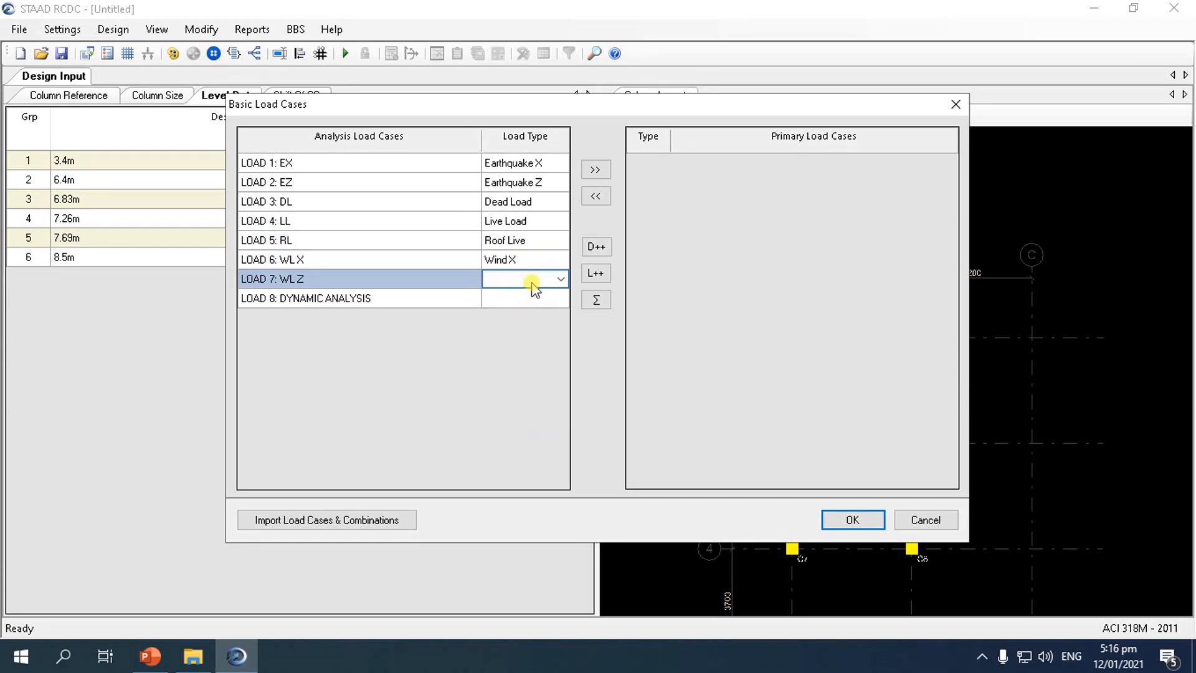
left_click(559, 280)
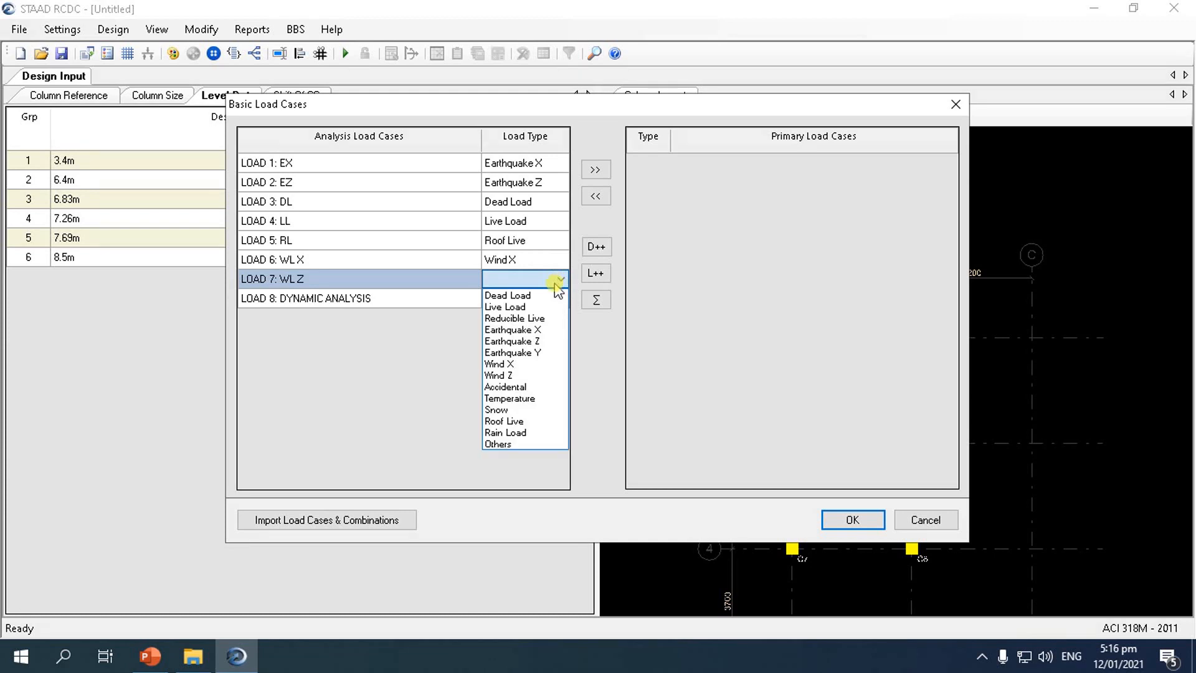
left_click(539, 375)
- Transfer analysis load cases 1 to 7 to the primary load cases and accept the basic load cases
left_click_drag(422, 159, 494, 271)
left_click(596, 169)
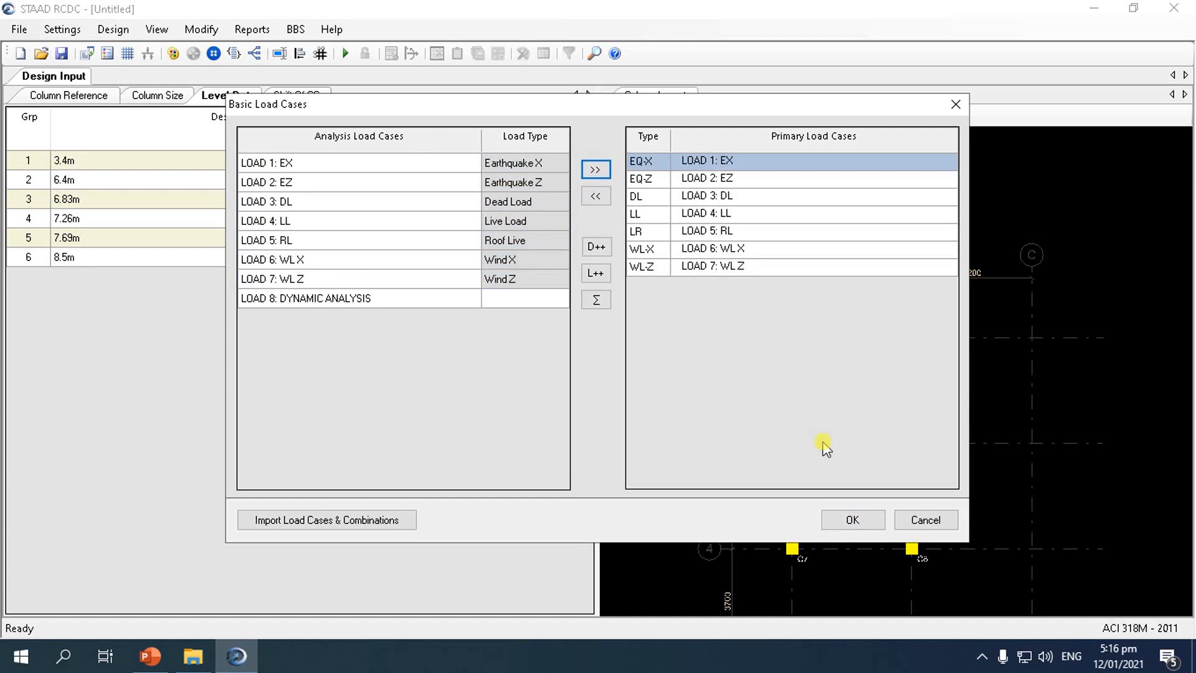
left_click(852, 520)
- Exclude load combinations 27 to 30 and 33 to 36 from the design load combinations
left_click(640, 386)
scroll(347, 349, "down", 4)
left_click(338, 329)
left_click(337, 347)
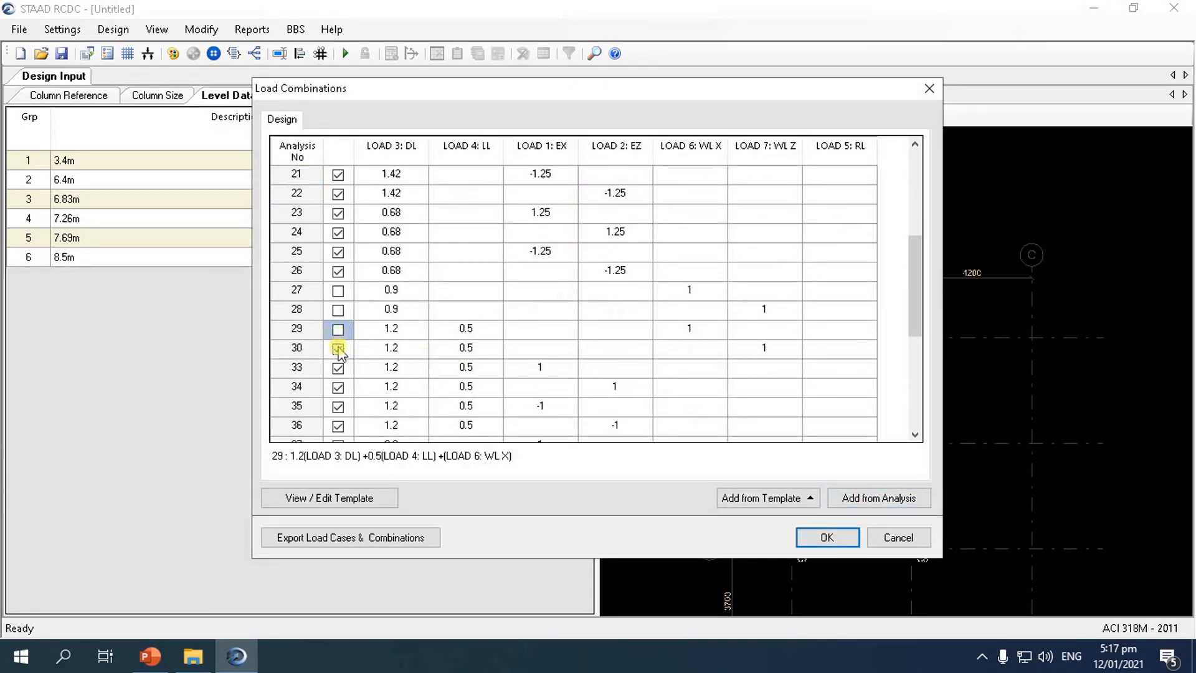
left_click(338, 366)
left_click(338, 386)
left_click(340, 405)
scroll(340, 403, "down", 1)
left_click(339, 369)
- Review the factors of the included load combinations and accept the list
scroll(545, 347, "up", 5)
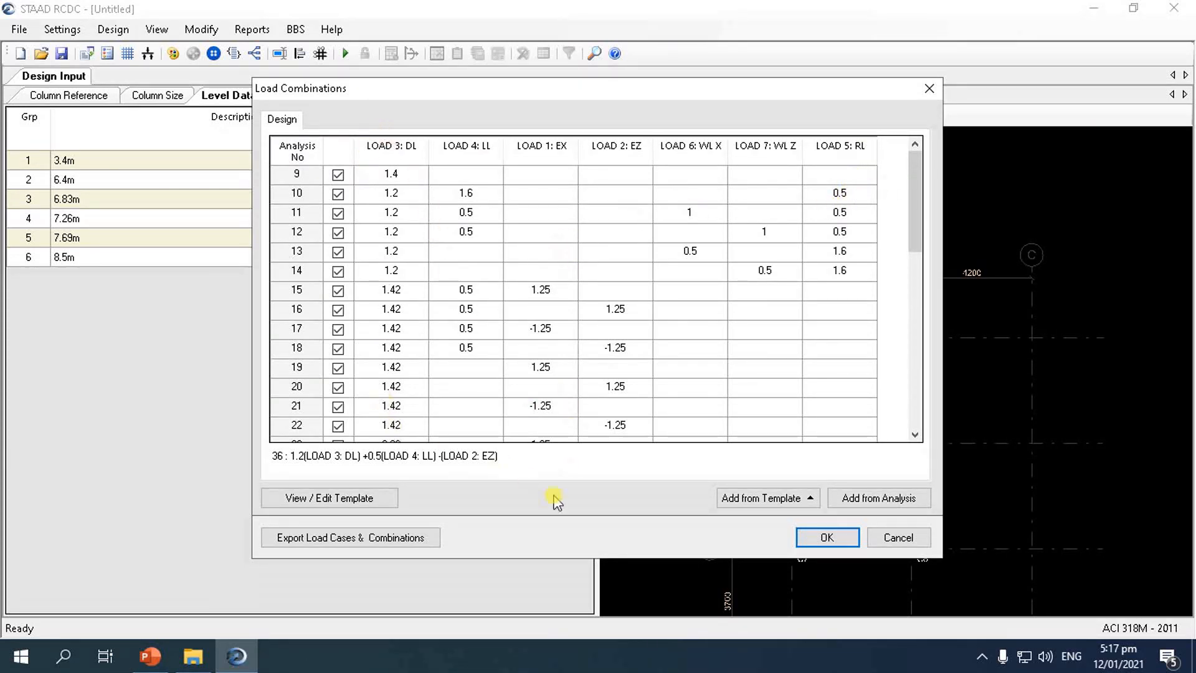
scroll(419, 342, "down", 1)
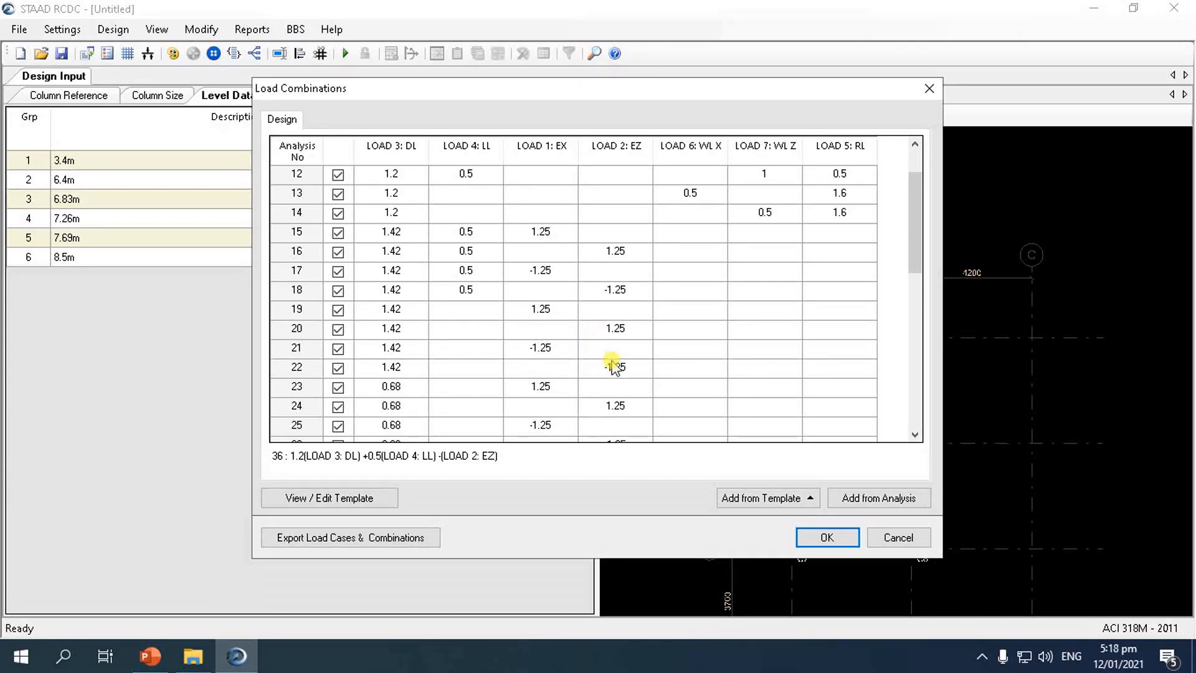
scroll(613, 367, "down", 1)
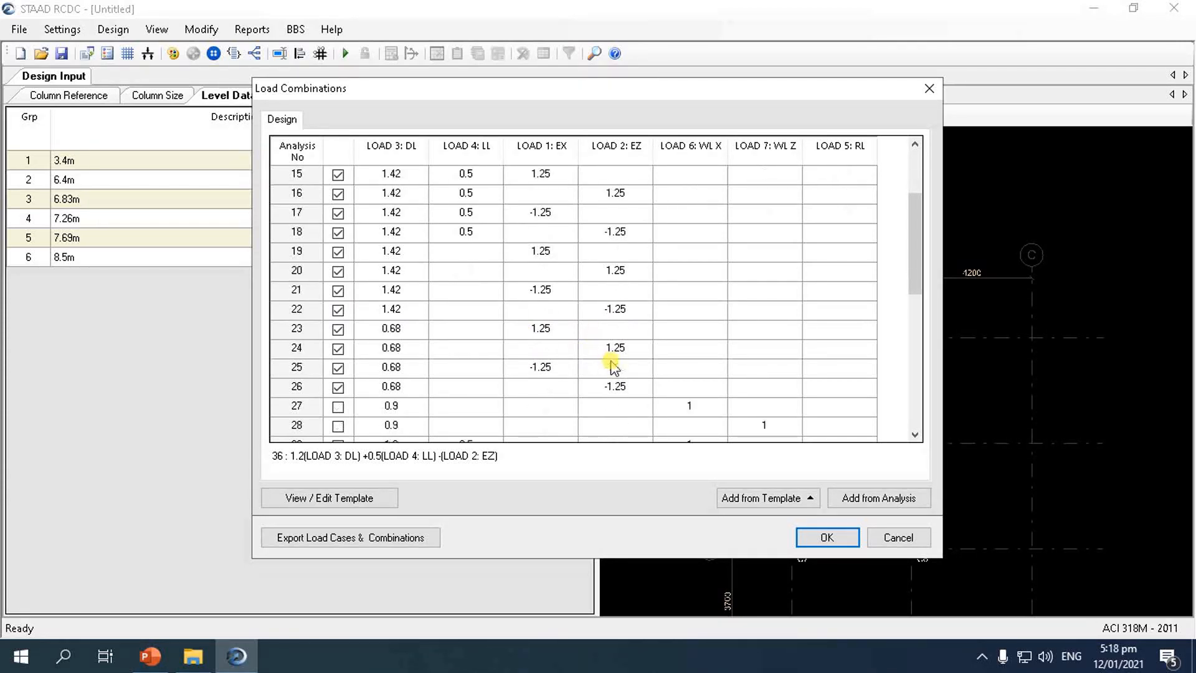
left_click(818, 539)
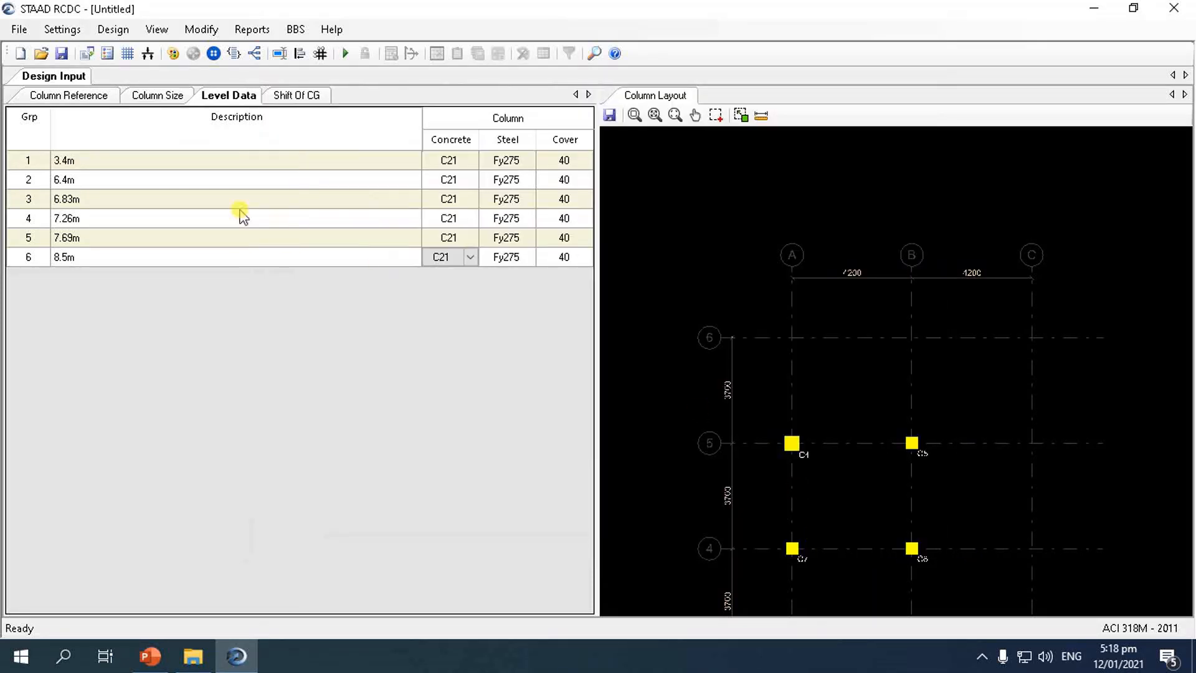
- Run the column design for the whole model and dismiss the column failure report
left_click(114, 30)
left_click(135, 55)
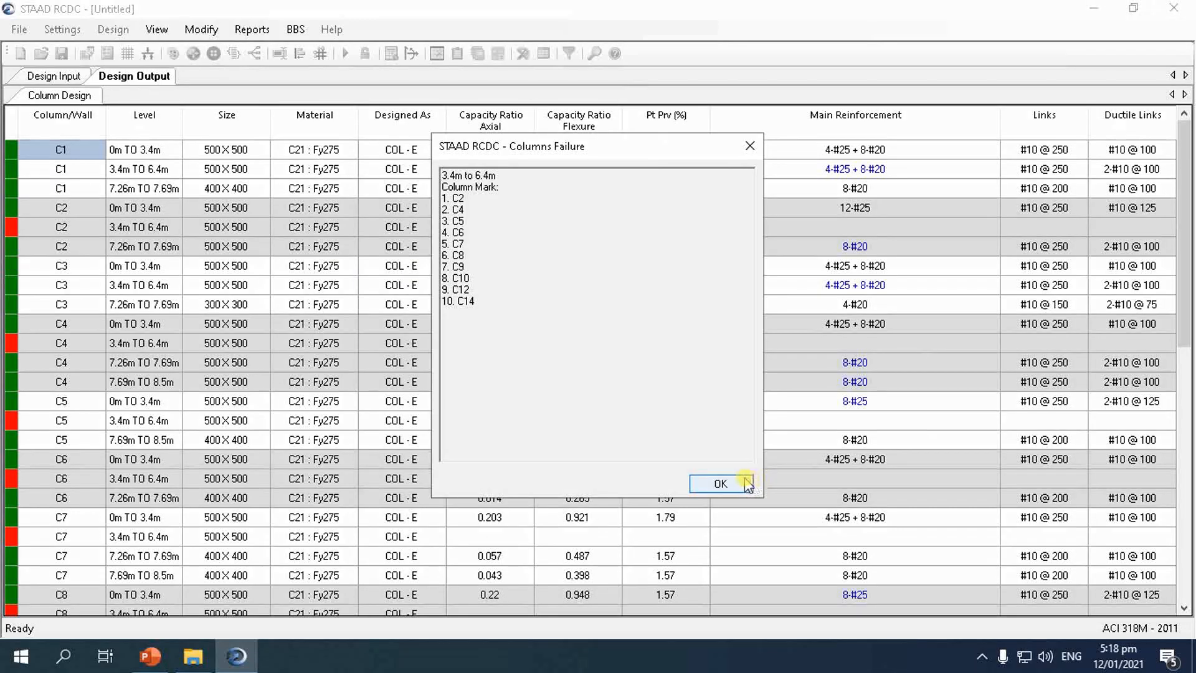
left_click(736, 485)
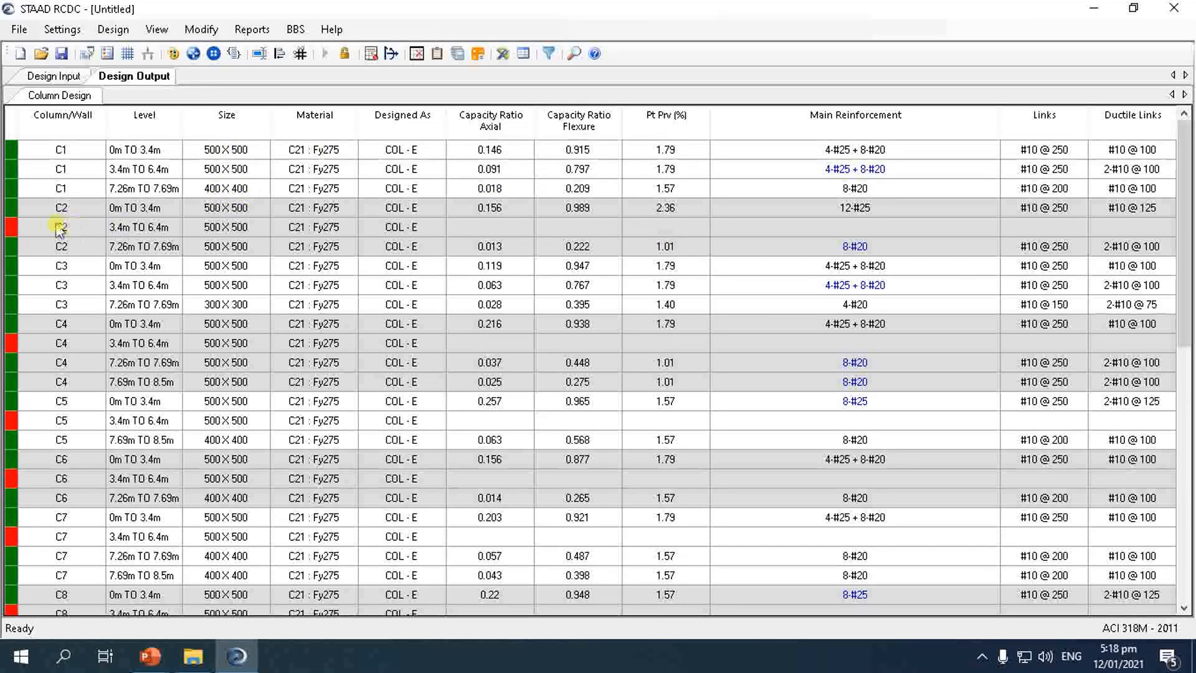
- Redesign the failed C2 section at 3.4m to 6.4m with twelve 25 mm bars and save the redesigned section
right_click(12, 228)
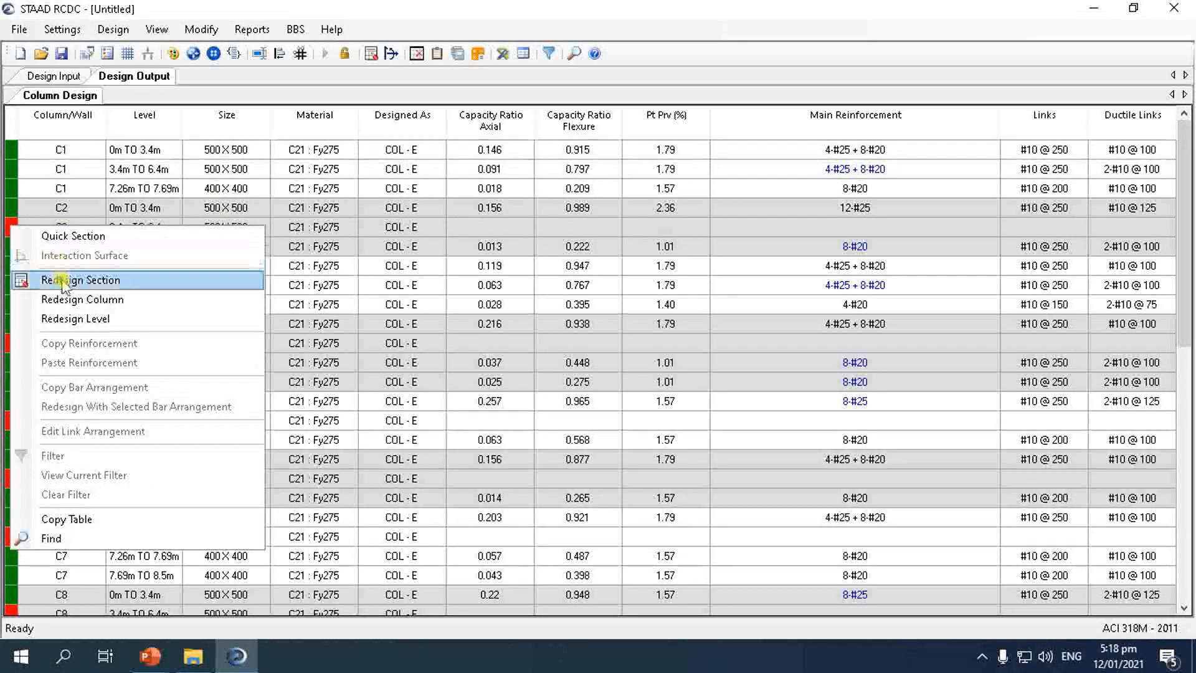
left_click(62, 281)
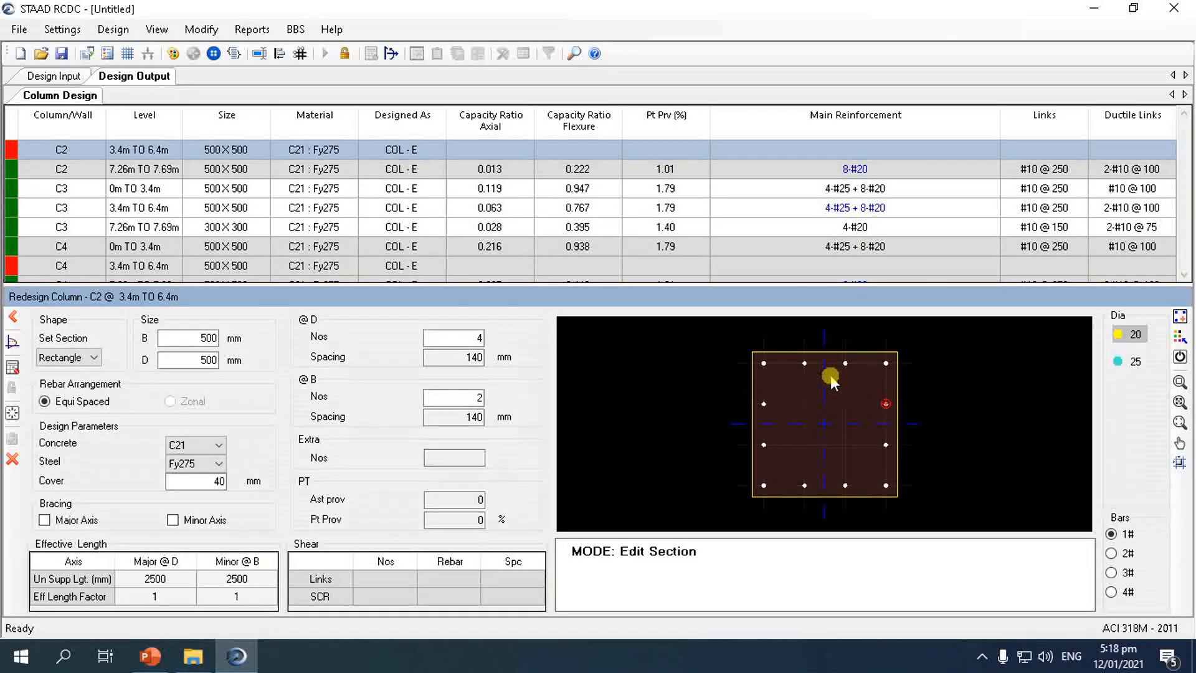
left_click(1134, 362)
left_click(825, 366)
left_click(767, 365)
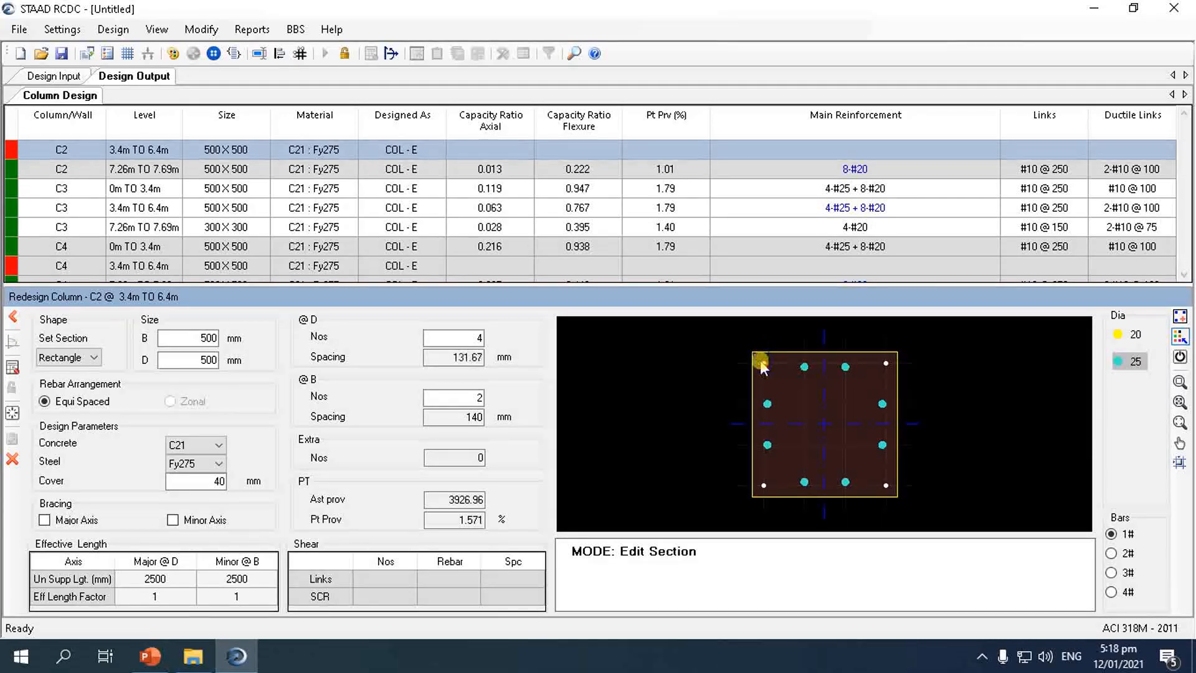
left_click(12, 369)
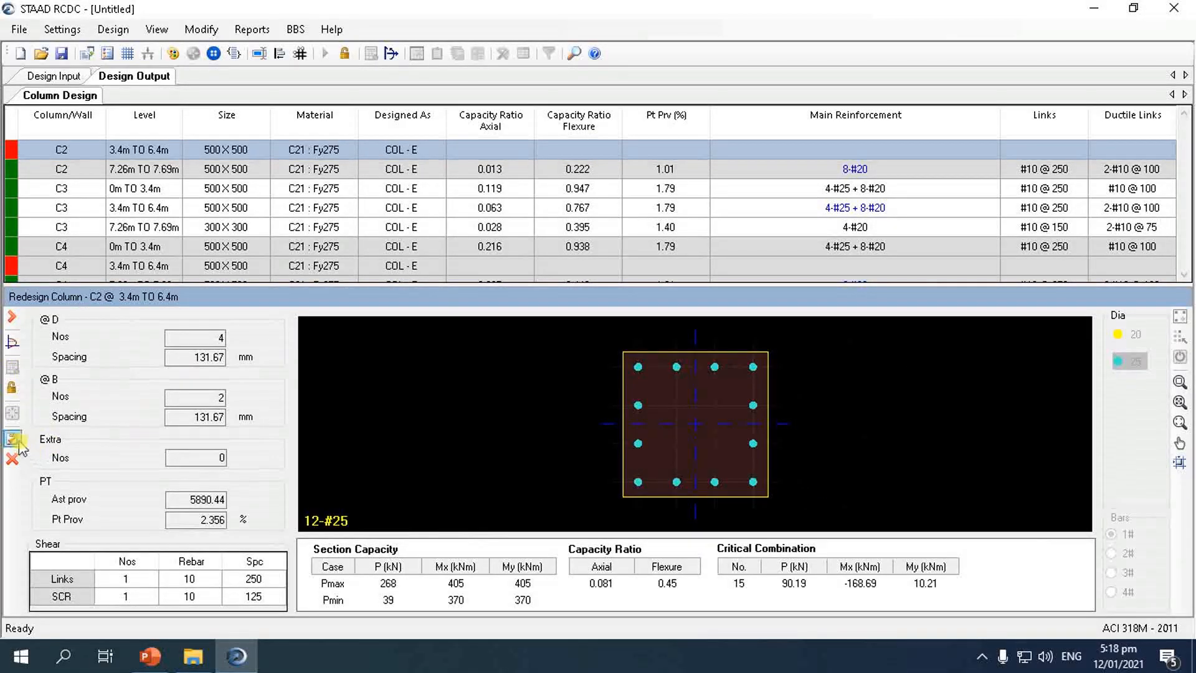
left_click(14, 439)
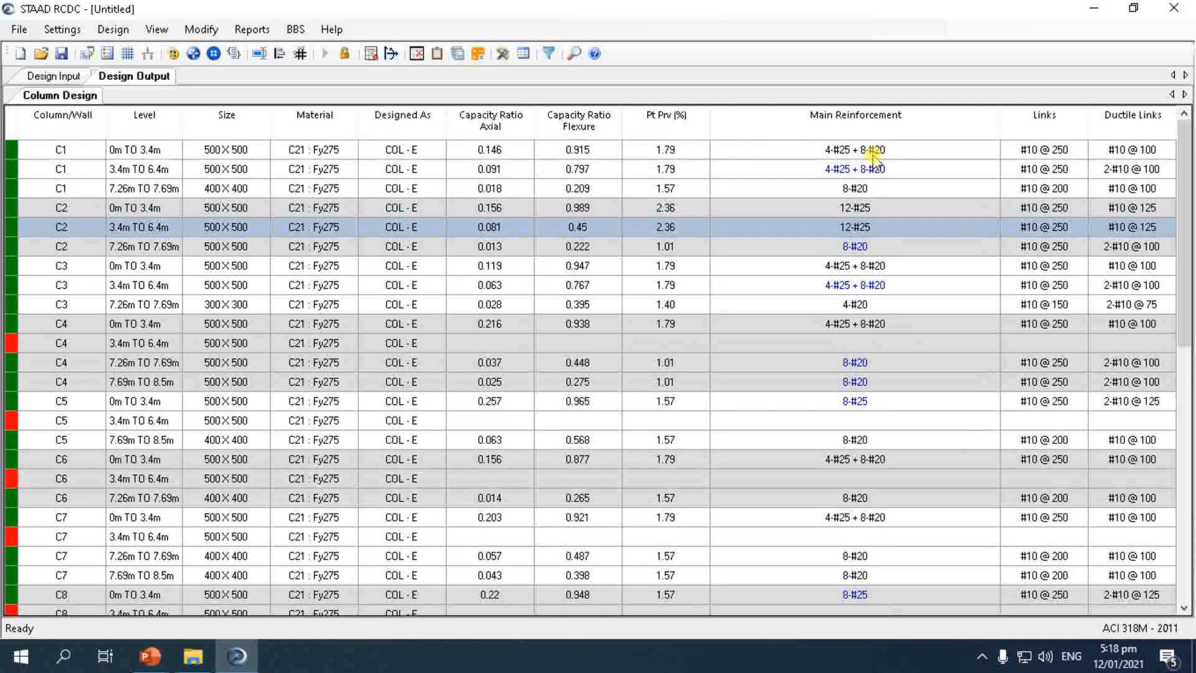
- Redesign the failed C4 section at 3.4m to 6.4m with twelve 25 mm bars and save the redesigned section
right_click(11, 345)
left_click(44, 367)
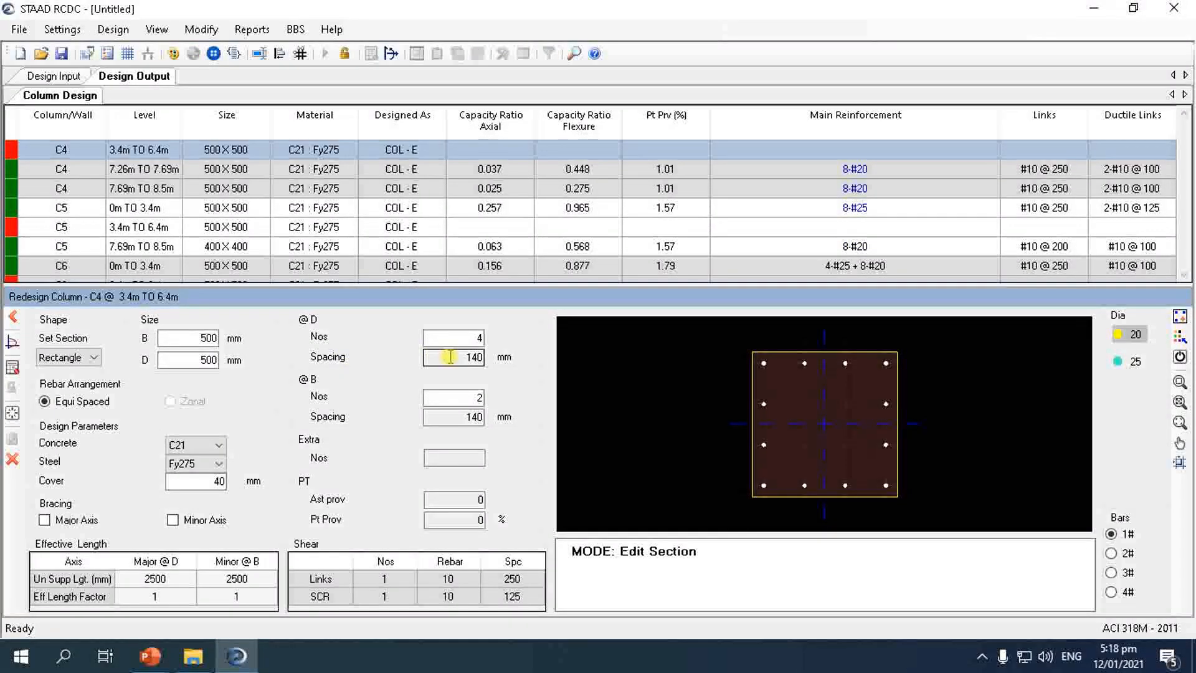
left_click(1121, 361)
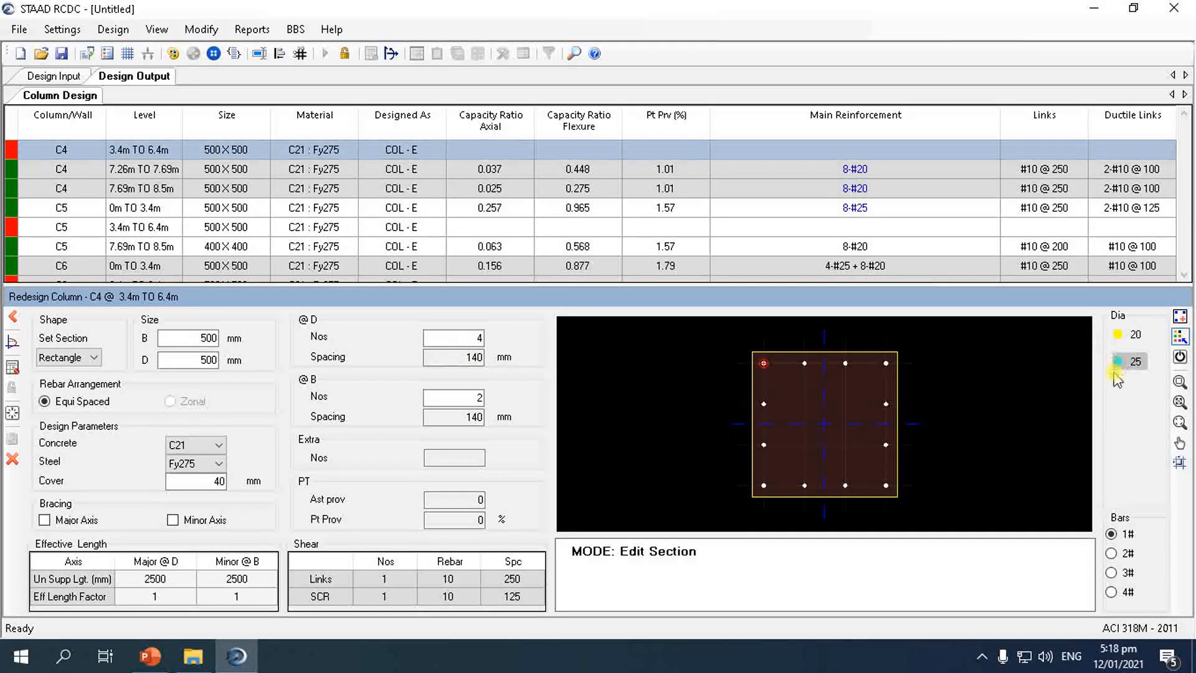
left_click(804, 364)
left_click(765, 364)
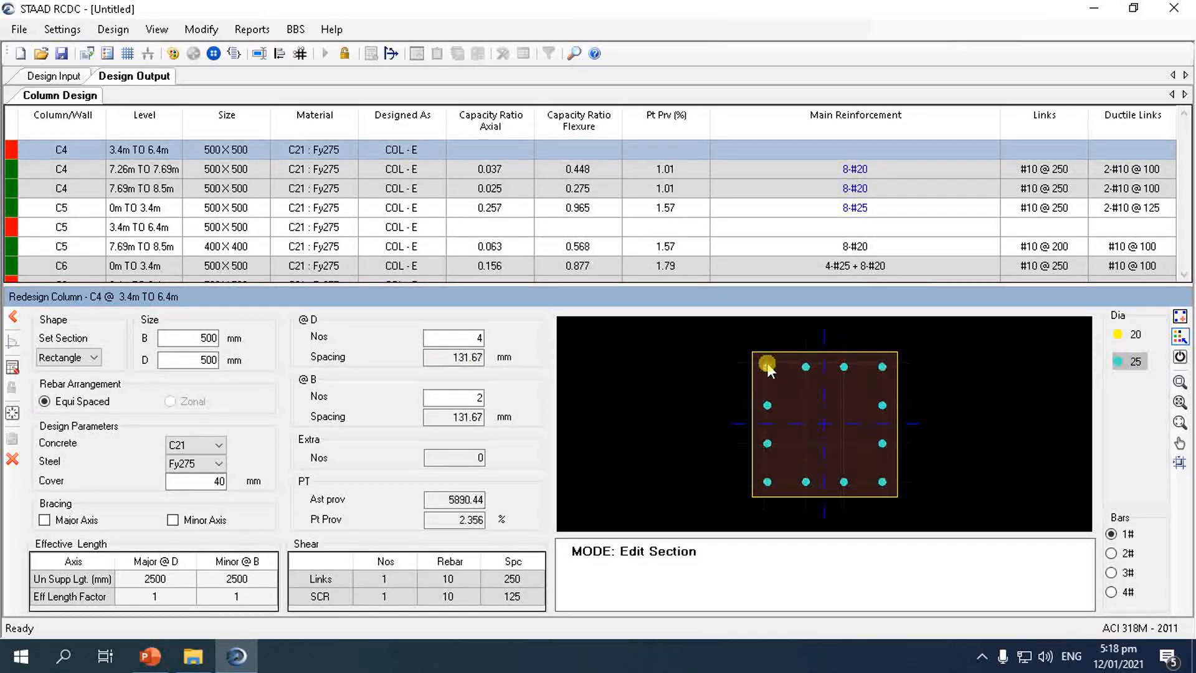
left_click(12, 368)
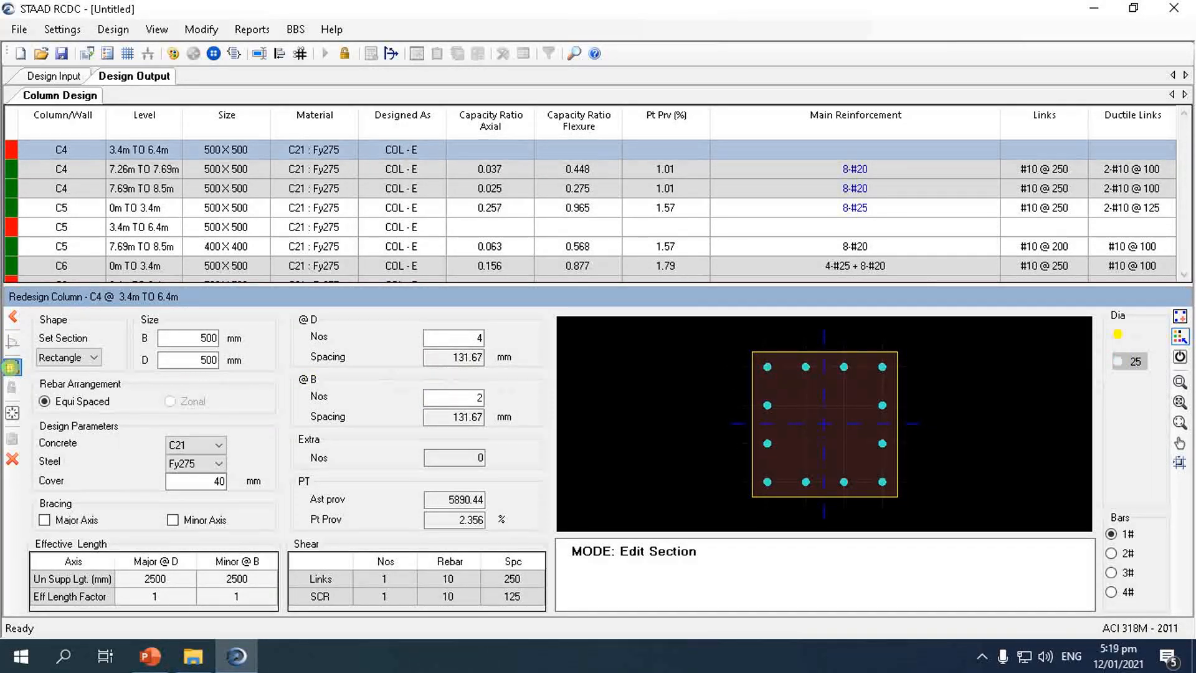
left_click(11, 438)
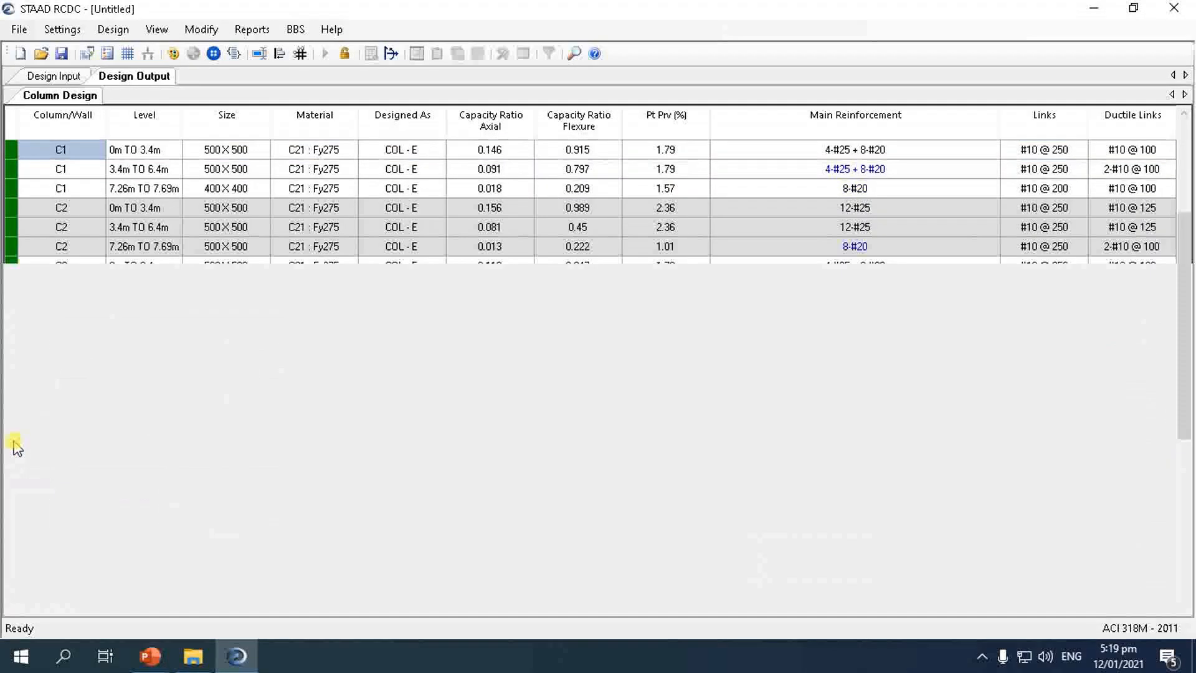
- Redesign the failed C5 section at 3.4m to 6.4m with twelve 25 mm bars and save the redesigned section
right_click(16, 226)
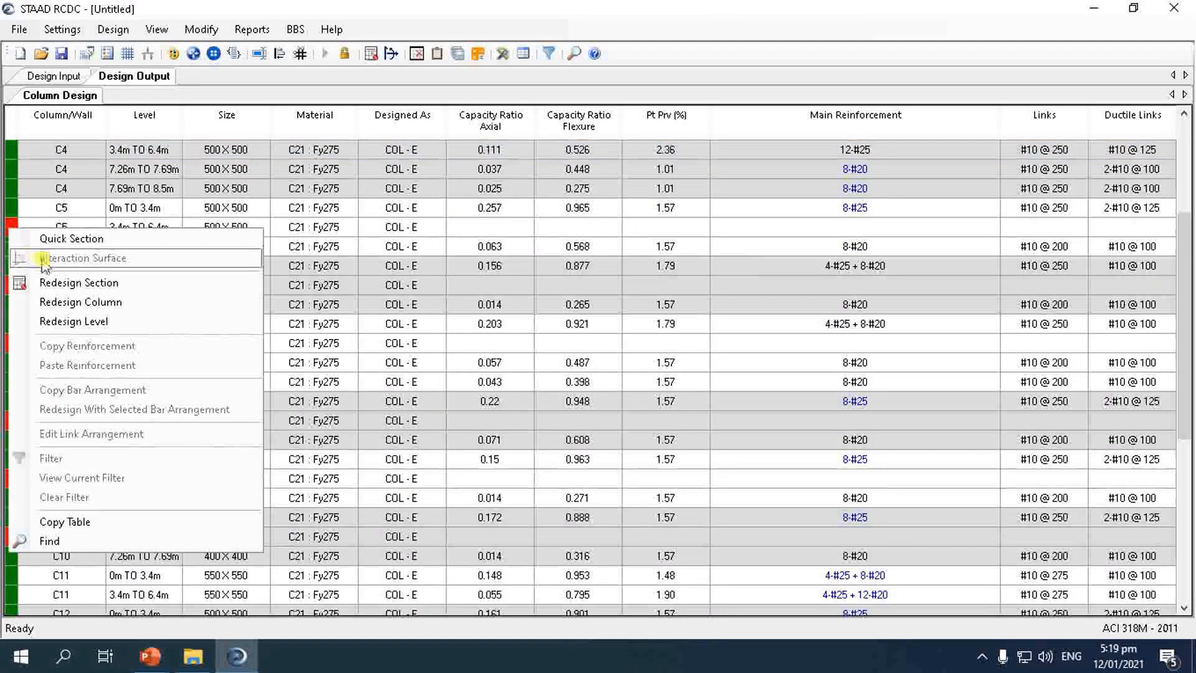
left_click(72, 281)
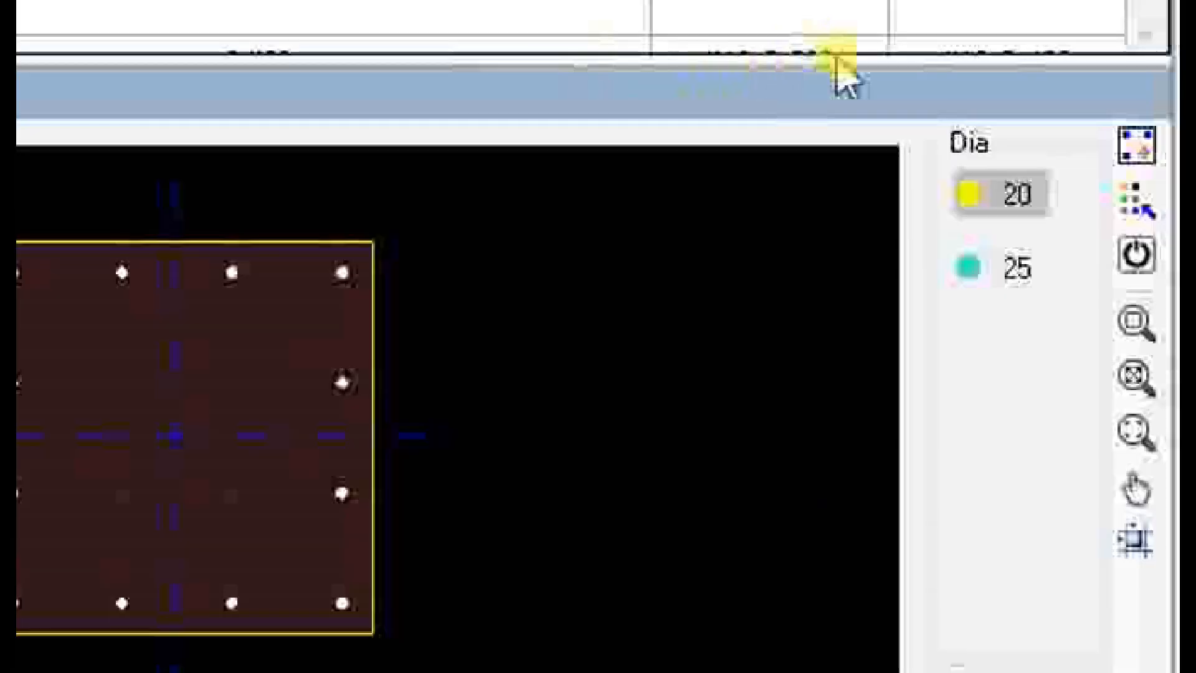
left_click(1120, 357)
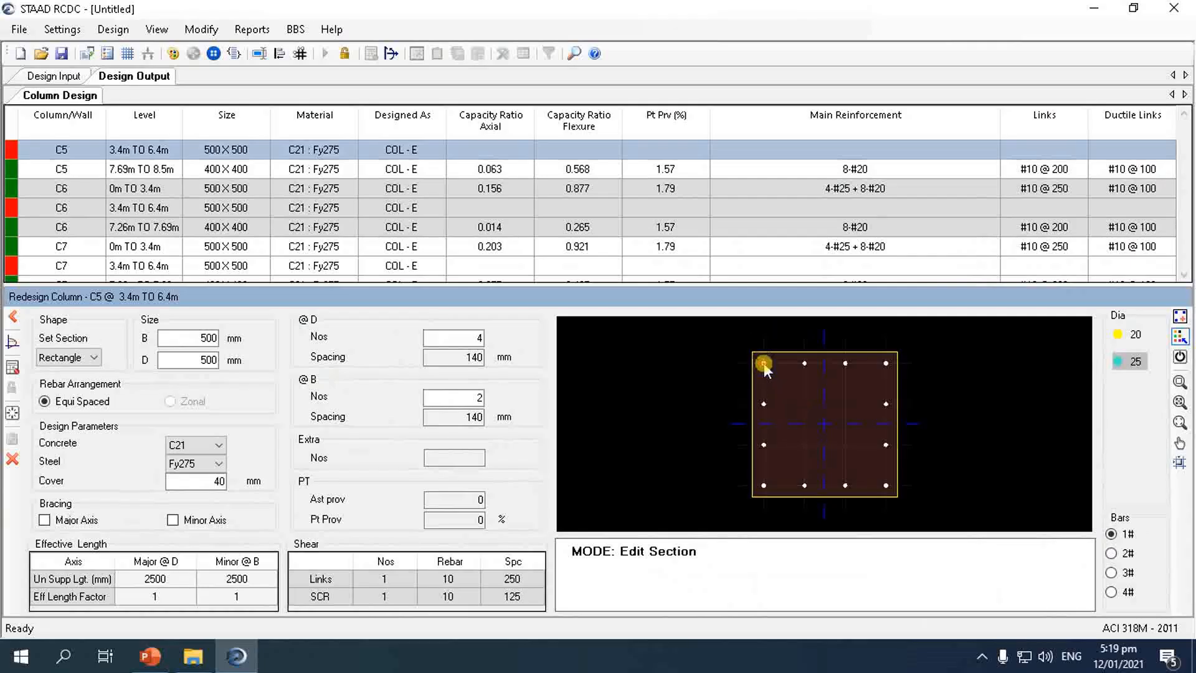
left_click(764, 365)
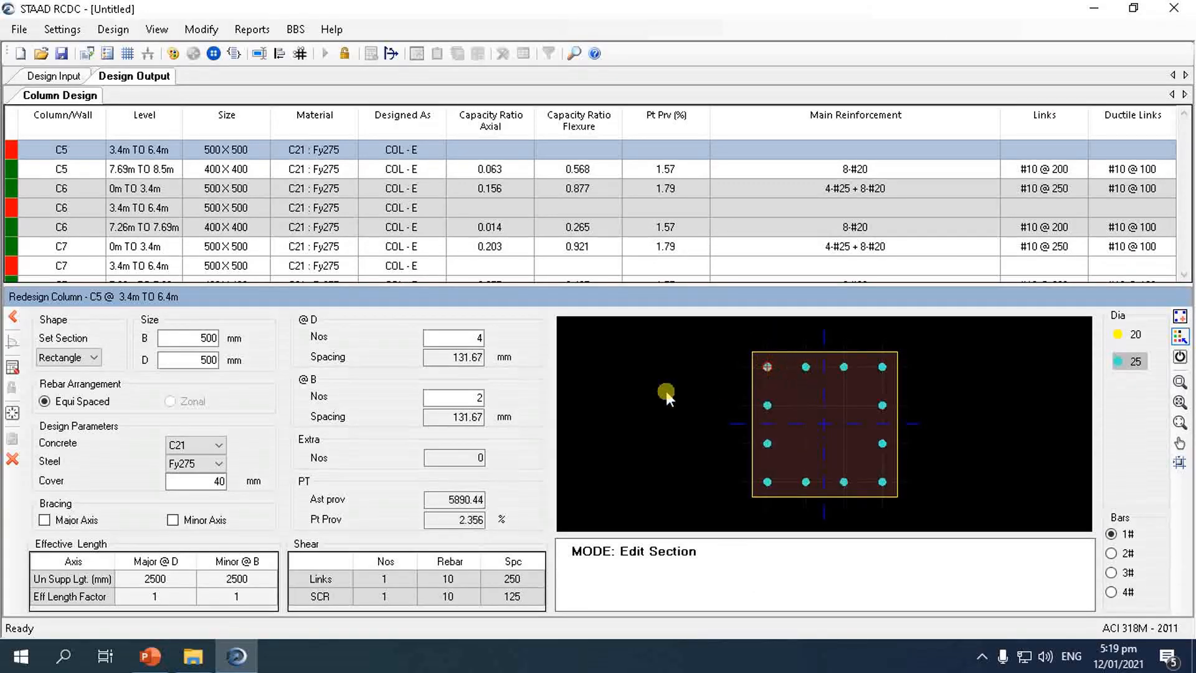
left_click(13, 366)
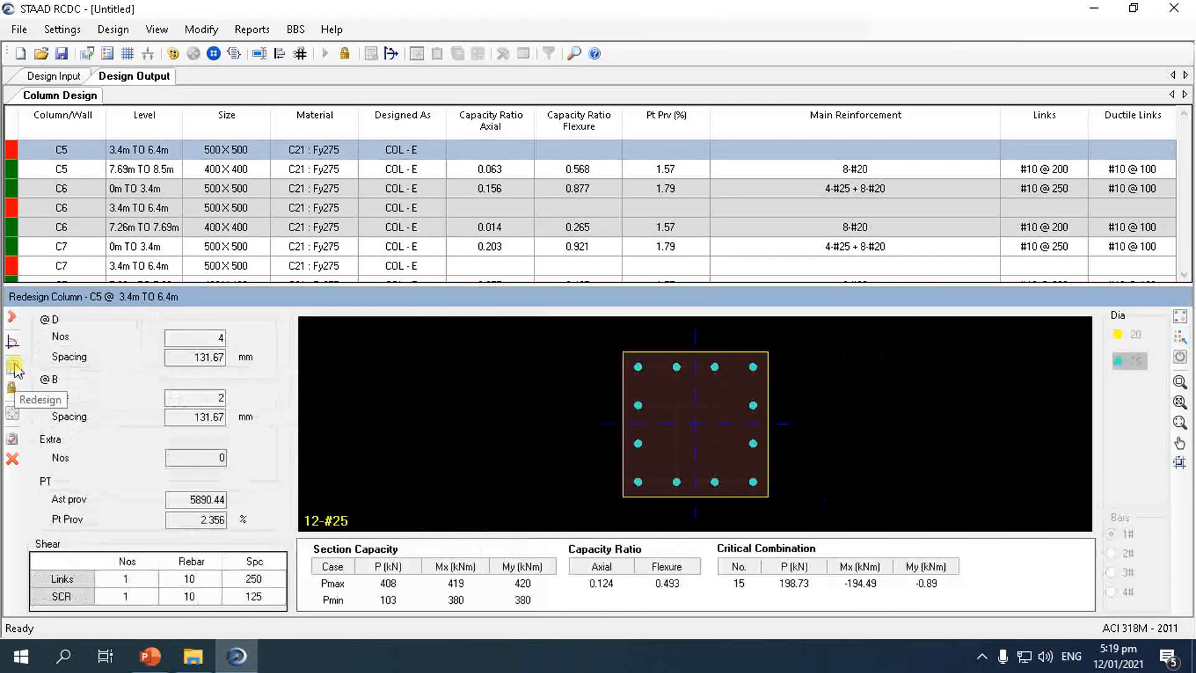
left_click(12, 439)
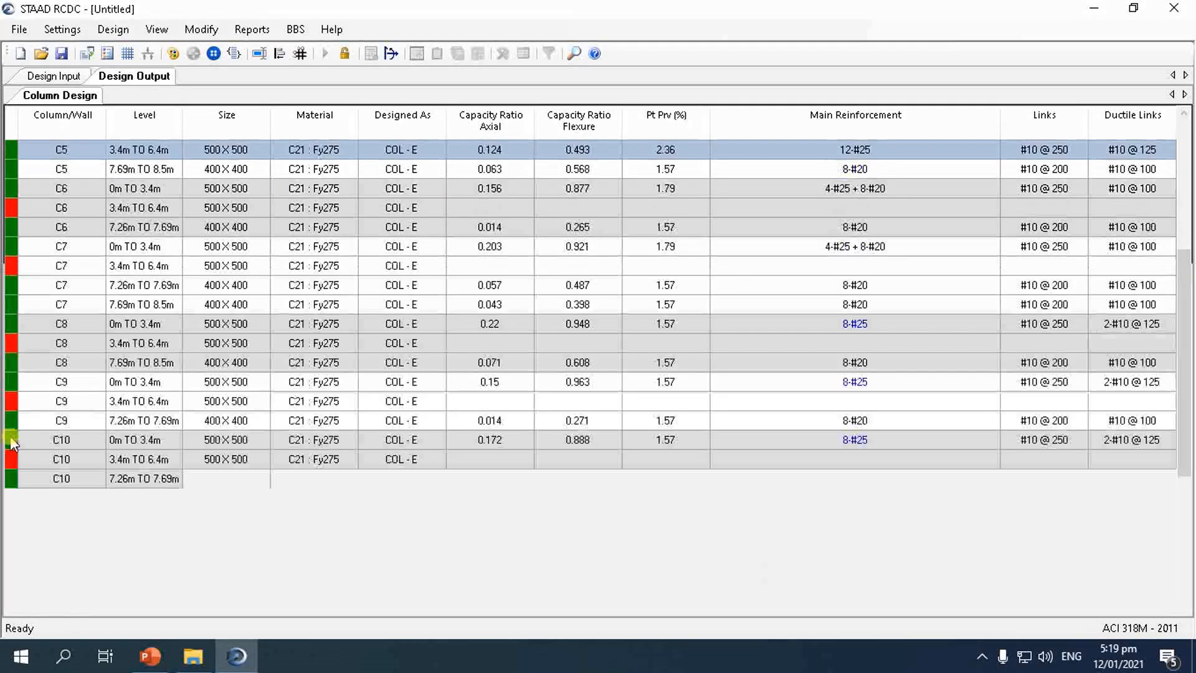
- Redesign the failed C6 section at 3.4m to 6.4m with twelve 25 mm bars and save the redesigned section
right_click(6, 210)
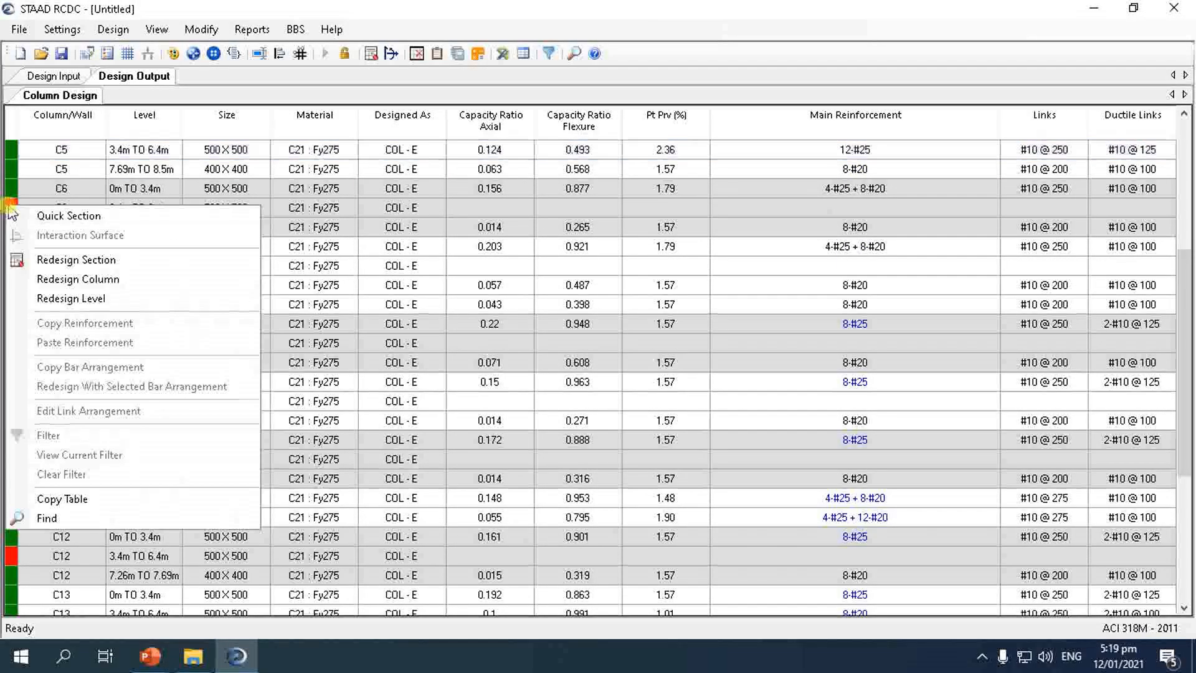
left_click(72, 256)
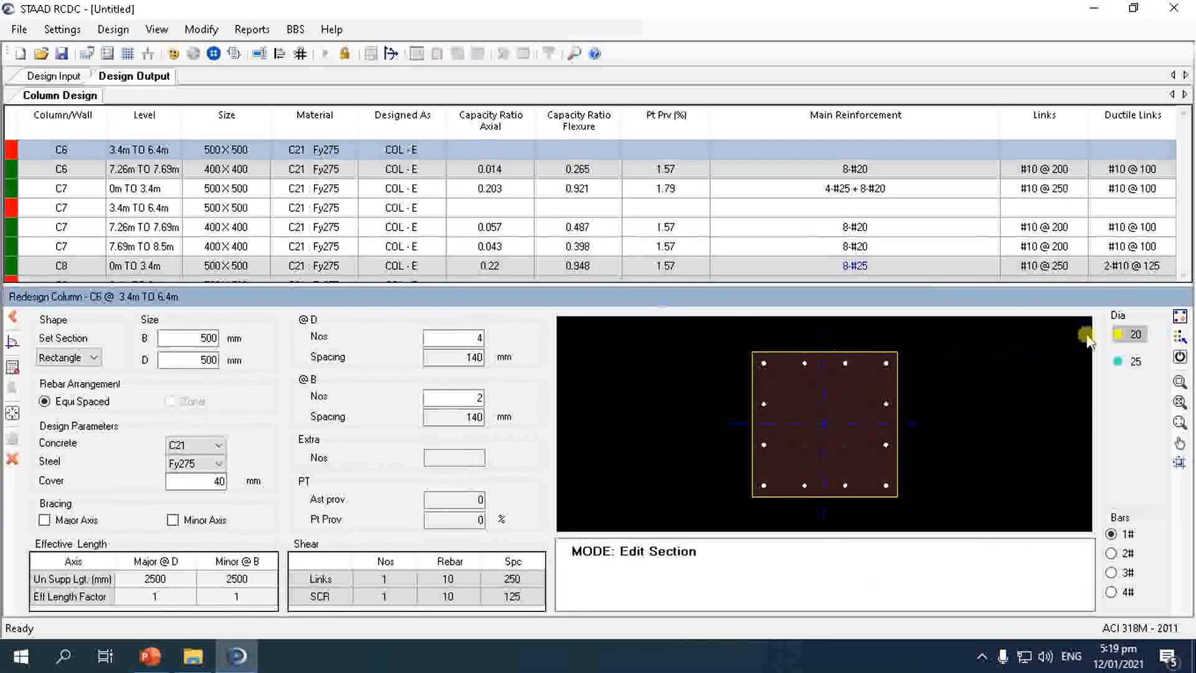
left_click(1128, 358)
left_click(767, 363)
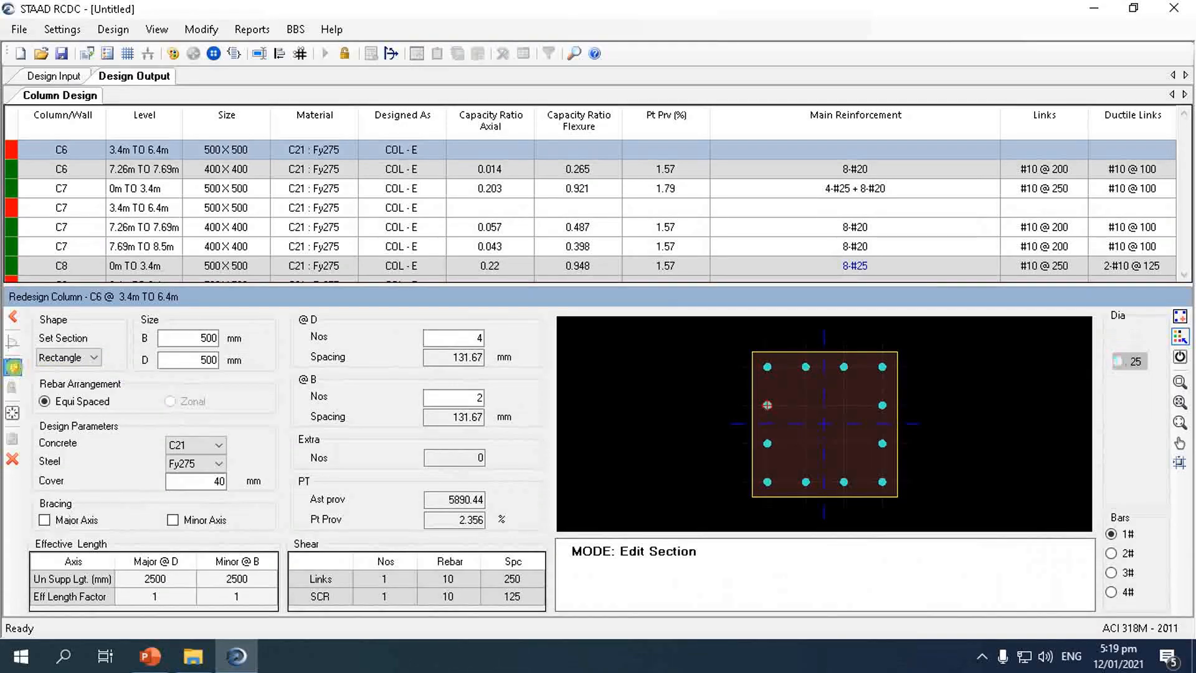
left_click(13, 367)
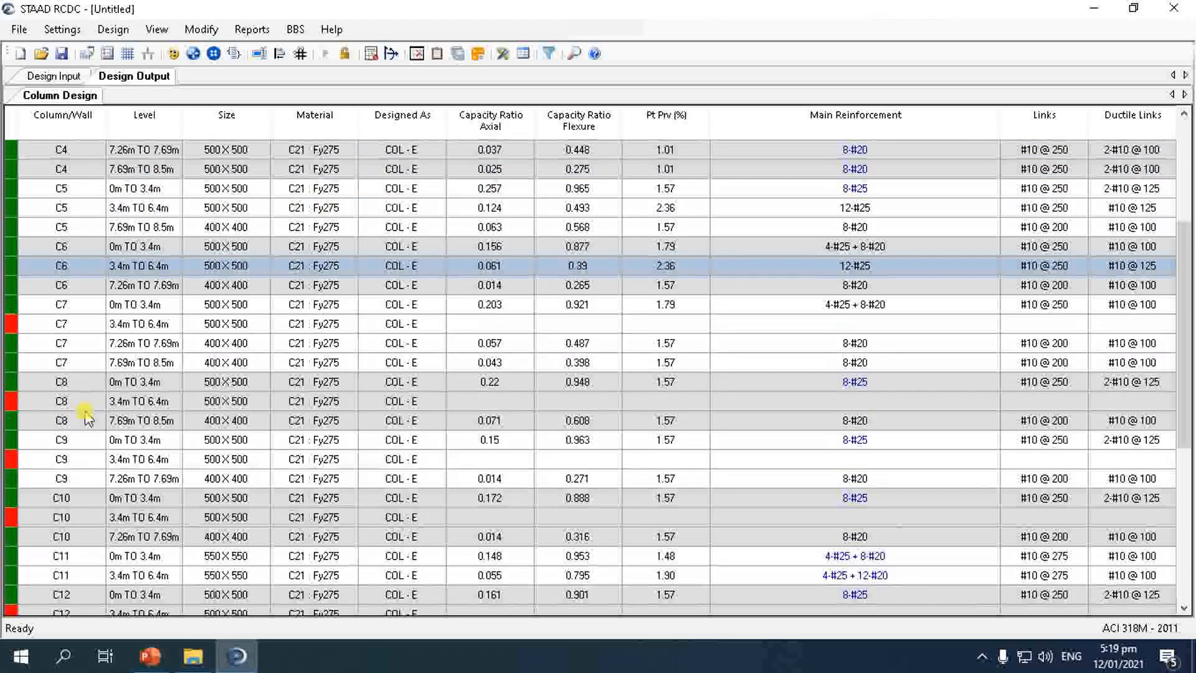
- Redesign the failed C7 section at 3.4m to 6.4m with twelve 25 mm bars and save the redesigned section
double_click(59, 343)
left_click(802, 361)
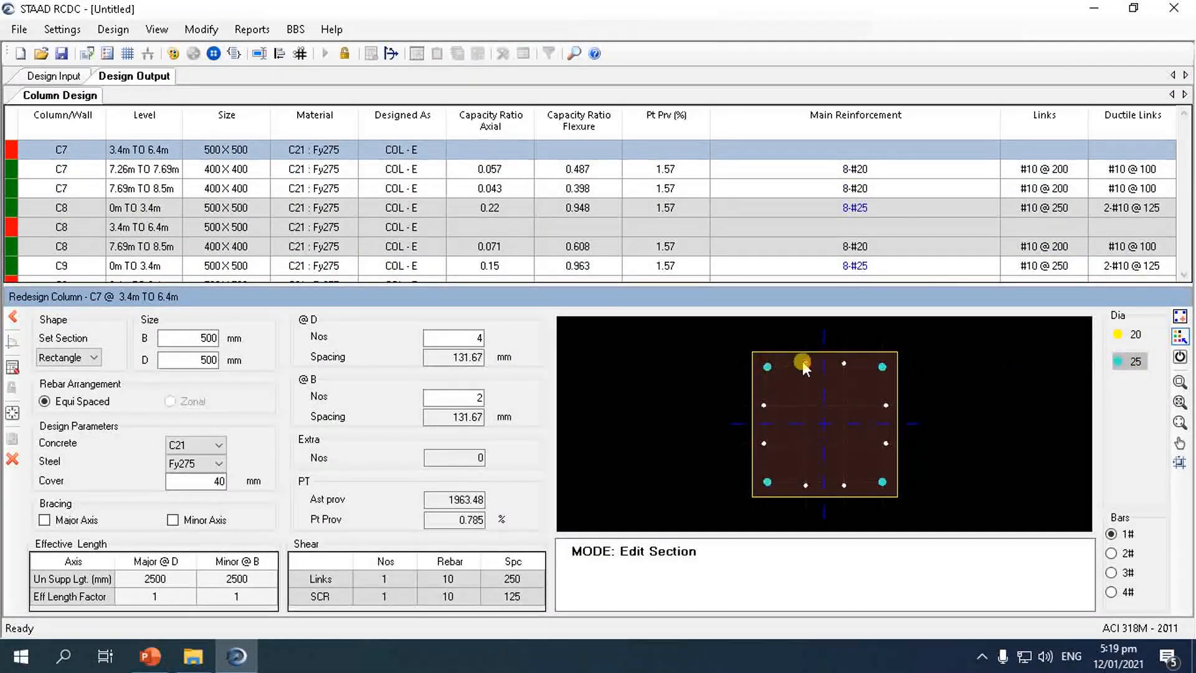
left_click(13, 317)
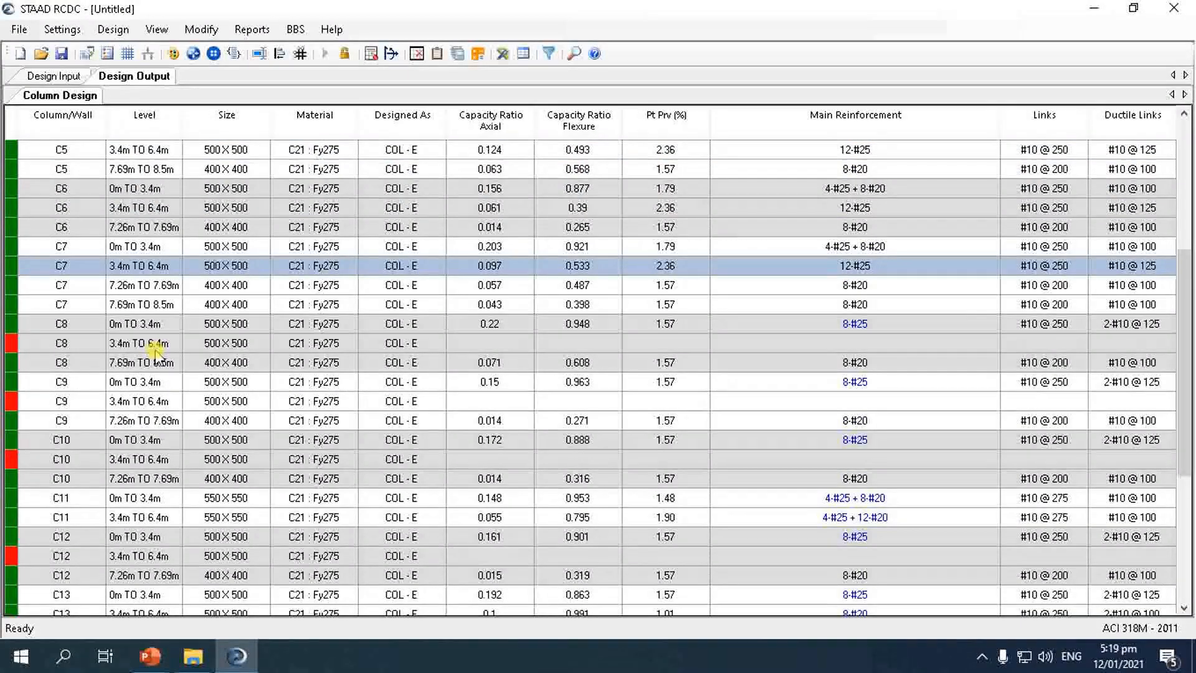
- Redesign the failed C8 section at 3.4m to 6.4m with twelve 25 mm bars and save the redesigned section
right_click(54, 370)
left_click(54, 369)
left_click(766, 366)
left_click(805, 366)
left_click(12, 367)
left_click(12, 317)
- Redesign the failed C9 section at 3.4m to 6.4m with twelve 25 mm bars and save the redesigned section
right_click(26, 212)
left_click(75, 267)
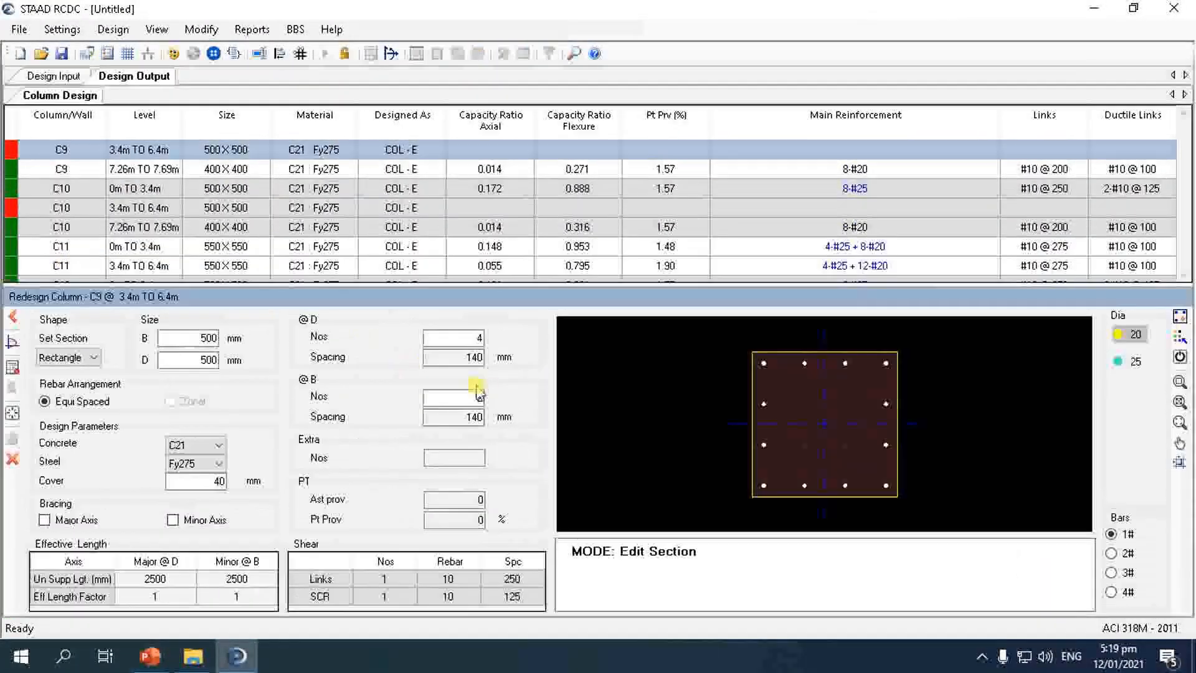
left_click(1127, 361)
left_click(765, 363)
left_click(804, 364)
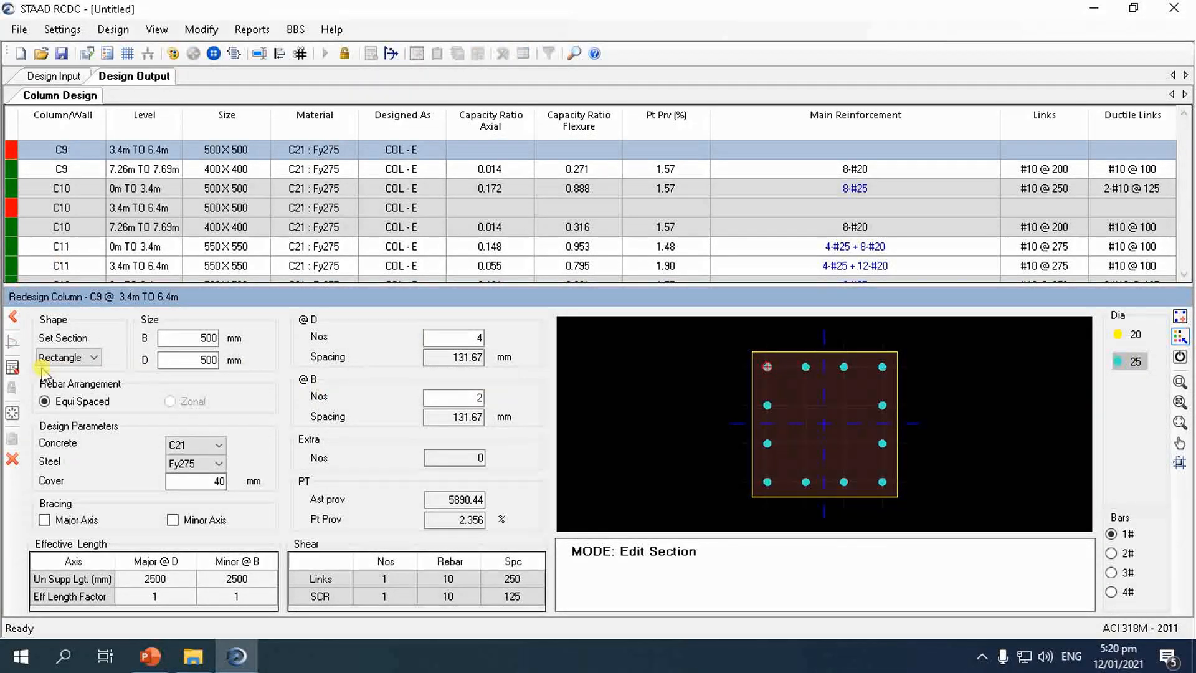
left_click(12, 367)
left_click(13, 439)
- Redesign the failed C10 section at 3.4m to 6.4m with twelve 25 mm bars and save the redesigned section
right_click(30, 209)
left_click(60, 267)
left_click(1128, 362)
left_click(767, 366)
left_click(805, 366)
left_click(12, 367)
left_click(13, 438)
- Redesign the failed C12 section at 3.4m to 6.4m with twelve 20 mm bars and save the redesigned section
right_click(17, 285)
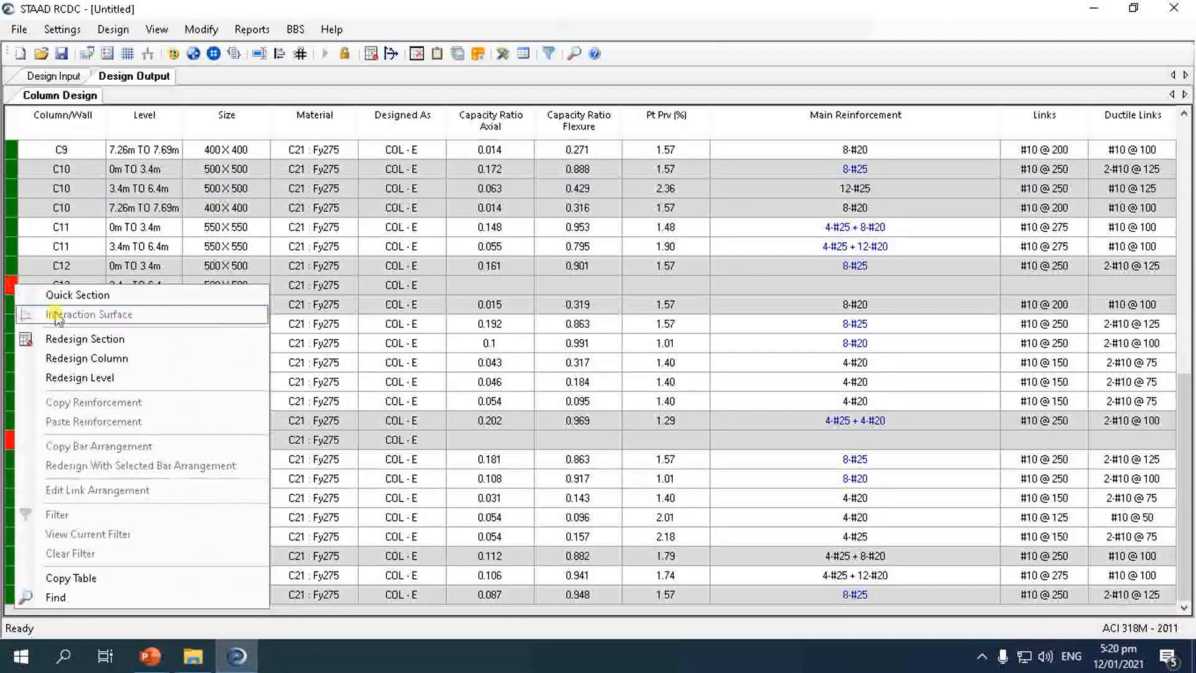
left_click(60, 339)
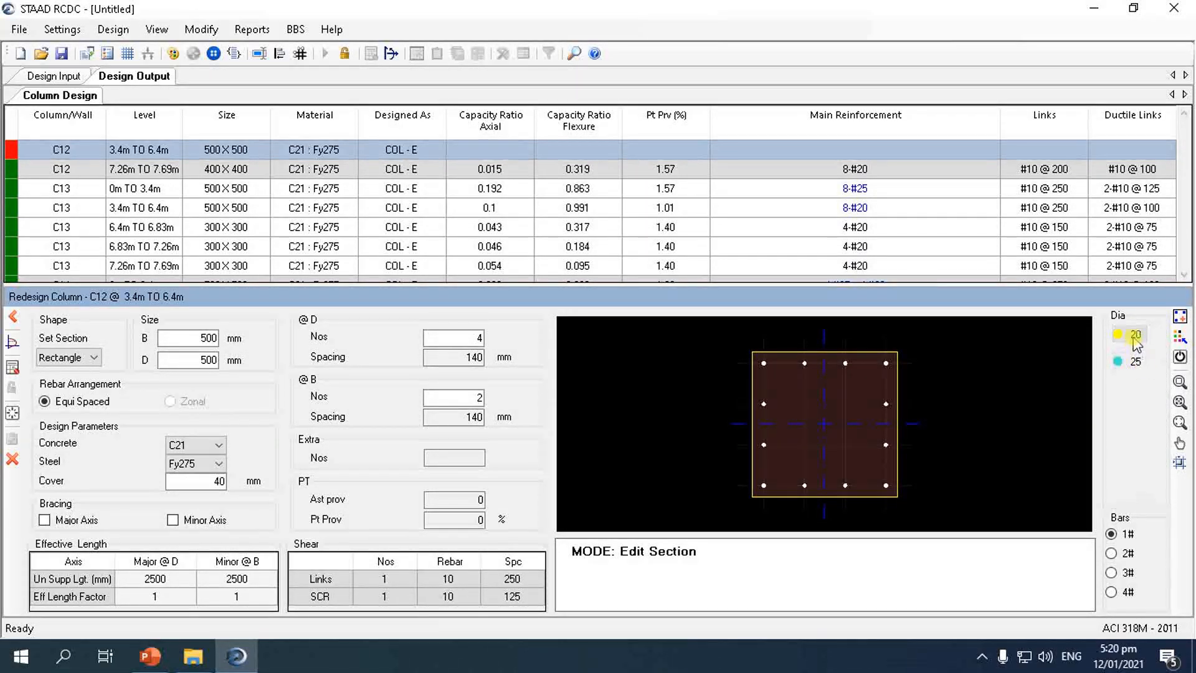
left_click(805, 363)
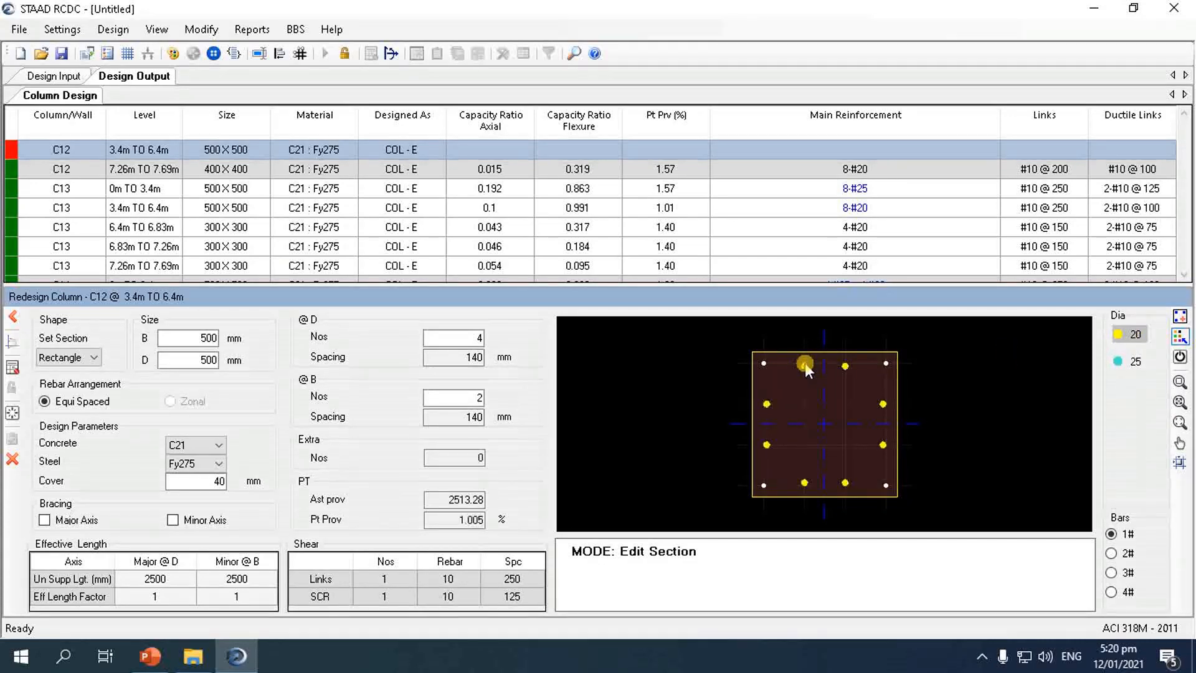
left_click(764, 363)
left_click(14, 388)
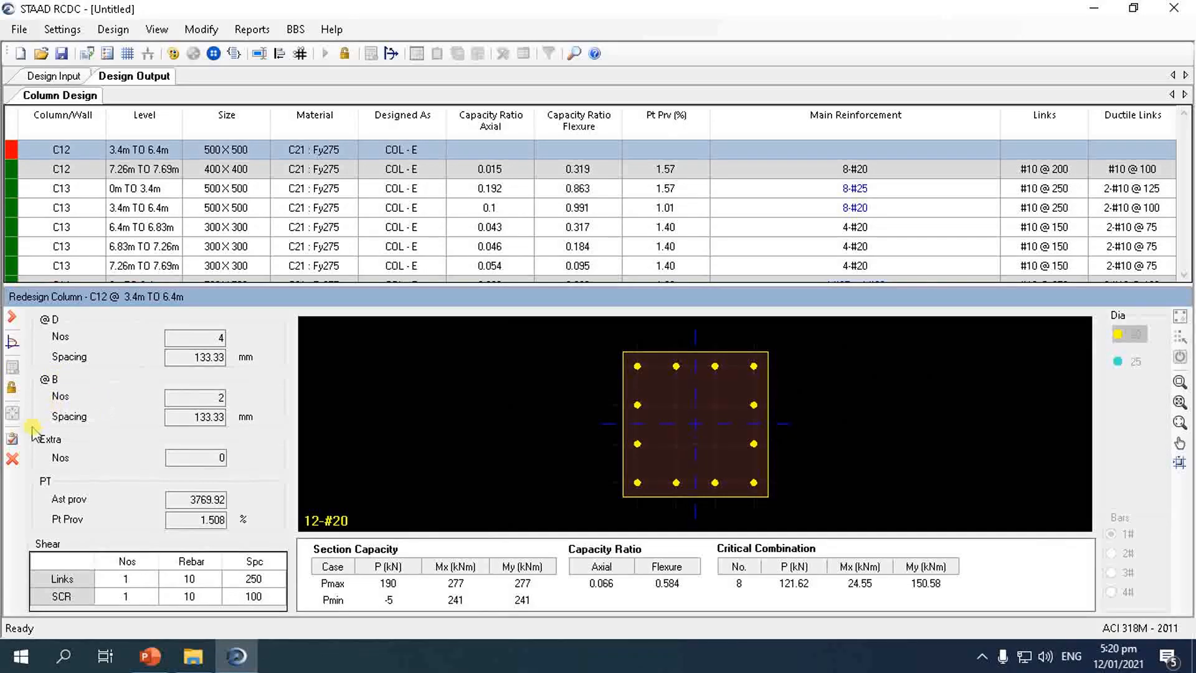
left_click(11, 438)
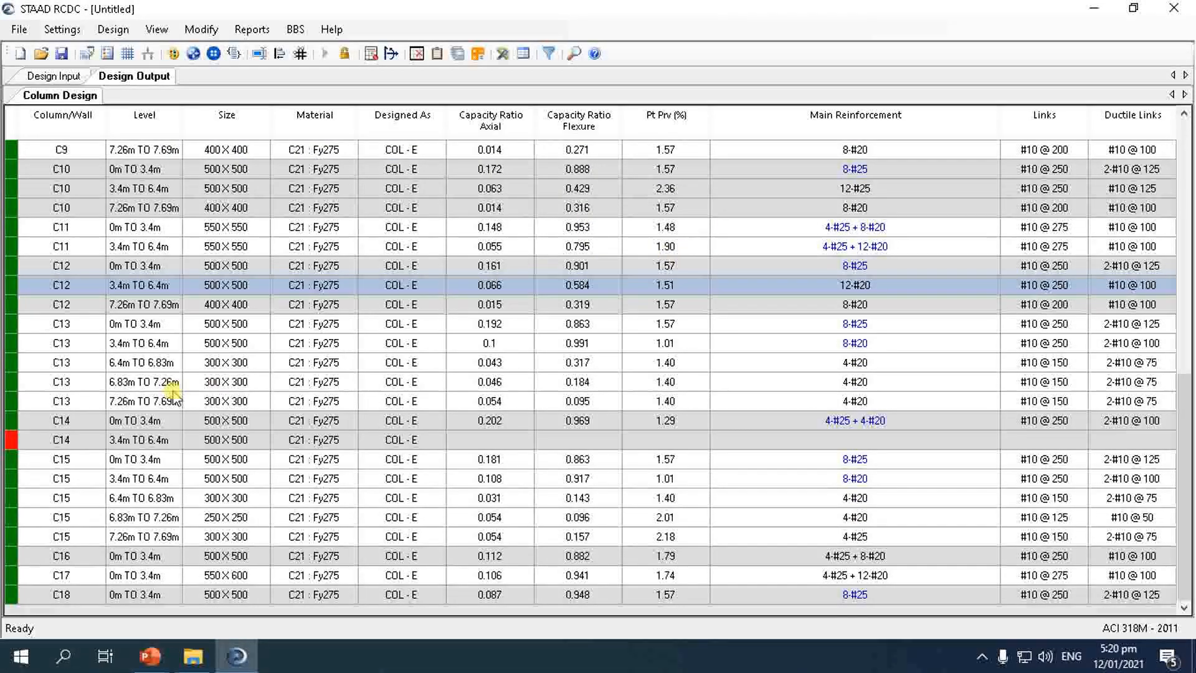
- Try to redesign the failed C14 section at 3.4m to 6.4m with twelve 20 mm bars
right_click(11, 443)
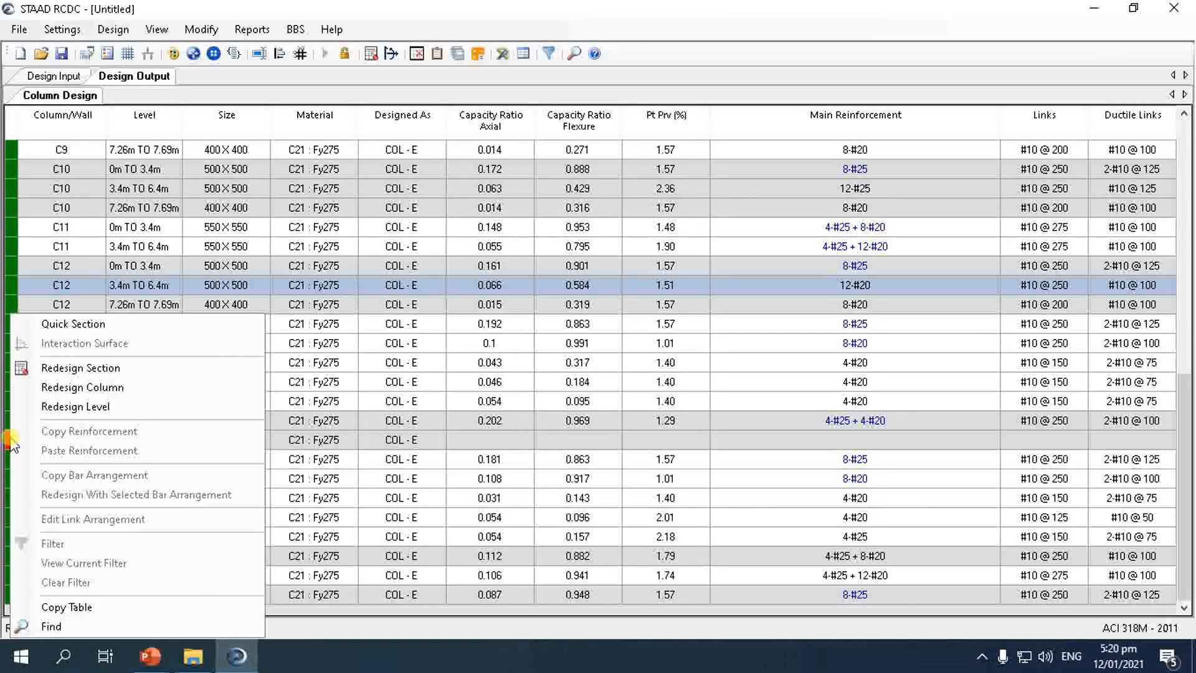
left_click(43, 385)
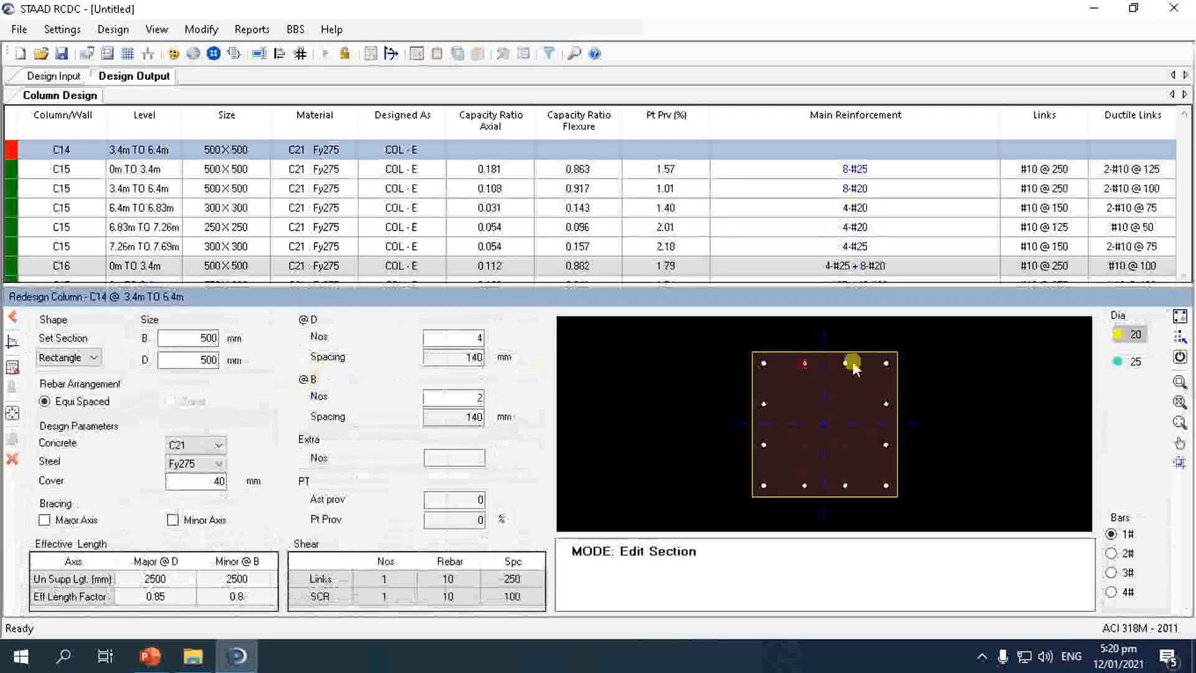
left_click(770, 368)
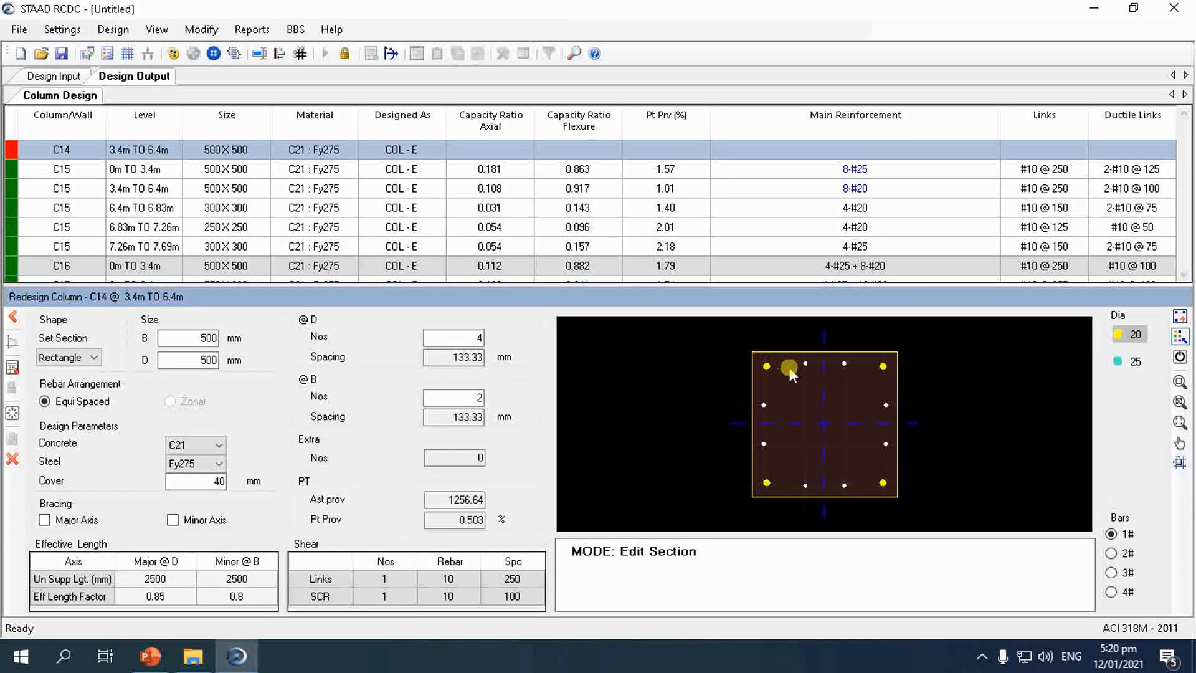
left_click(806, 365)
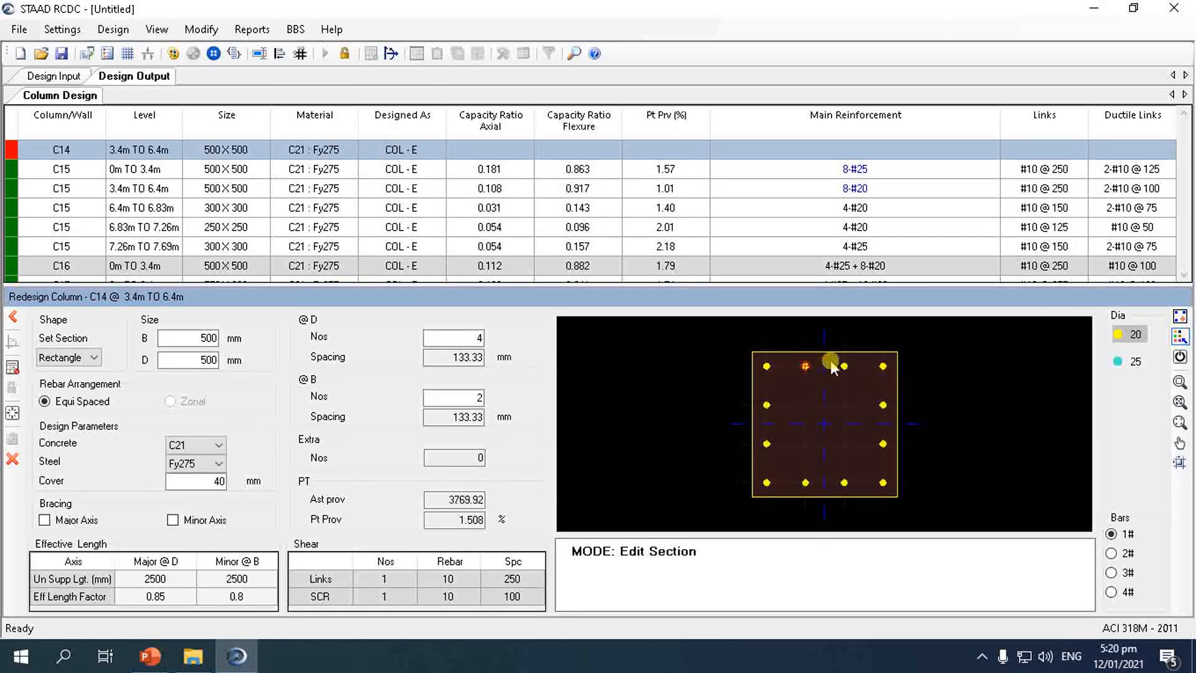
left_click(13, 368)
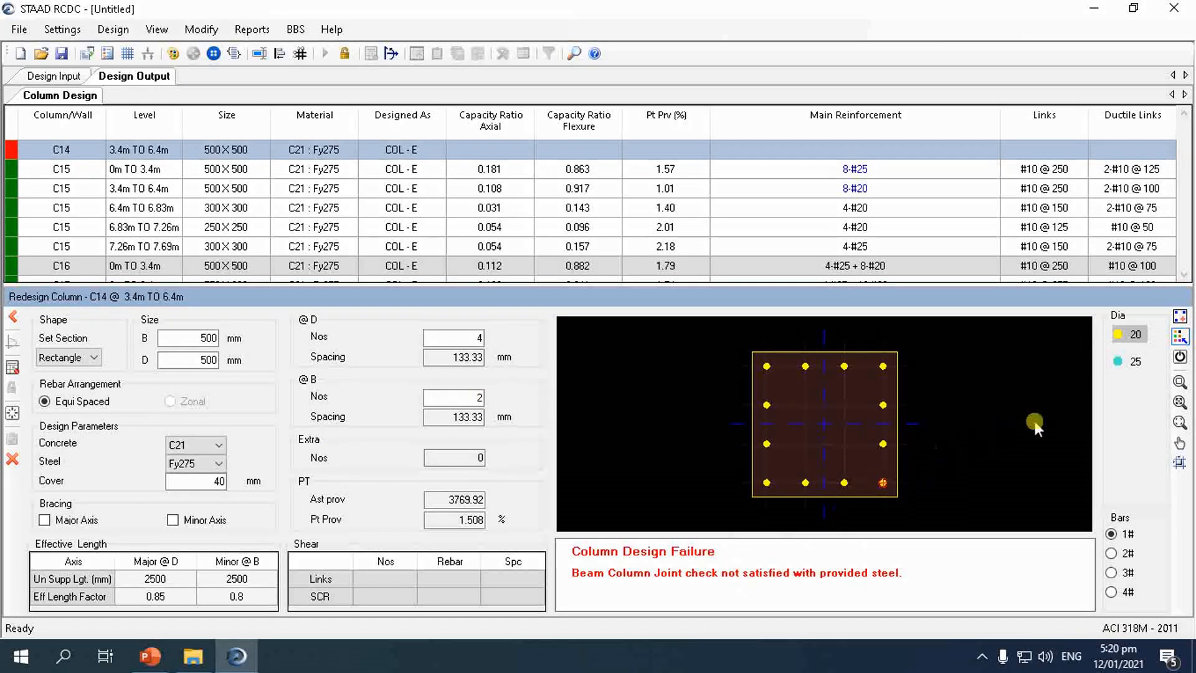
- Change all twelve bars of the C14 section to 25 mm, redesign it and save the redesigned section
left_click(1119, 362)
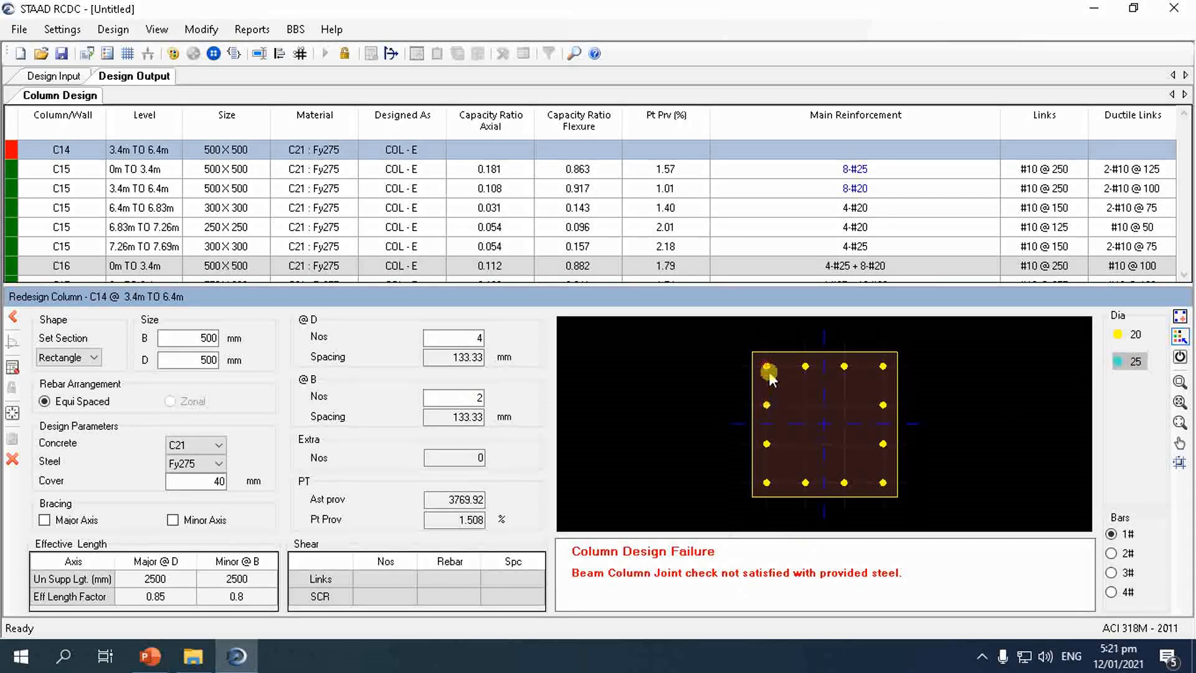
left_click(804, 368)
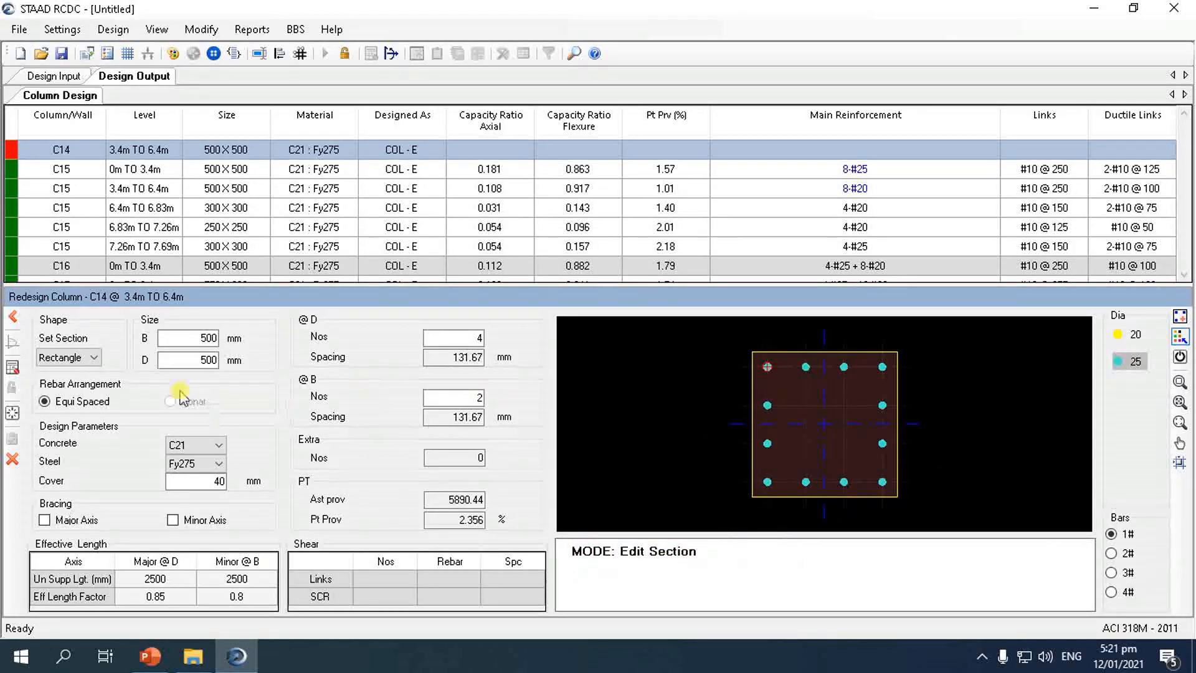
left_click(14, 366)
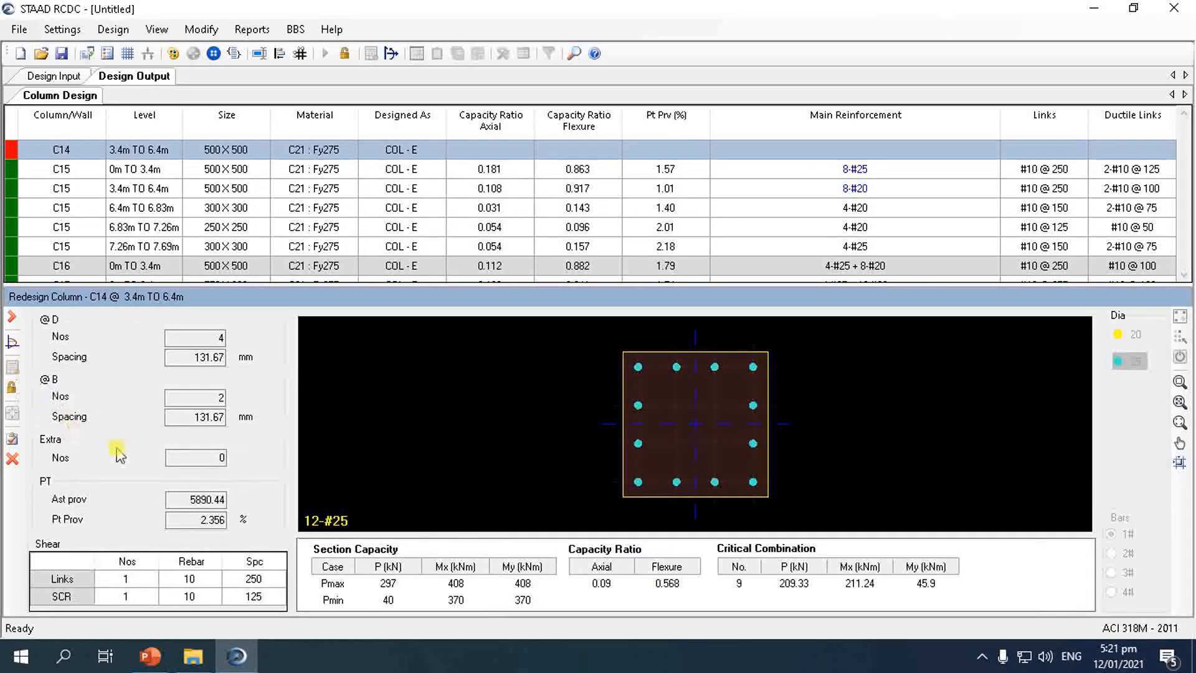
left_click(13, 438)
- Review the column design results and the redesign settings of the C6 section at 3.4m to 6.4m, closing them without changes
scroll(237, 461, "up", 10)
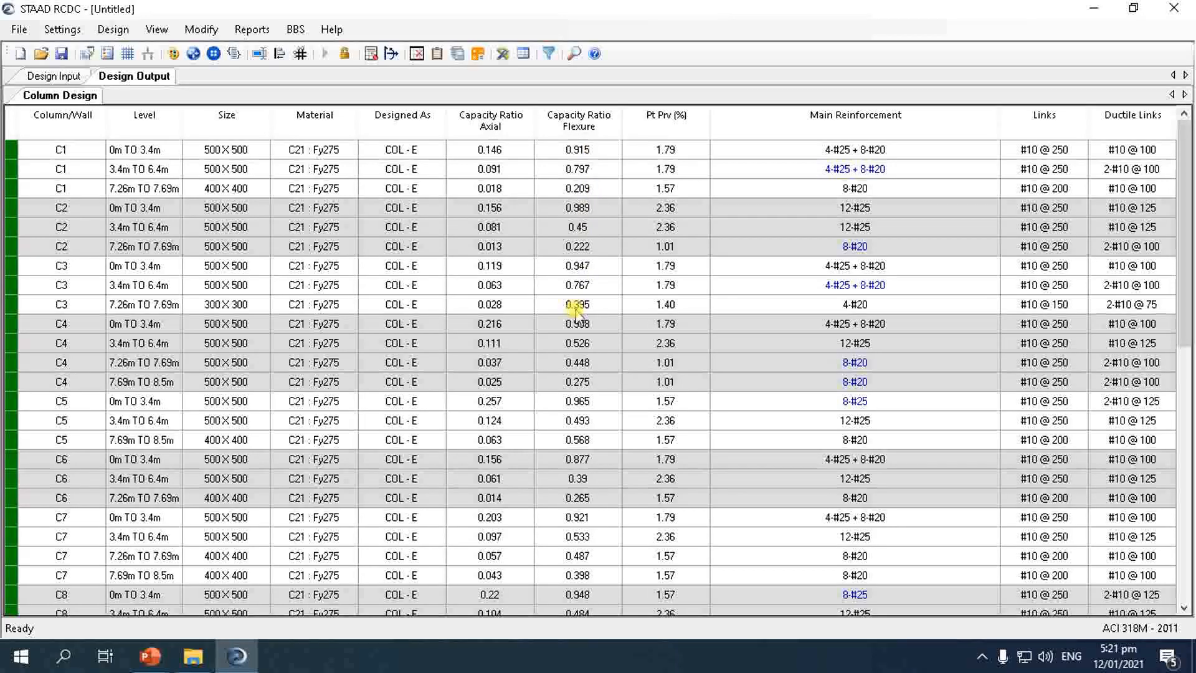
scroll(589, 324, "down", 2)
scroll(593, 356, "down", 1)
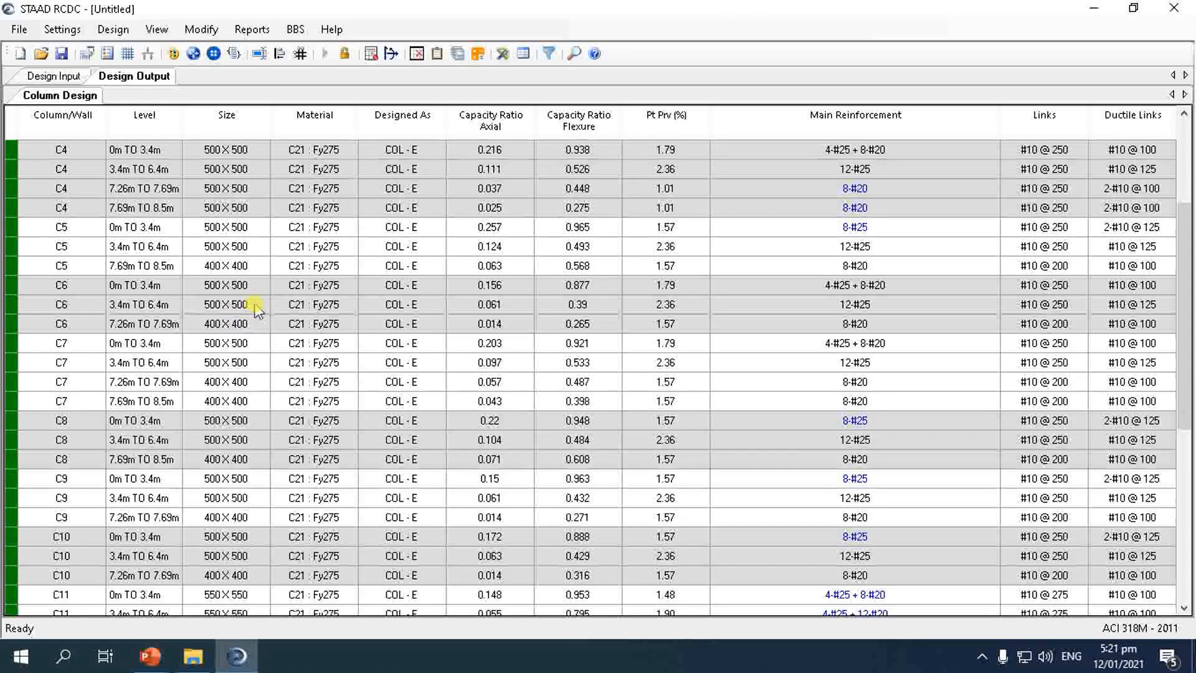
right_click(11, 308)
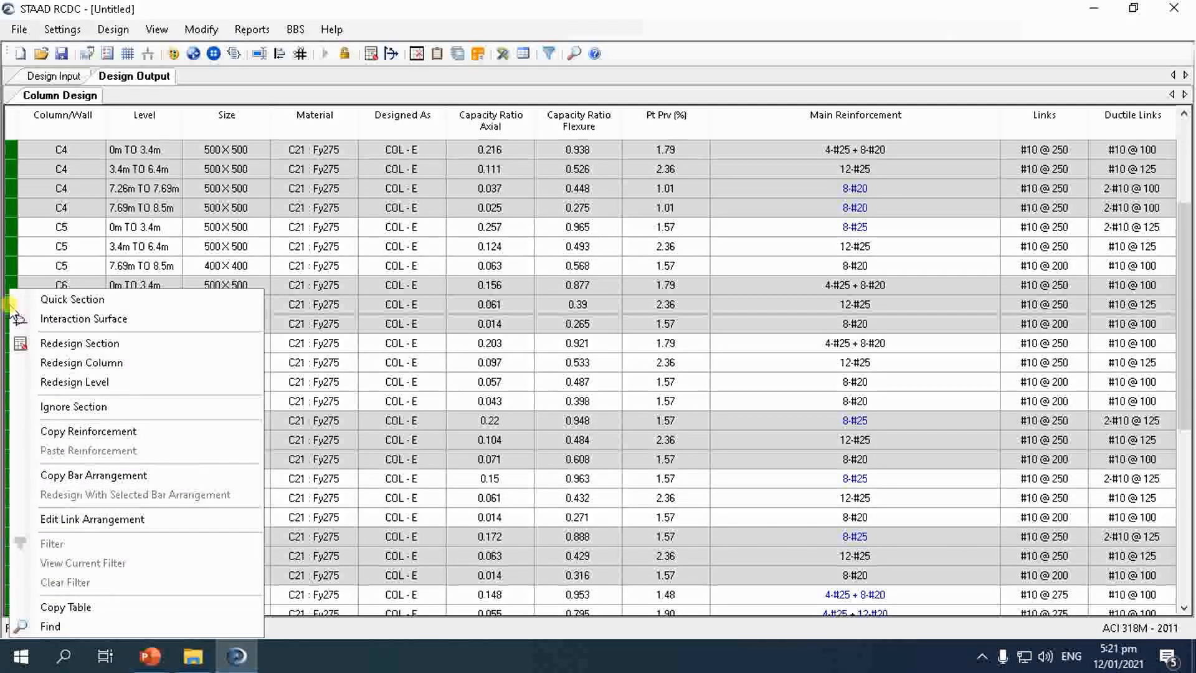
left_click(50, 342)
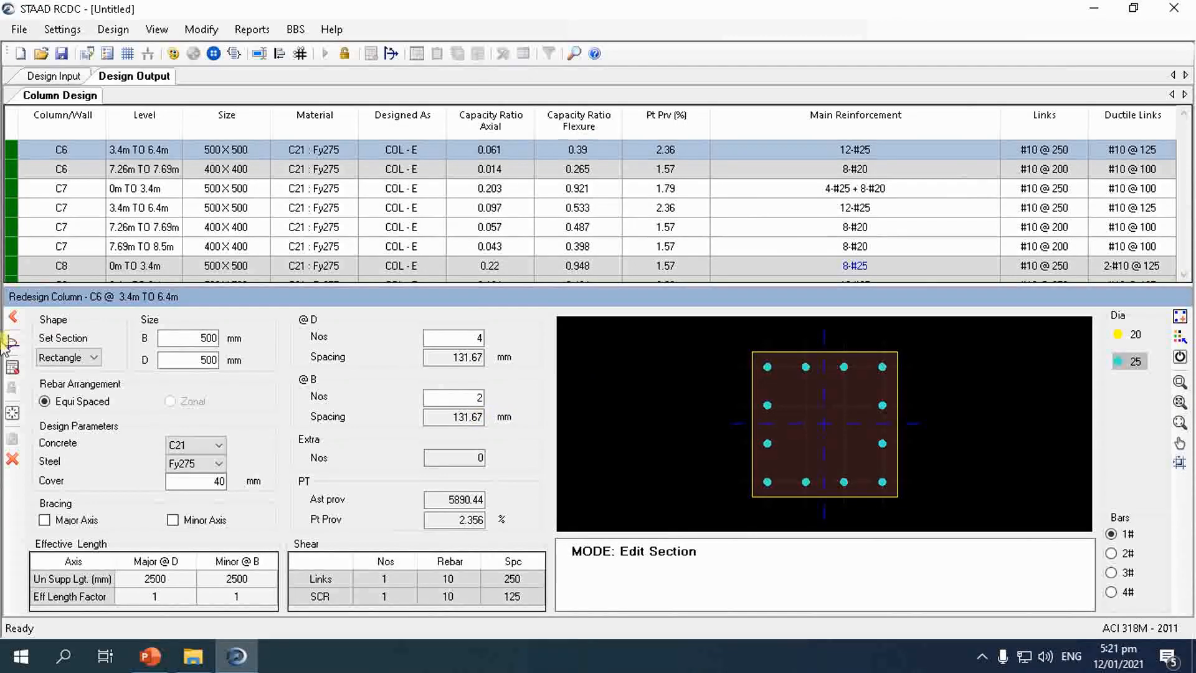
left_click(12, 459)
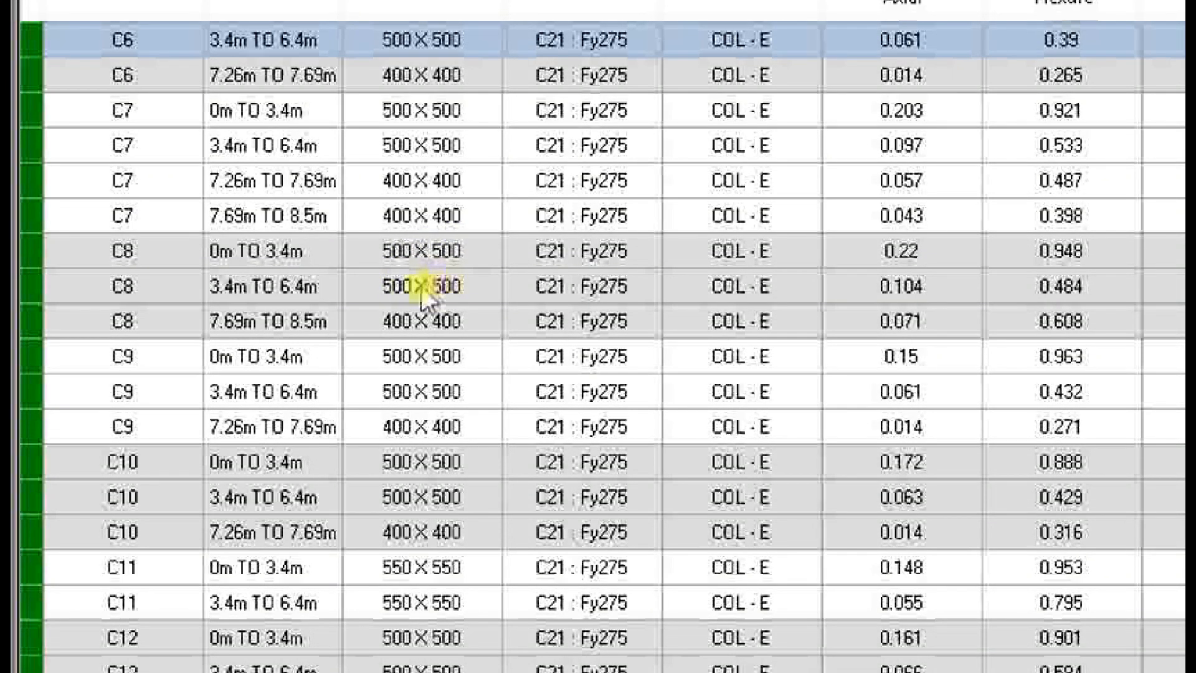
- Open the C8 section at 3.4m to 6.4m for redesign and set its size to 400 × 400 mm
right_click(35, 293)
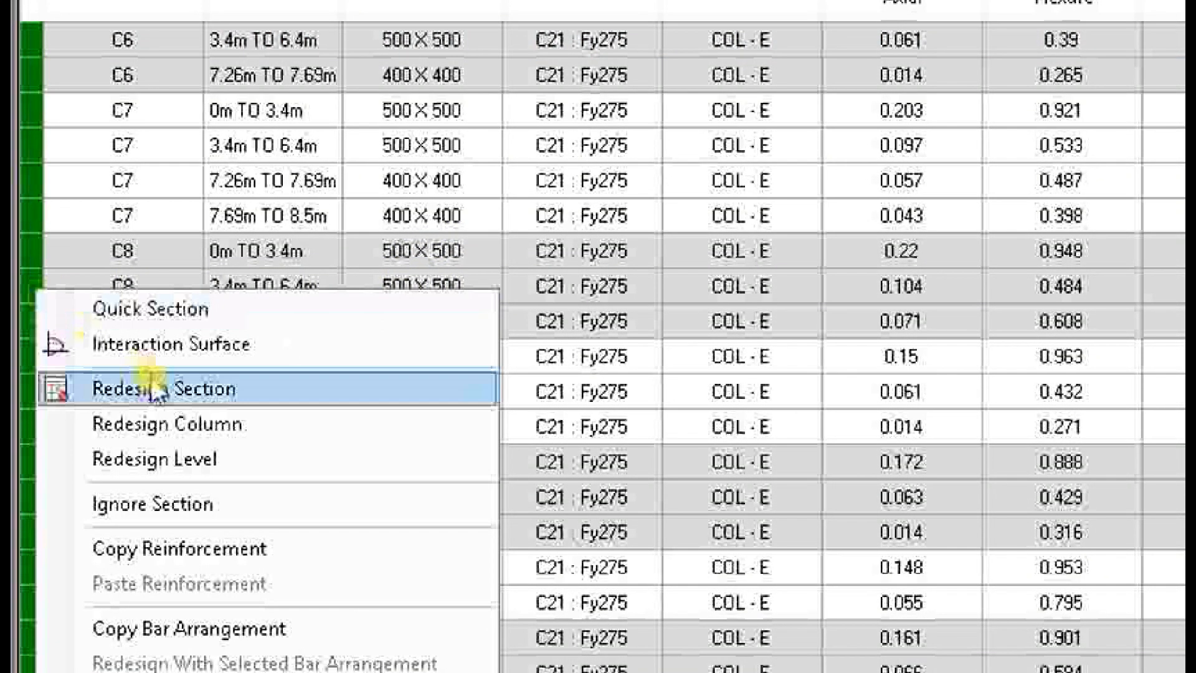
left_click(221, 252)
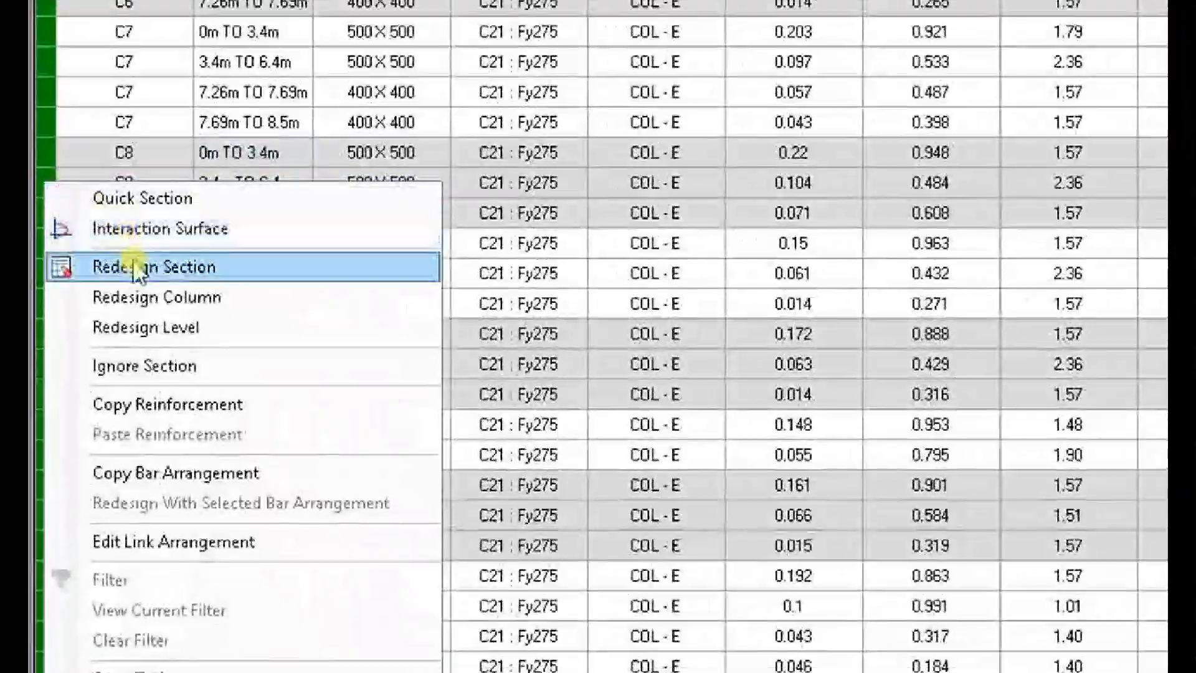
left_click(140, 270)
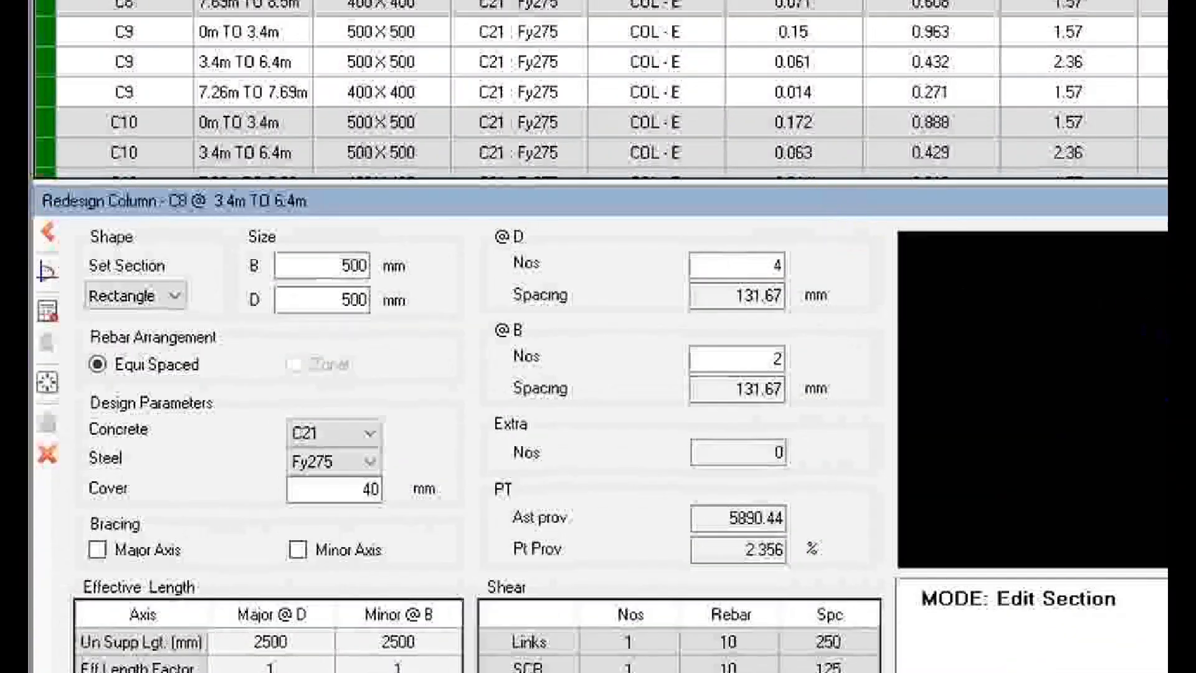
double_click(316, 267)
type("400")
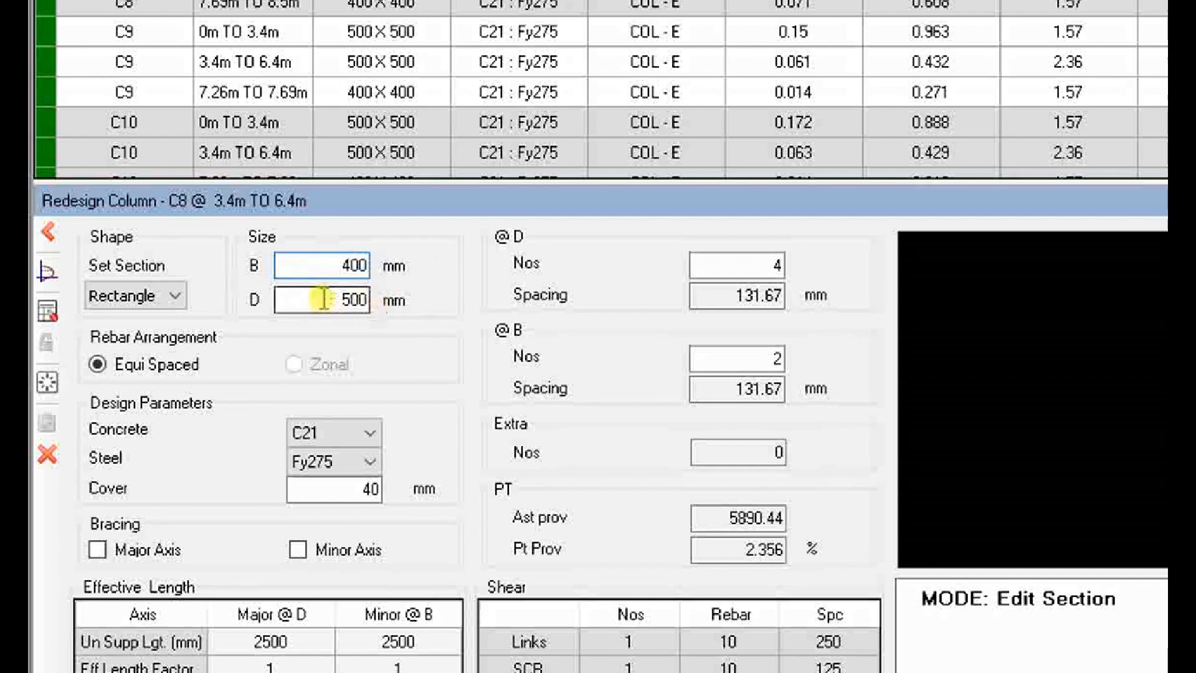
double_click(292, 299)
type("400")
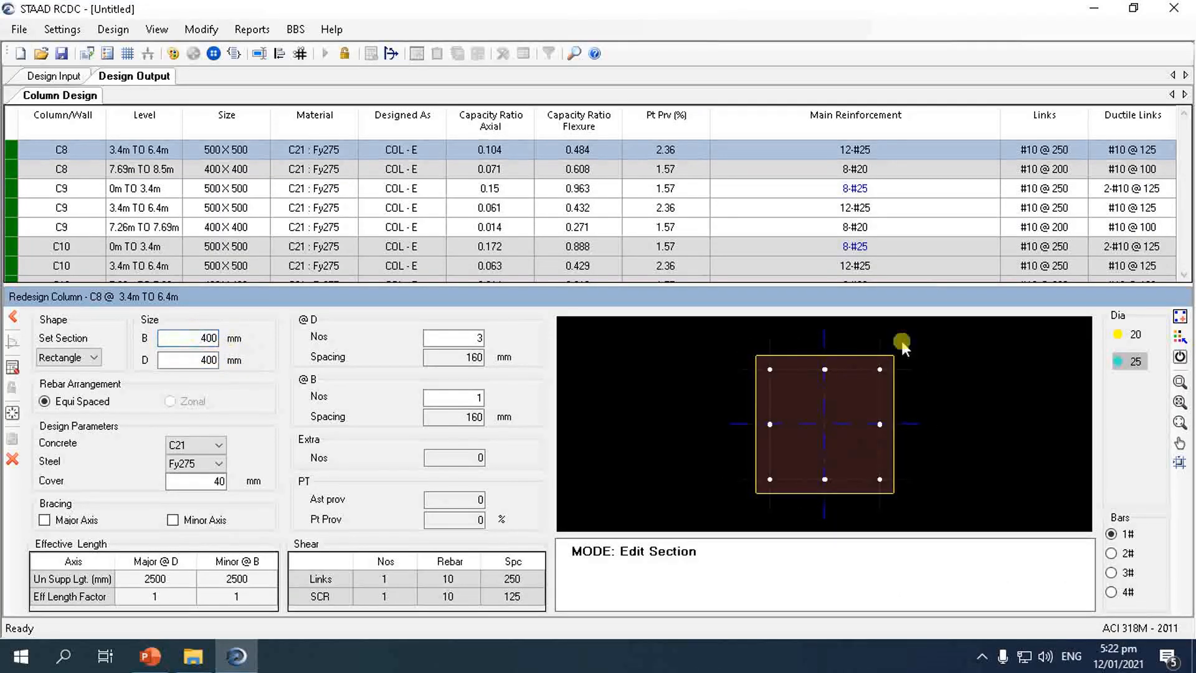
- Try to redesign the resized C8 section with eight 25 mm bars, closing the redesign without saving
left_click(774, 371)
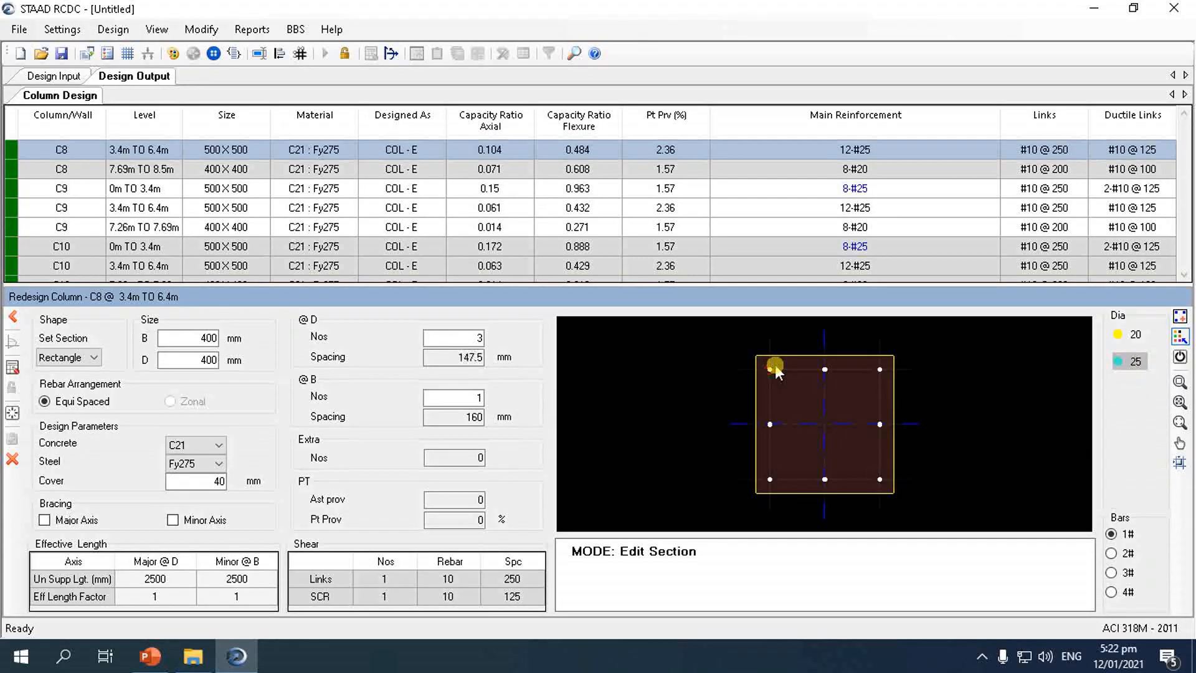
left_click(825, 371)
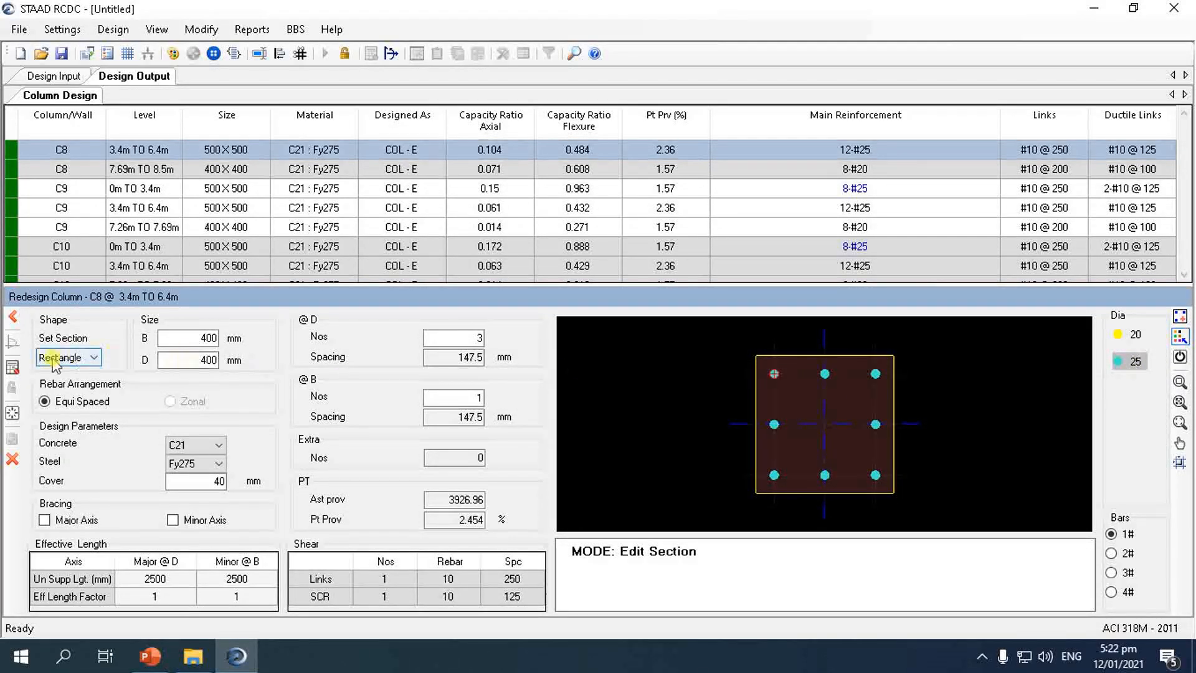
left_click(15, 369)
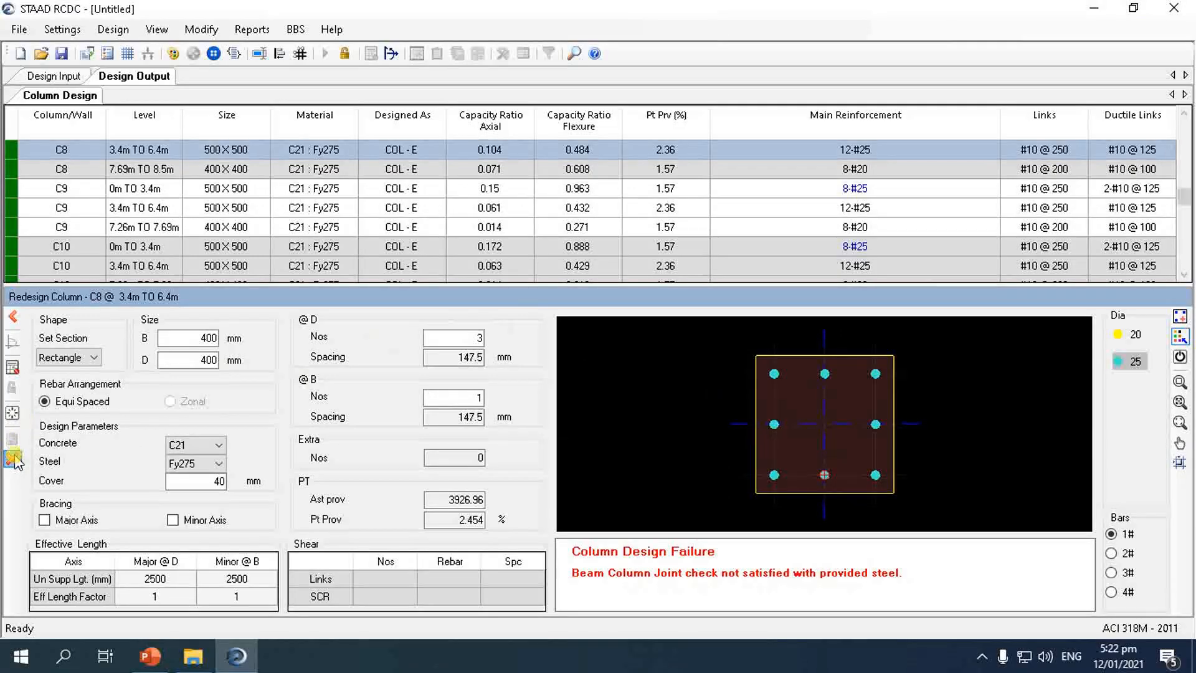
left_click(12, 456)
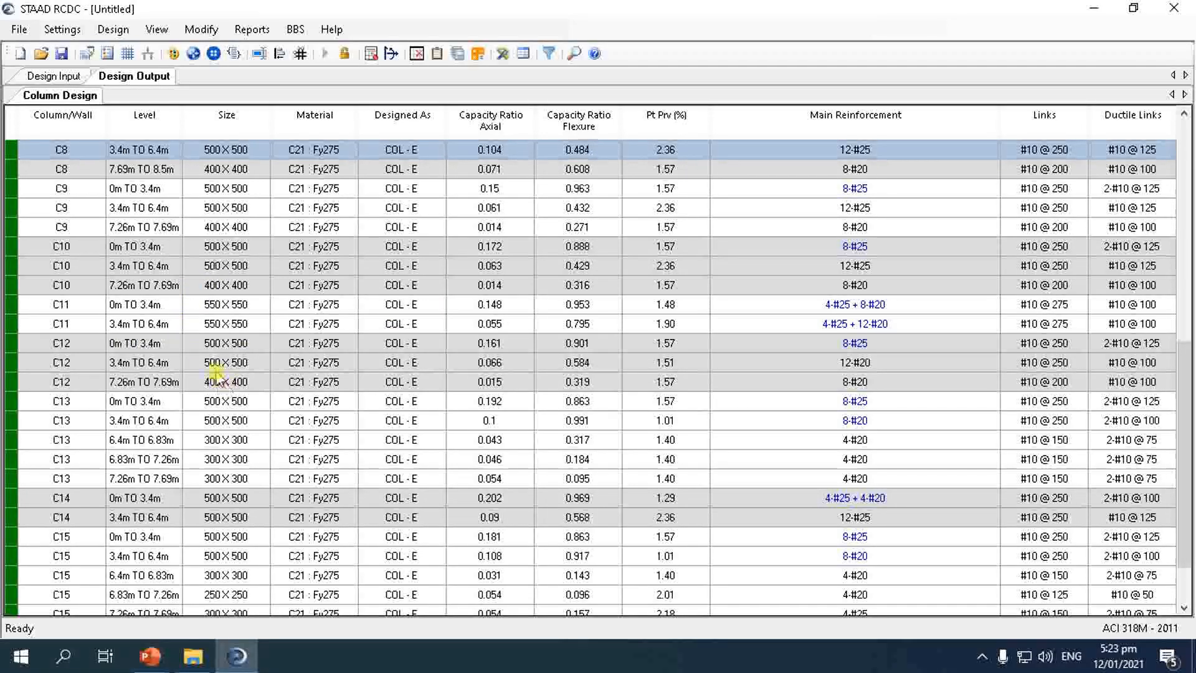
- Try to redesign the C12 section at 7.26m to 7.69m as 300 × 300 mm, closing the redesign without saving
right_click(18, 379)
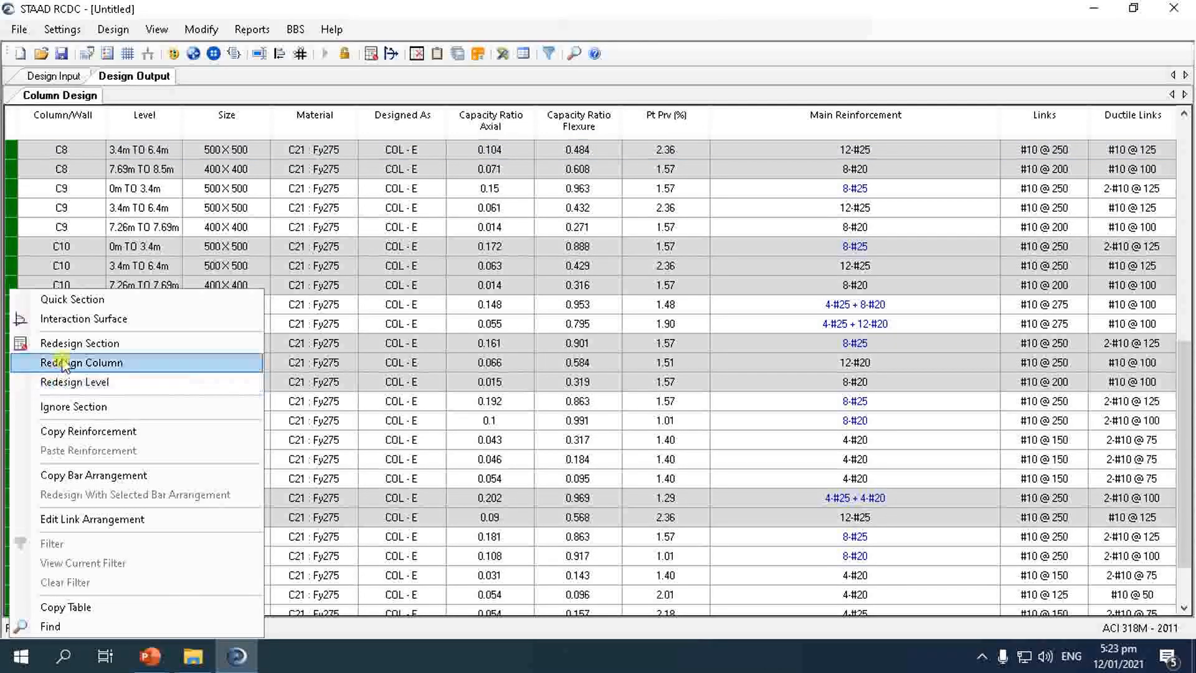
left_click(62, 358)
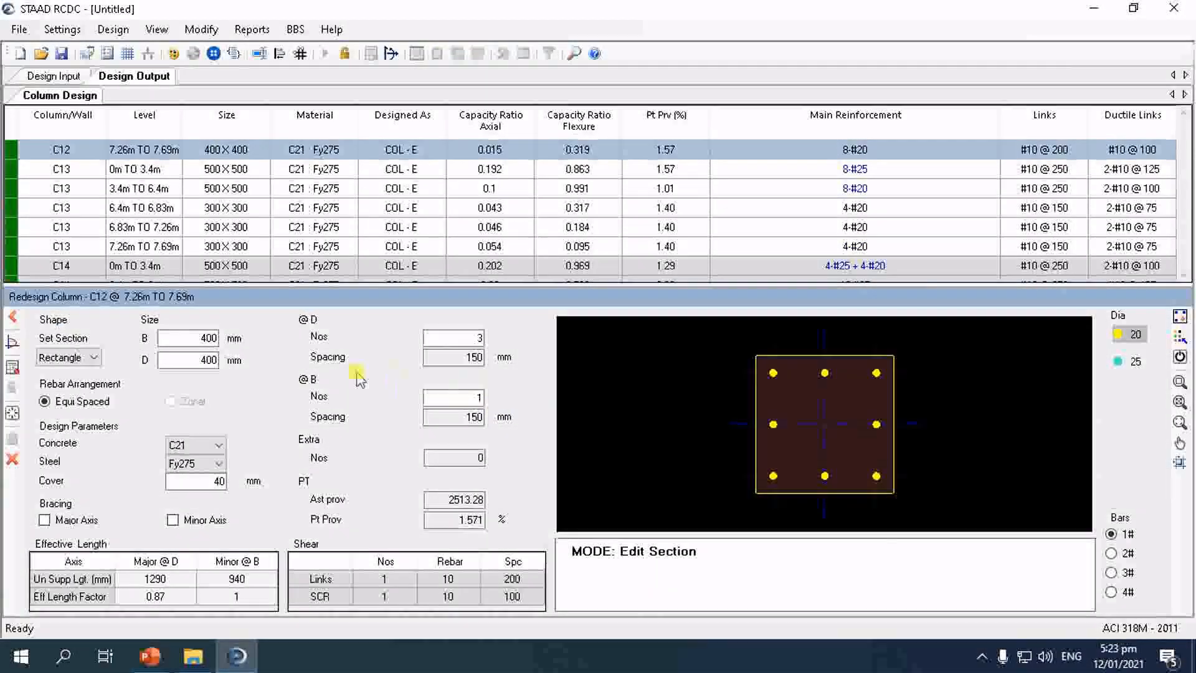
left_click_drag(192, 338, 256, 346)
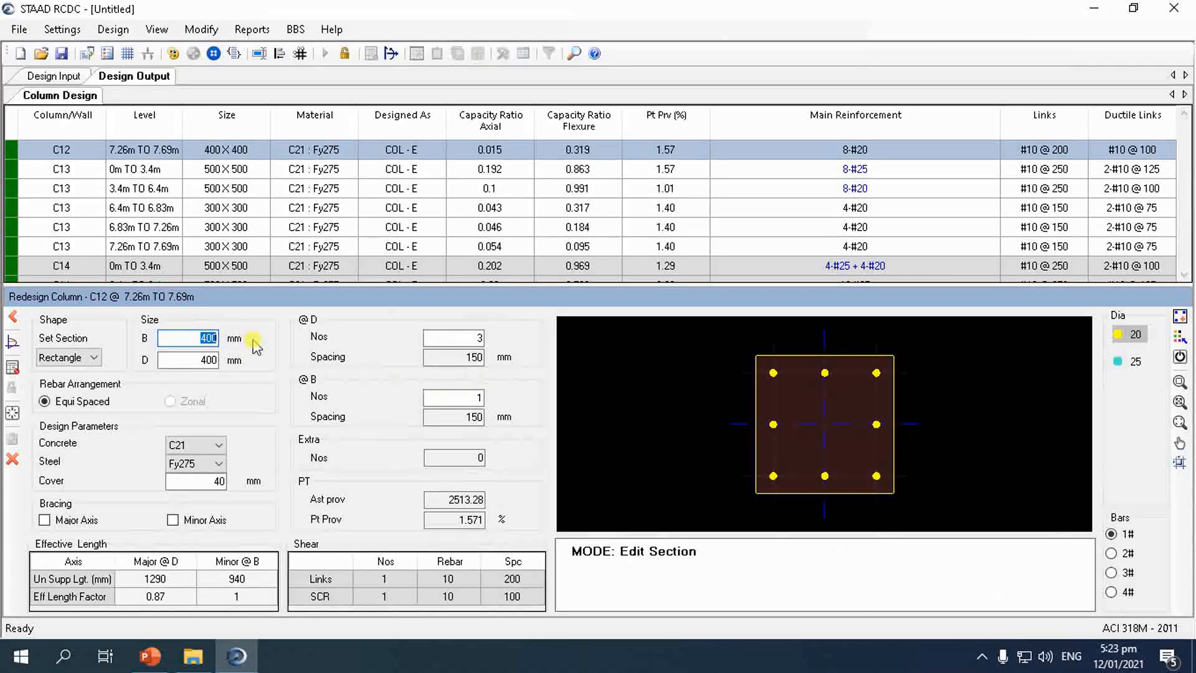
type("300")
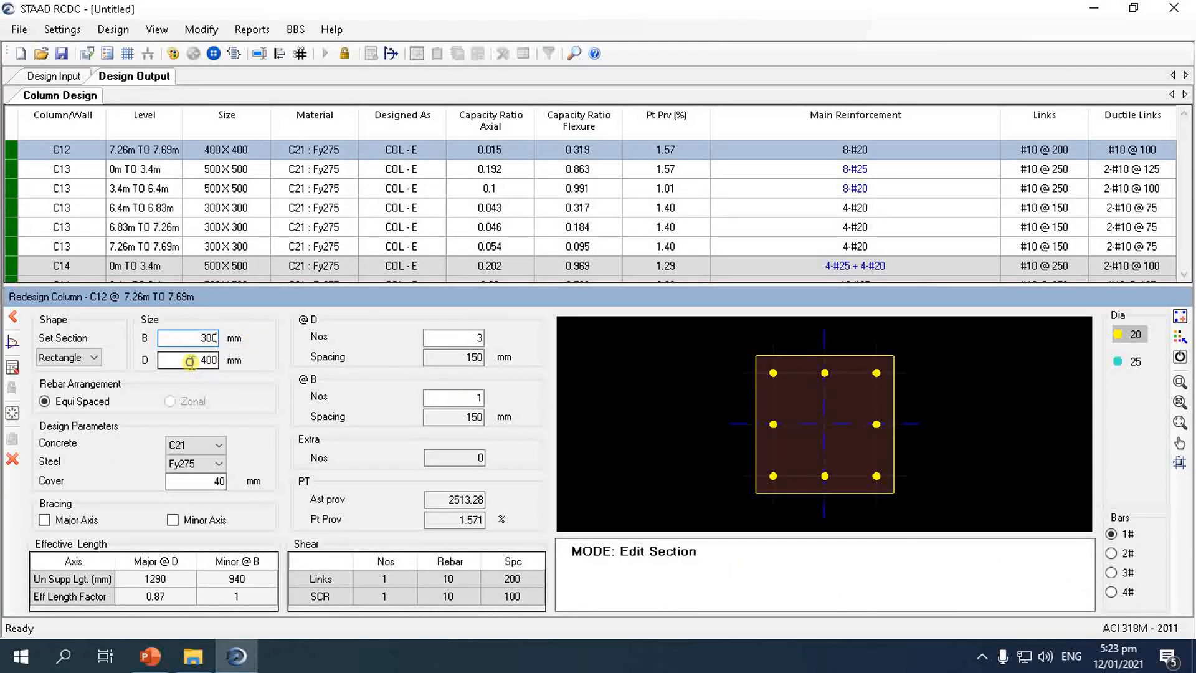
left_click_drag(190, 361, 267, 373)
type("300")
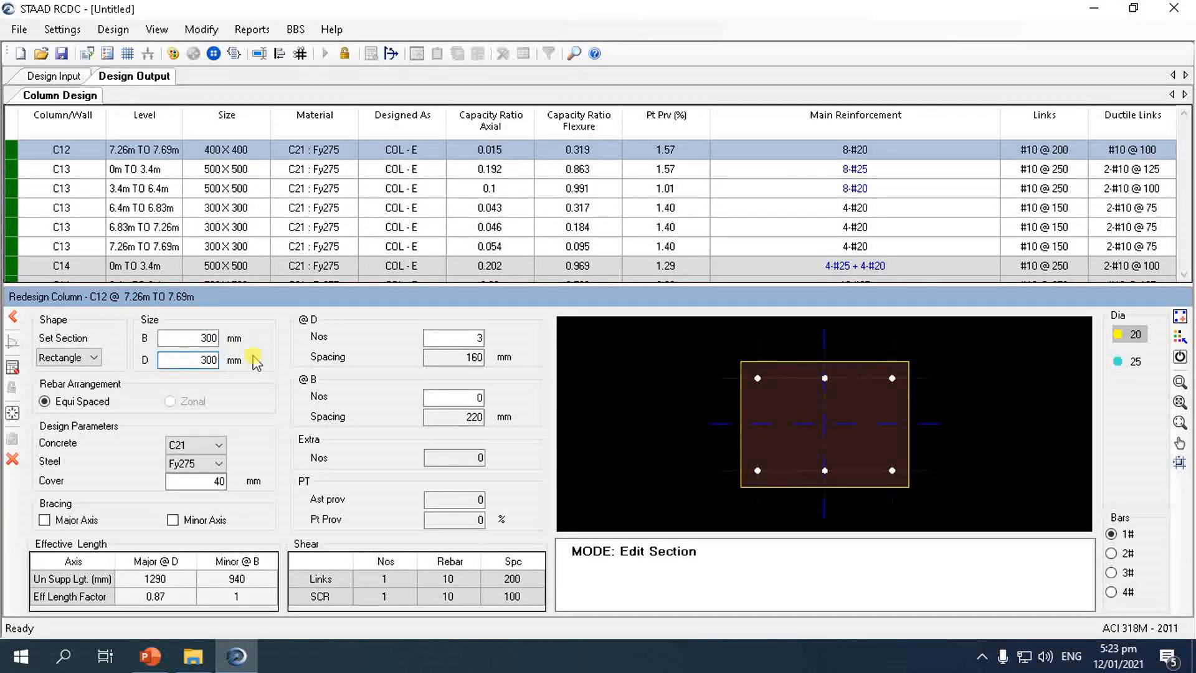
left_click(191, 338)
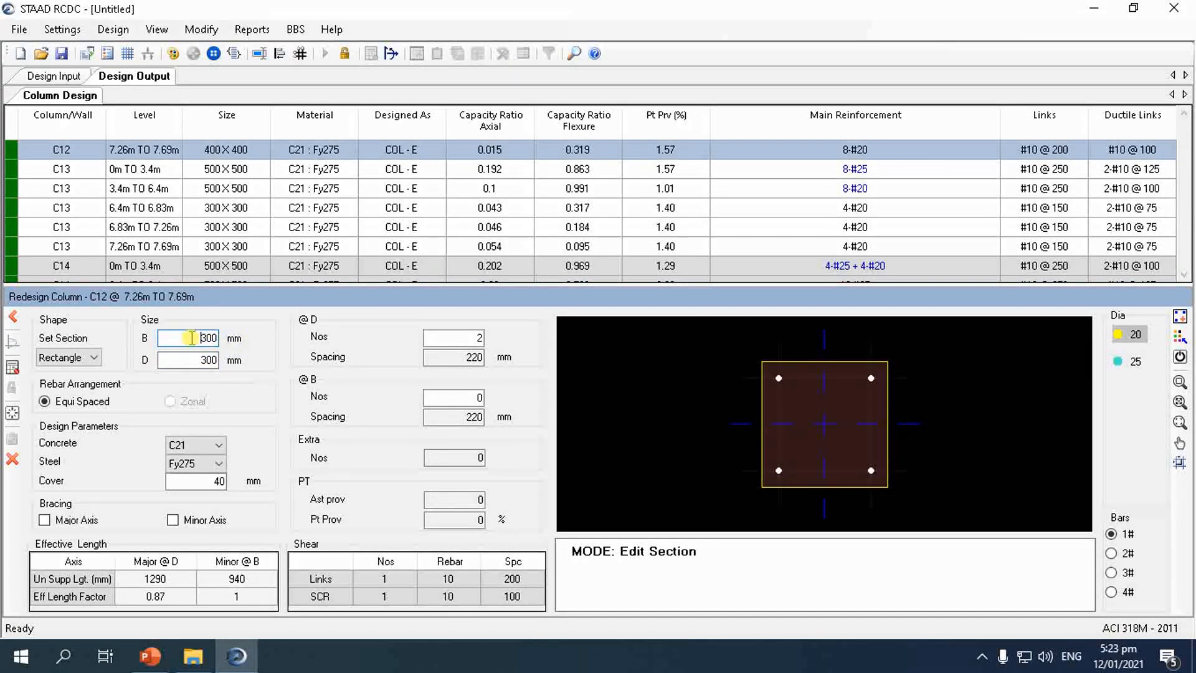
left_click(13, 369)
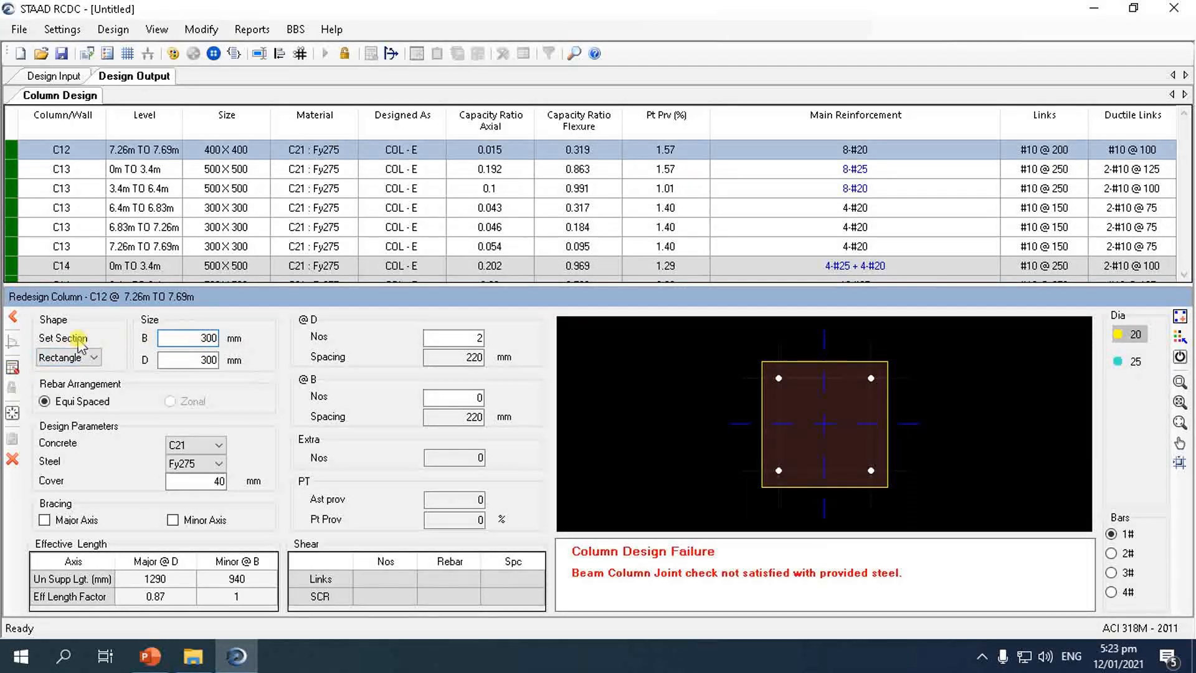
left_click(12, 461)
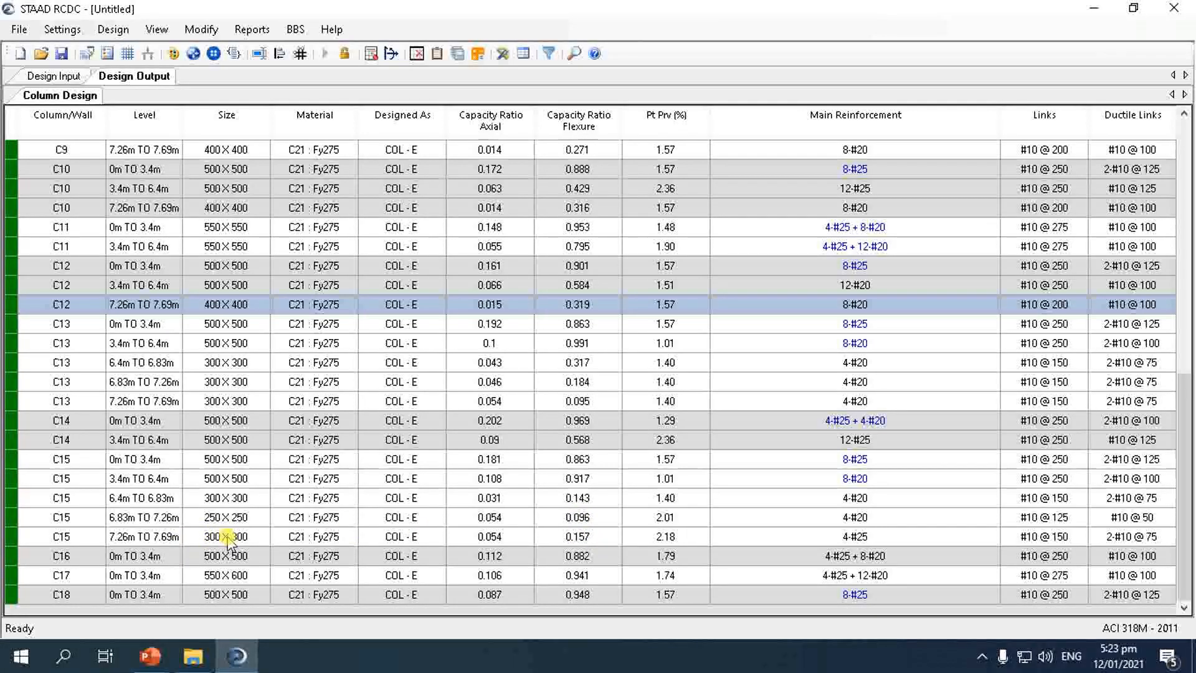
- Try to redesign the C15 section at 7.26m to 7.69m as 250 × 250 mm, closing the redesign without saving
right_click(10, 540)
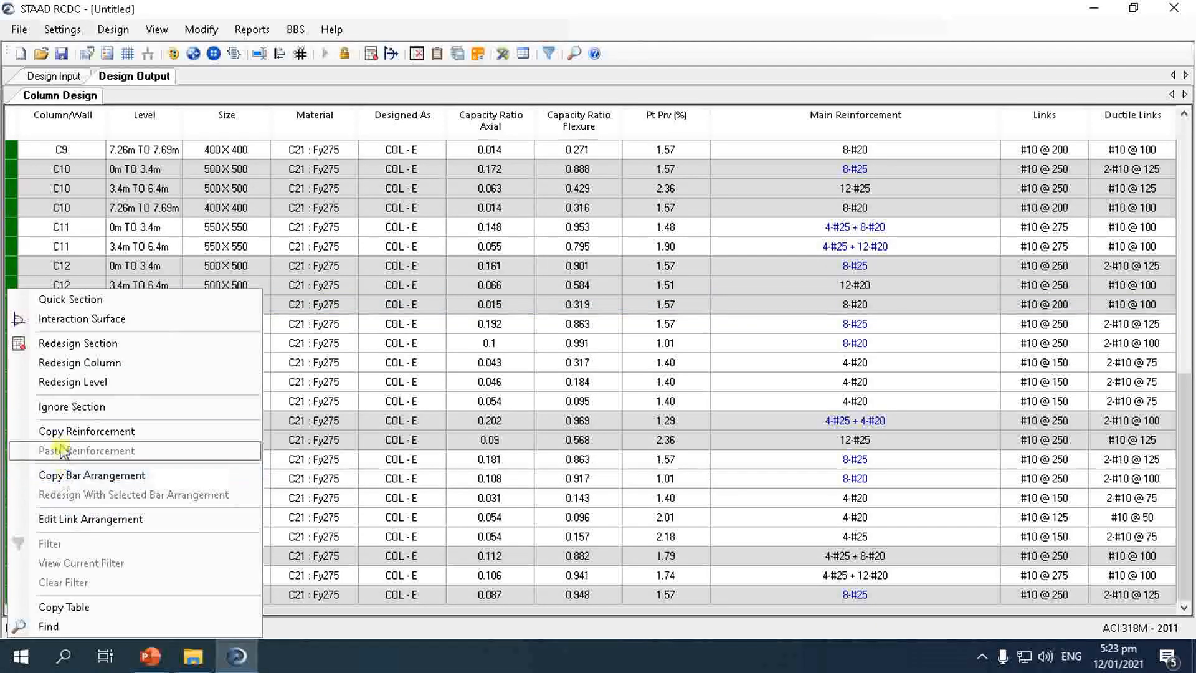
left_click(62, 344)
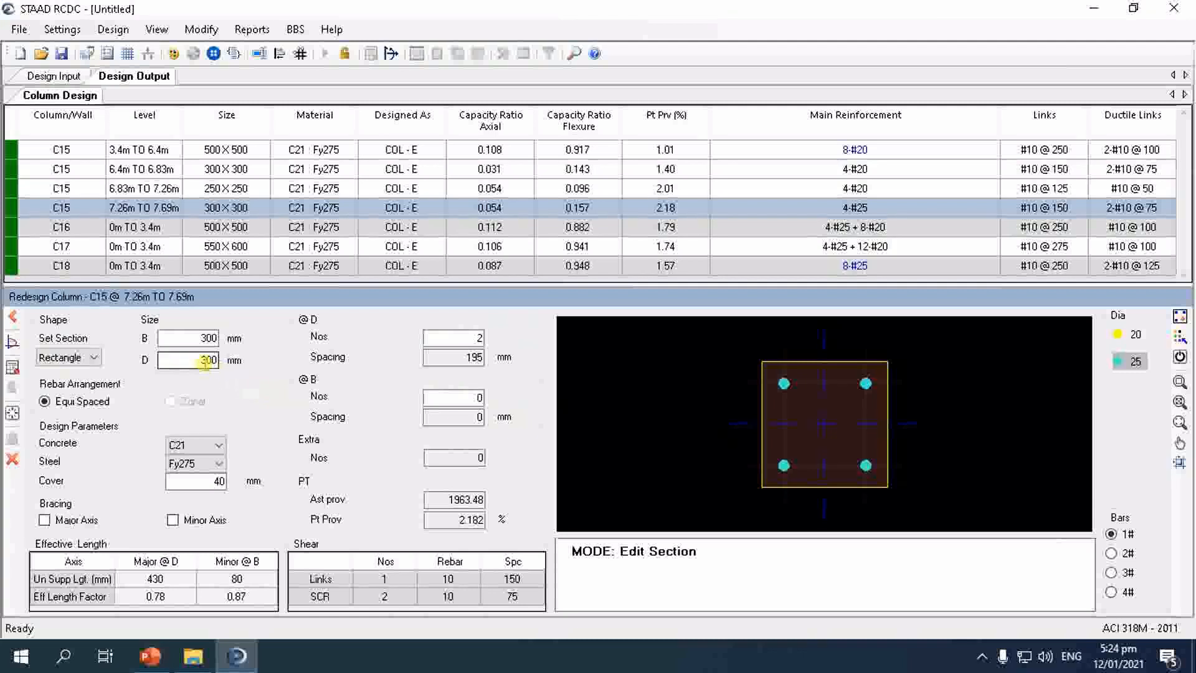
double_click(206, 338)
type("250")
key("Tab")
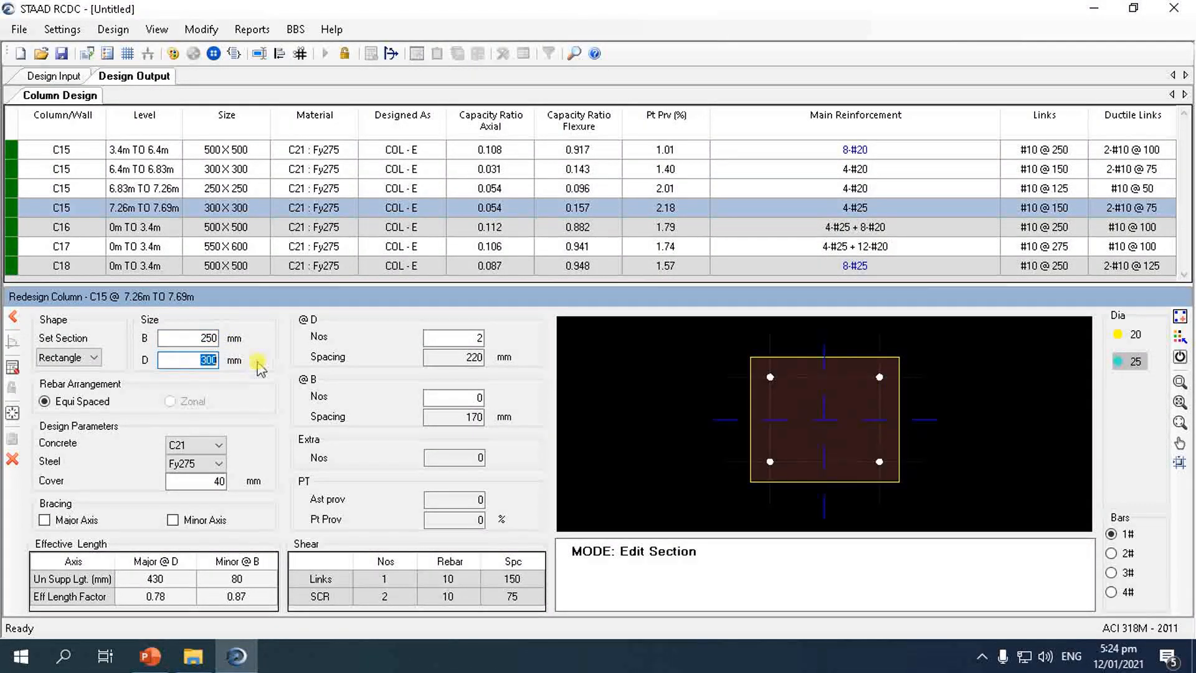
type("250")
left_click(198, 341)
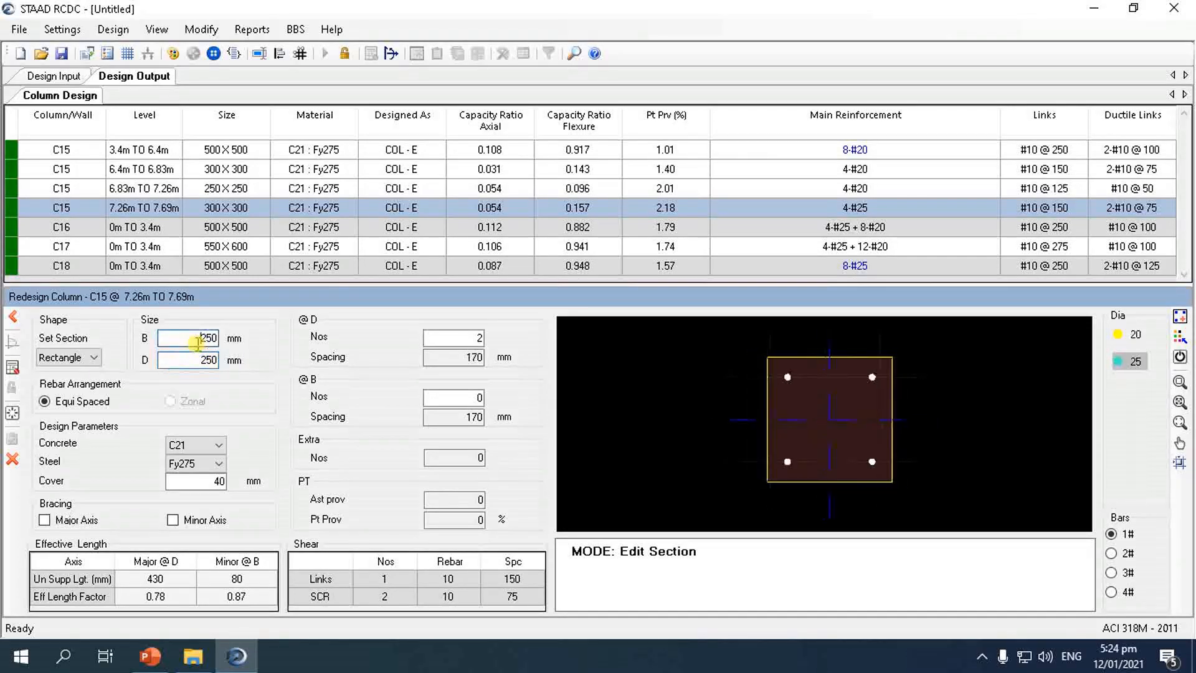
left_click(13, 370)
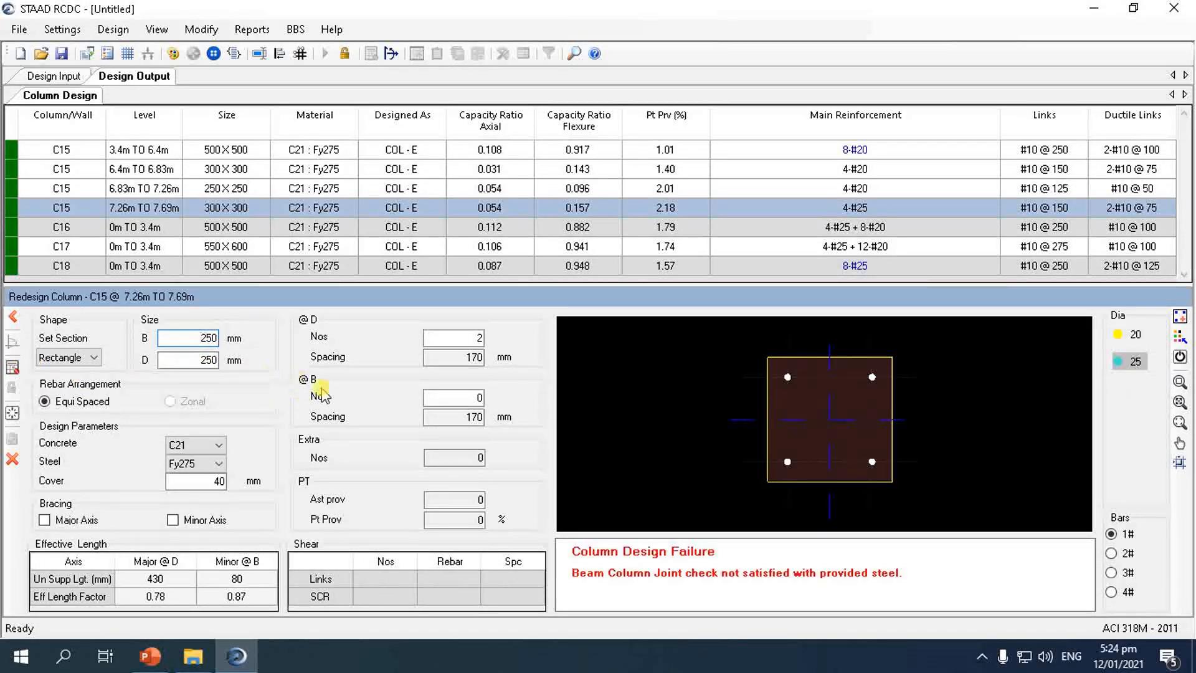
left_click(12, 459)
- Save the column design in the BUILDING folder as COLUMN DESIGN3
scroll(255, 402, "up", 8)
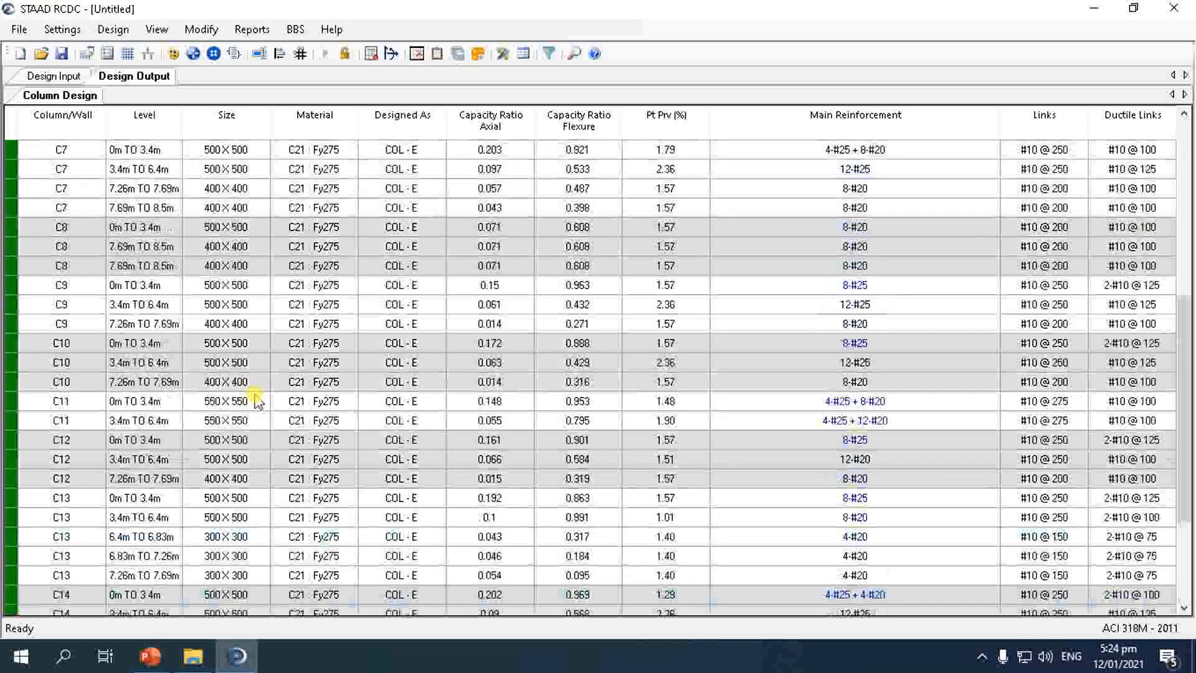
scroll(256, 401, "down", 8)
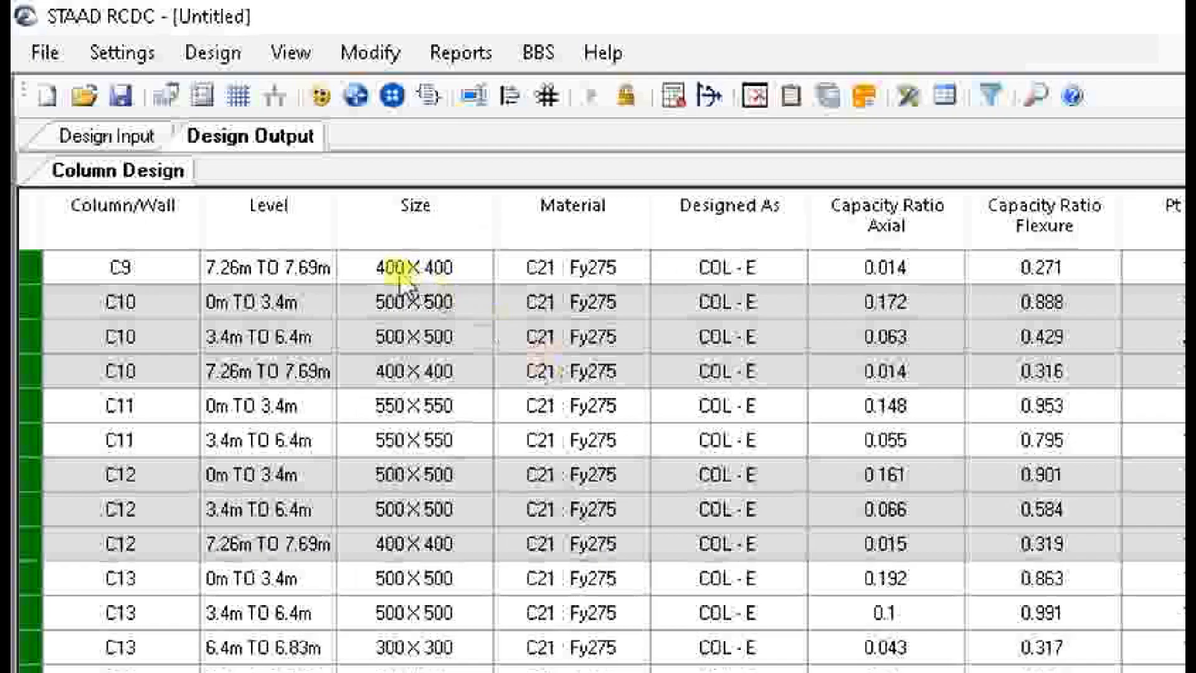
left_click(45, 53)
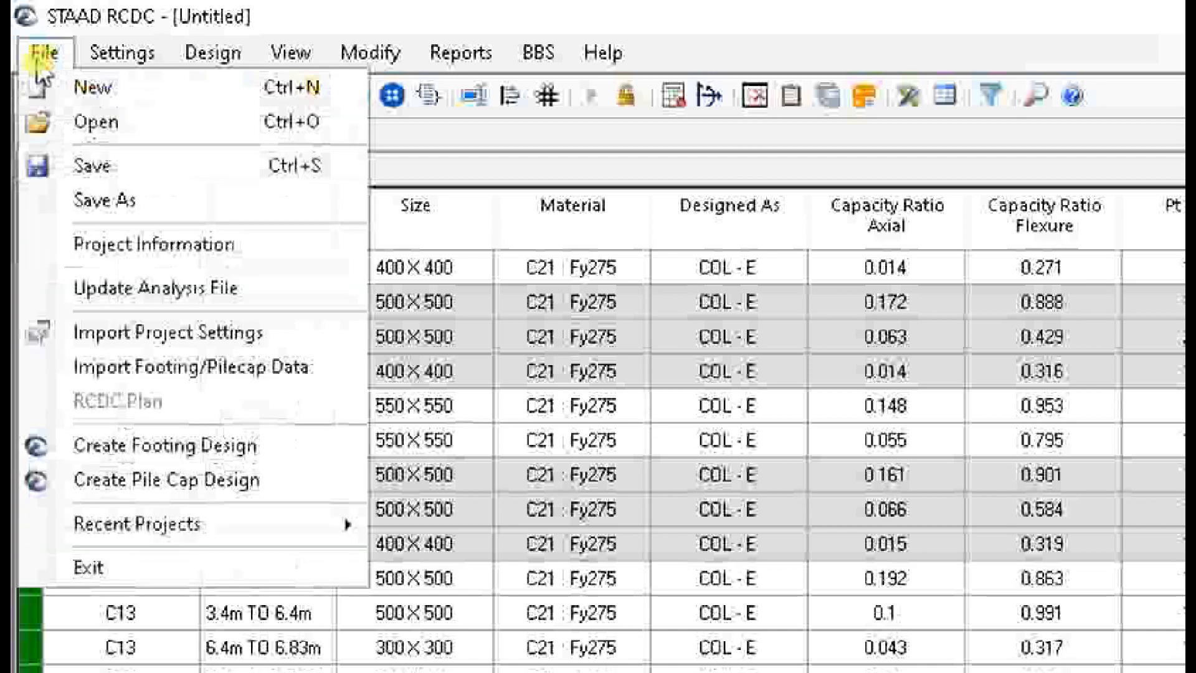
left_click(99, 206)
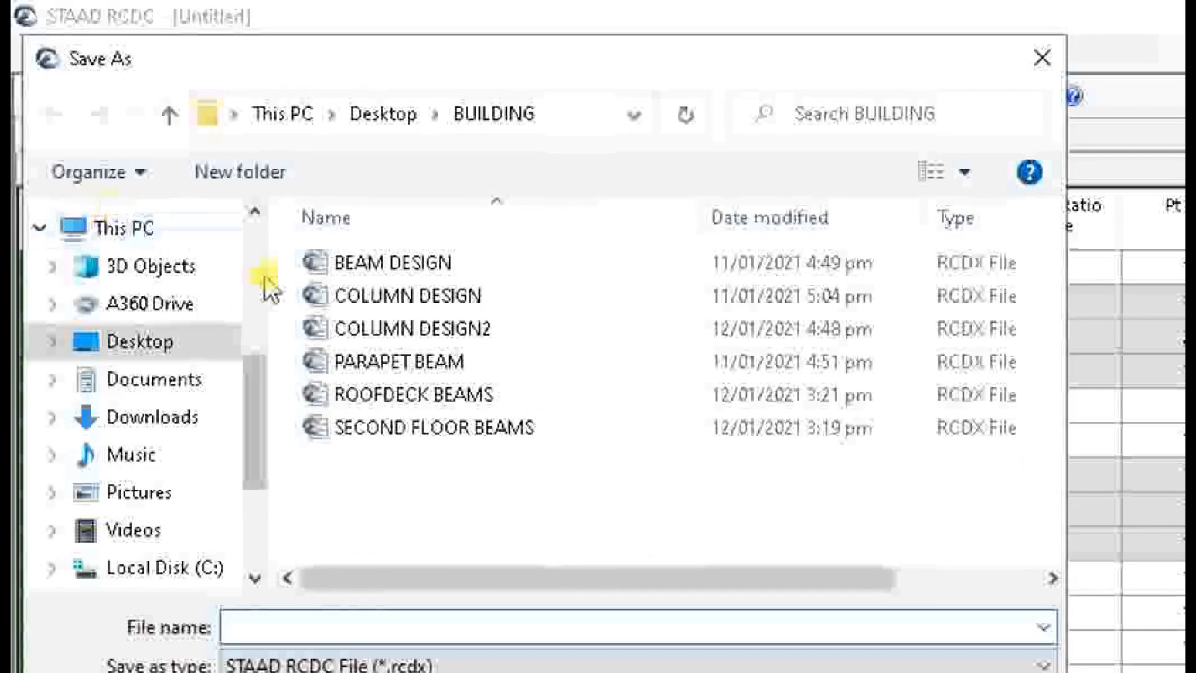
left_click(320, 336)
left_click(466, 626)
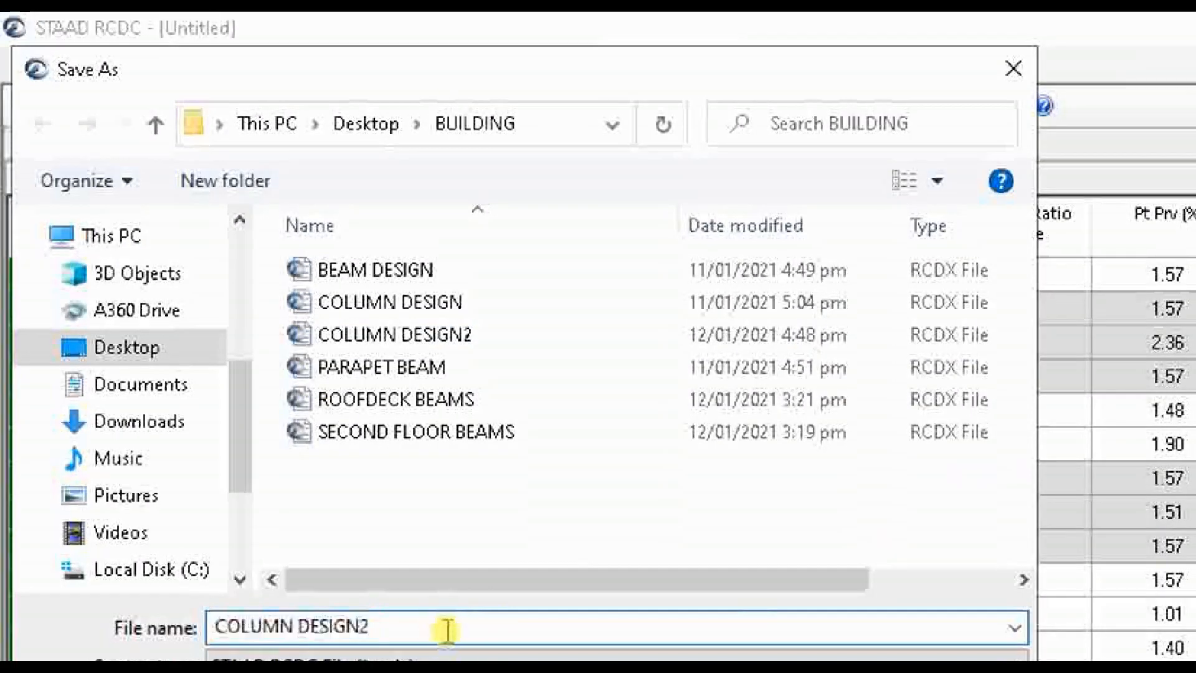
key("BackSpace")
type("3")
key("Return")
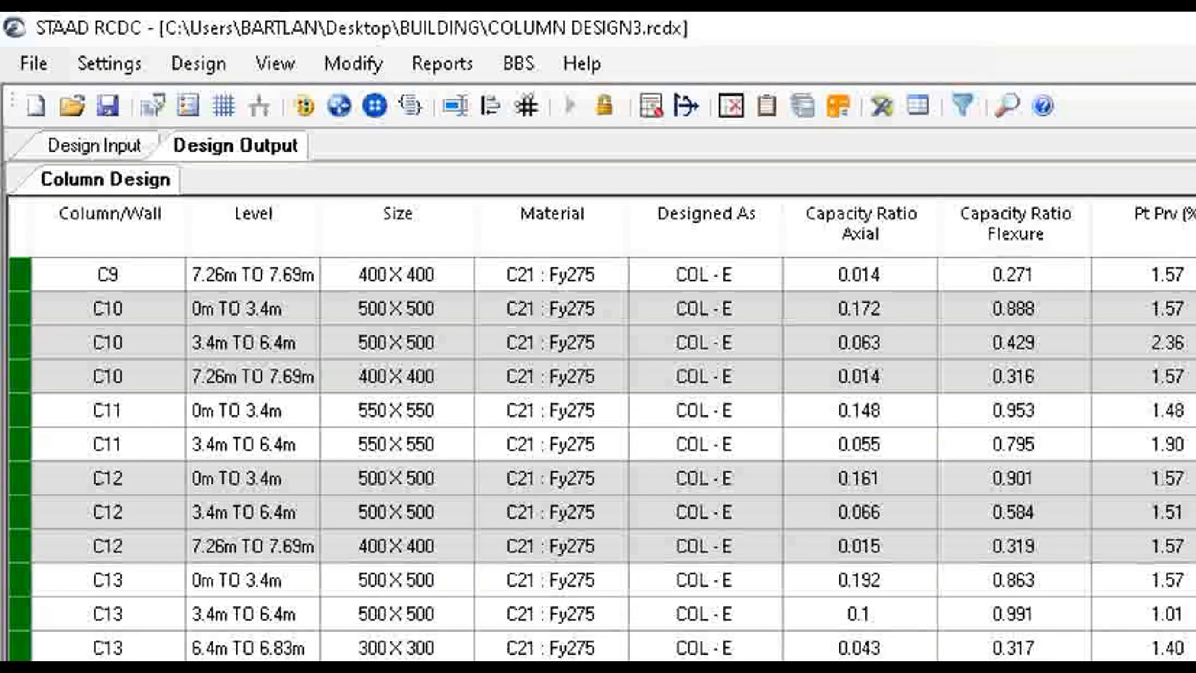
- Generate the detailed drawing report for column C1 over levels 0m to 8.5m
left_click(277, 65)
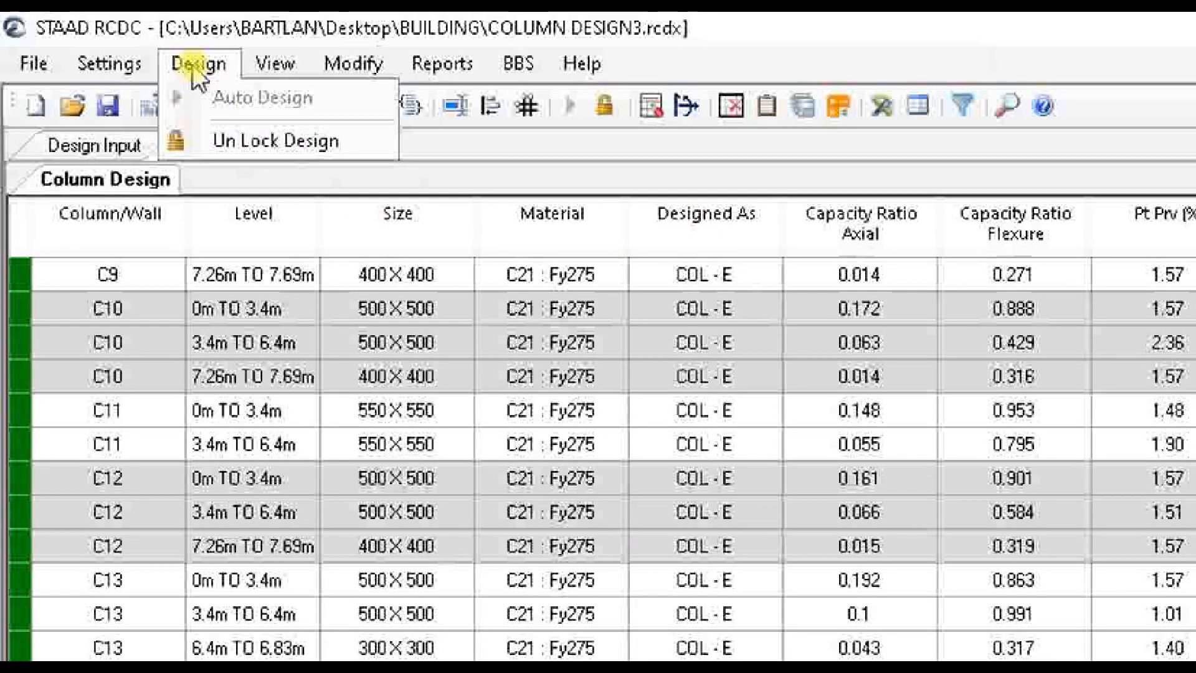
mouse_move(327, 67)
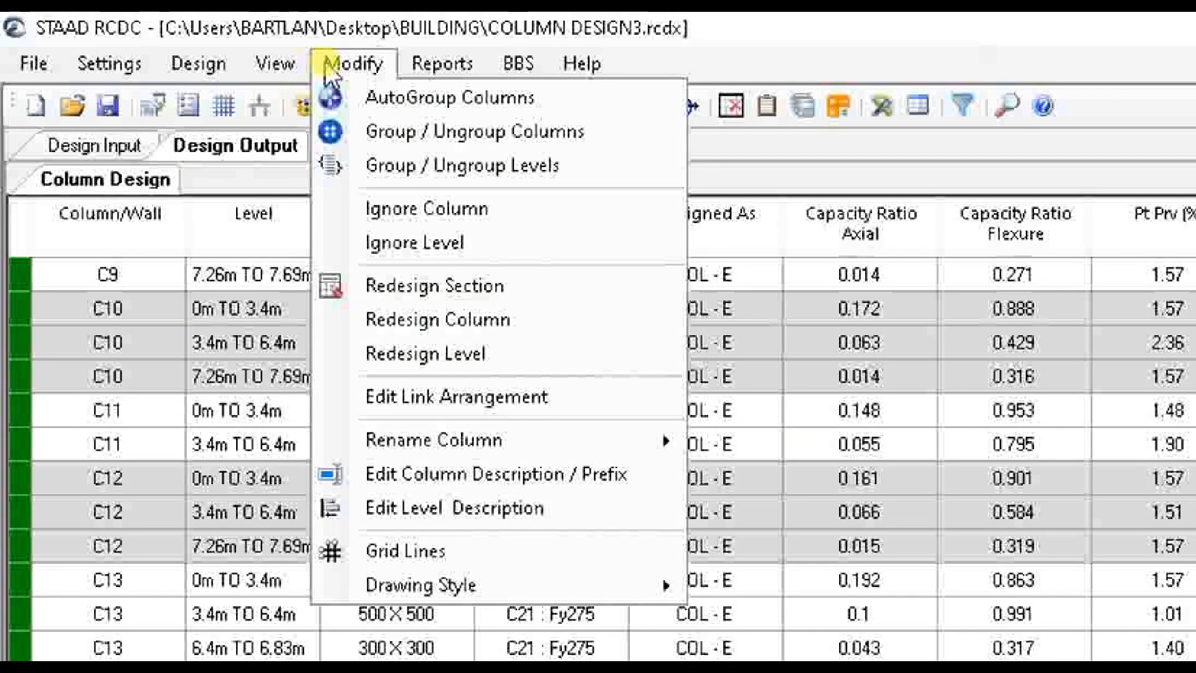
mouse_move(429, 65)
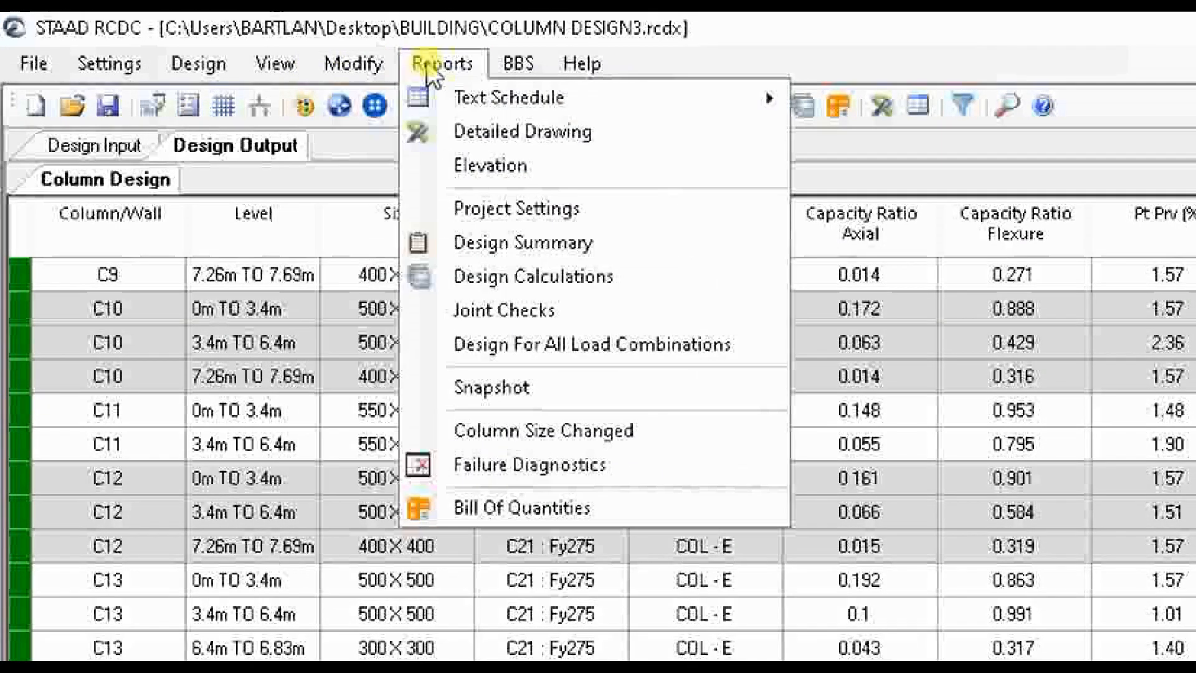
mouse_move(469, 99)
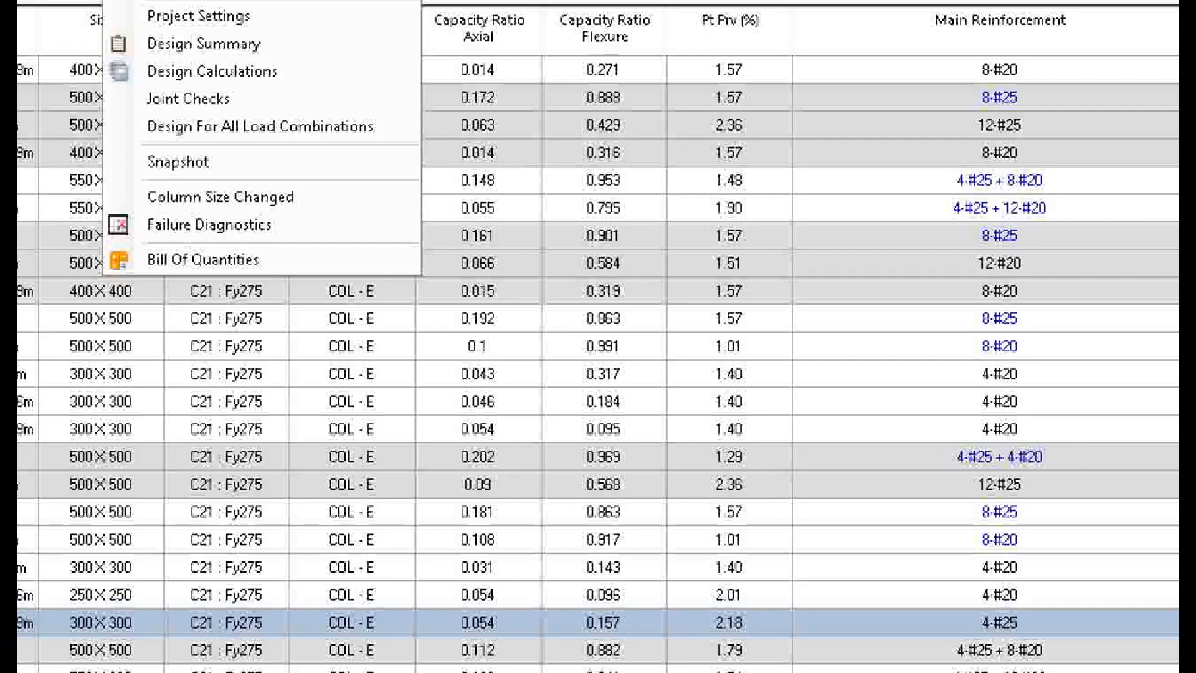
left_click(578, 133)
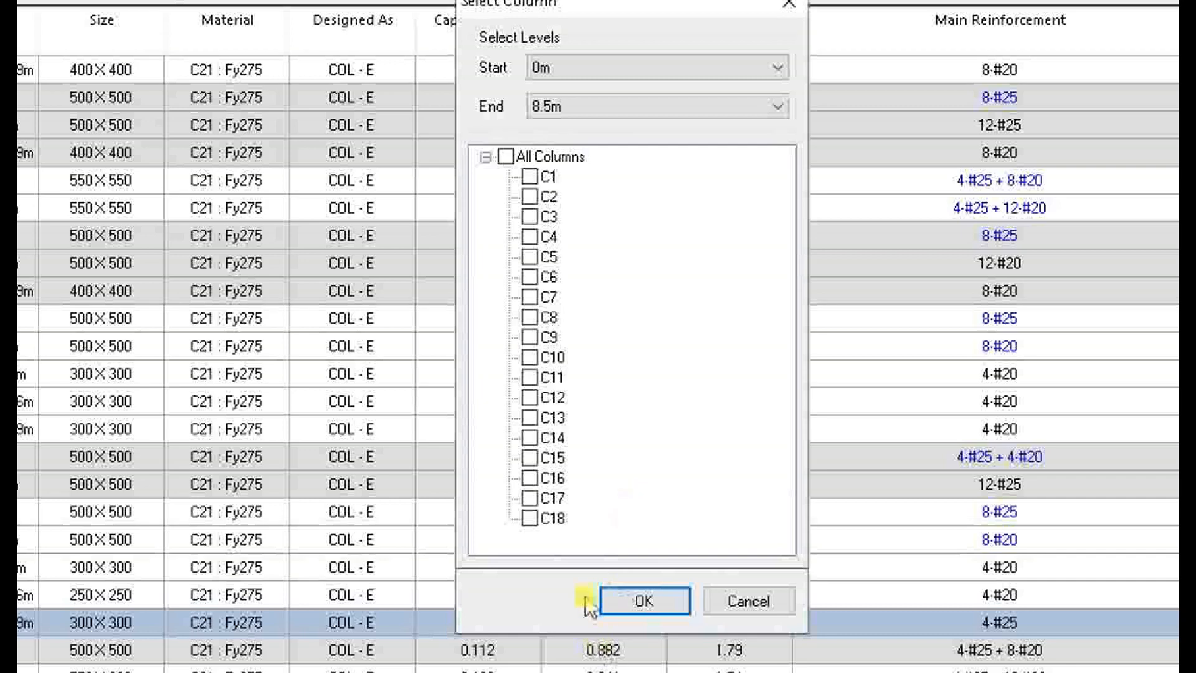
left_click(529, 177)
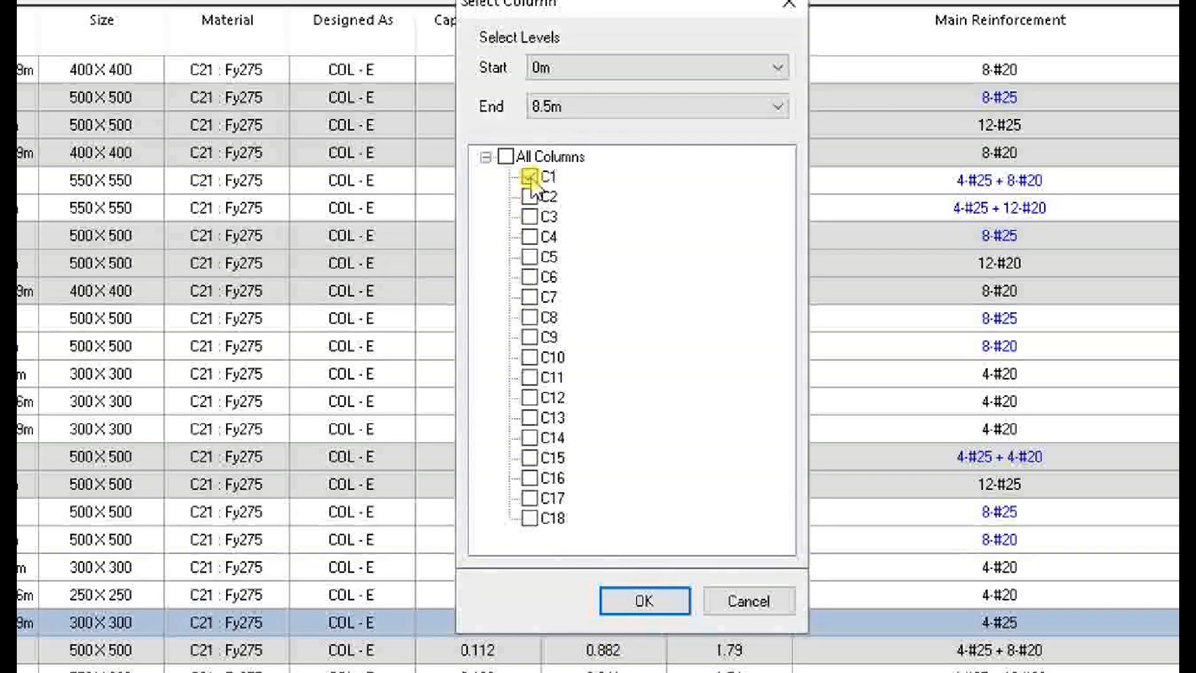
left_click(505, 157)
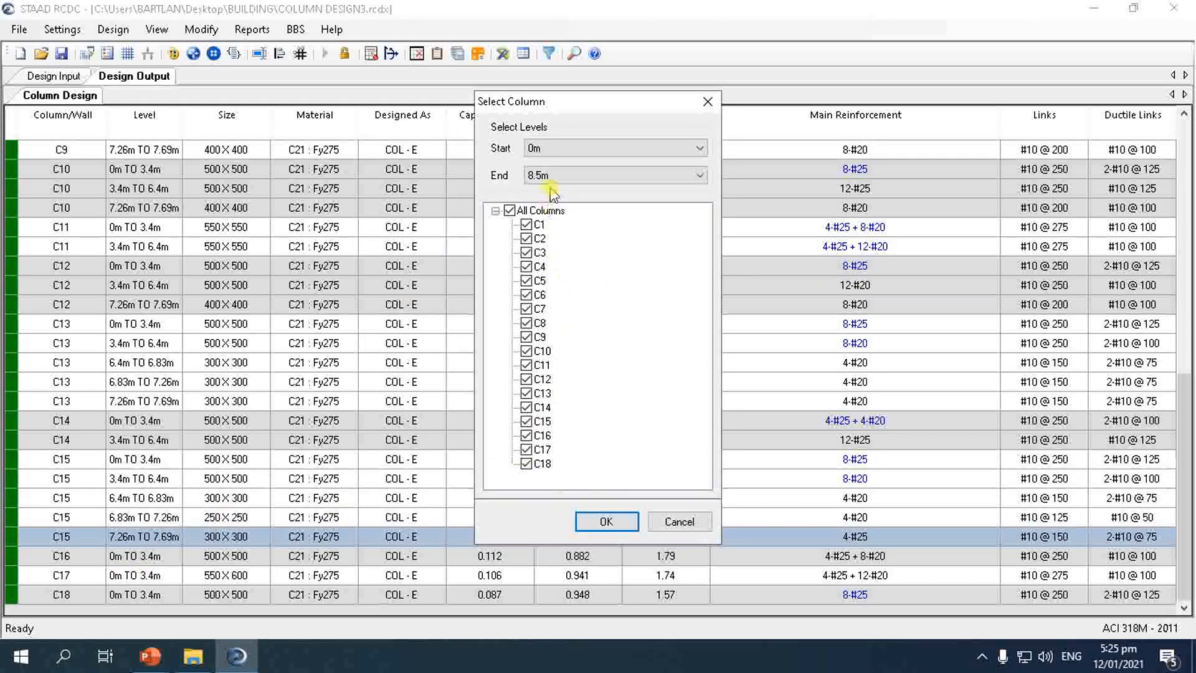
left_click(509, 212)
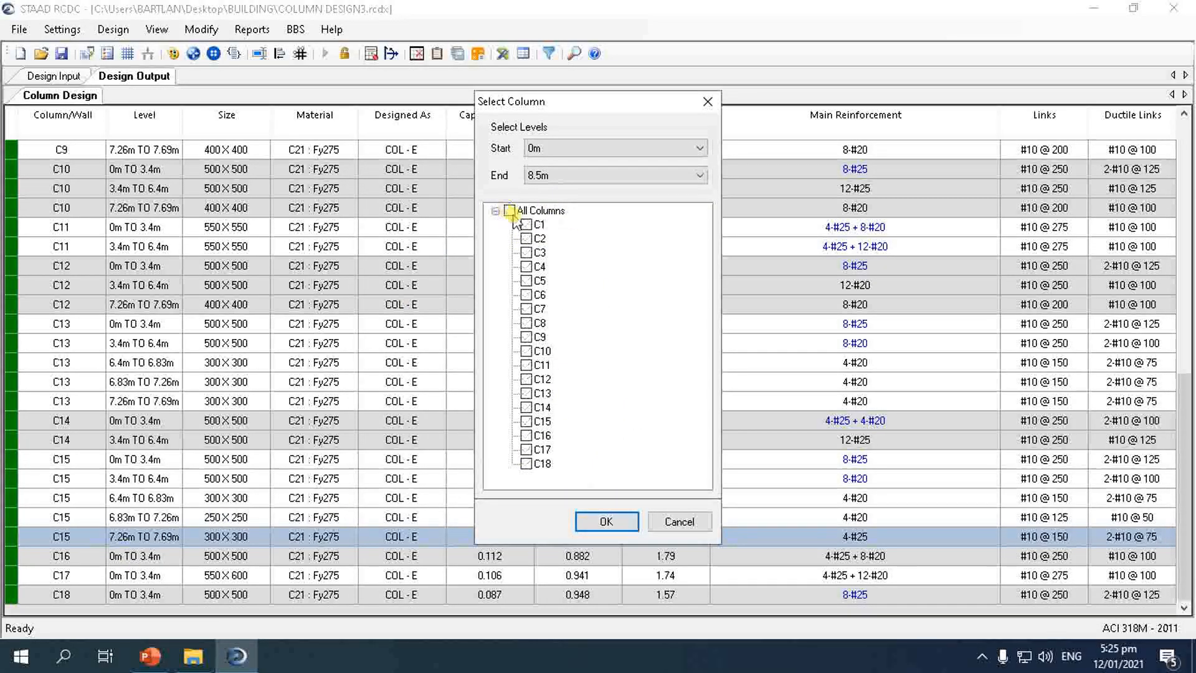
left_click(607, 521)
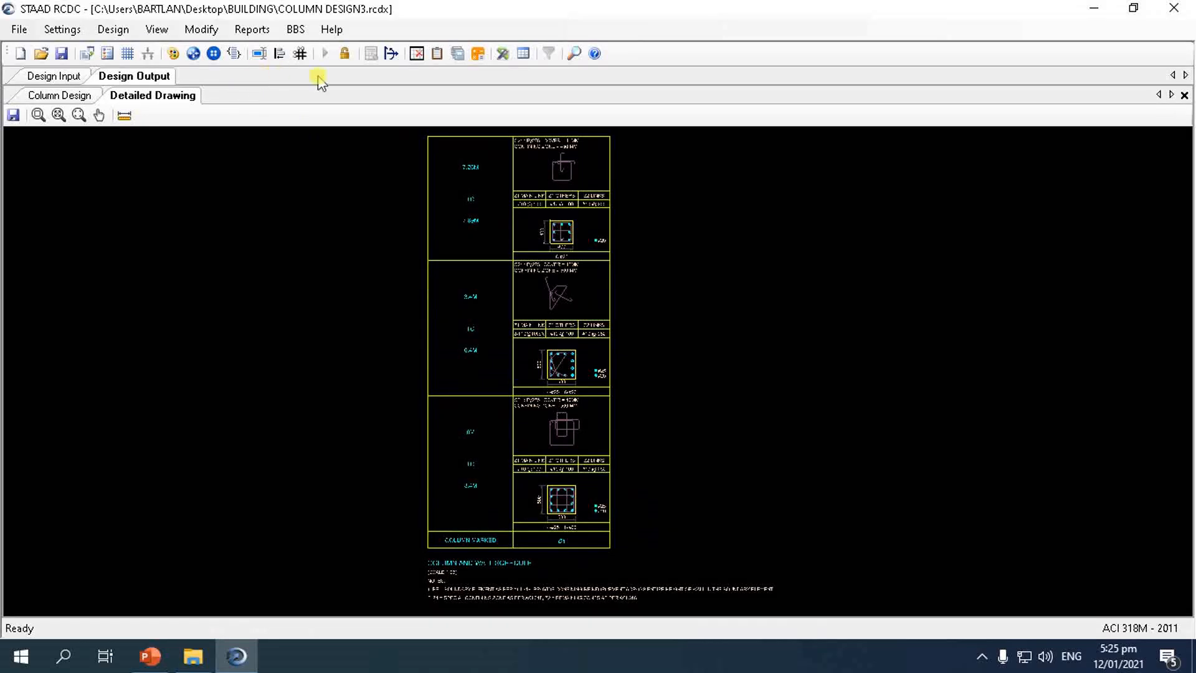
- Examine column C1's detailed drawing level by level, checking the section sizes, main bars, links, cover and confining zones
left_click(250, 30)
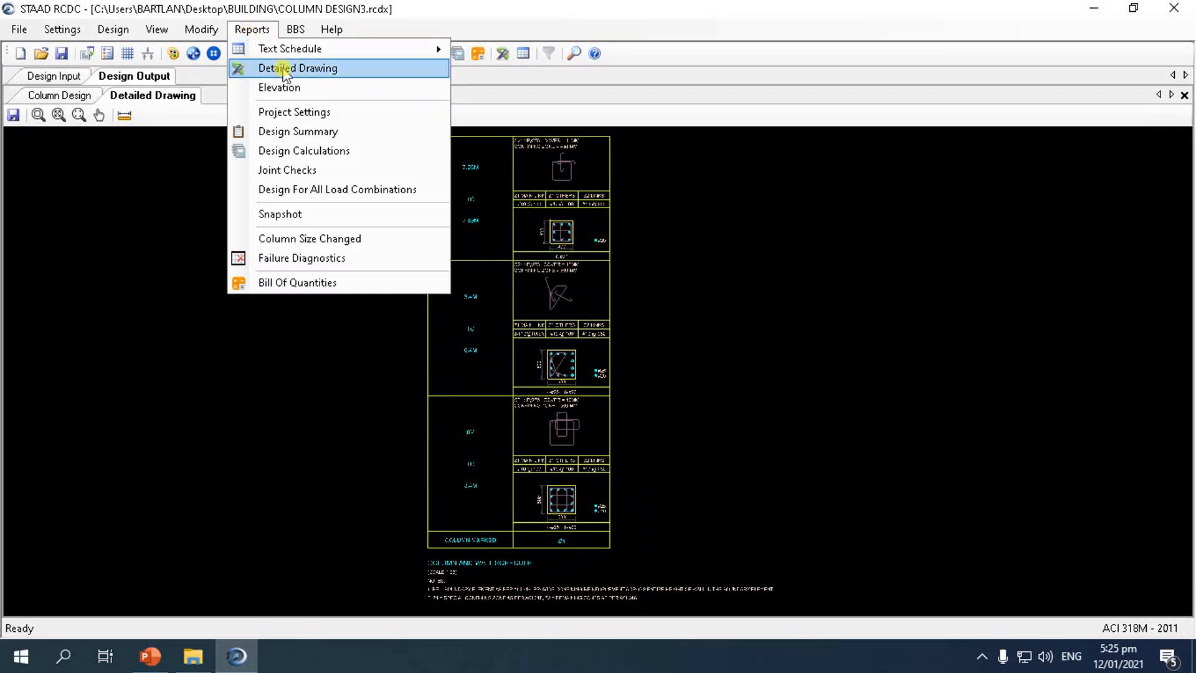
left_click(748, 231)
scroll(553, 195, "up", 5)
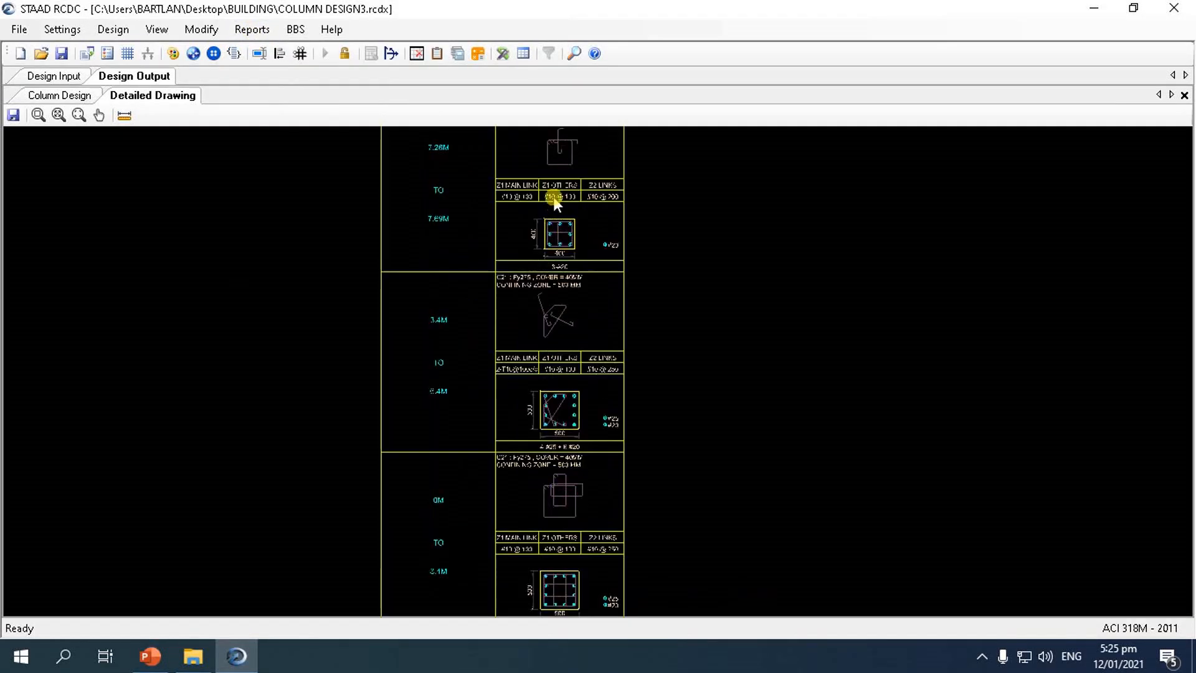
scroll(545, 392, "down", 2)
scroll(474, 249, "down", 3)
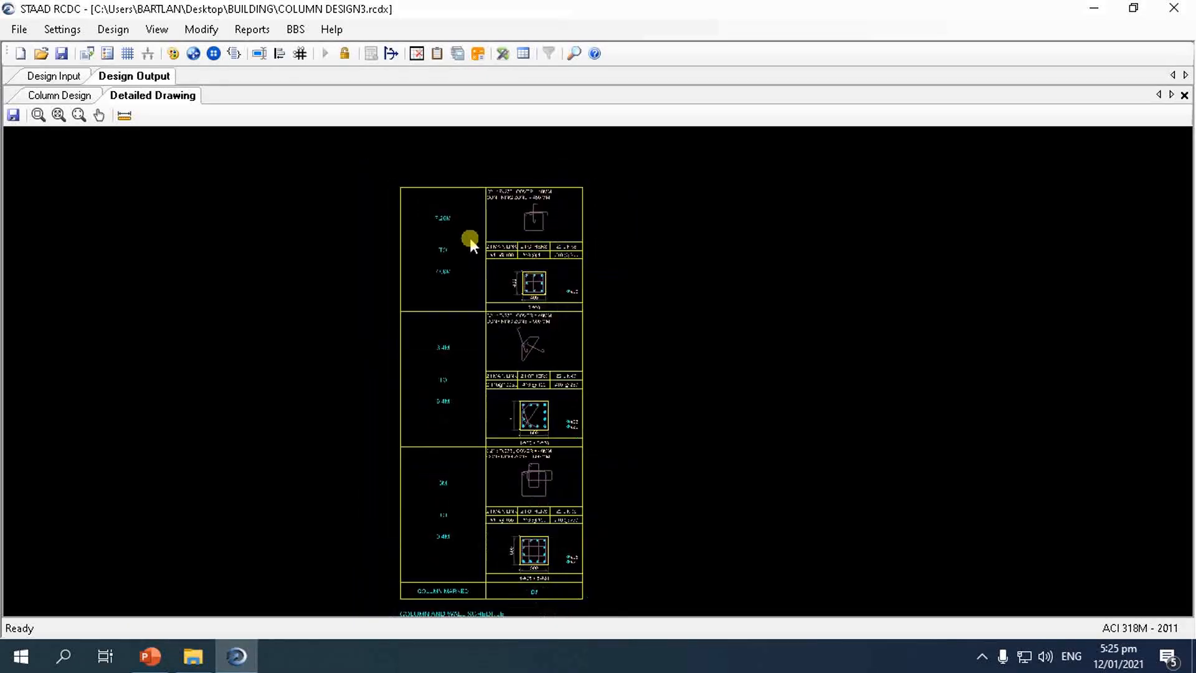
scroll(485, 477, "up", 2)
scroll(454, 462, "up", 3)
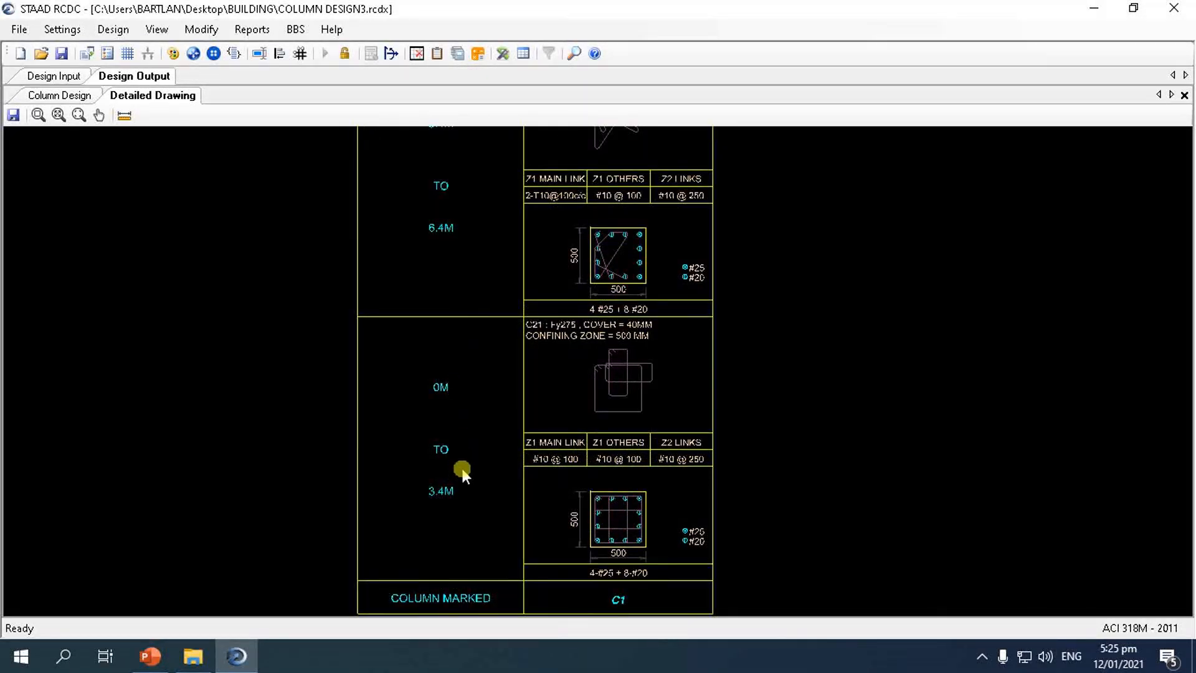
scroll(463, 498, "down", 1)
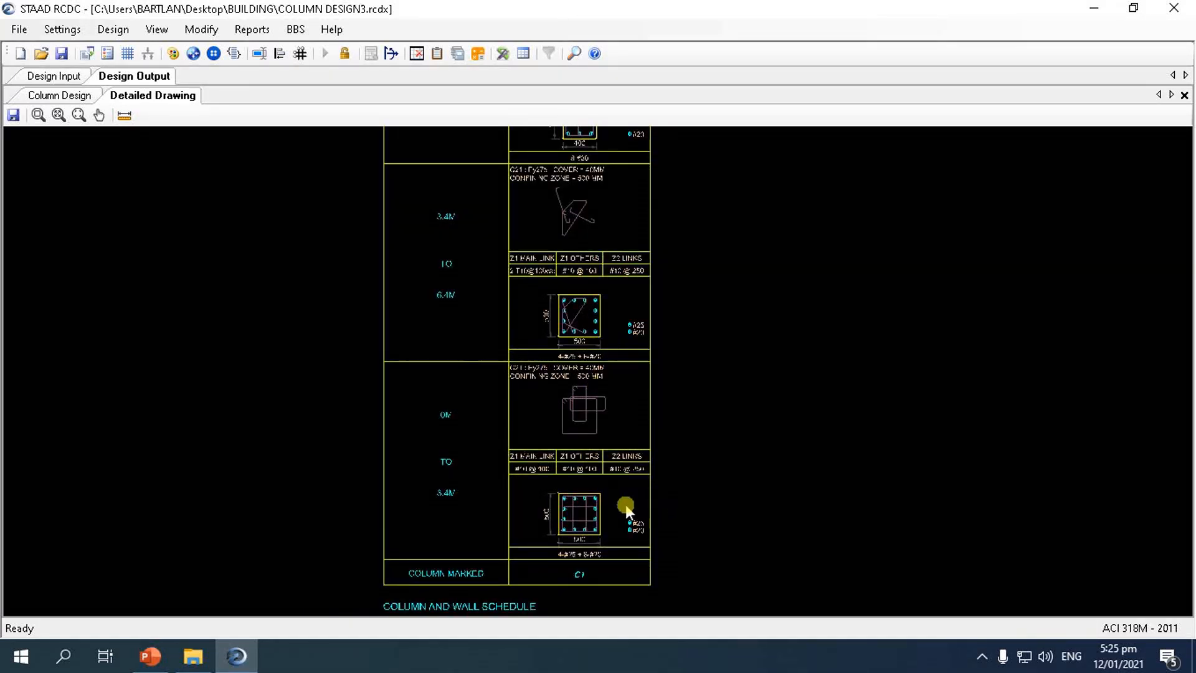
scroll(509, 548, "down", 1)
scroll(459, 332, "up", 3)
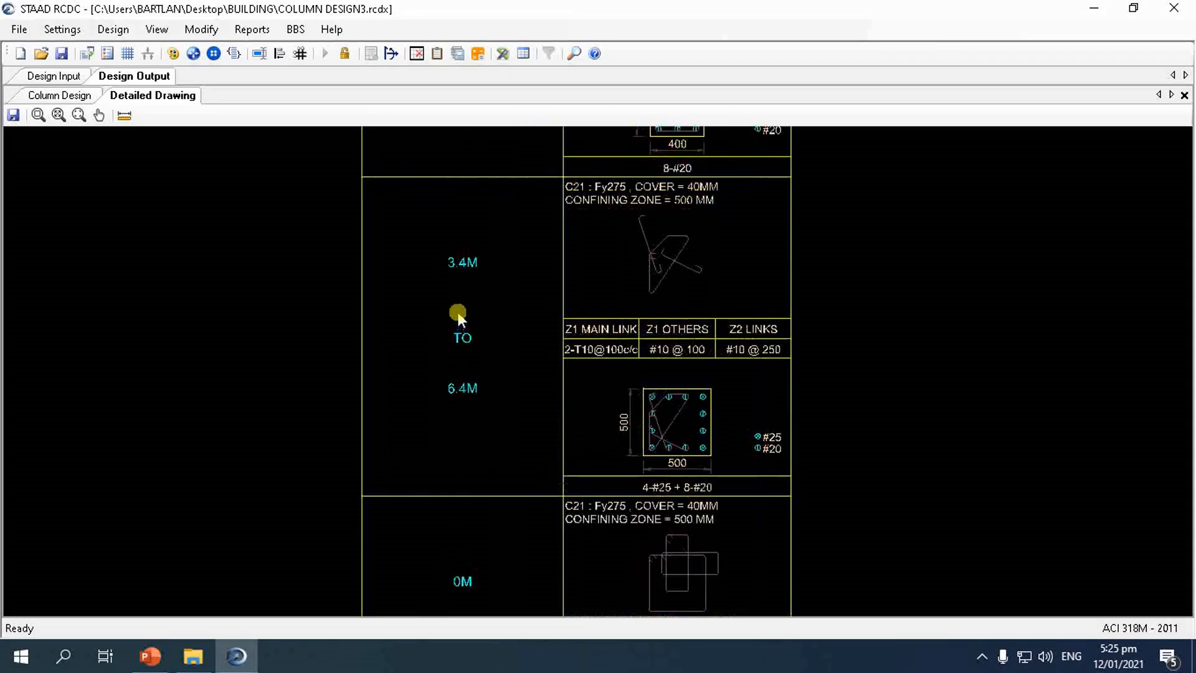
scroll(514, 447, "down", 3)
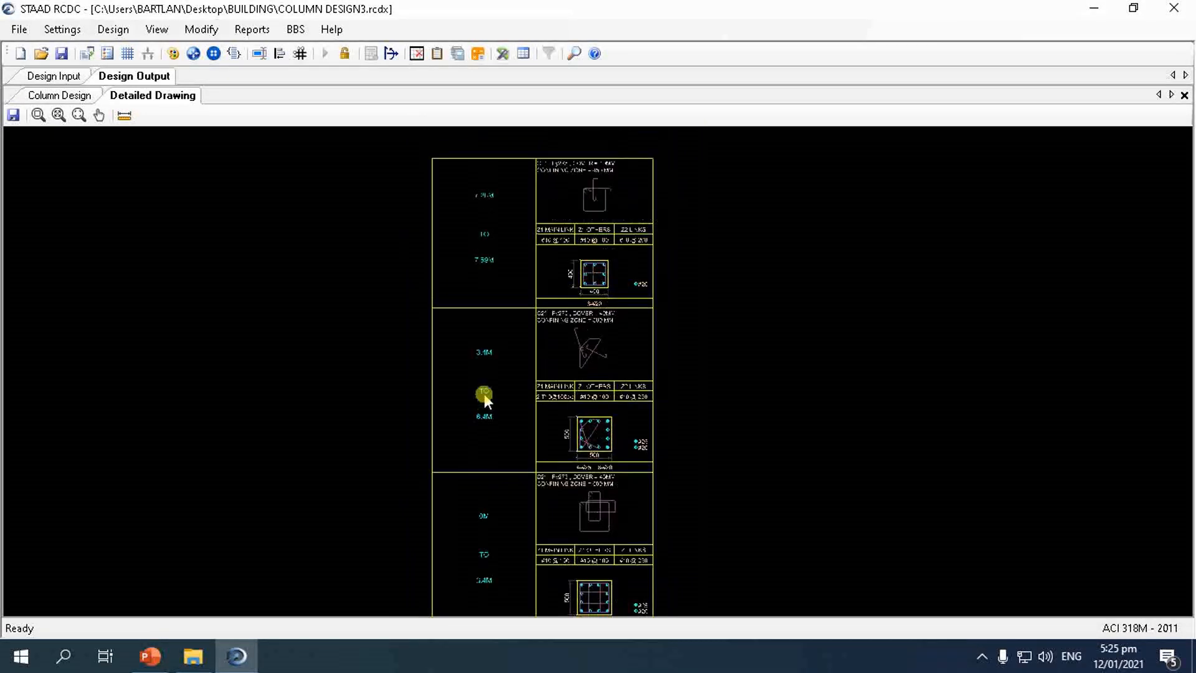
scroll(484, 391, "down", 1)
scroll(483, 238, "up", 3)
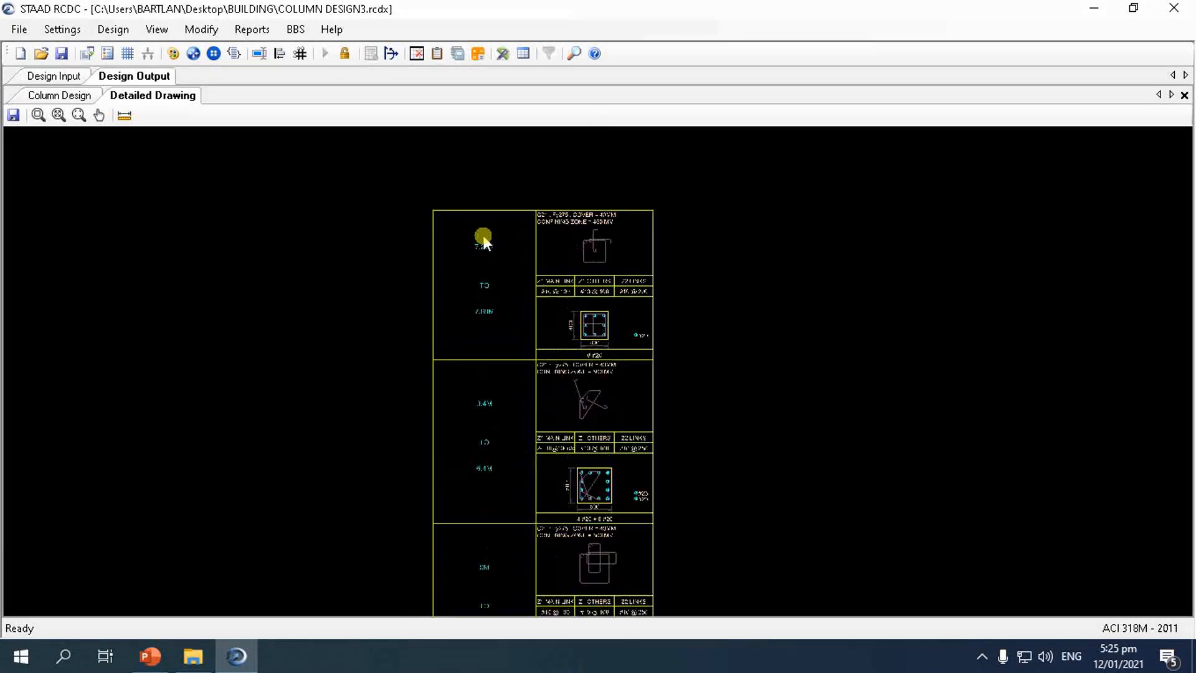
scroll(521, 219, "up", 3)
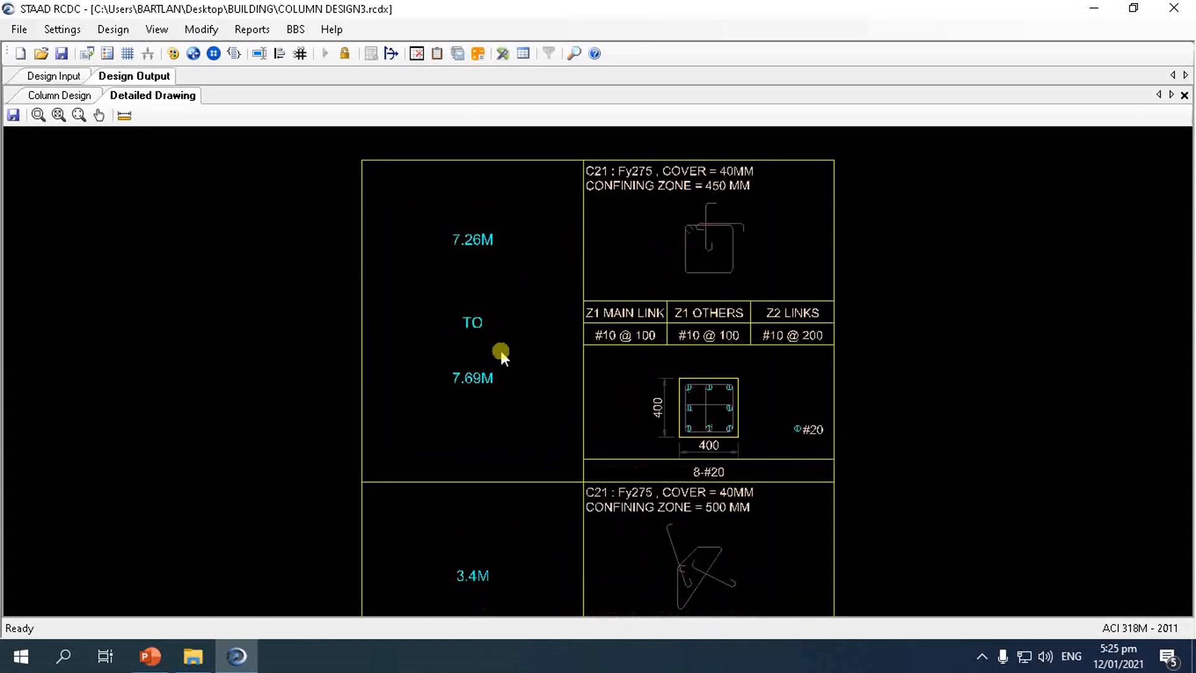
scroll(501, 350, "down", 1)
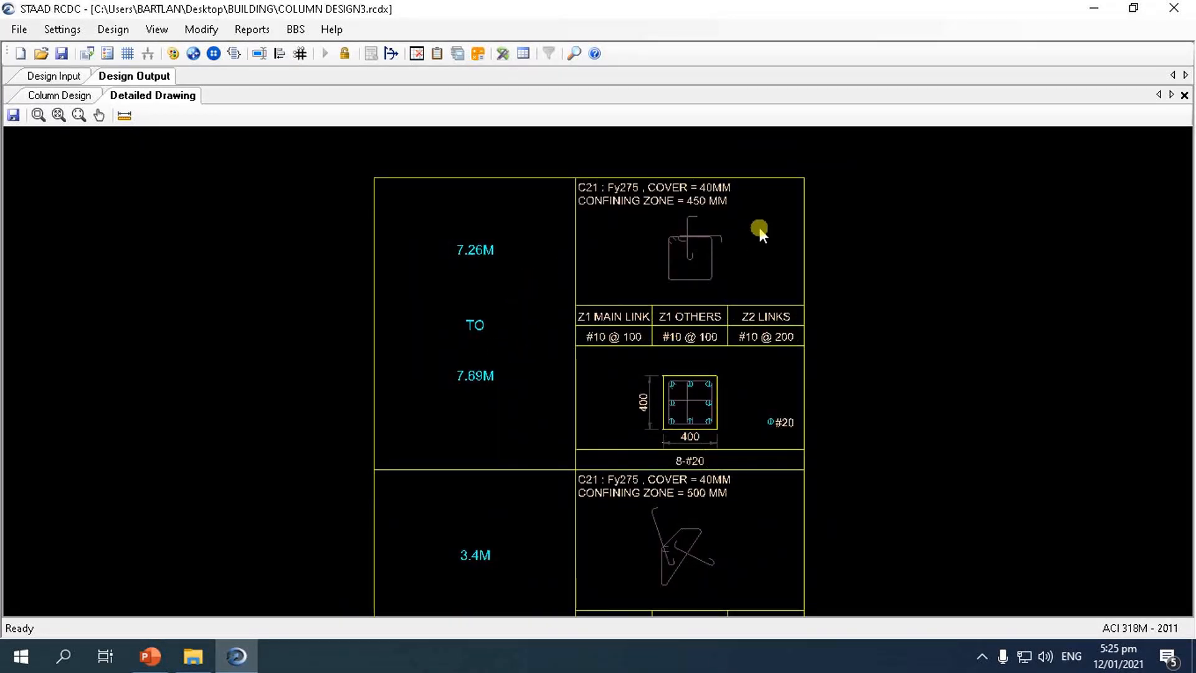
scroll(661, 234, "up", 2)
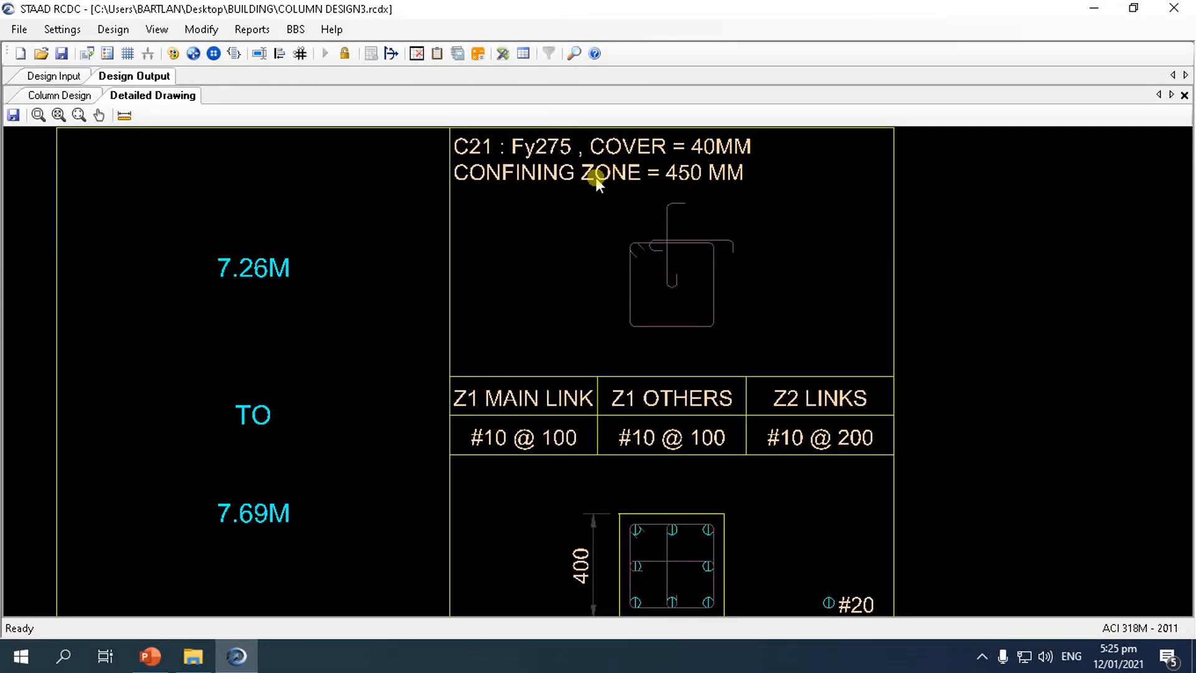
scroll(596, 183, "down", 1)
scroll(596, 183, "down", 2)
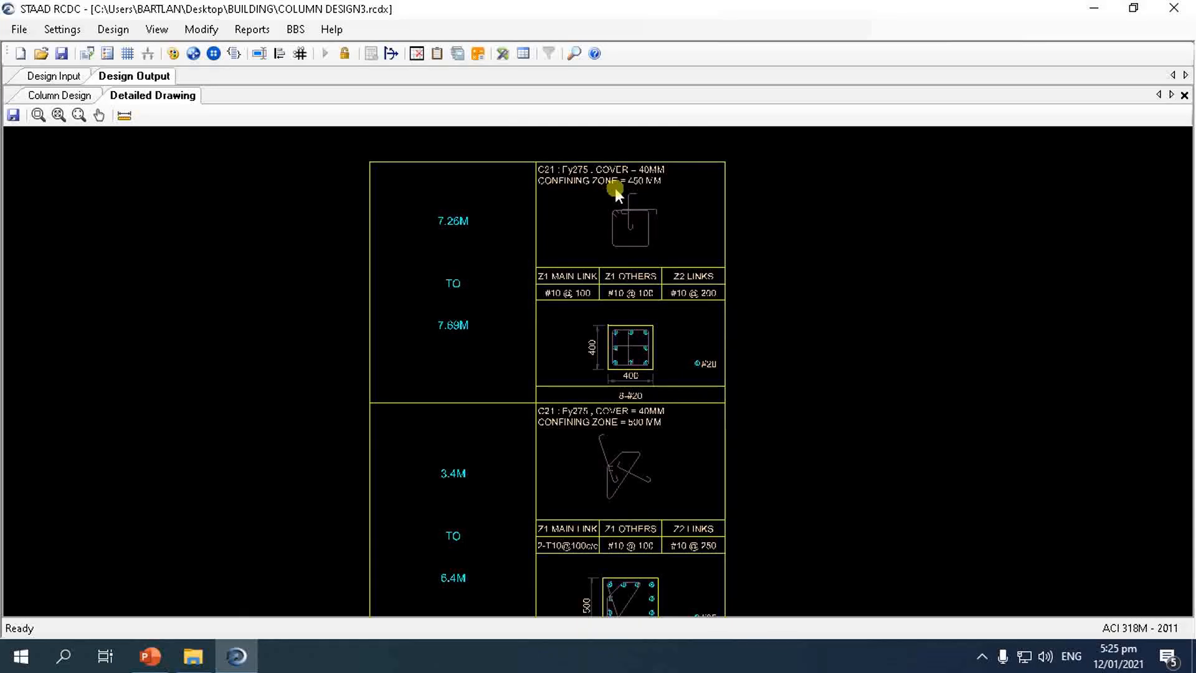
- Inspect C1's 0m to 3.4m section in the schedule, checking its bar layout, link shapes, link spacing and notes
scroll(629, 182, "down", 3)
scroll(636, 431, "up", 3)
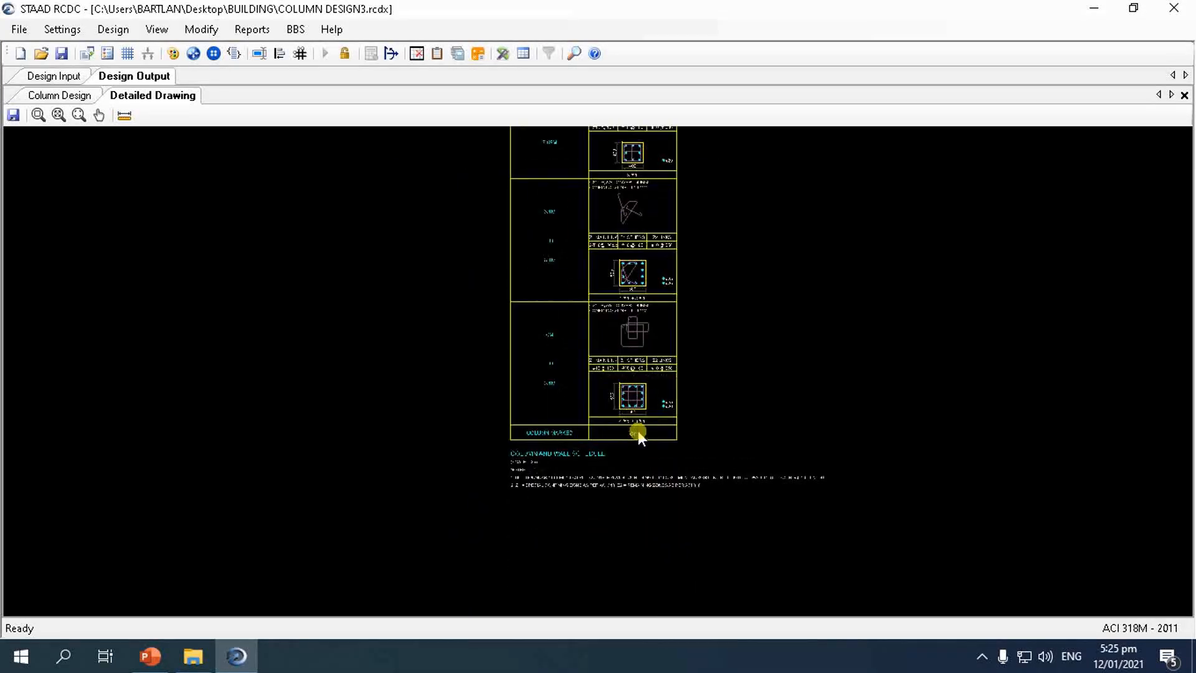
scroll(637, 431, "up", 2)
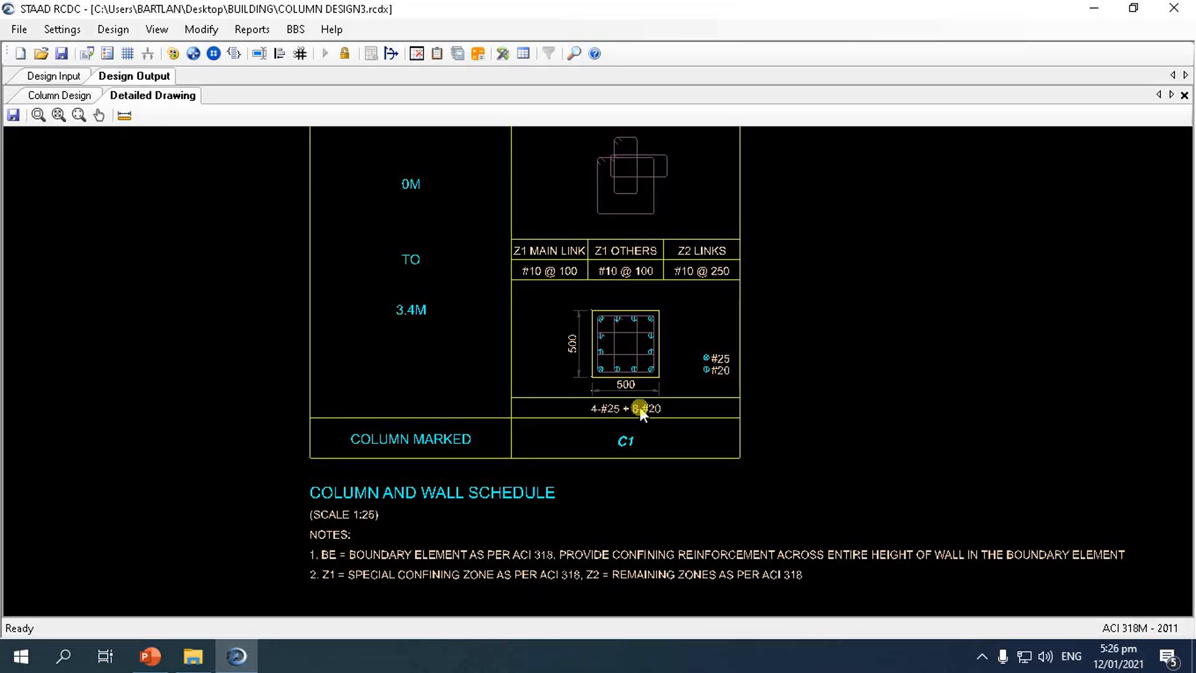
scroll(562, 428, "up", 1)
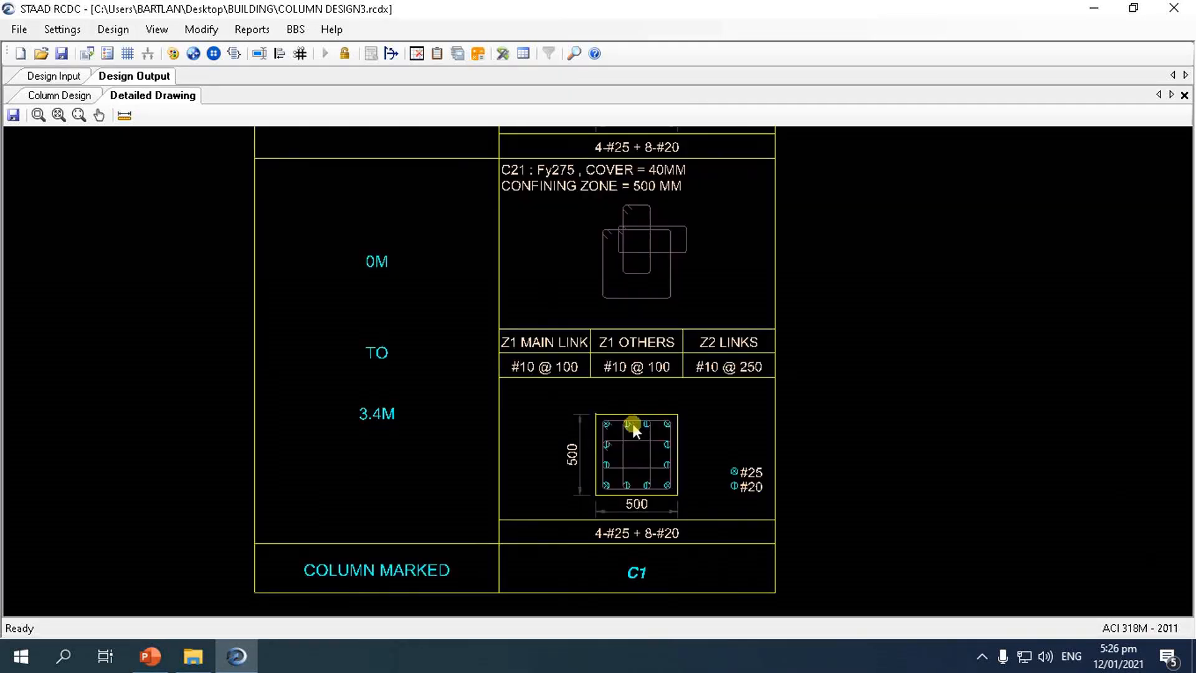
scroll(565, 375, "up", 2)
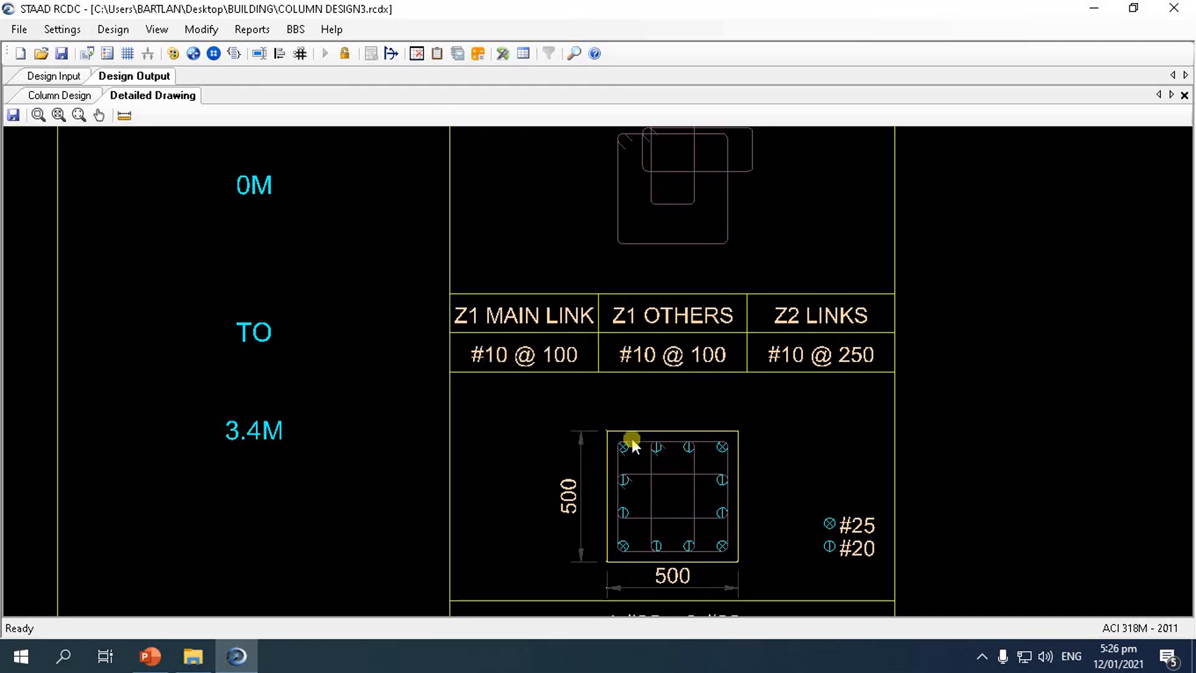
scroll(662, 366, "down", 2)
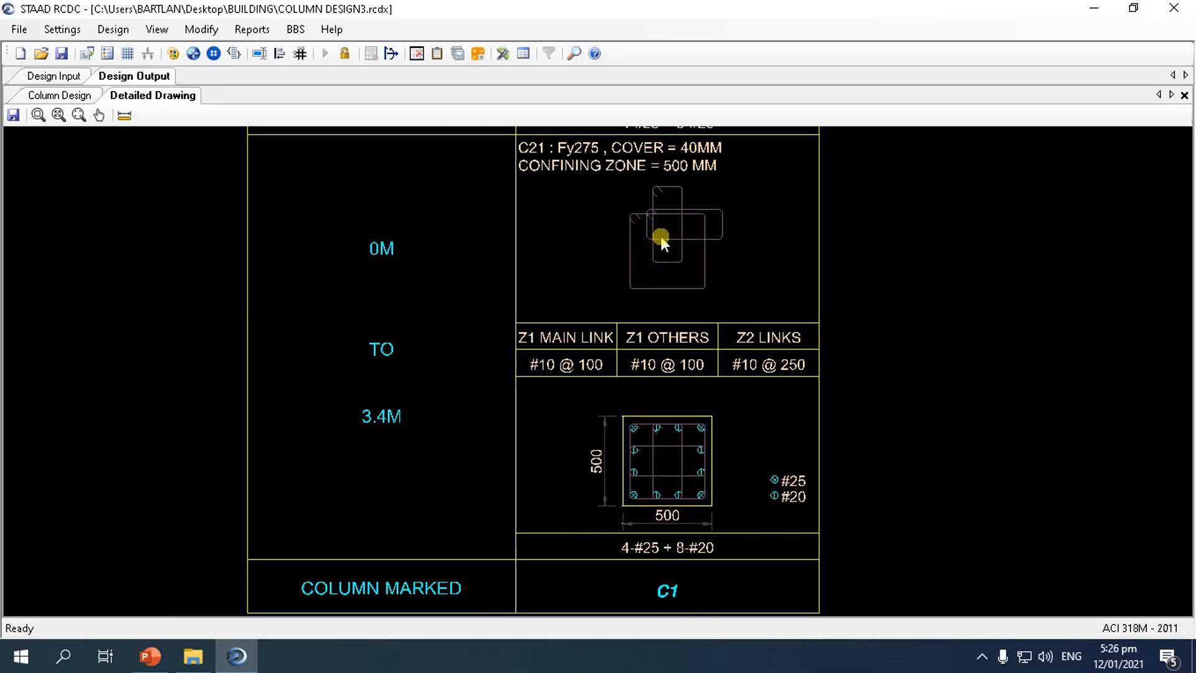
scroll(662, 243, "down", 1)
scroll(746, 365, "up", 1)
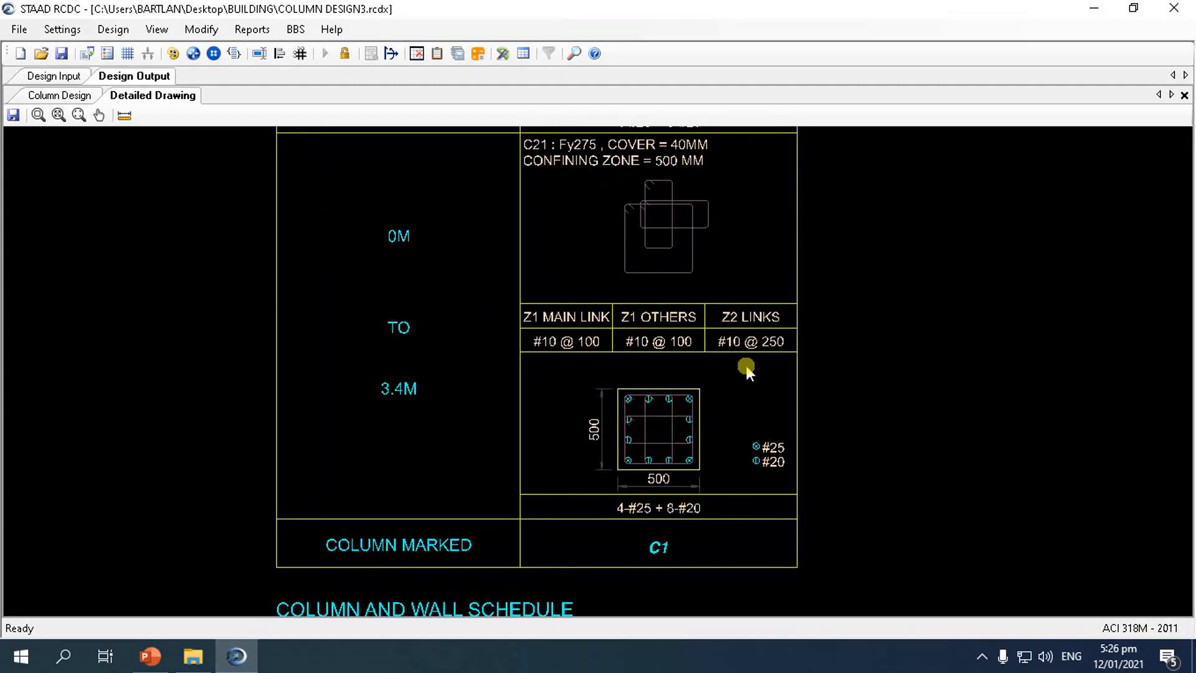
scroll(711, 399, "down", 4)
scroll(676, 398, "down", 1)
scroll(677, 377, "up", 1)
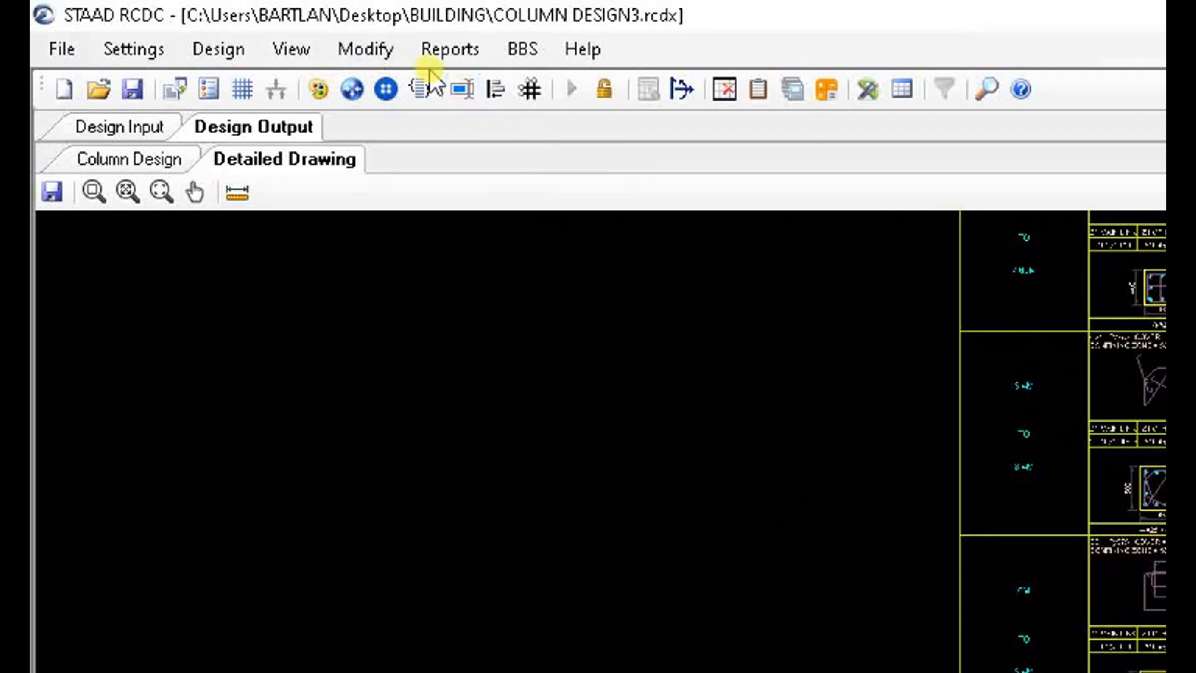
- Generate the elevation drawing for column C1
left_click(300, 53)
mouse_move(364, 56)
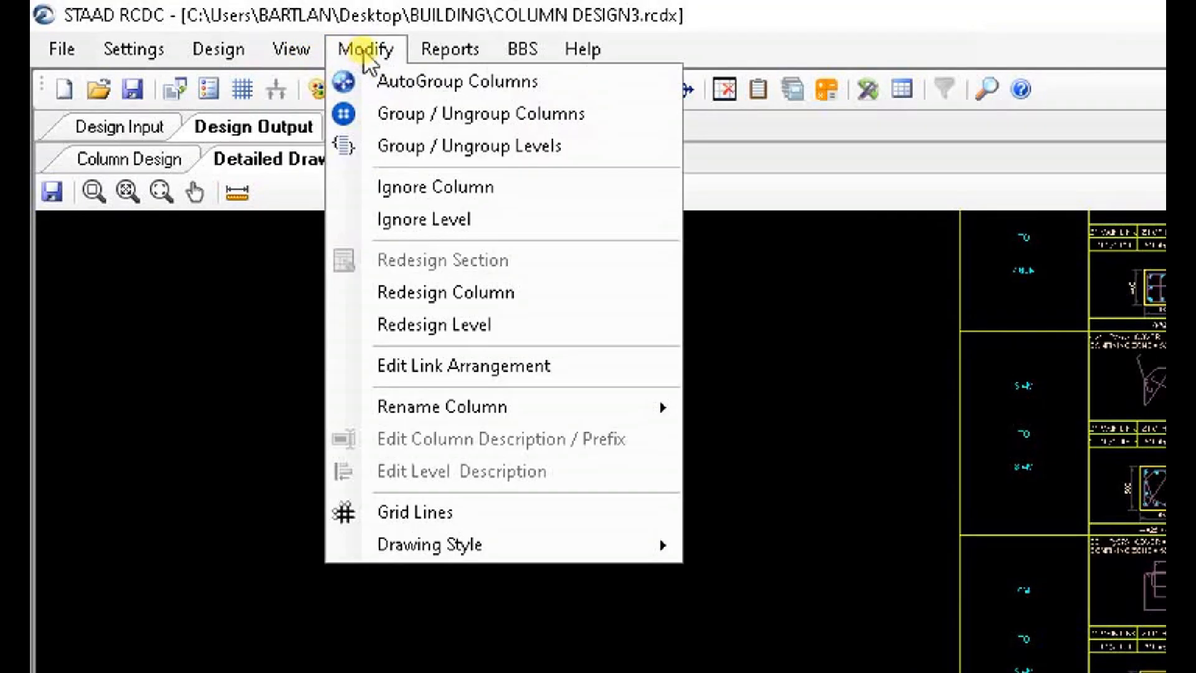
mouse_move(443, 59)
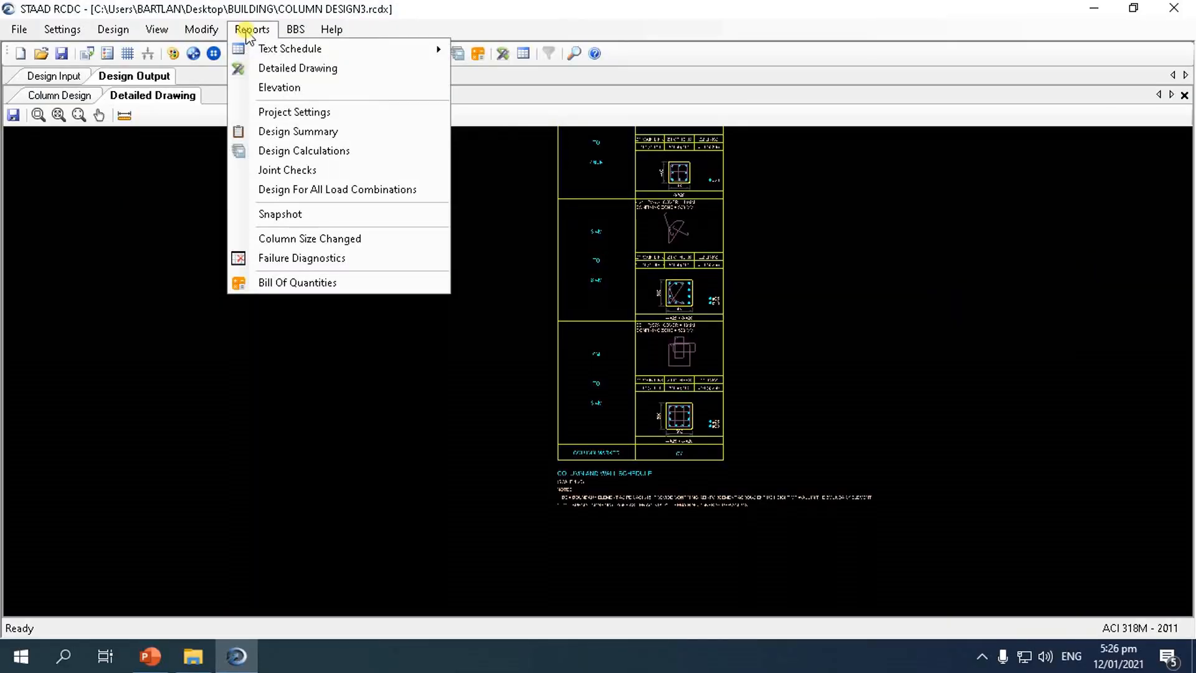
left_click(278, 87)
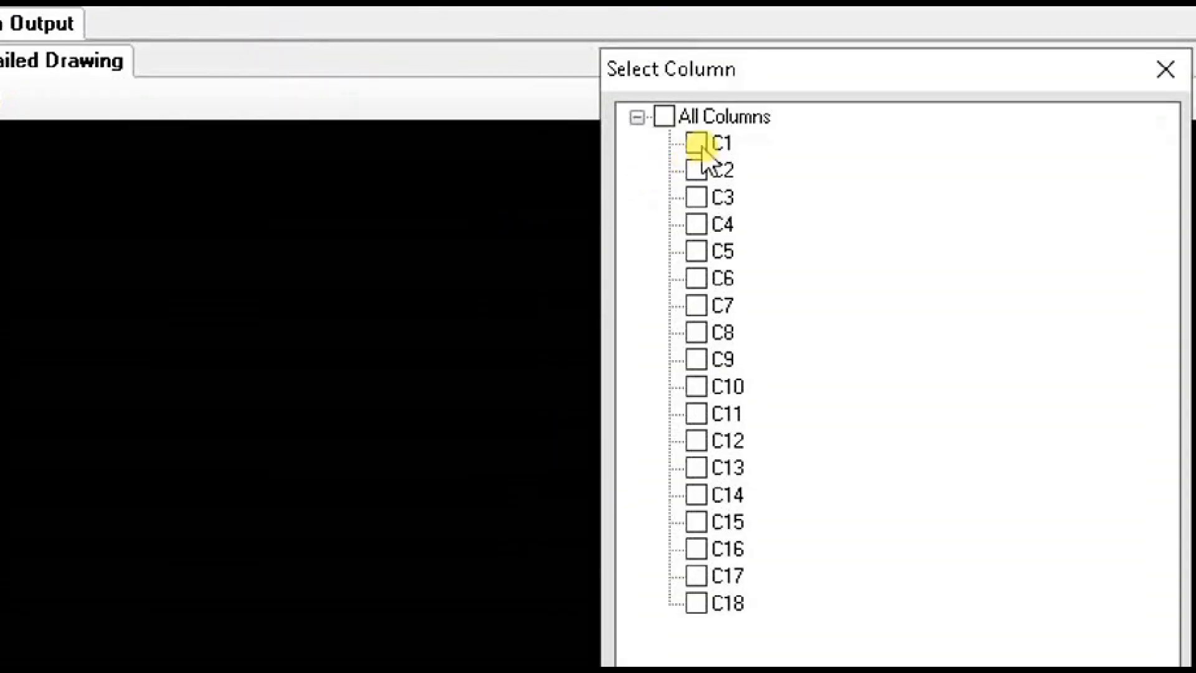
left_click(697, 145)
left_click(641, 523)
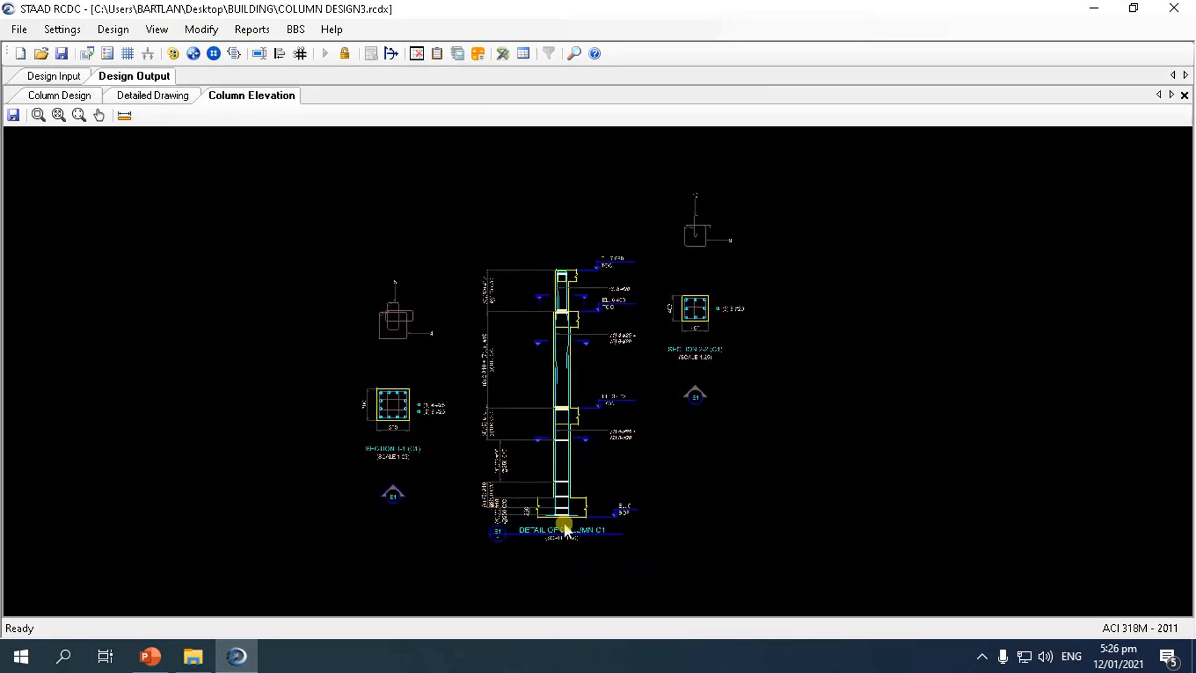
- Inspect Section 1-1 of column C1 in the elevation drawing, checking its dimensions, bar arrangement and the adjacent link spacing
scroll(574, 492, "up", 4)
scroll(572, 489, "up", 2)
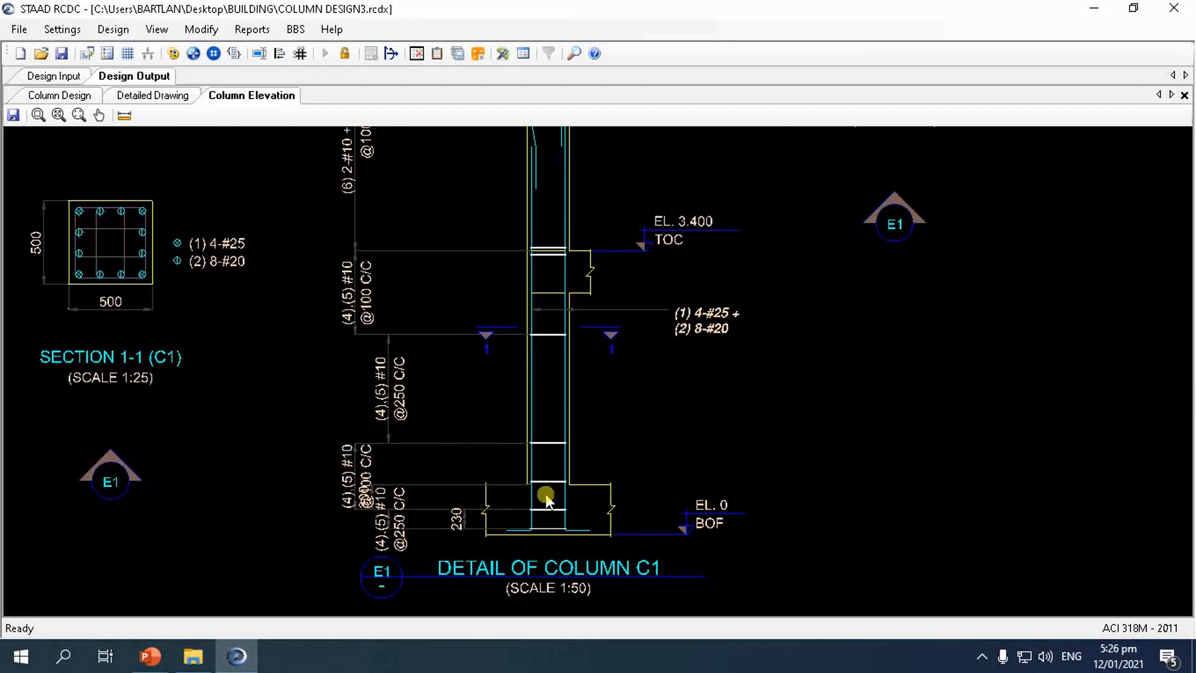
scroll(438, 248, "up", 2)
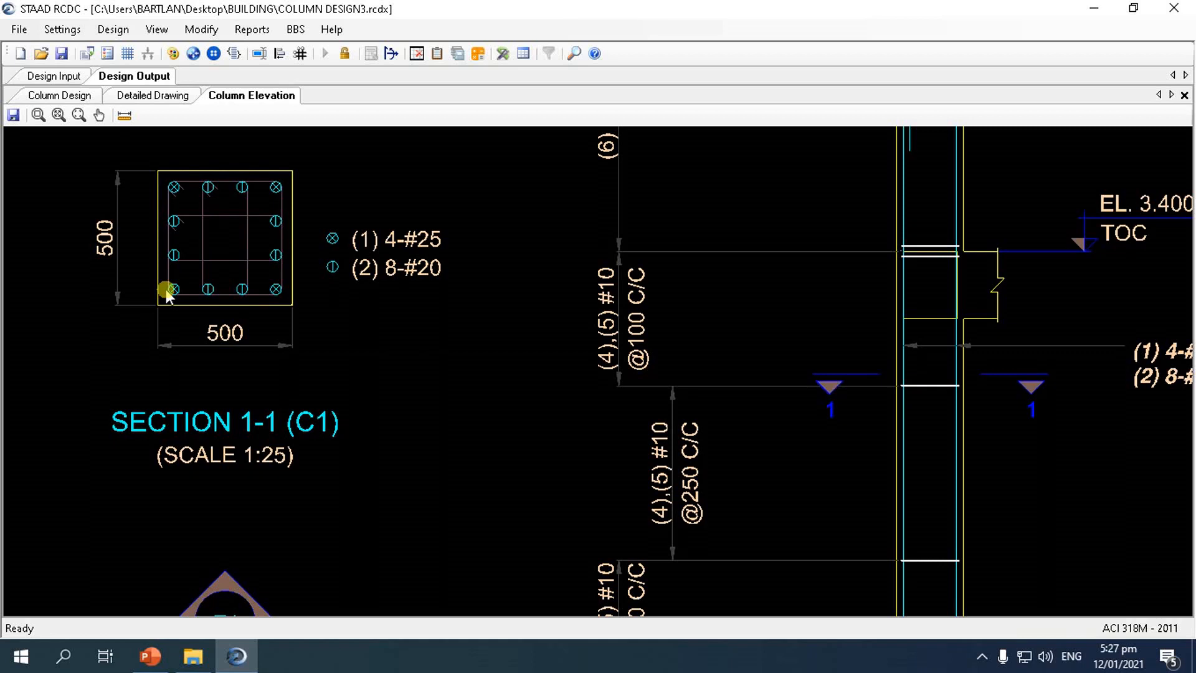
scroll(180, 266, "down", 1)
scroll(181, 261, "up", 1)
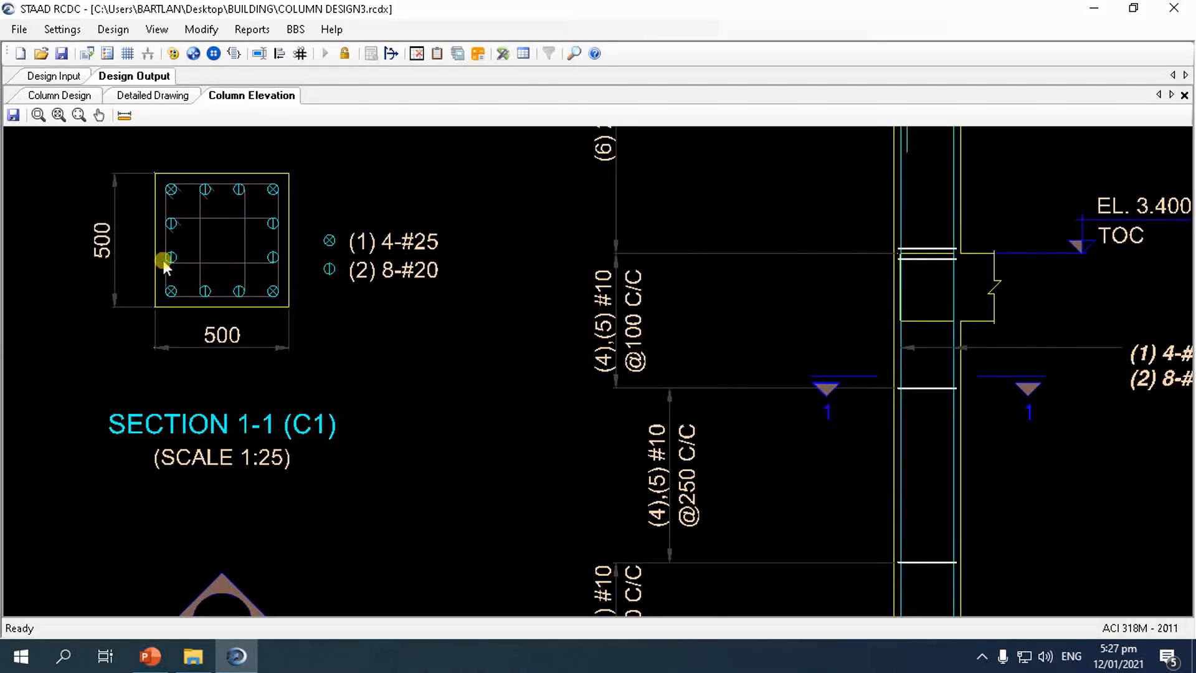
scroll(166, 266, "down", 2)
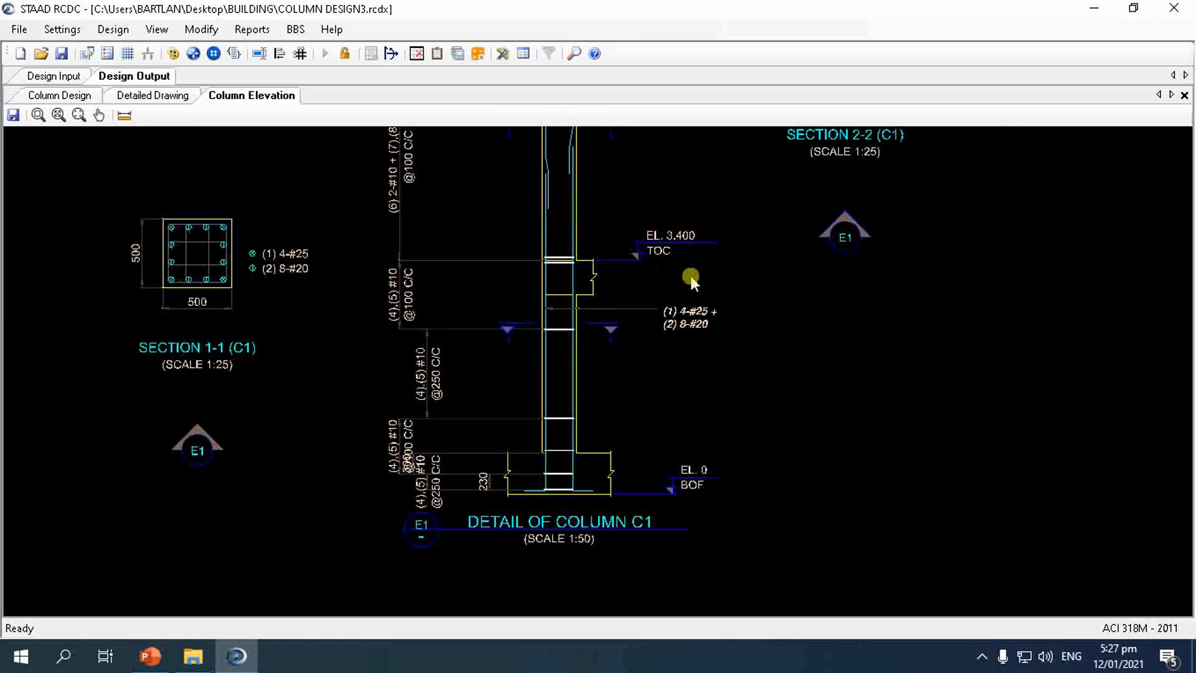
- Examine the lowest storey of column C1's elevation, checking the top-of-concrete and bottom-of-footing levels and the bars anchored in the footing
scroll(662, 277, "up", 1)
scroll(653, 251, "up", 1)
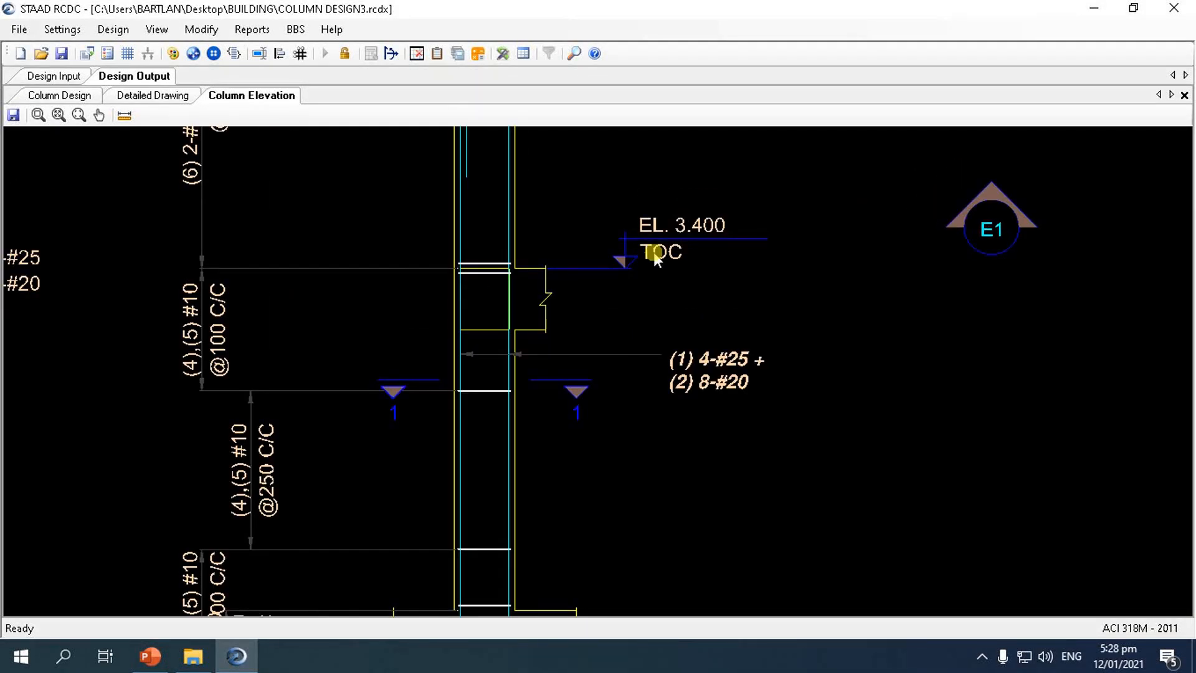
scroll(652, 251, "down", 2)
scroll(598, 422, "down", 1)
scroll(614, 435, "up", 2)
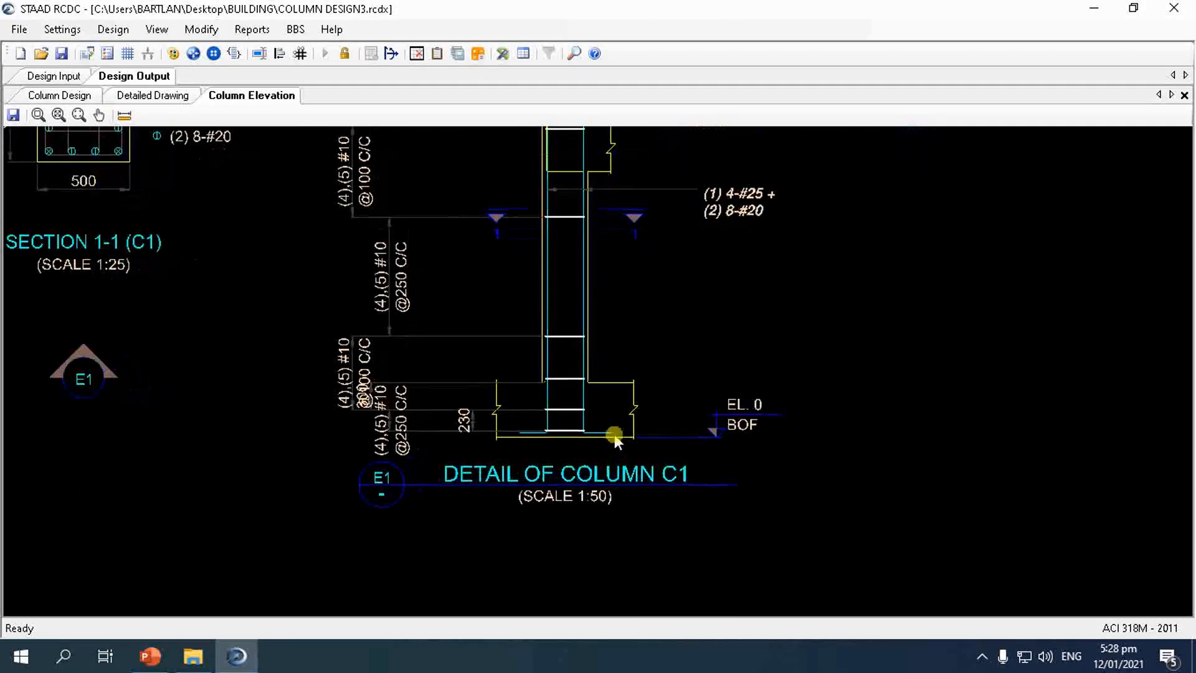
scroll(614, 435, "up", 1)
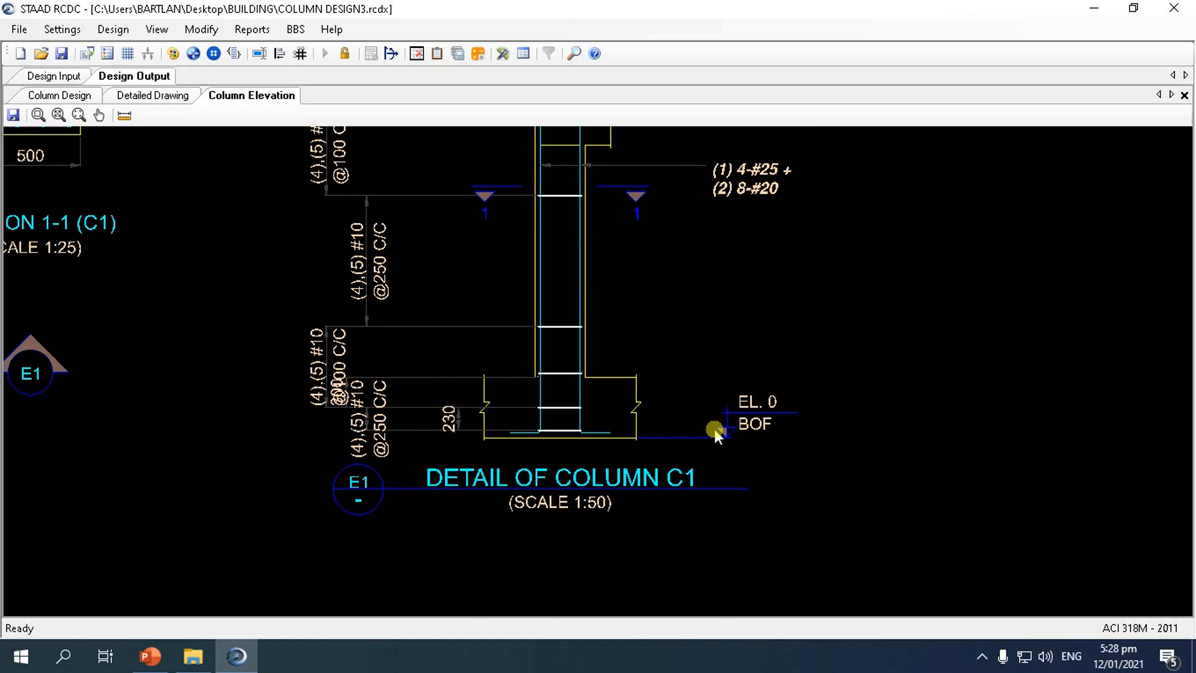
scroll(714, 428, "down", 1)
scroll(681, 163, "up", 1)
scroll(729, 369, "down", 1)
scroll(748, 324, "down", 2)
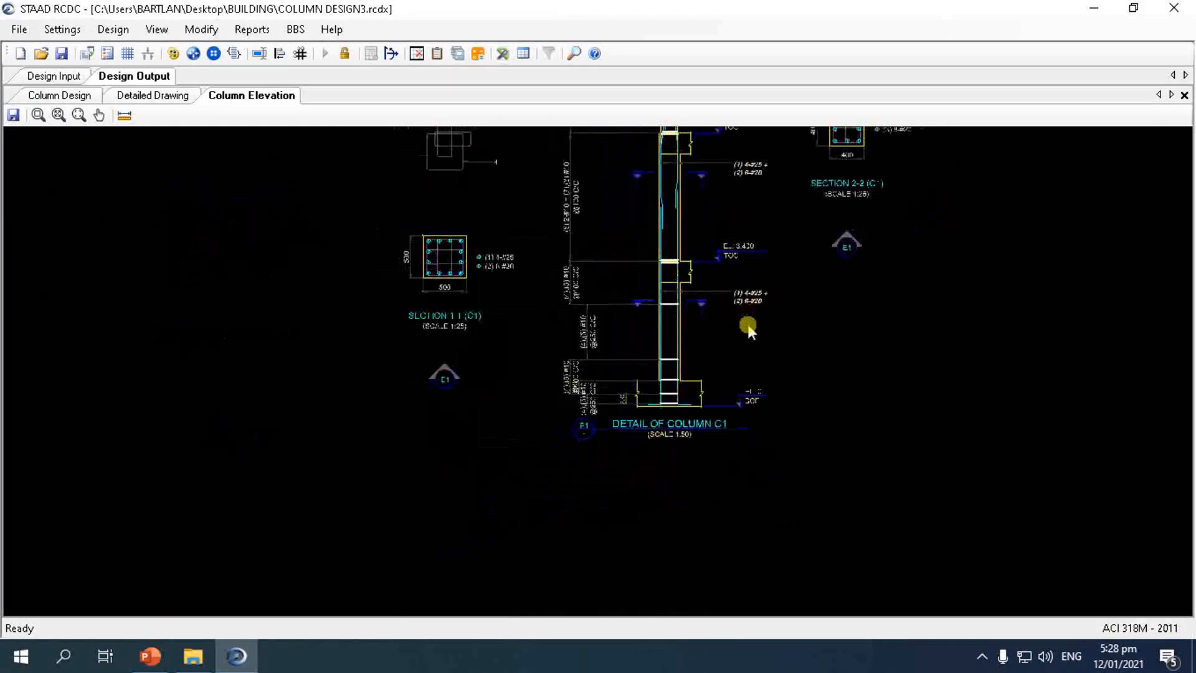
- Examine the upper storeys of column C1's elevation, checking the section change, main bars, link zones and floor levels
scroll(737, 178, "up", 2)
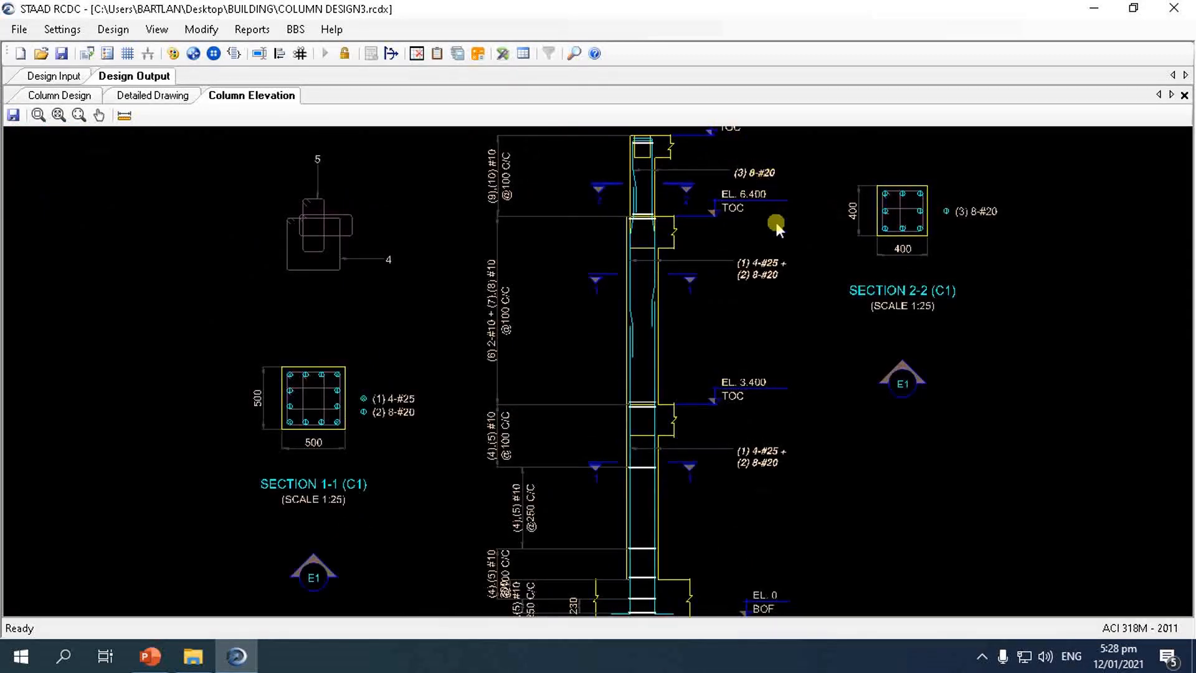
scroll(776, 227, "up", 1)
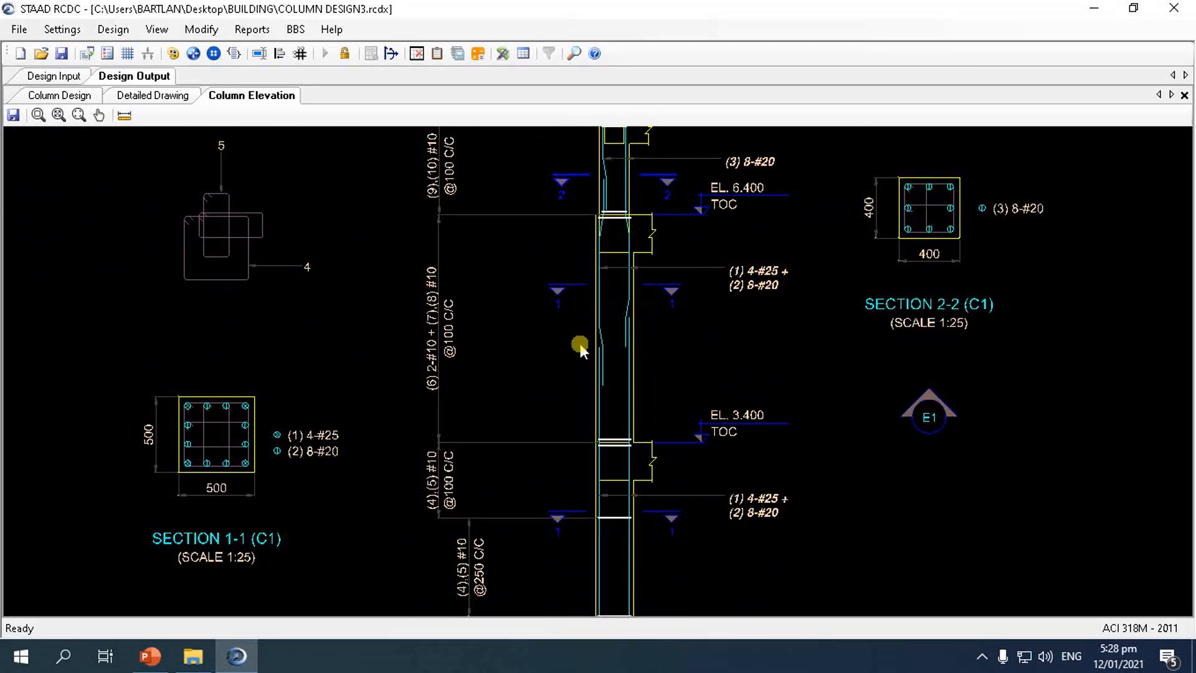
scroll(630, 363, "down", 1)
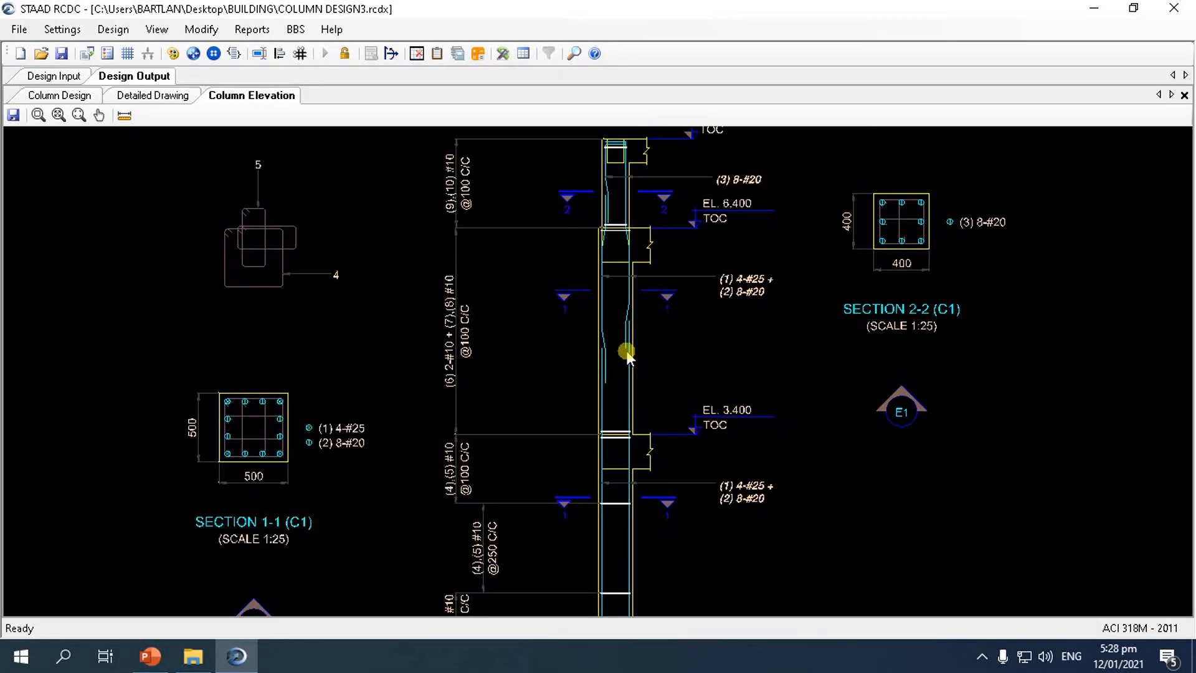
scroll(620, 162, "up", 4)
scroll(647, 270, "down", 3)
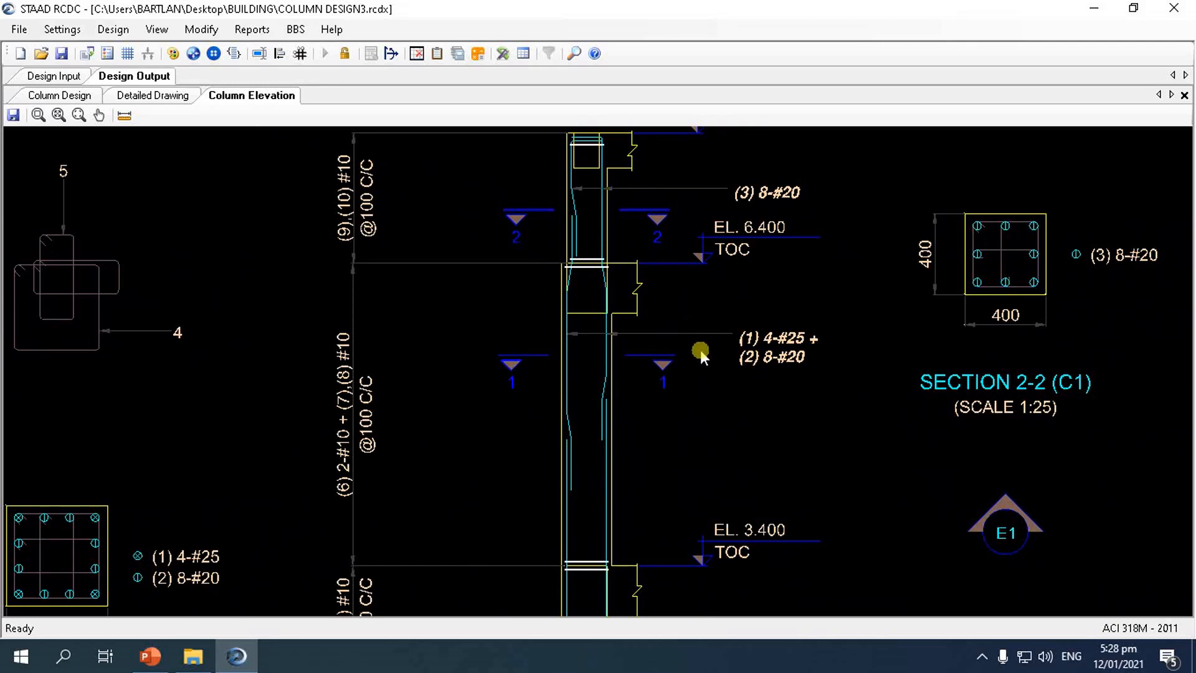
scroll(622, 293, "down", 3)
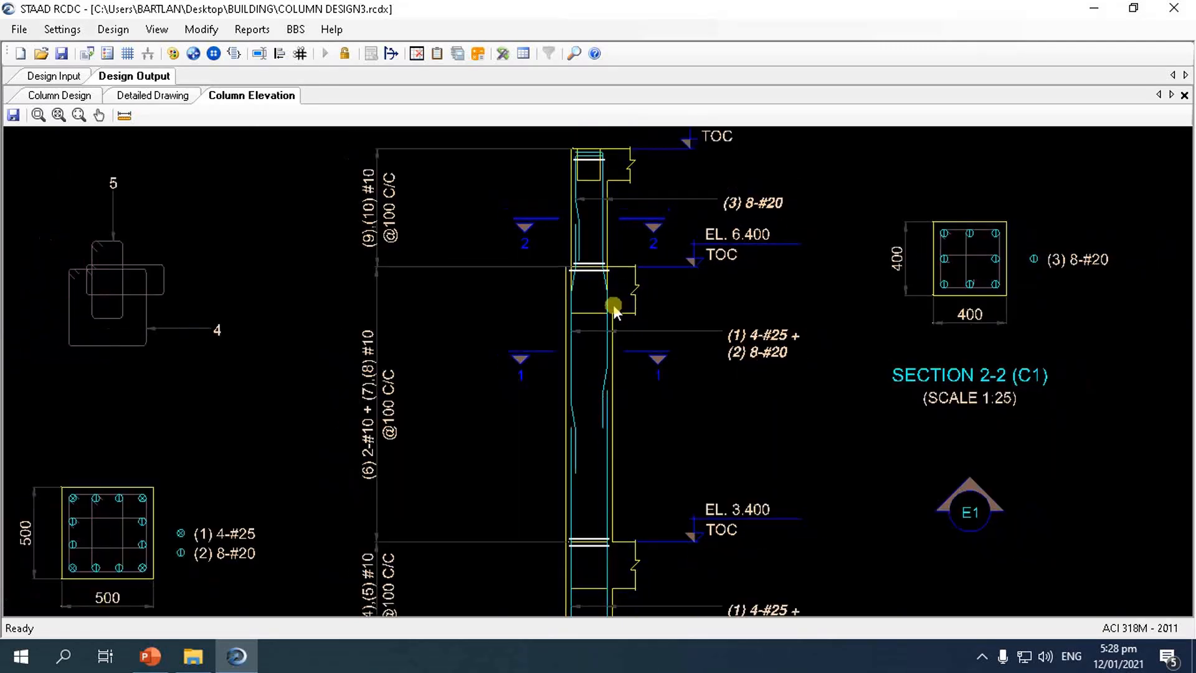
scroll(592, 168, "down", 2)
scroll(601, 184, "up", 6)
scroll(600, 277, "down", 3)
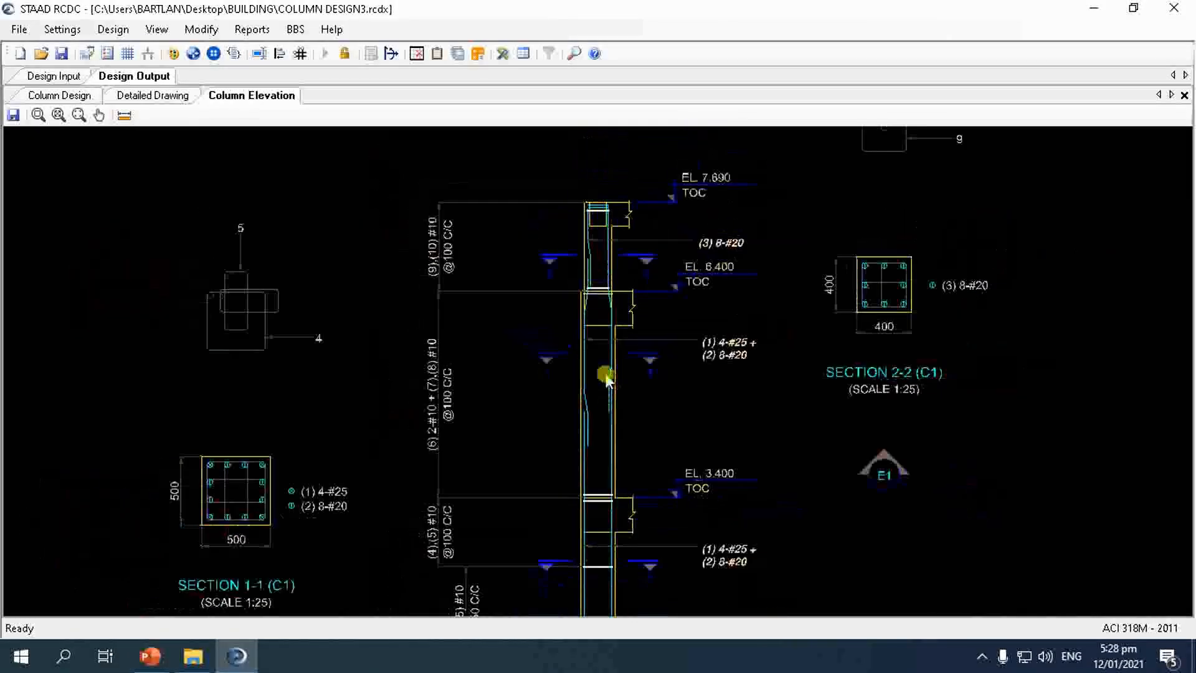
- Inspect the lap splices of column C1's main bars between elevations 3.400 and 6.400
scroll(608, 383, "up", 2)
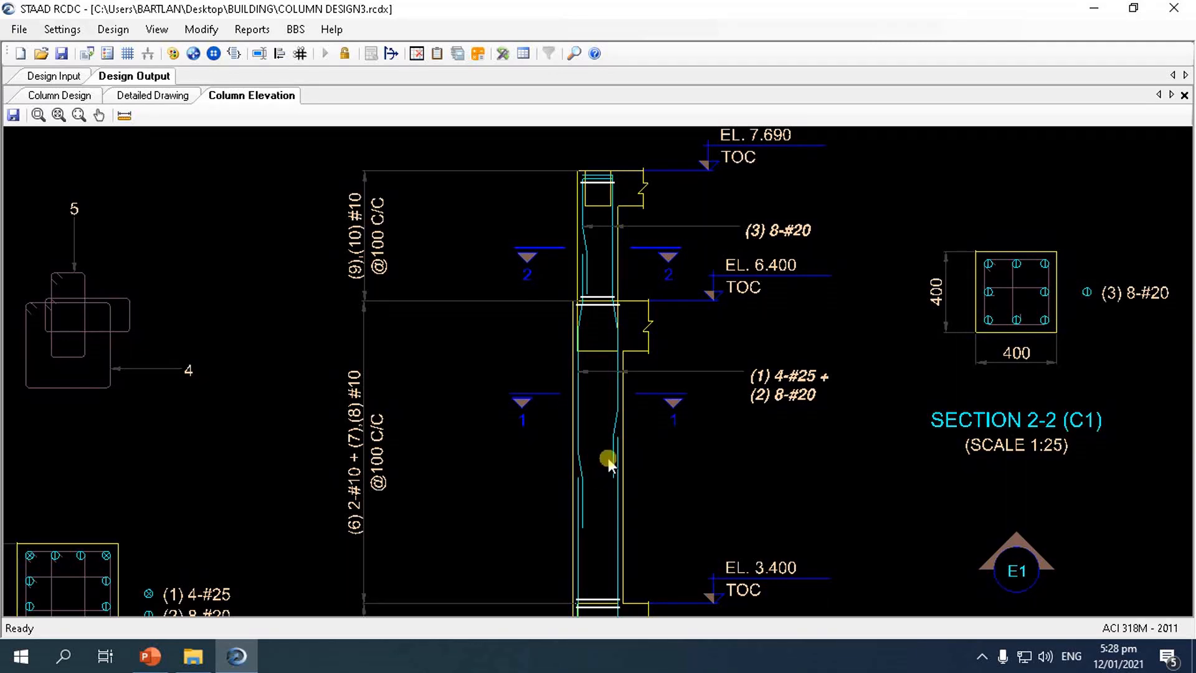
scroll(609, 459, "down", 2)
scroll(581, 483, "up", 3)
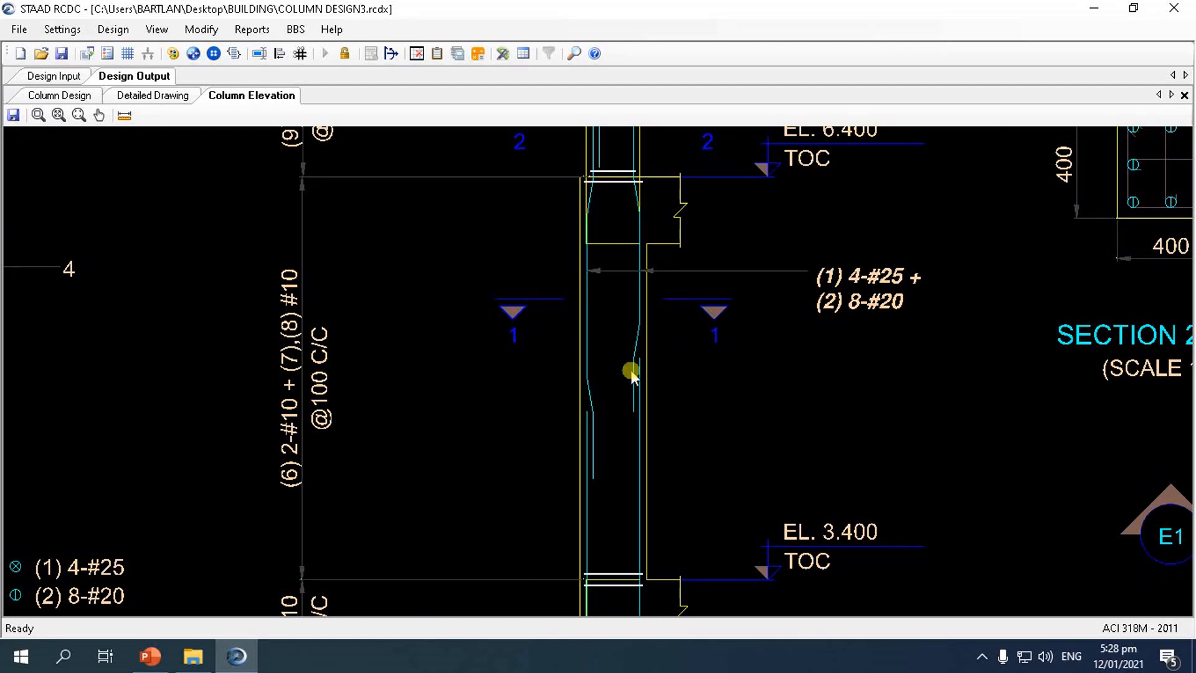
scroll(630, 383, "down", 1)
scroll(630, 384, "up", 2)
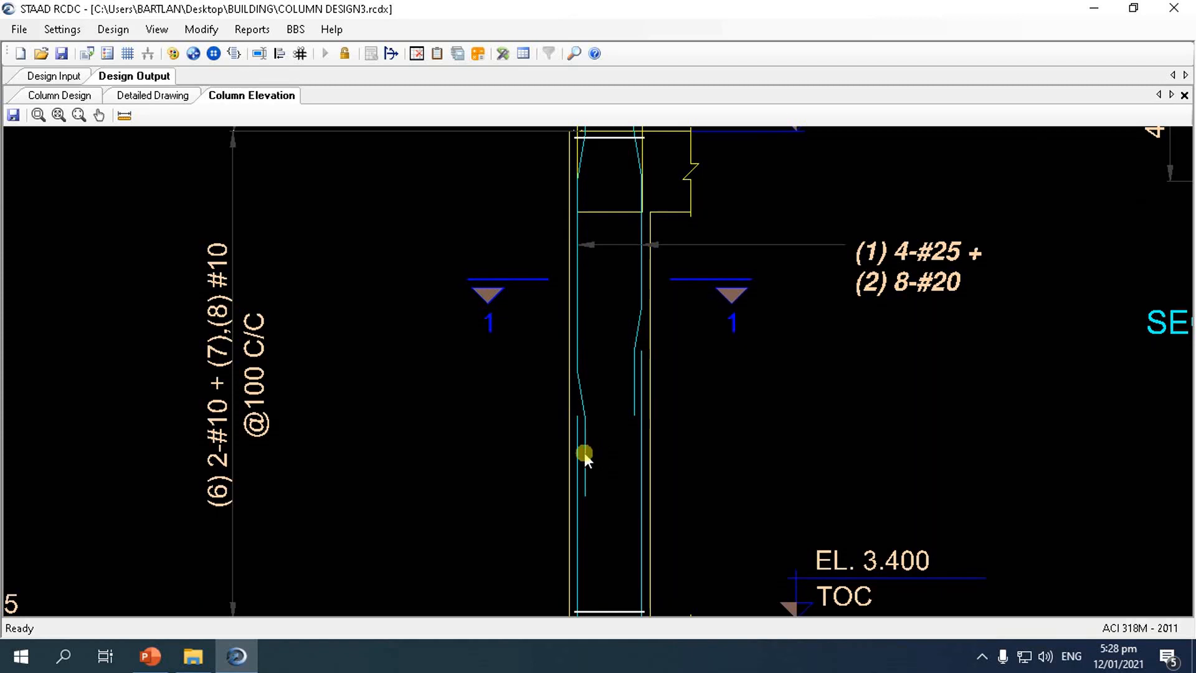
scroll(623, 336, "down", 5)
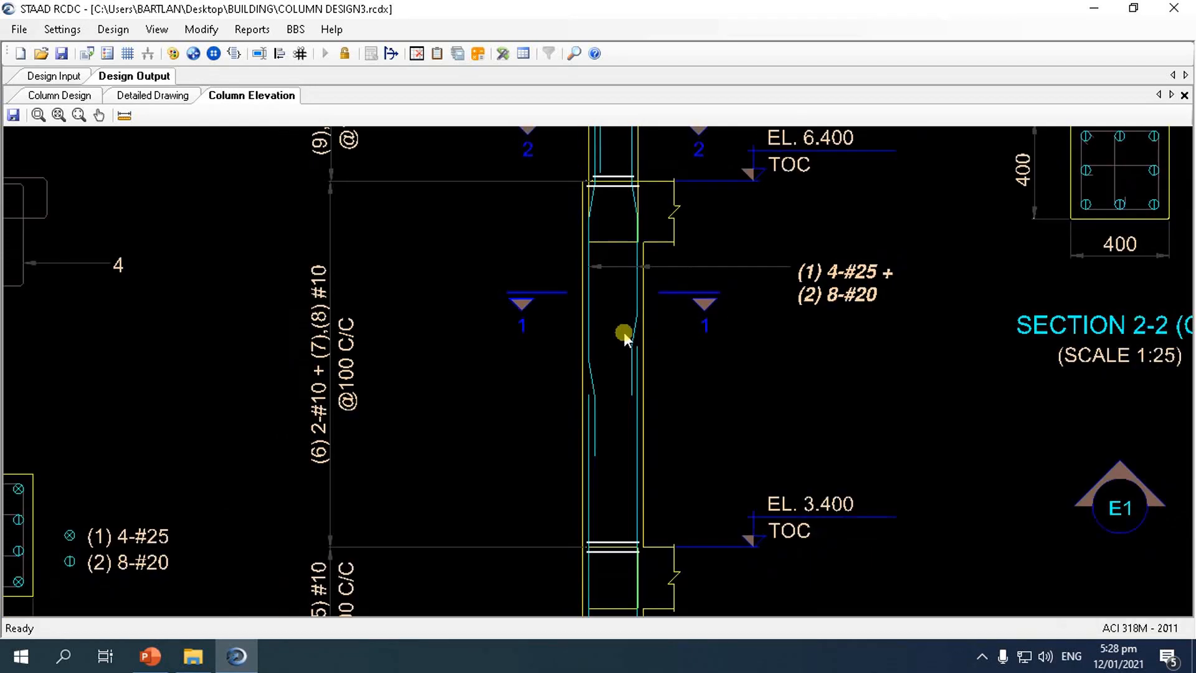
- Generate the bar bending schedule for column C1 as a drawing on screen
left_click(201, 29)
left_click(256, 30)
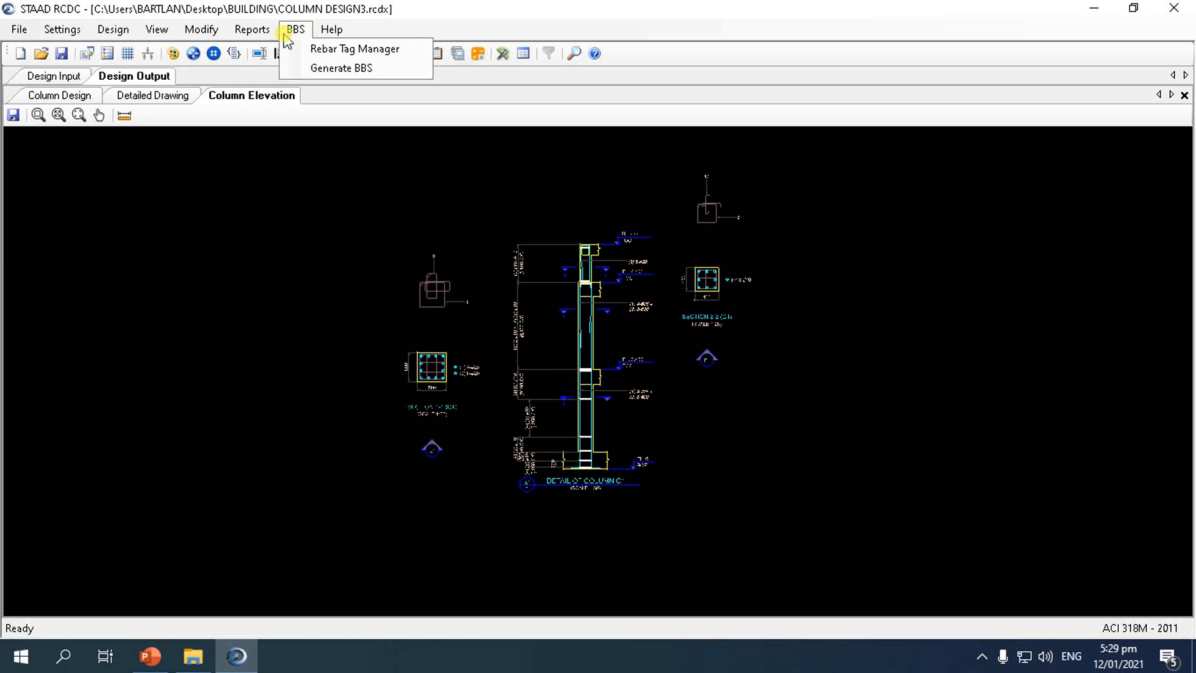
left_click(315, 79)
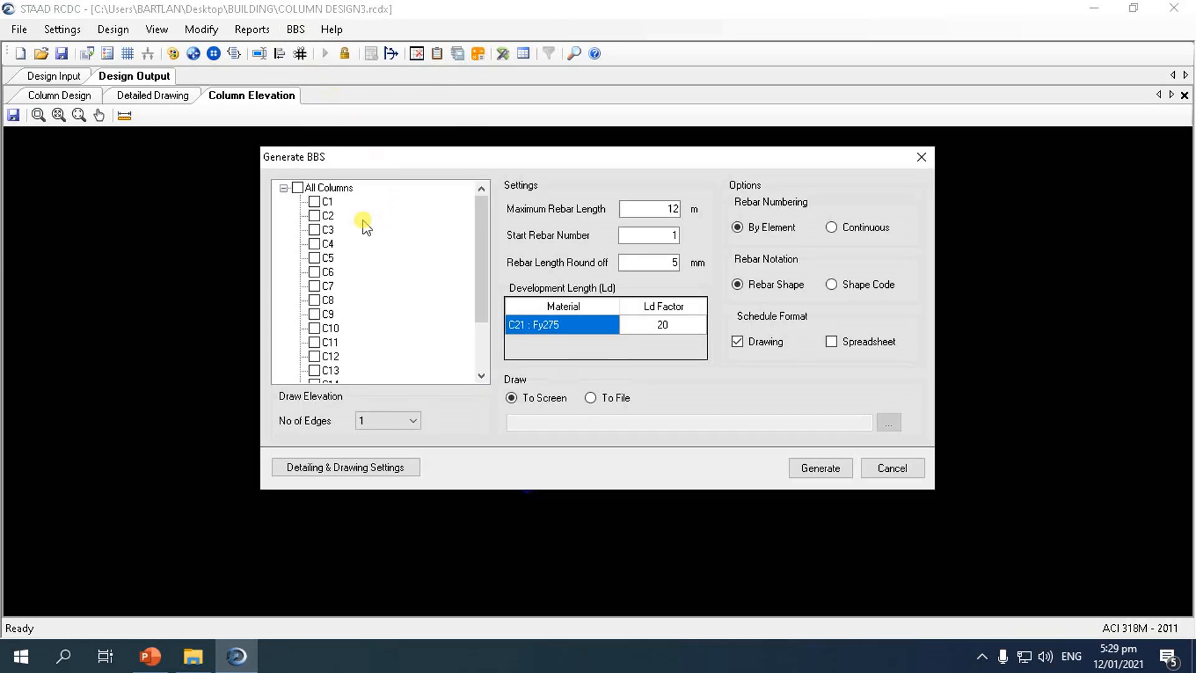
left_click(314, 202)
left_click(820, 467)
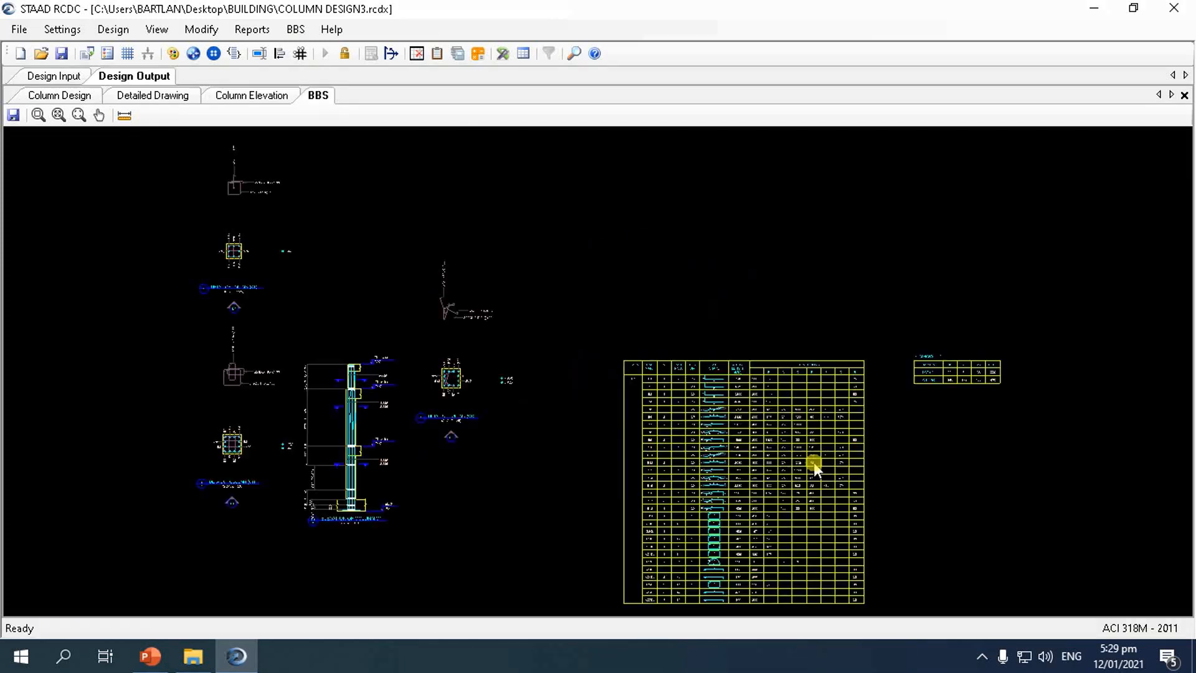
- Examine column C1's elevation in the bar bending schedule drawing, checking the bar and link marks along its lower storey
scroll(625, 293, "down", 2)
scroll(420, 381, "up", 5)
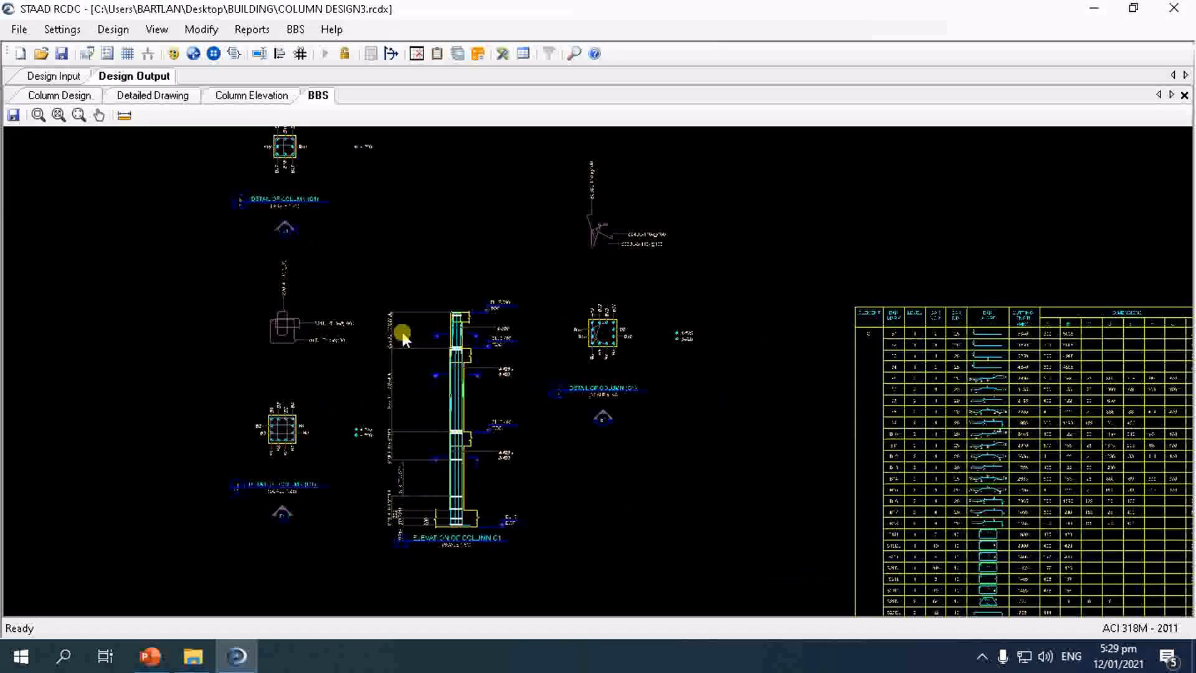
scroll(492, 405, "down", 2)
scroll(506, 336, "up", 2)
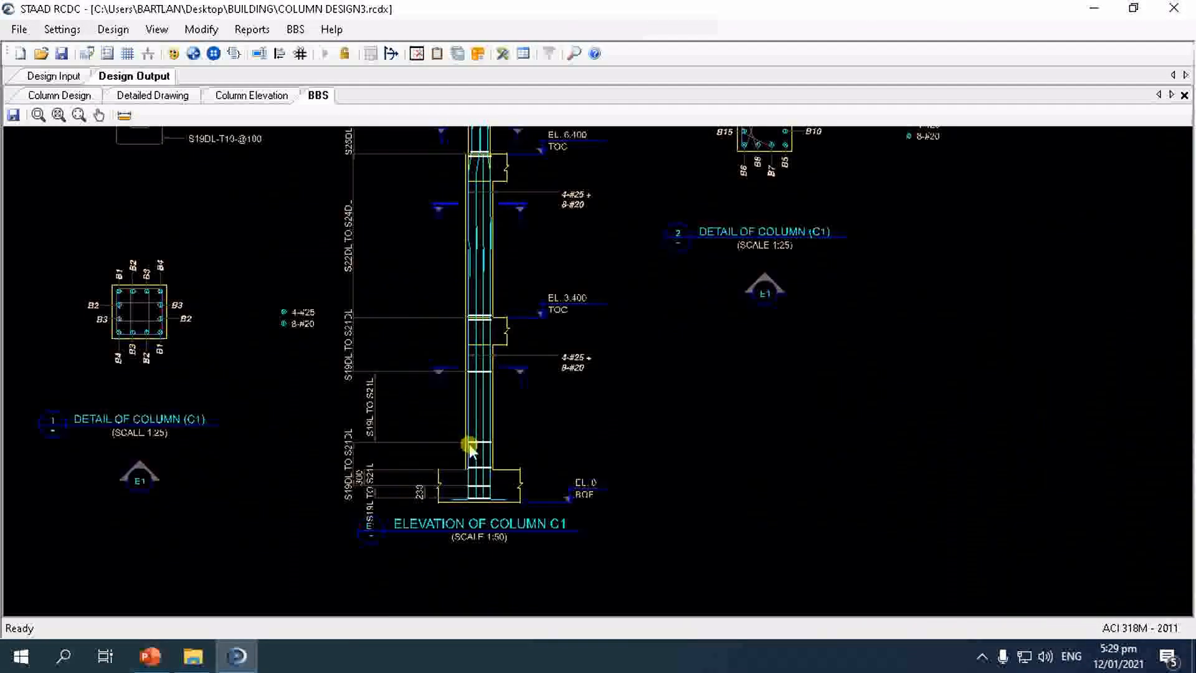
scroll(319, 522, "up", 1)
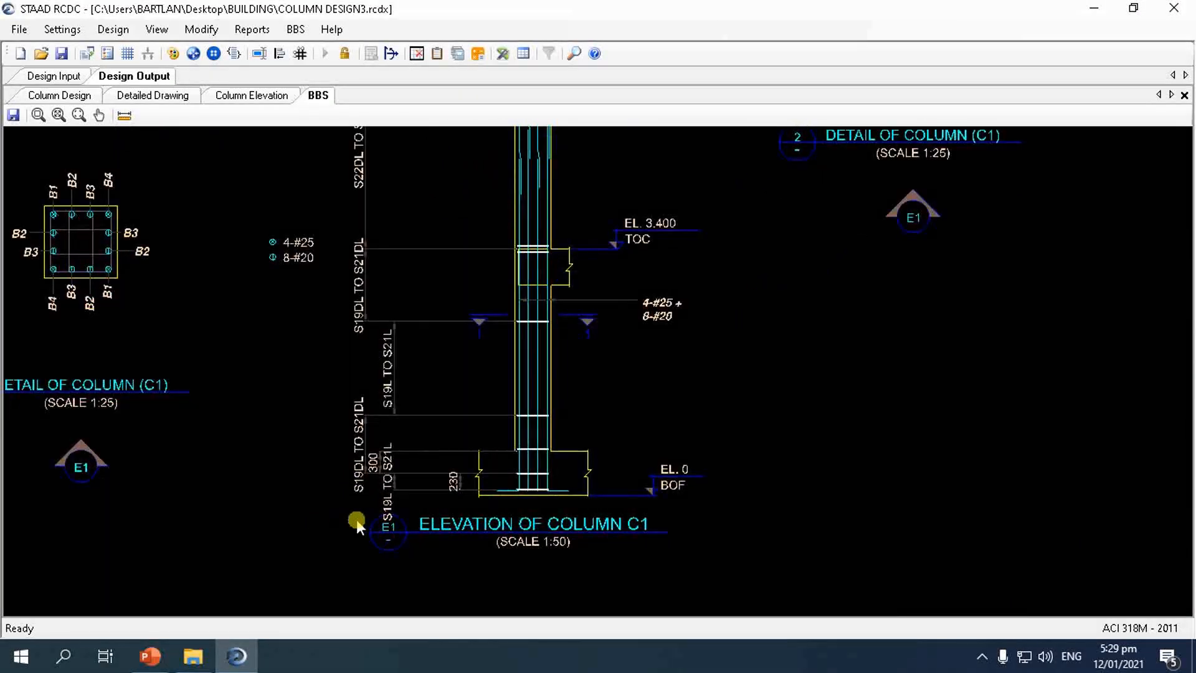
scroll(304, 476, "up", 1)
scroll(391, 496, "up", 1)
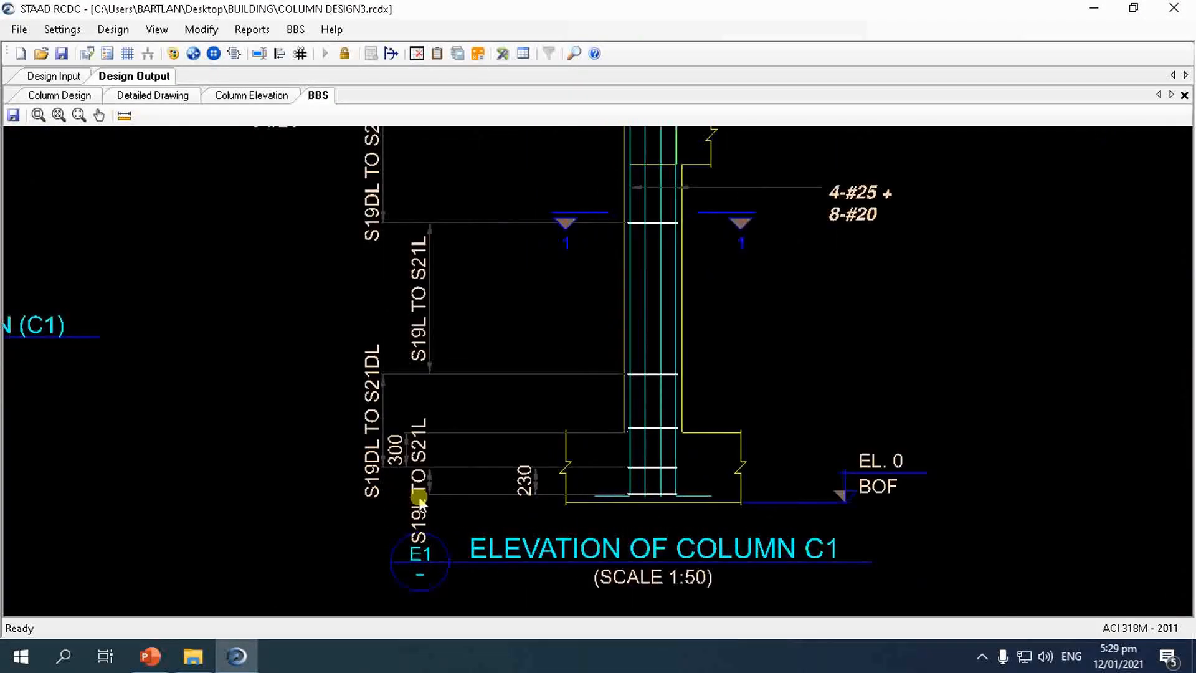
scroll(401, 529, "up", 2)
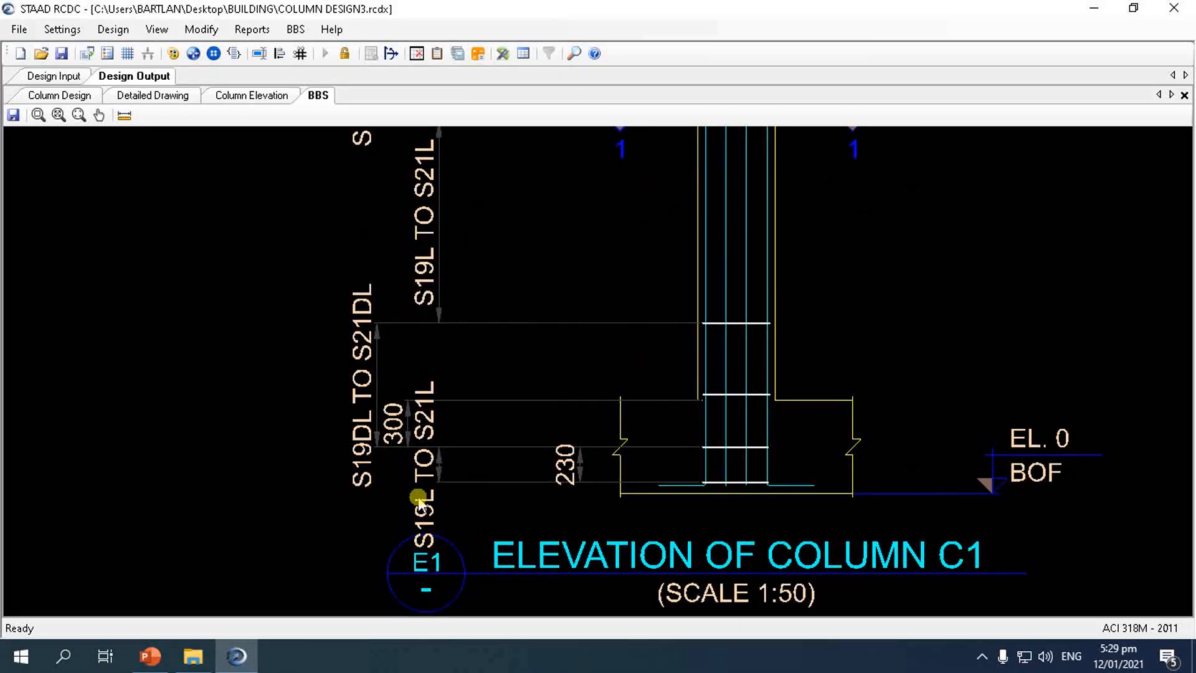
scroll(398, 480, "down", 1)
scroll(398, 480, "down", 2)
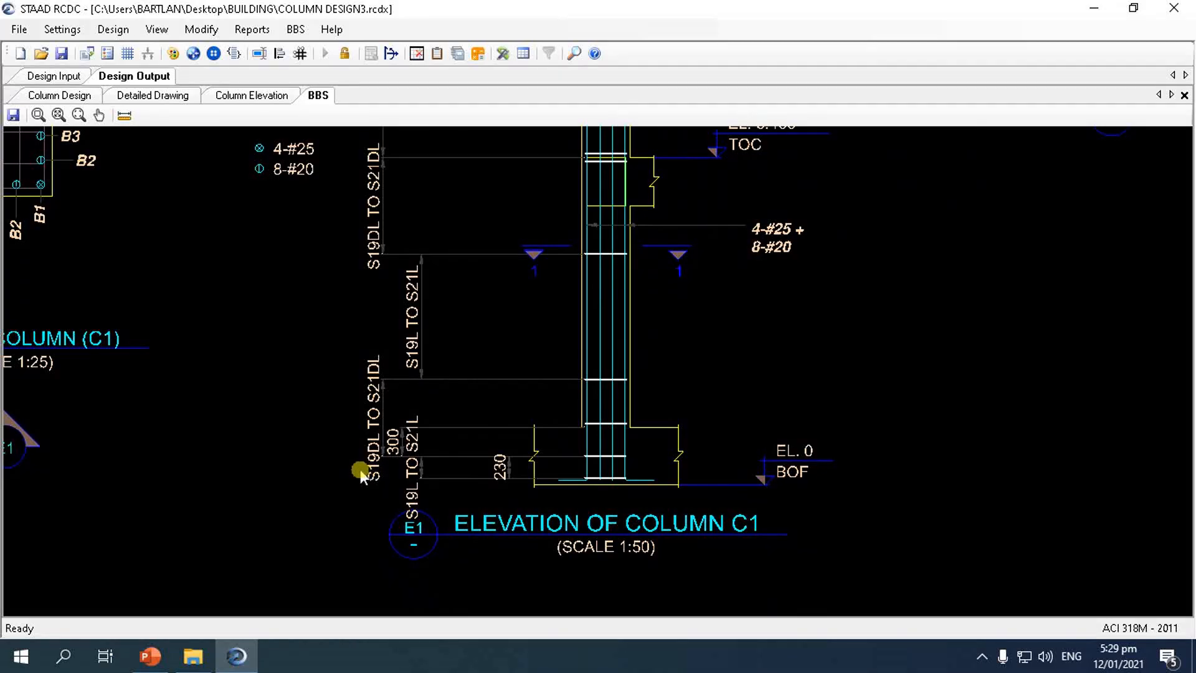
- Review column C1's bar bending schedule table, checking the bar marks, numbers, diameters, shapes, cutting lengths and dimensions
scroll(359, 470, "down", 3)
scroll(614, 408, "down", 1)
scroll(866, 306, "up", 1)
scroll(678, 358, "up", 2)
scroll(609, 259, "down", 1)
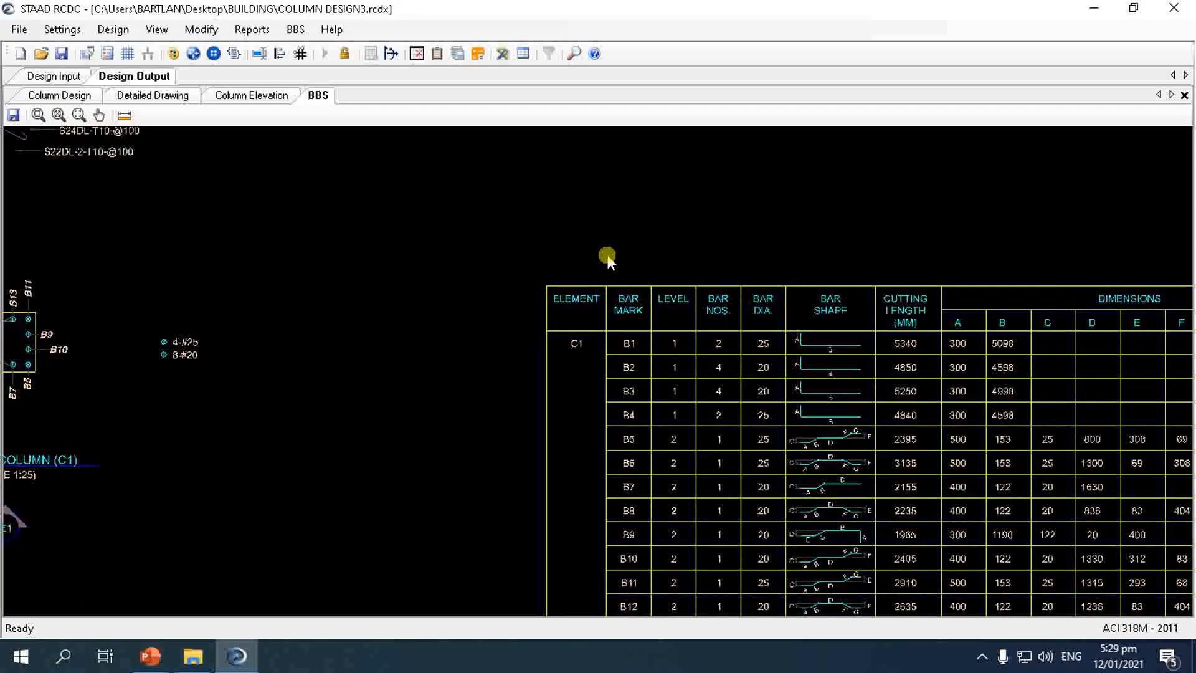
scroll(608, 274, "down", 1)
scroll(593, 561, "down", 1)
scroll(658, 499, "up", 3)
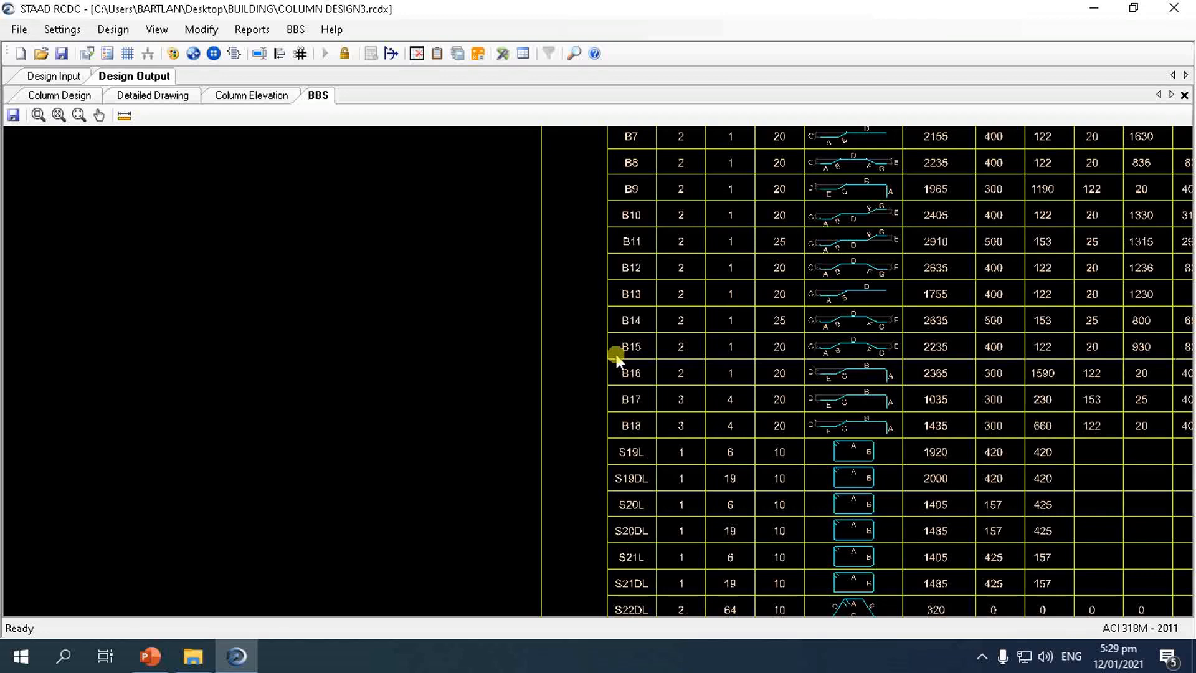
scroll(615, 358, "down", 2)
scroll(786, 520, "up", 2)
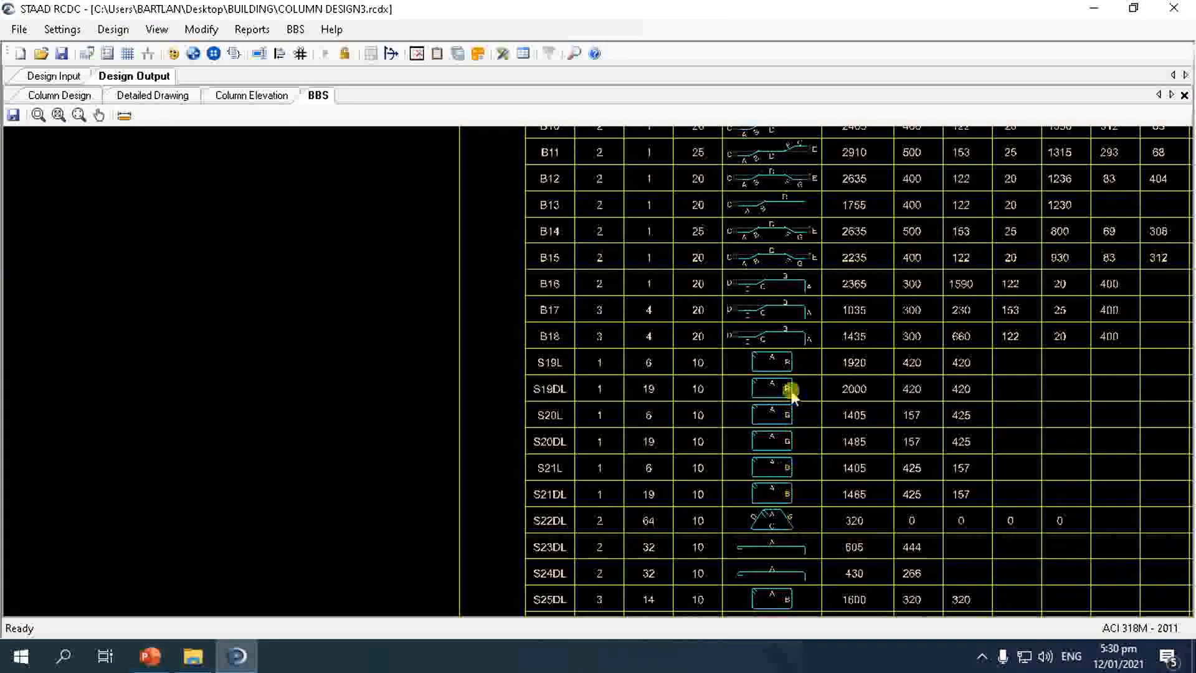
- Generate the design summary report for the columns
left_click(295, 29)
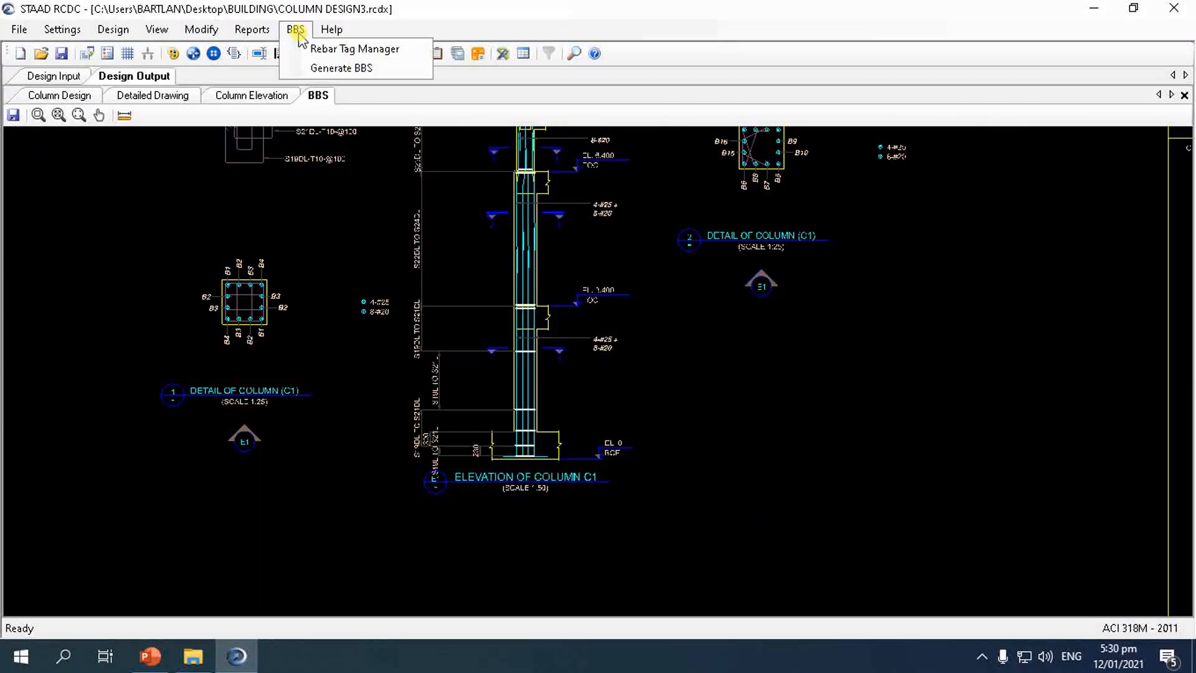
mouse_move(267, 34)
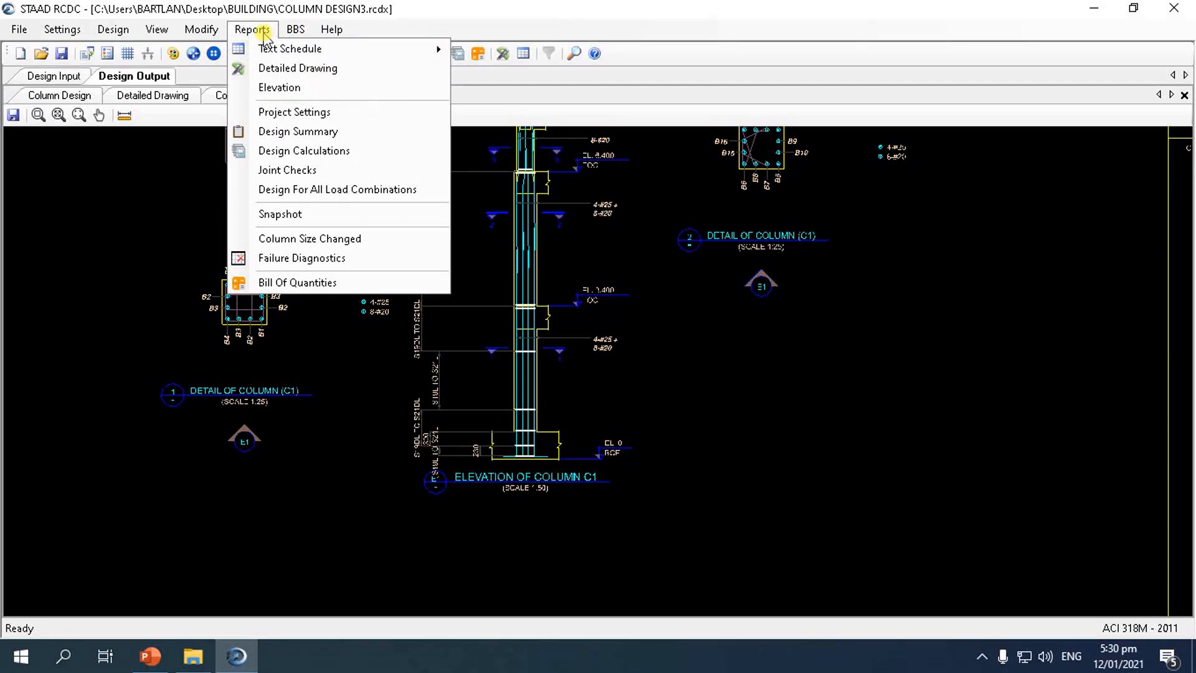
left_click(280, 131)
- Review the design summary tables for each column, checking sizes, forces, interaction ratios, main reinforcement and links
scroll(360, 252, "down", 10)
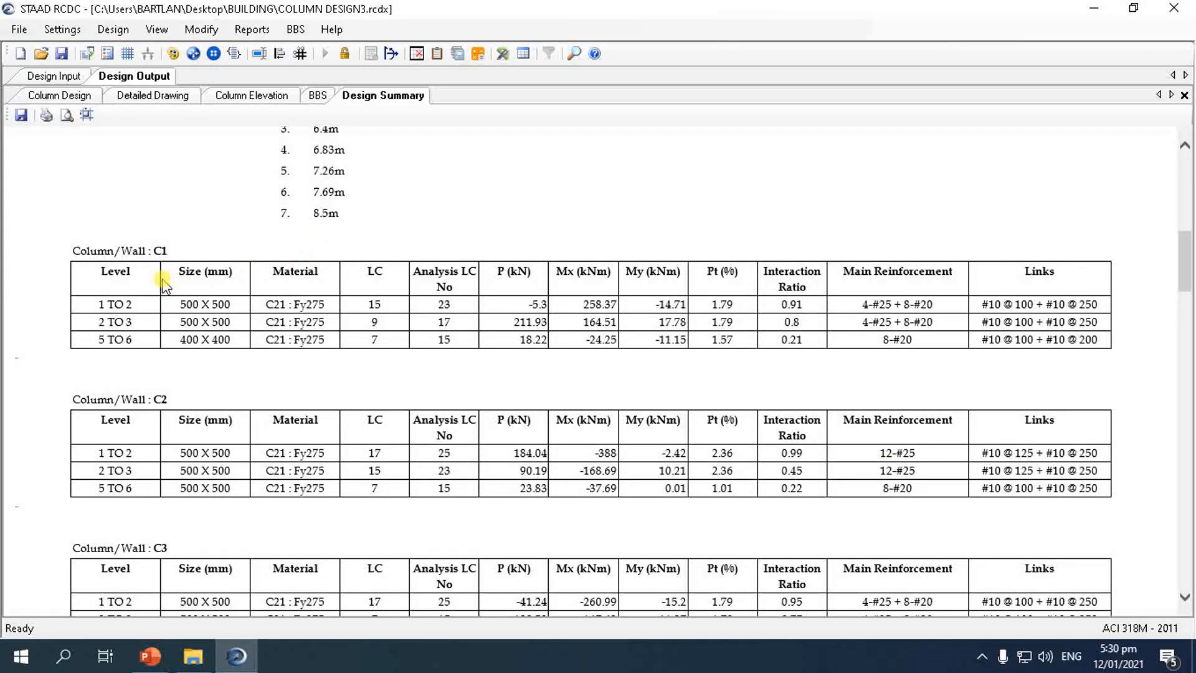
scroll(260, 298, "up", 3)
scroll(267, 330, "down", 3)
scroll(701, 304, "down", 5)
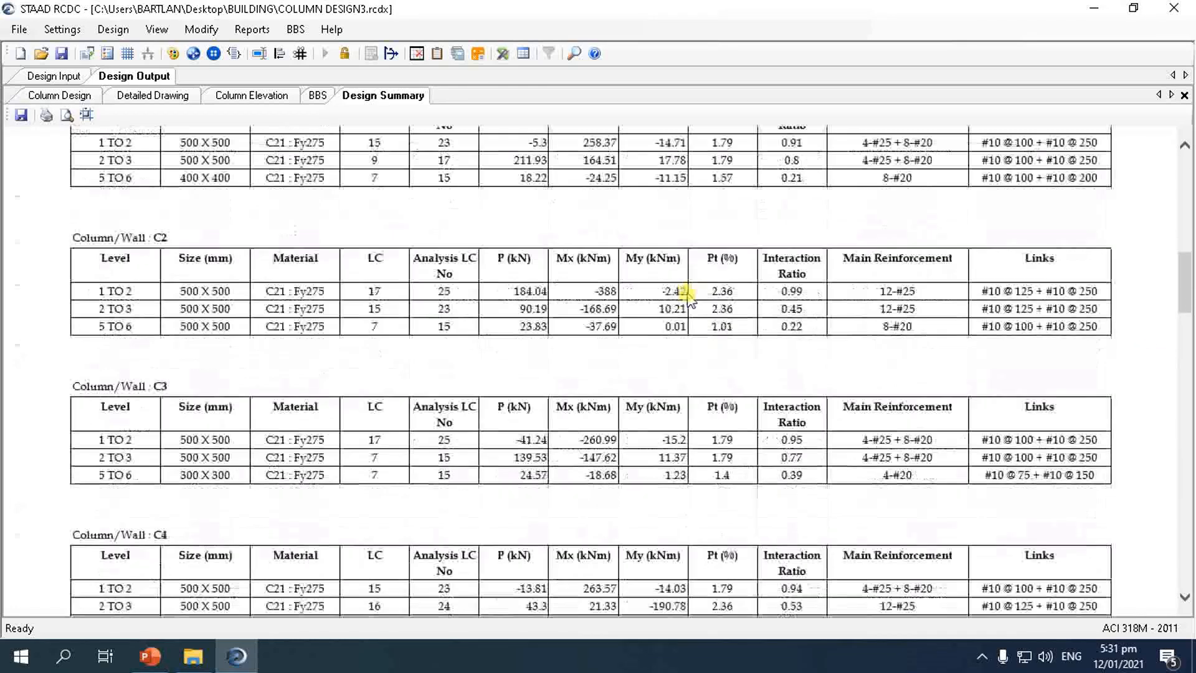
scroll(678, 303, "down", 20)
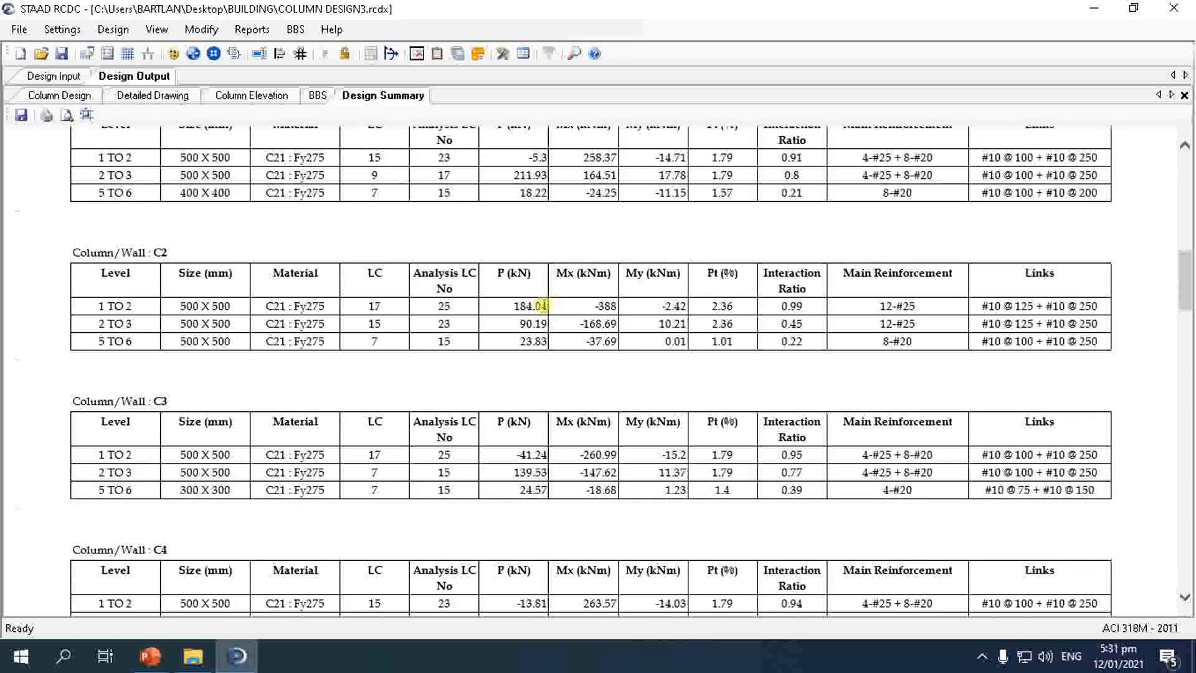
scroll(607, 311, "down", 1)
scroll(607, 312, "down", 10)
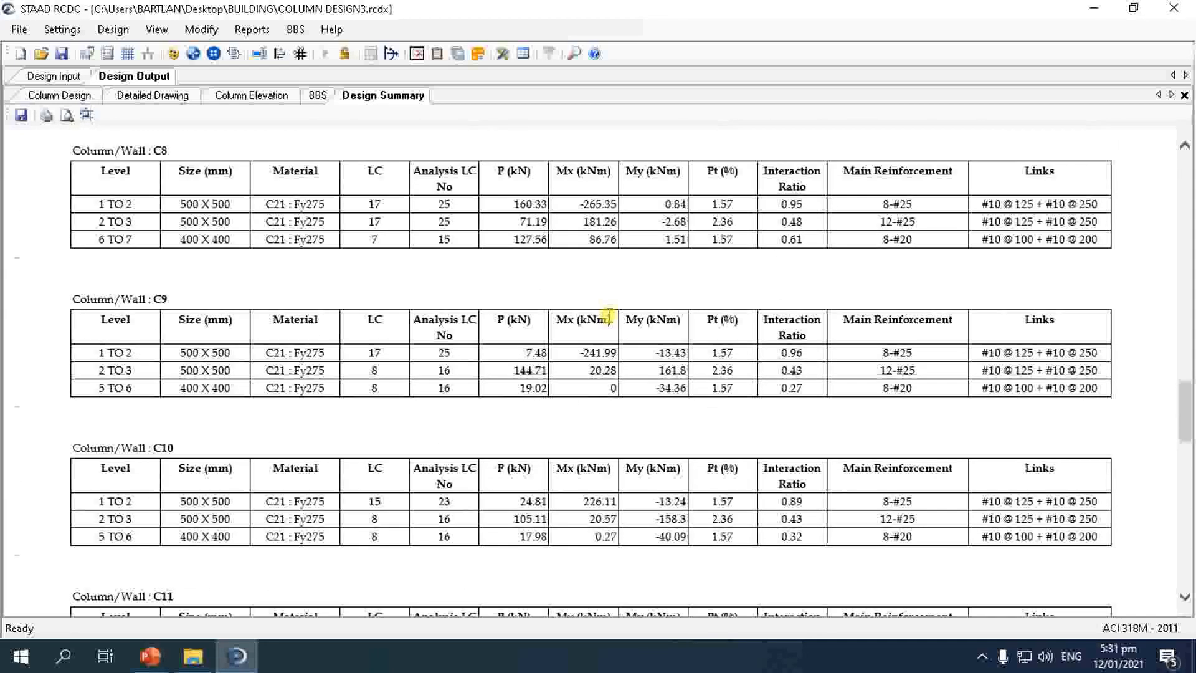
scroll(609, 316, "down", 5)
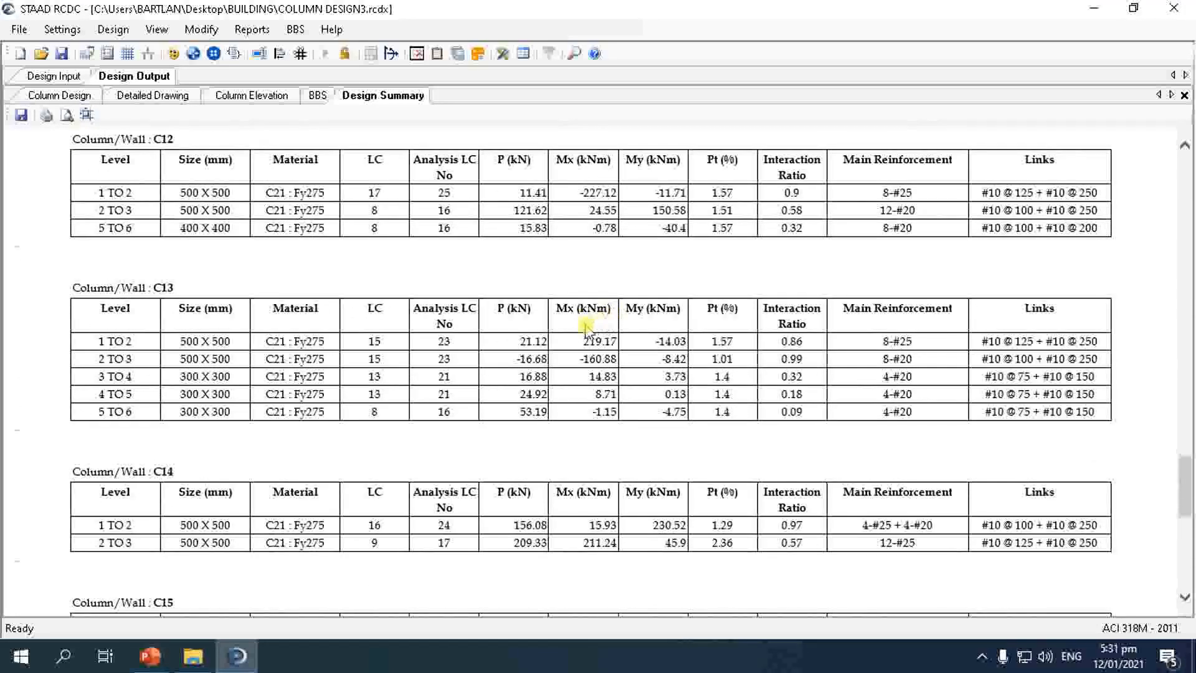
scroll(576, 337, "up", 2)
- Generate the design calculations report for column C1
left_click(295, 29)
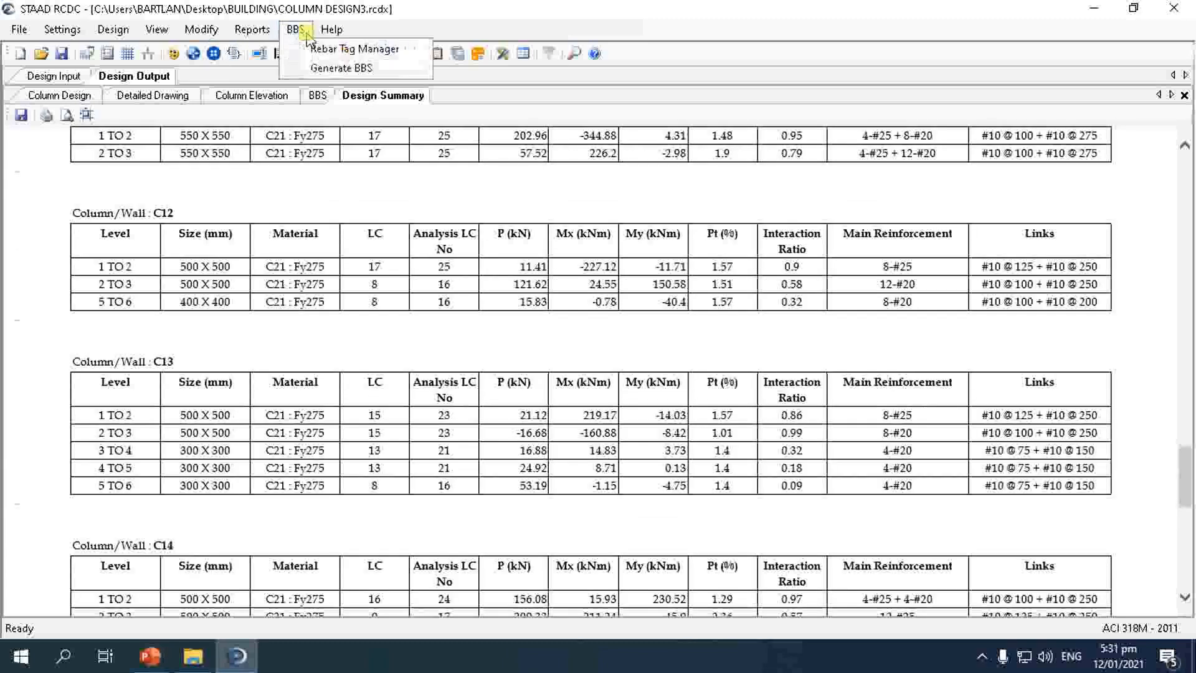
mouse_move(261, 35)
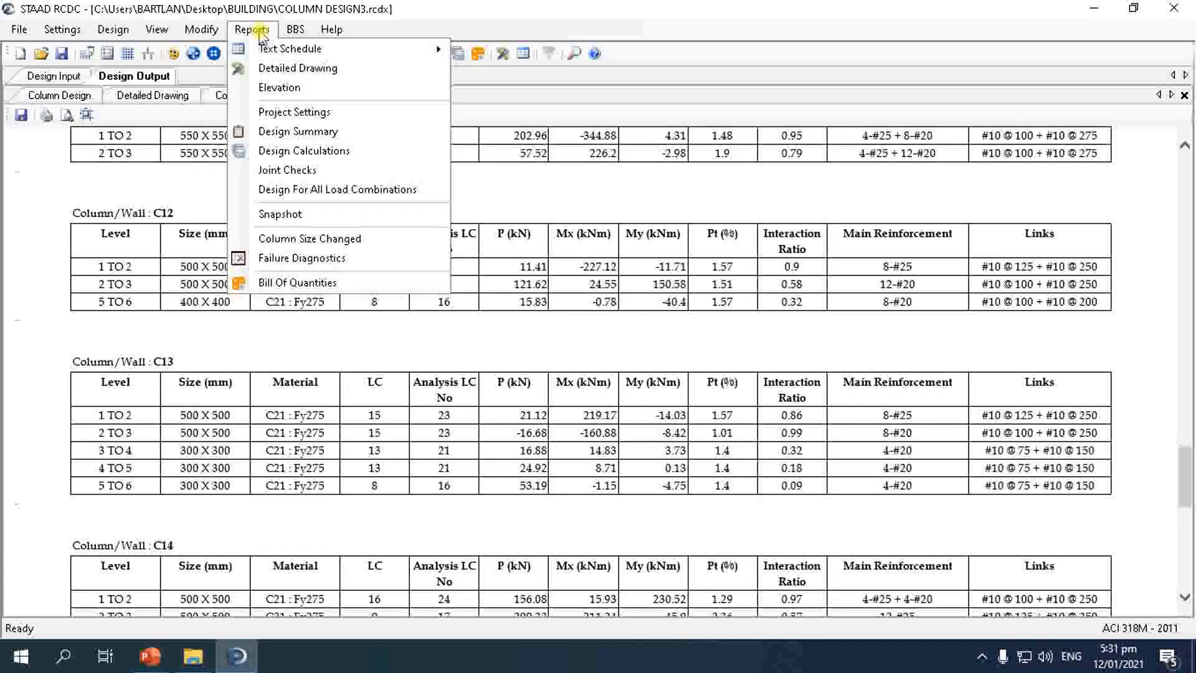
left_click(303, 151)
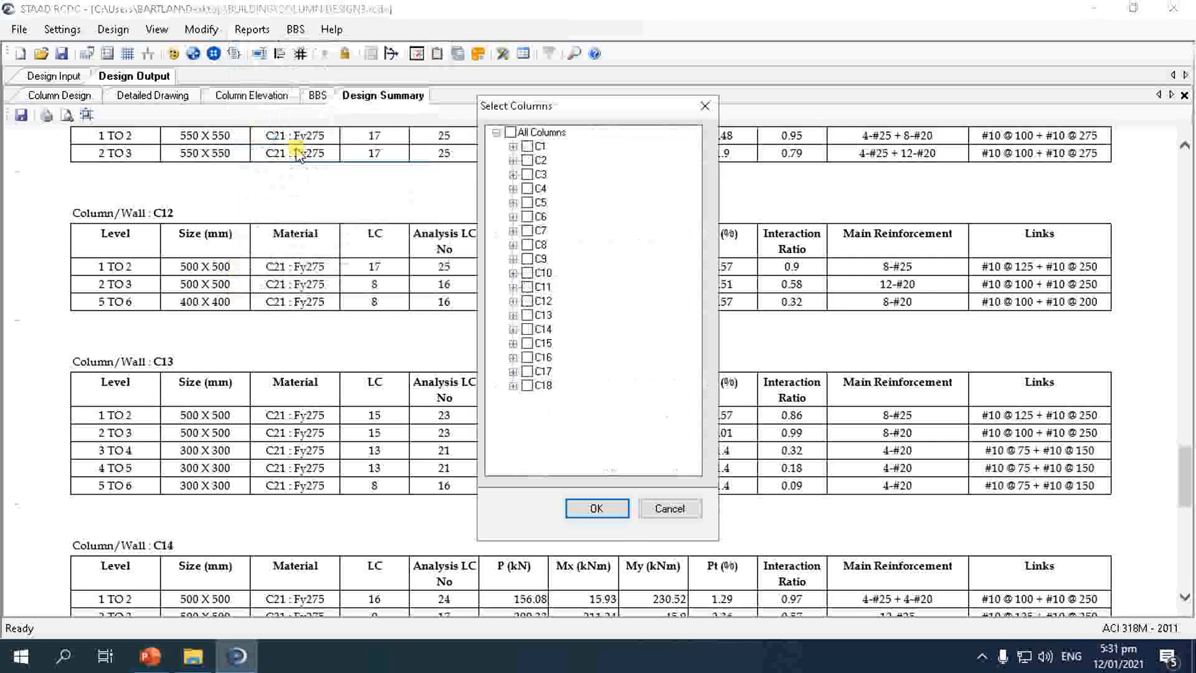
left_click(527, 146)
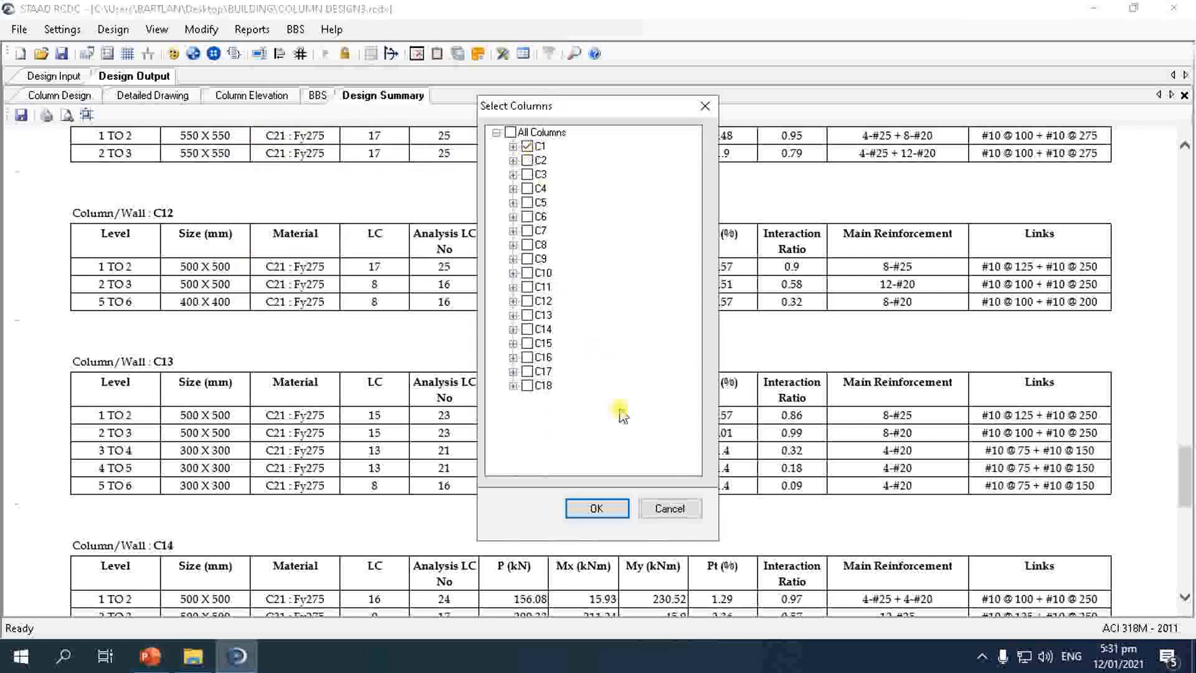
left_click(622, 517)
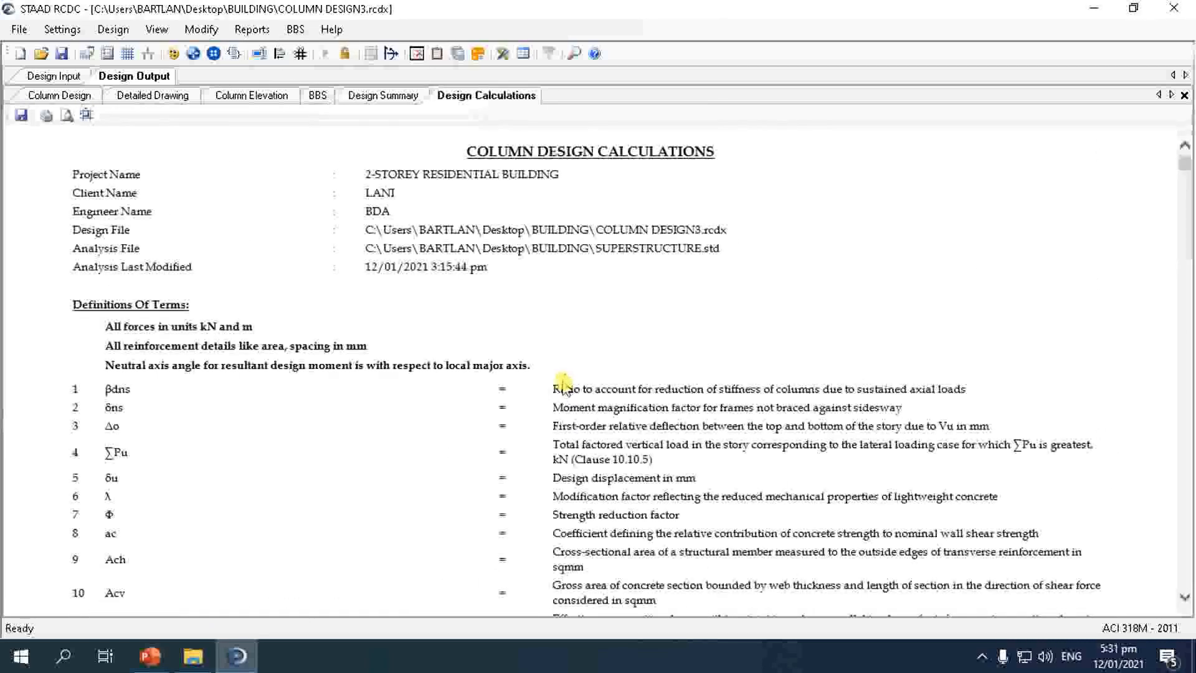
- Examine column C1's design calculations, covering code references, sway, shear design along D and B, and the table for links
scroll(551, 367, "down", 20)
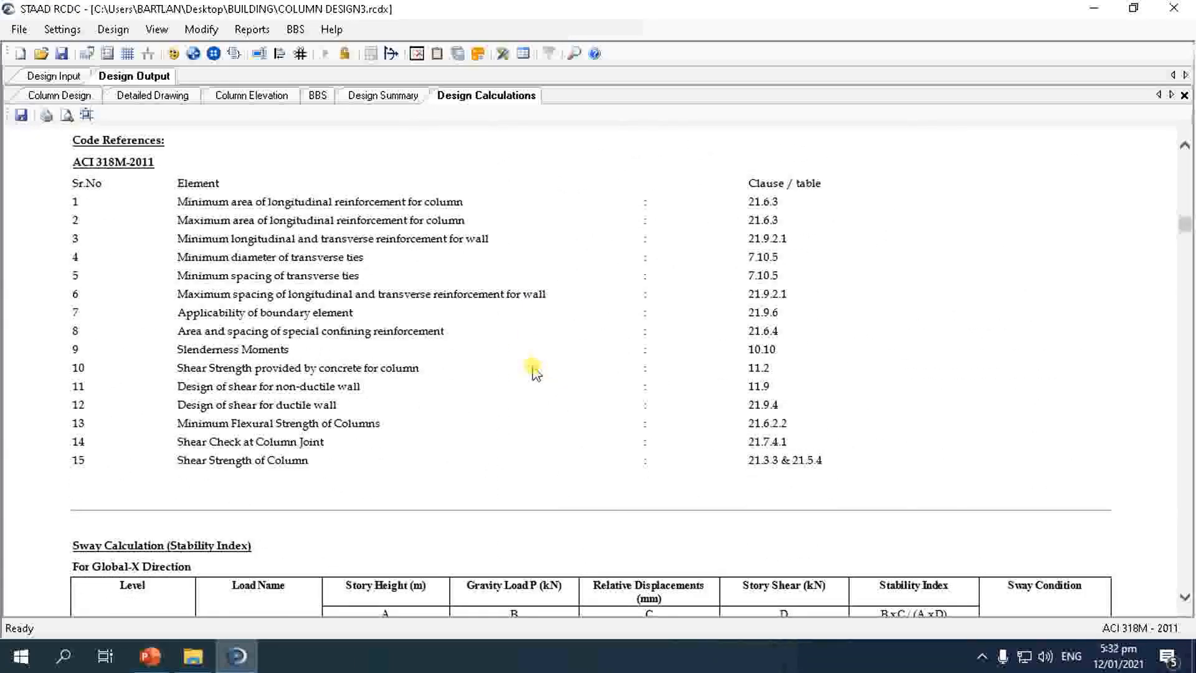
scroll(536, 373, "down", 5)
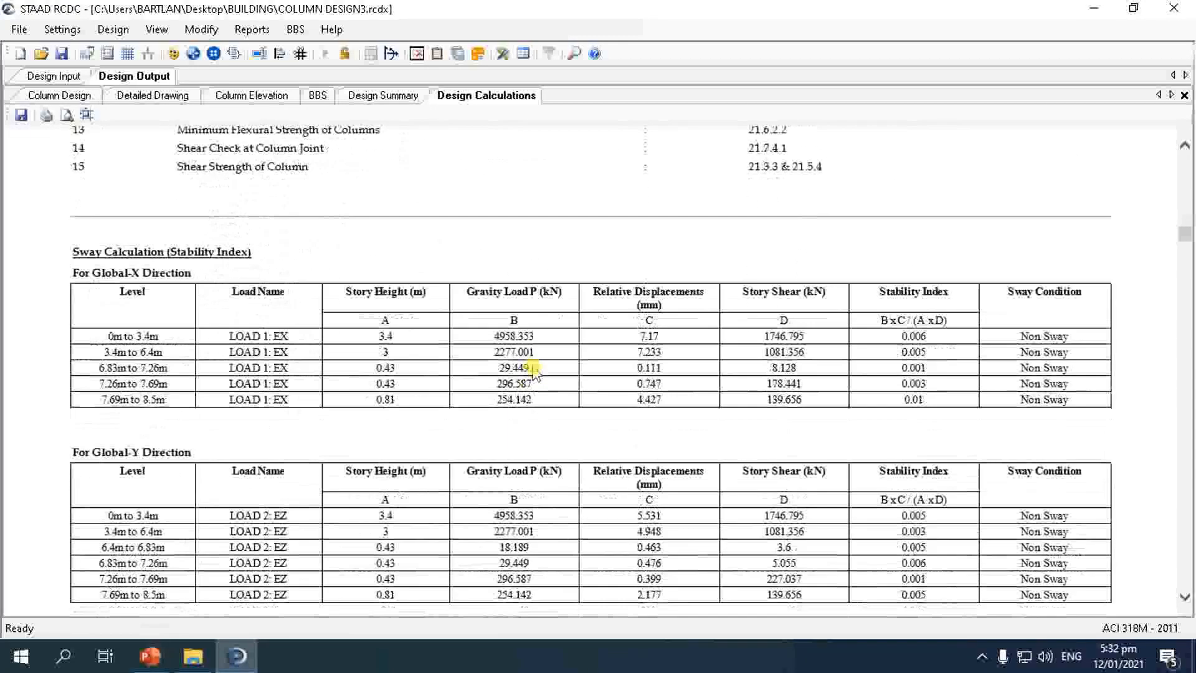
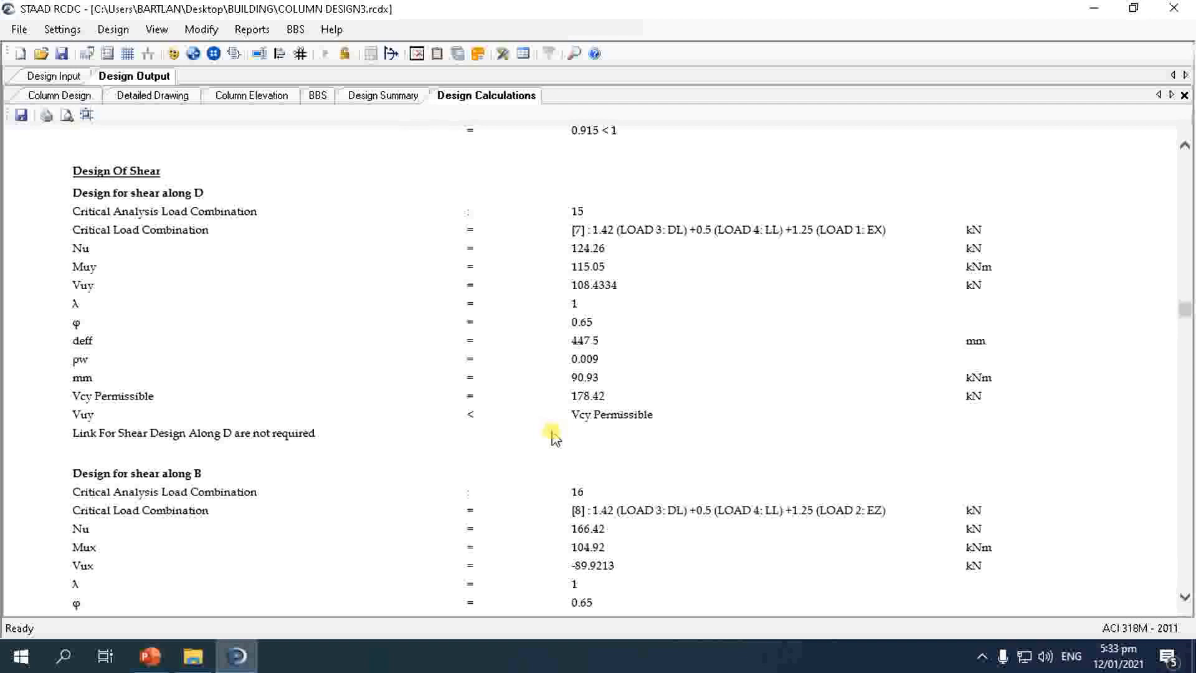
scroll(545, 449, "down", 3)
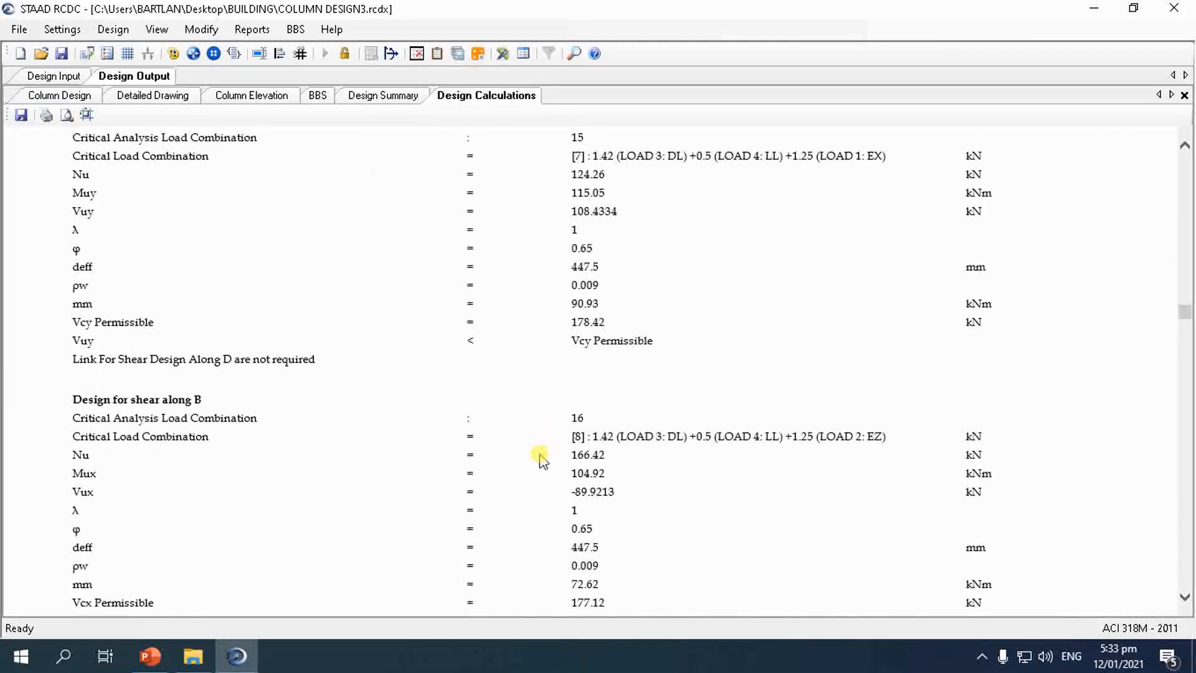
scroll(540, 458, "down", 3)
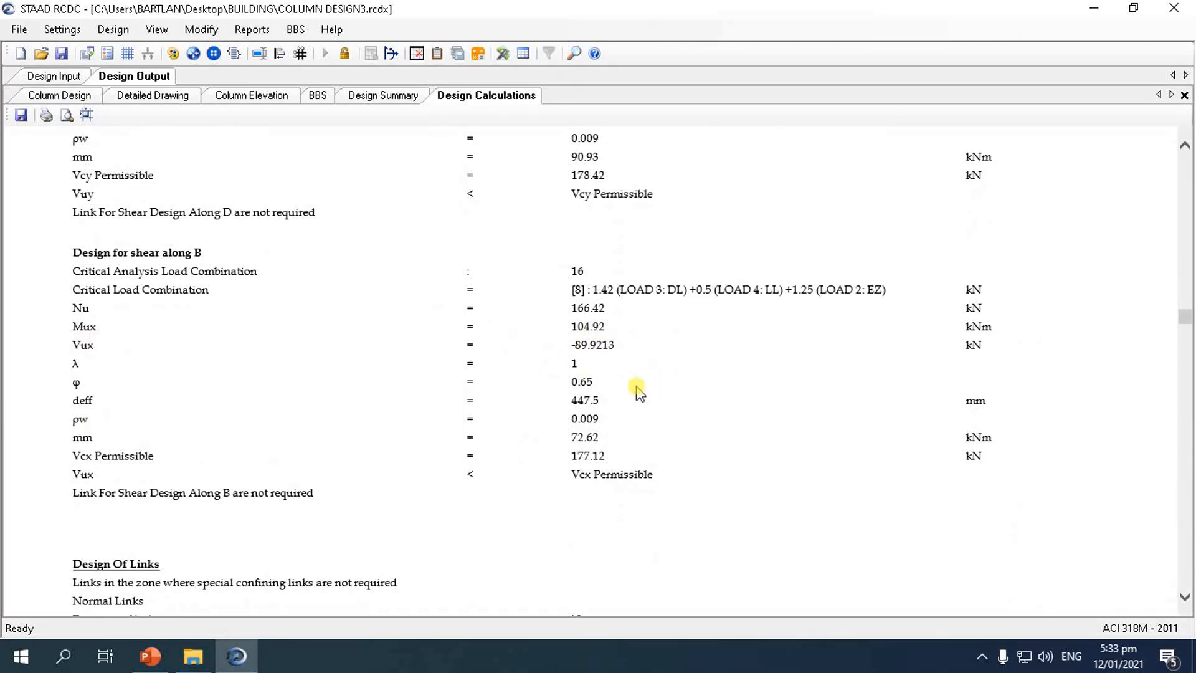
scroll(638, 391, "down", 15)
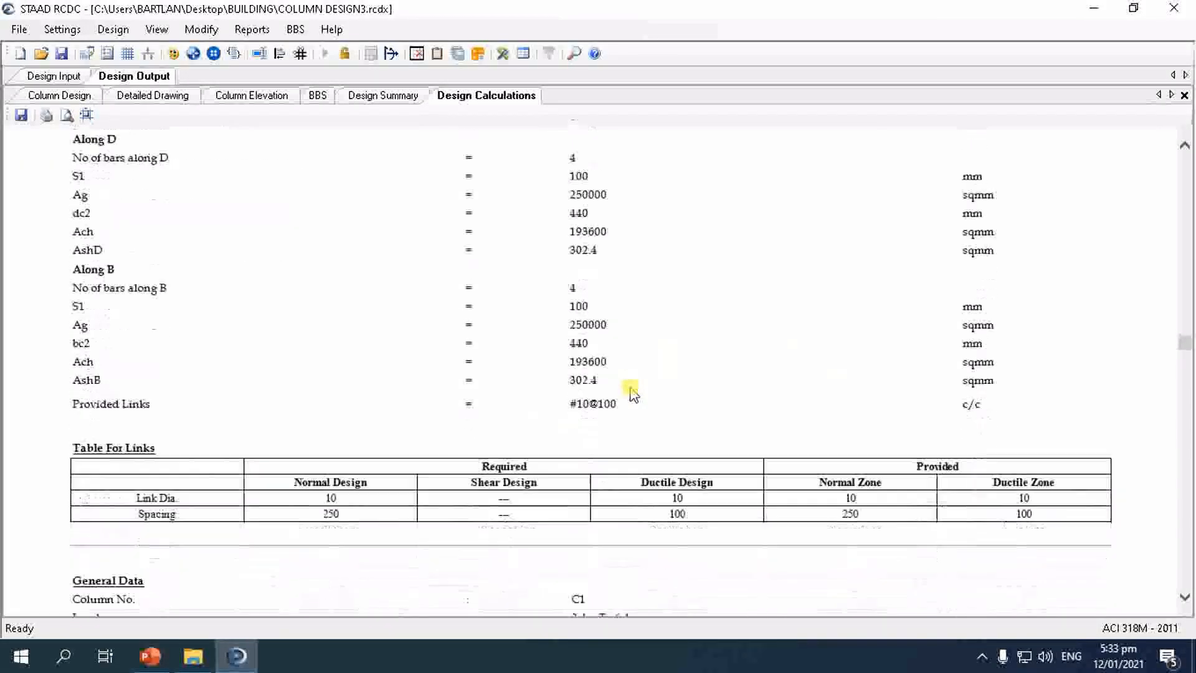
scroll(633, 392, "down", 2)
- Generate the joint checks report for column C1
left_click(296, 30)
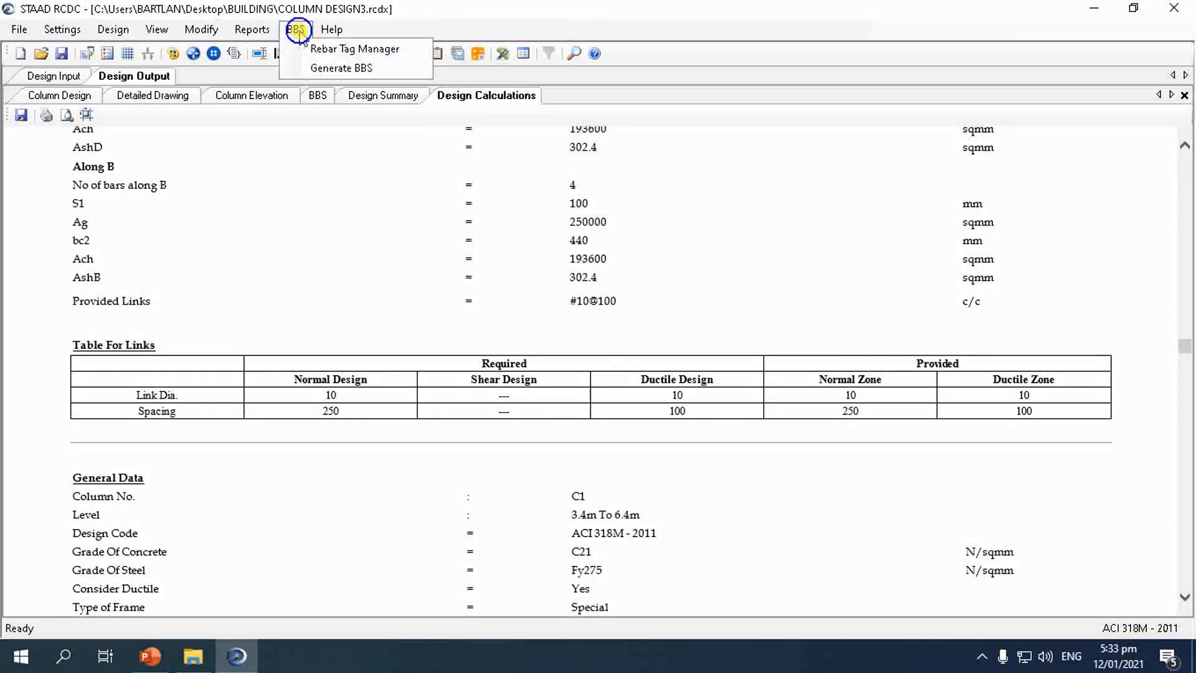
mouse_move(233, 37)
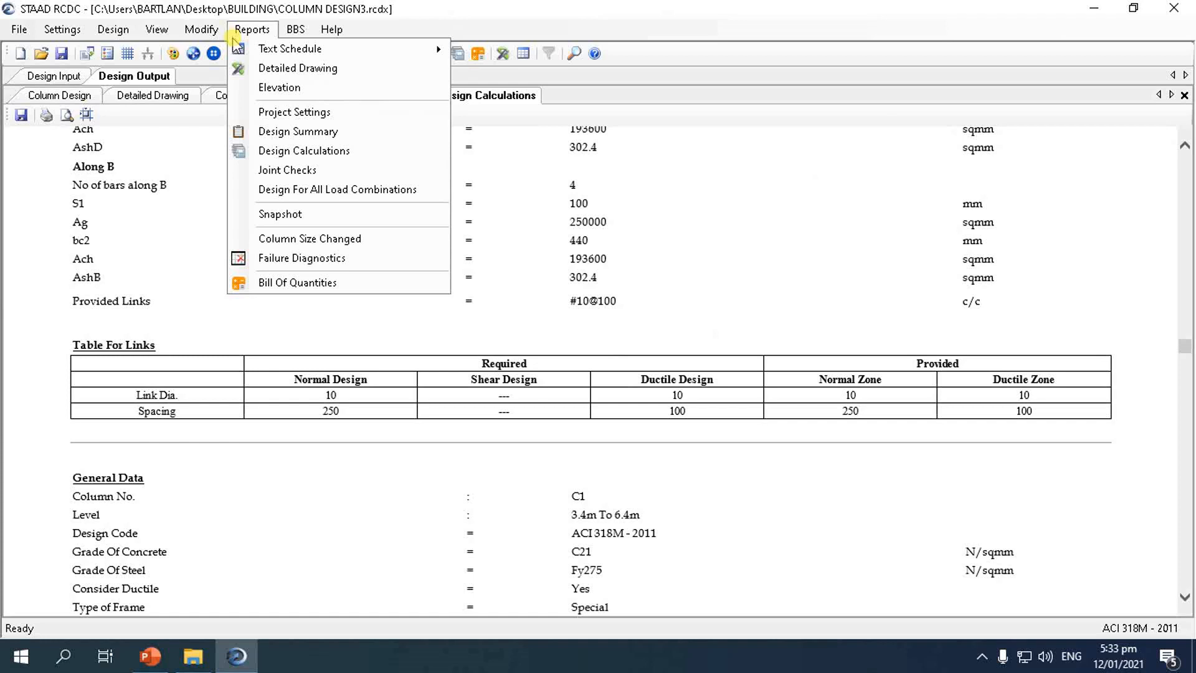
left_click(267, 170)
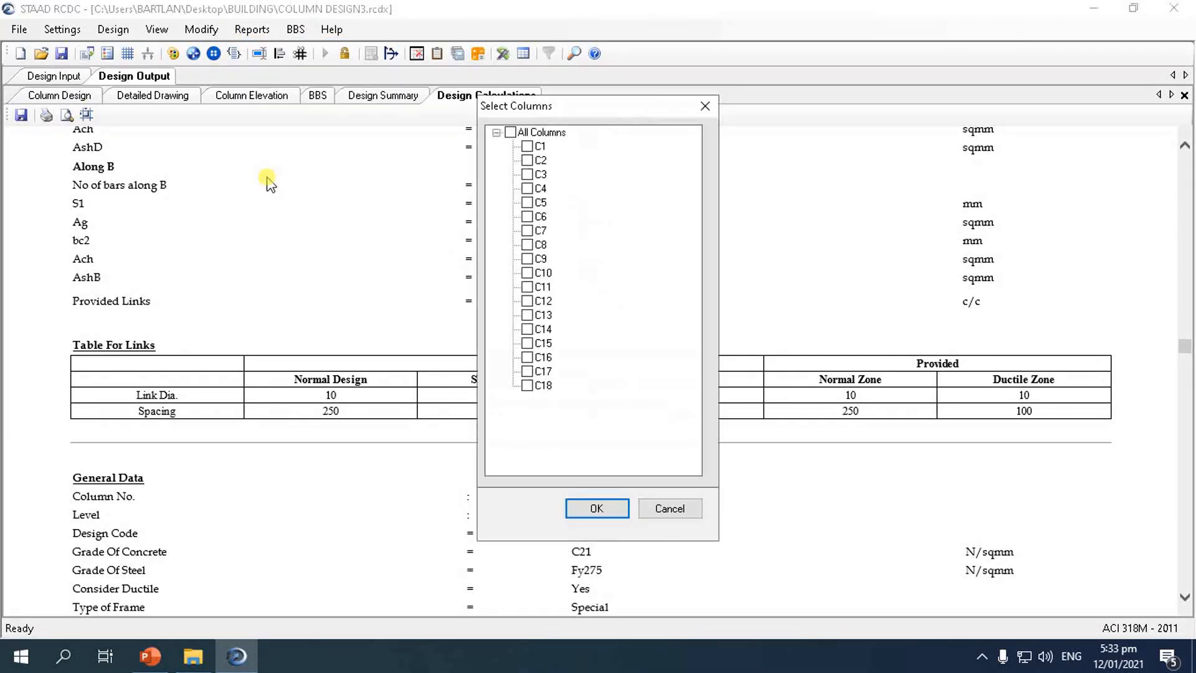
left_click(527, 149)
left_click(597, 508)
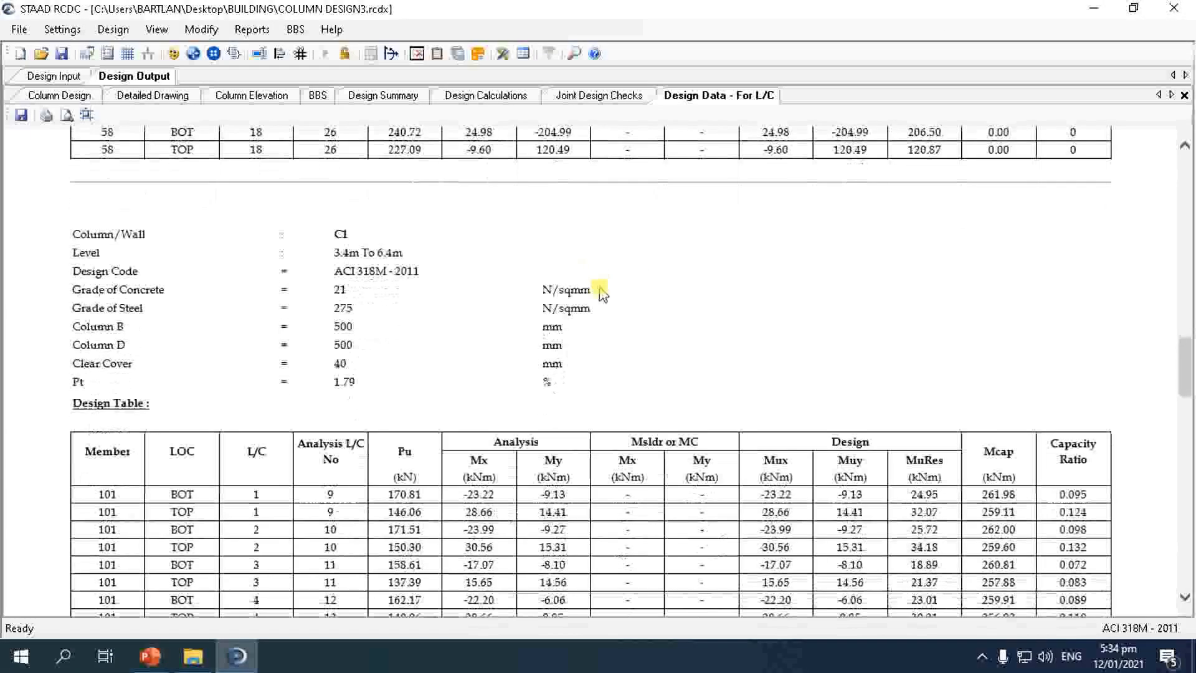
- Review column C1's design data for all load combinations, checking the forces, moments and capacity ratios in the design table
scroll(600, 286, "up", 3)
scroll(599, 285, "down", 3)
scroll(600, 285, "up", 3)
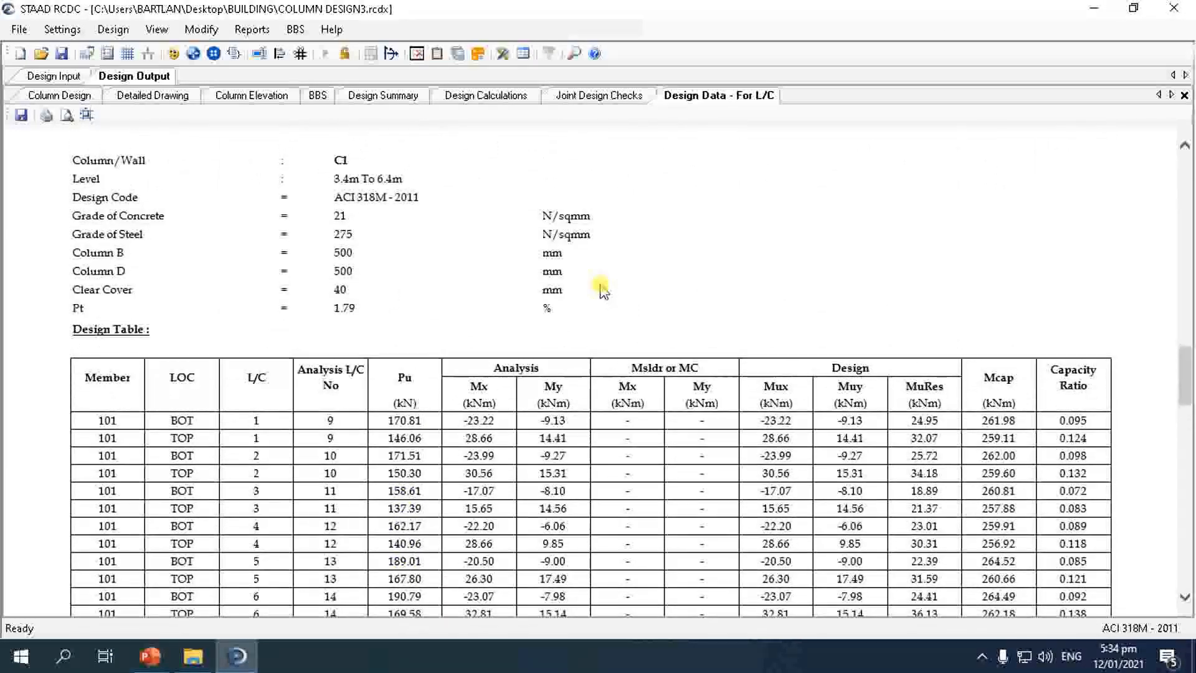
scroll(600, 285, "down", 10)
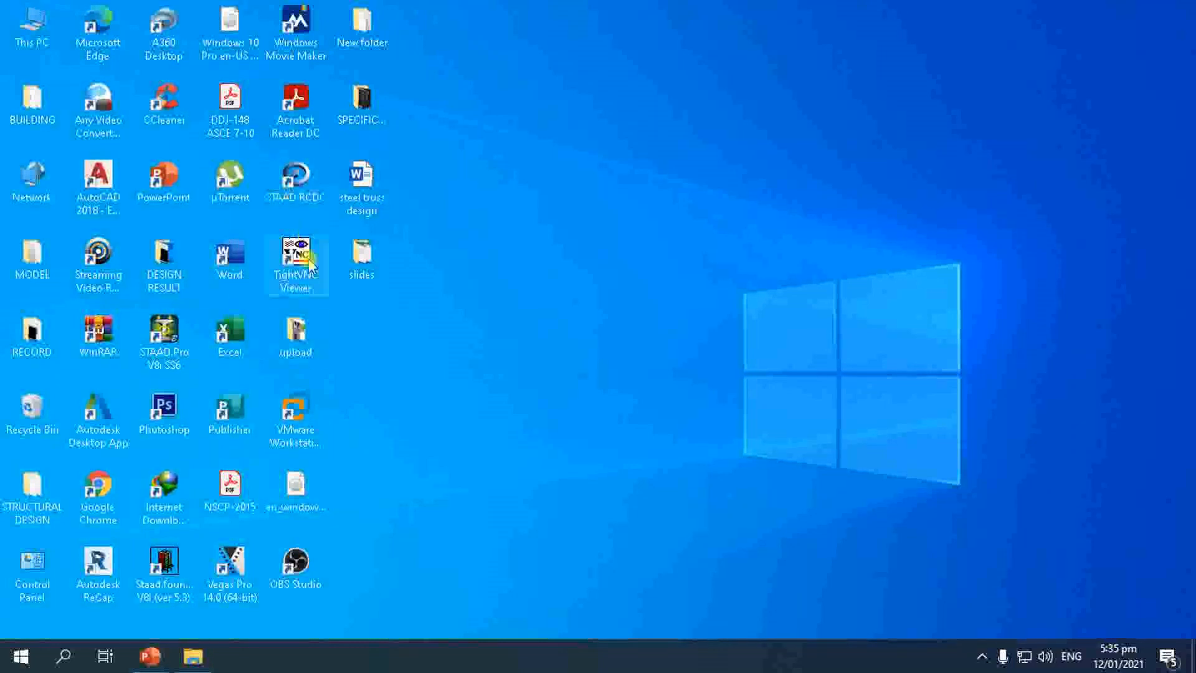
- Launch STAAD RCDC from the desktop
double_click(297, 178)
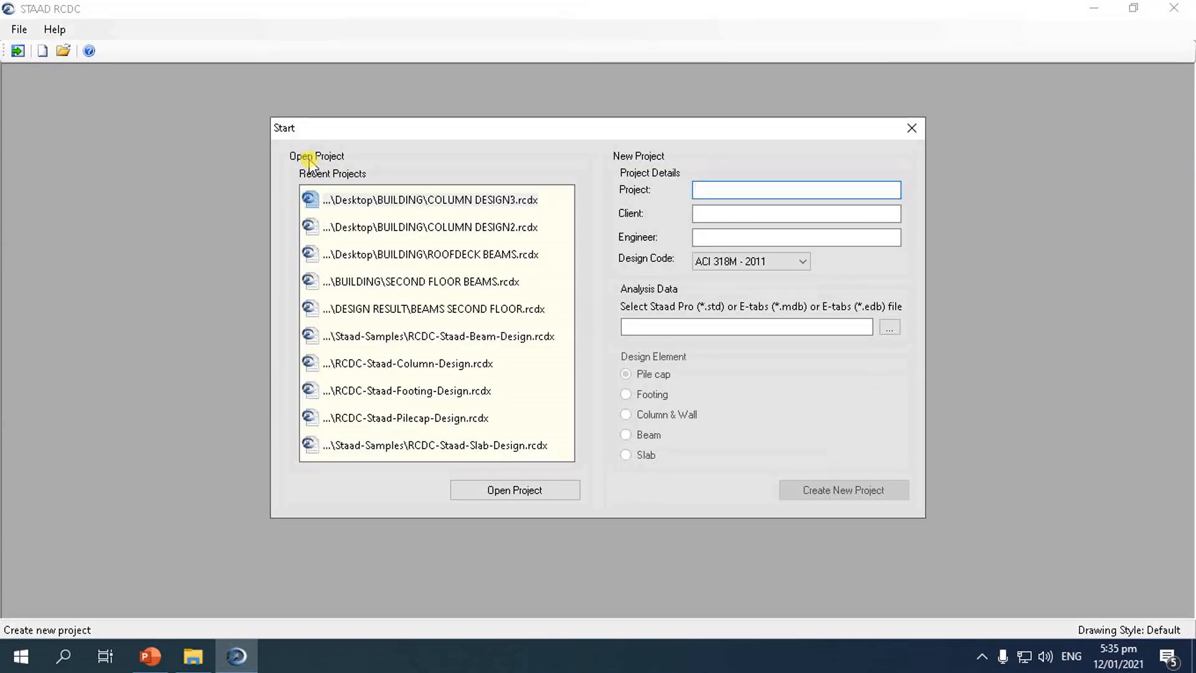
- Fill in a new project as ASDCFVGBNH with placeholder client and engineer entries, and browse for its analysis file
left_click(753, 190)
type("ASDCFVGBNH")
left_click(800, 212)
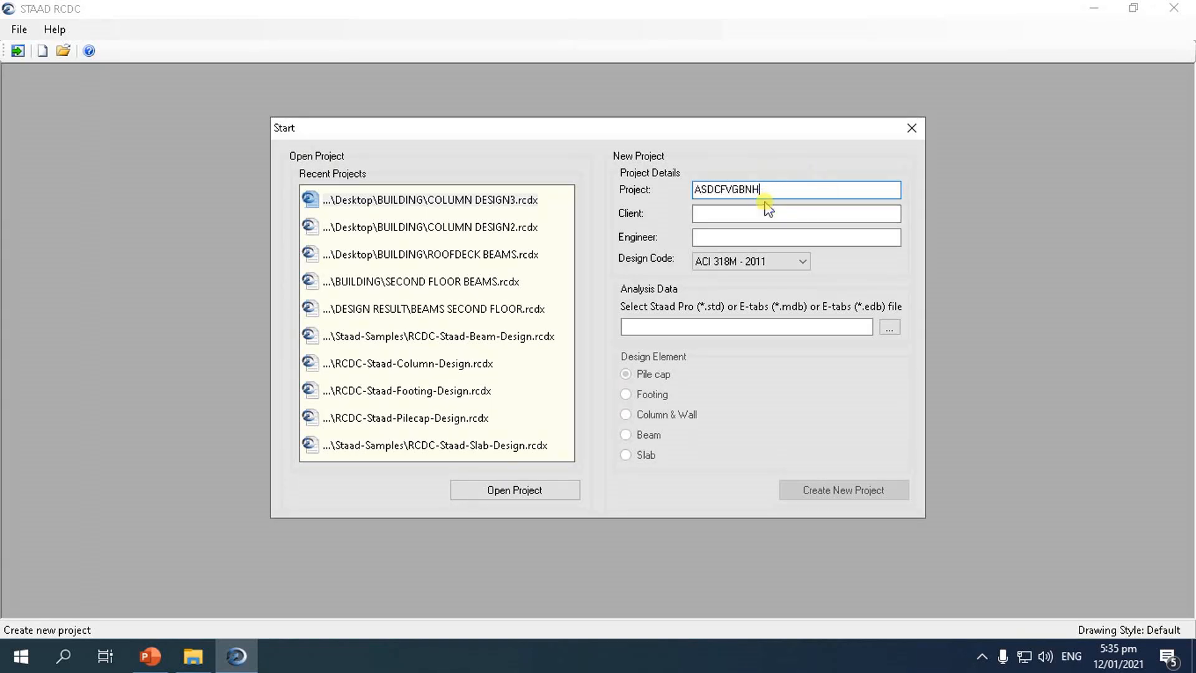
type("WSERTV")
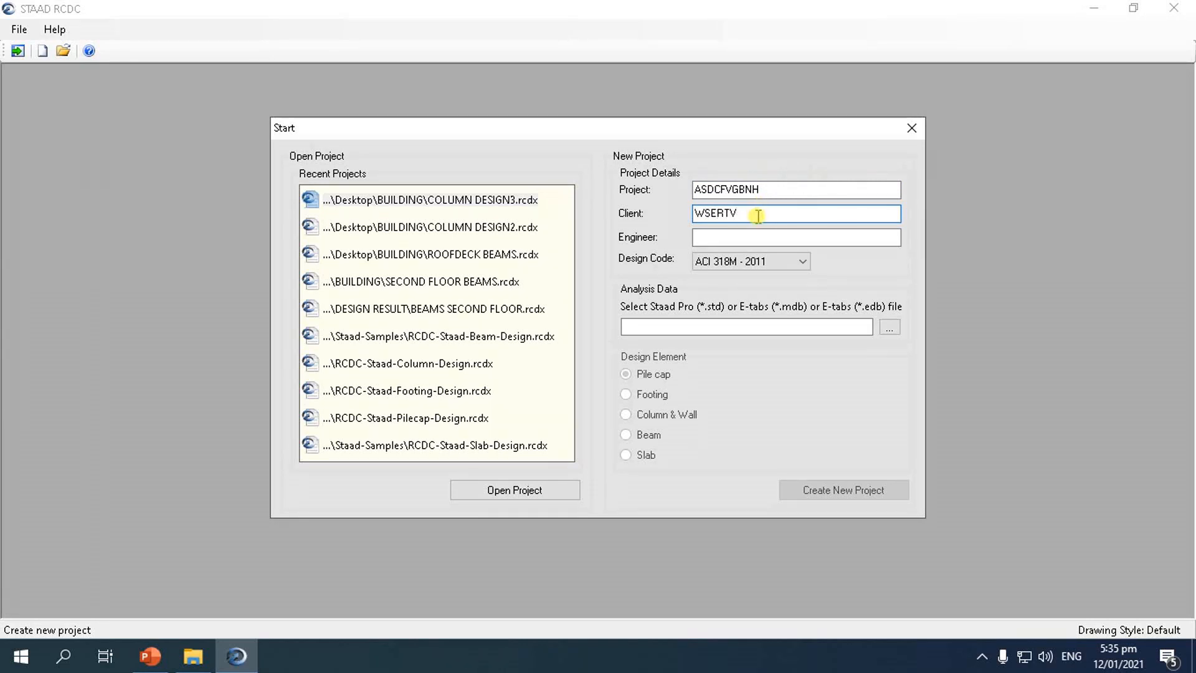
left_click(750, 242)
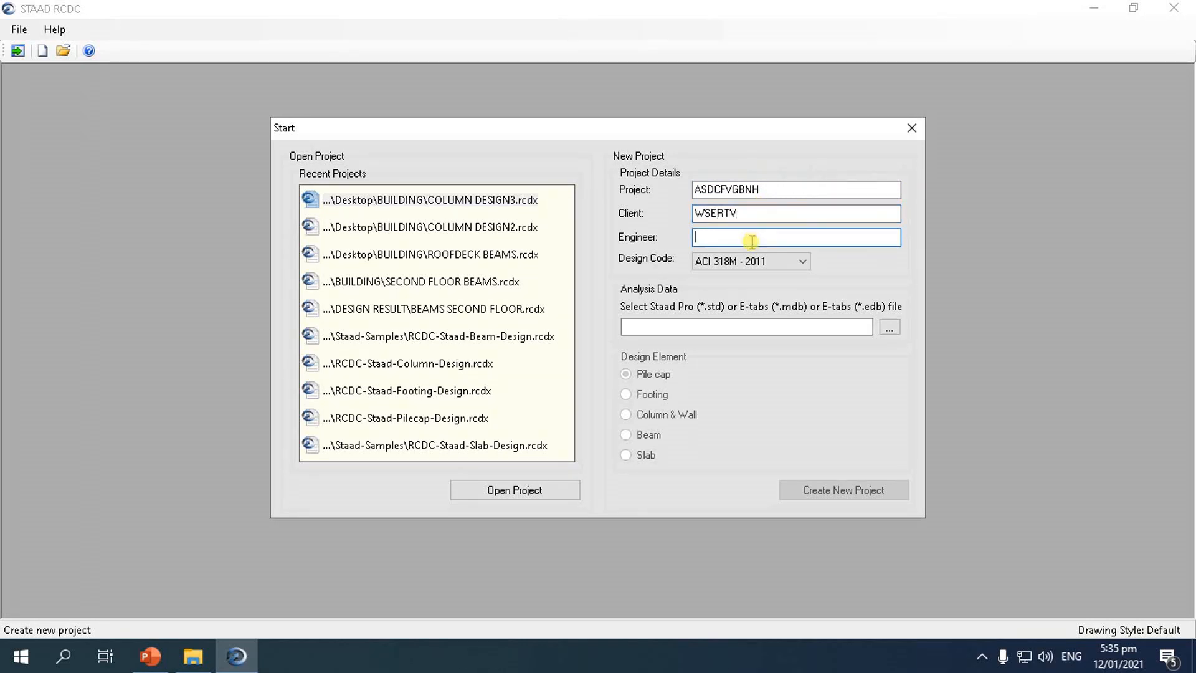
type("ASDERTV")
left_click(890, 327)
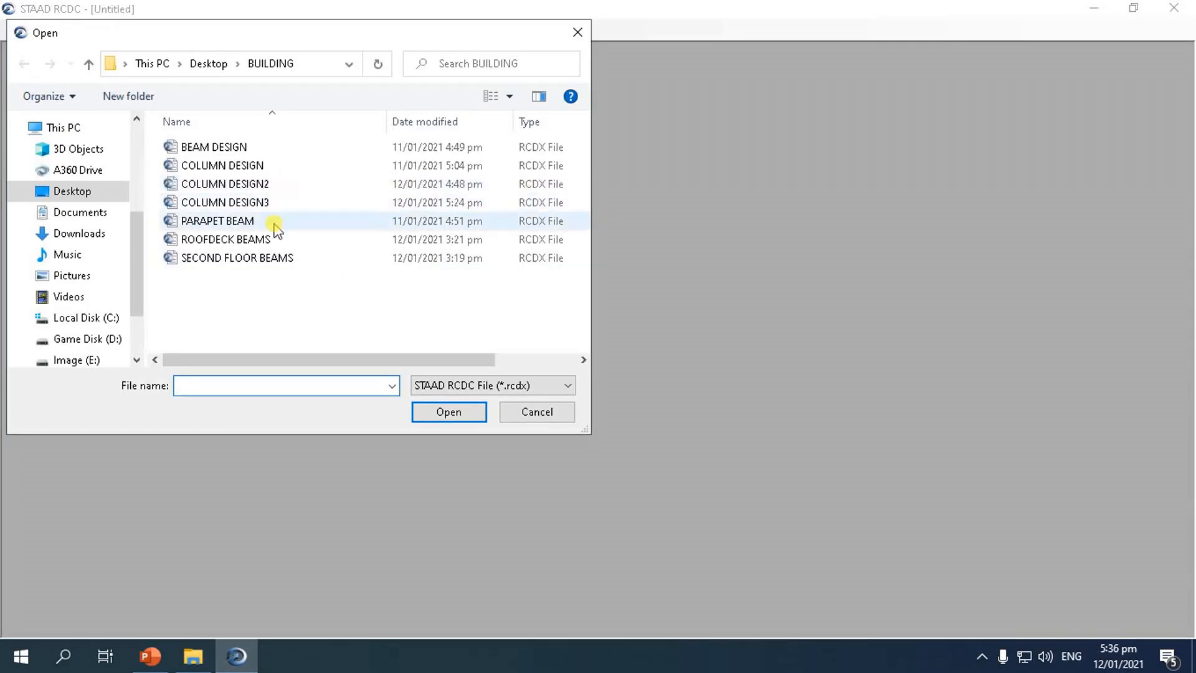
- Open the saved project COLUMN DESIGN3 from the BUILDING folder
left_click(234, 202)
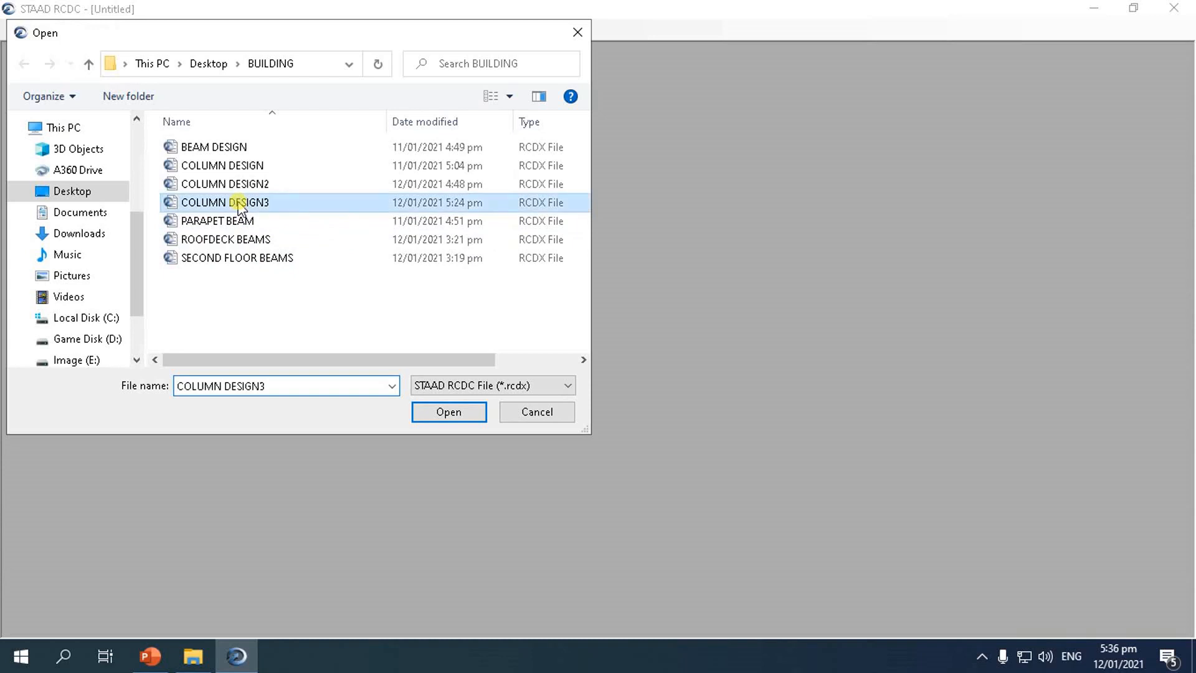
left_click(453, 414)
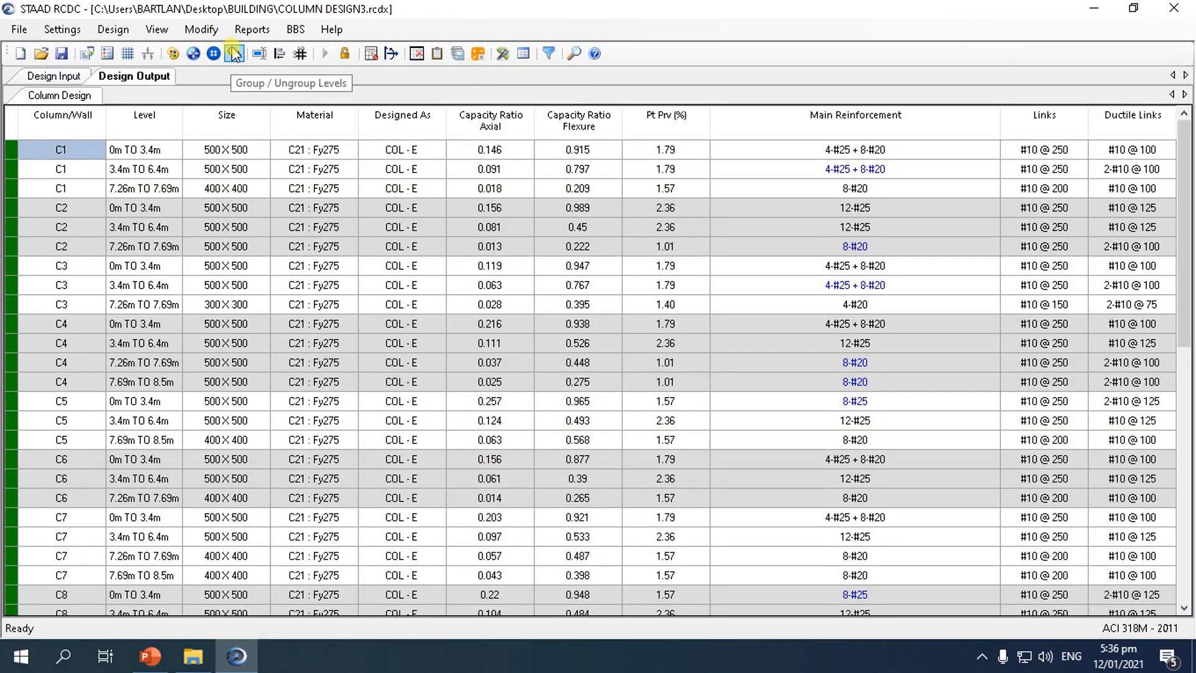
- Generate the bar bending schedule for columns C1, C2 and C3 as a drawing on screen
left_click(294, 30)
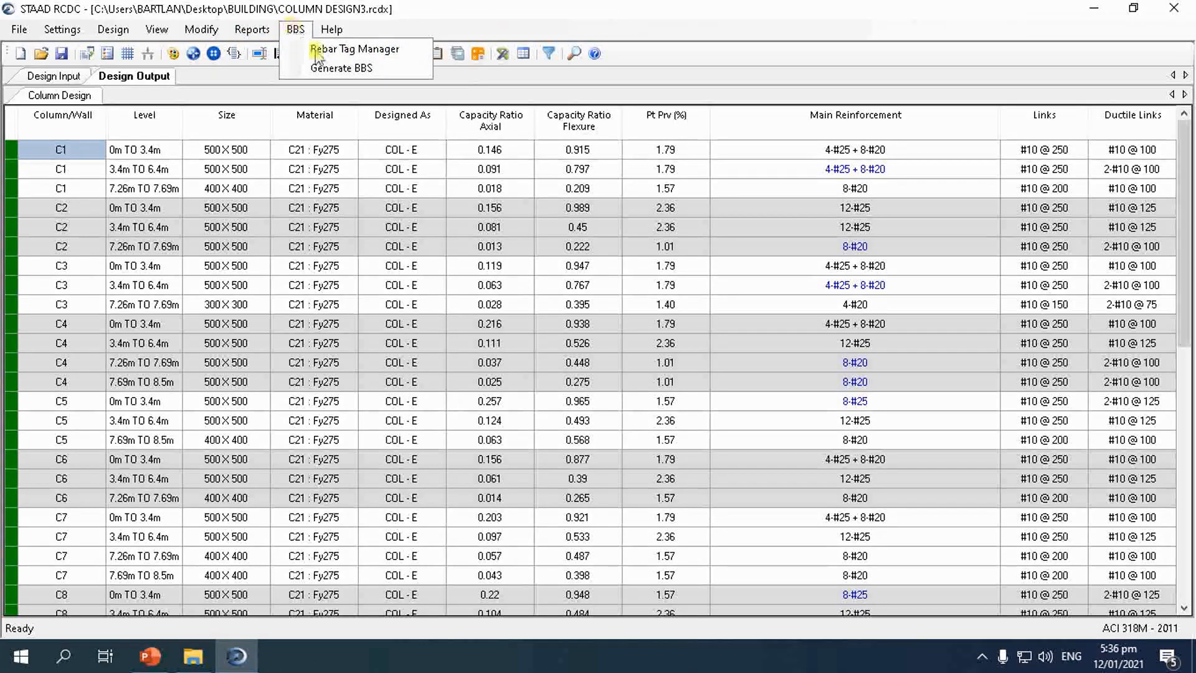
mouse_move(246, 32)
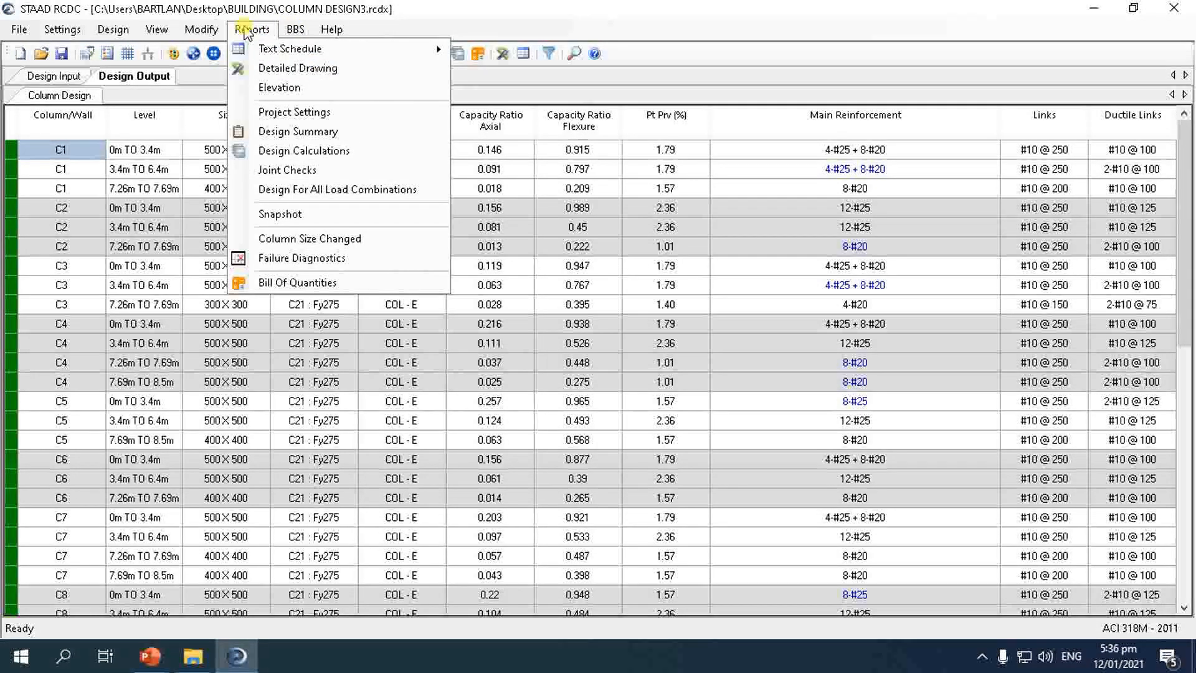
mouse_move(293, 31)
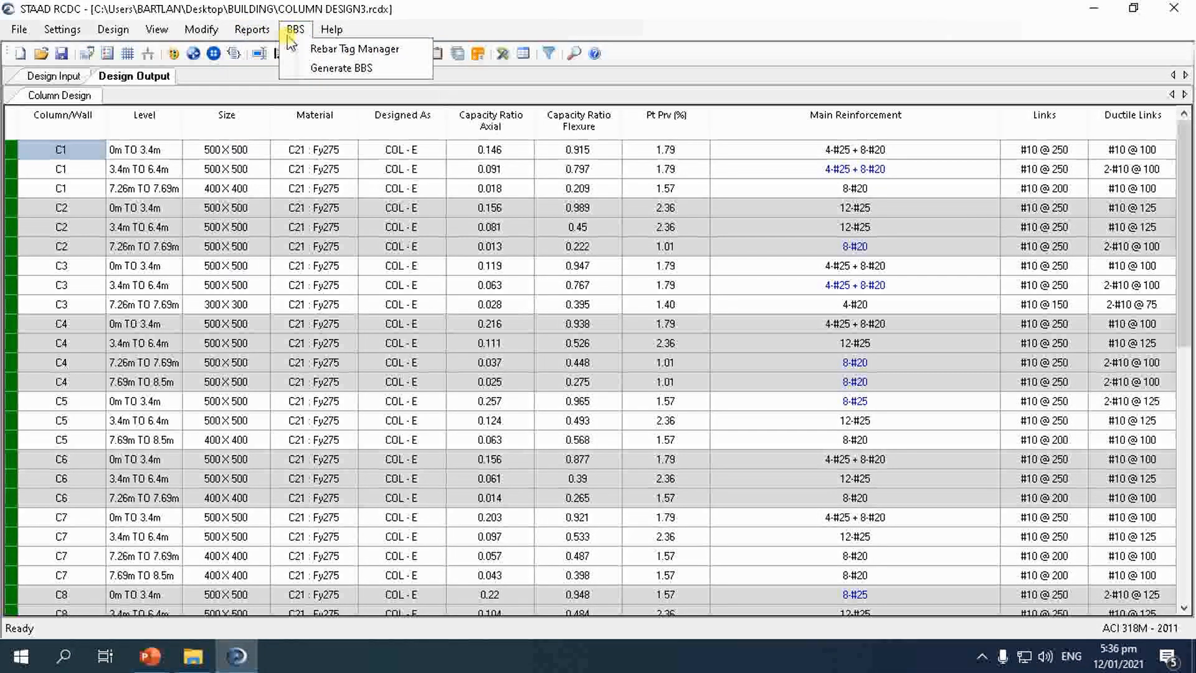
left_click(335, 70)
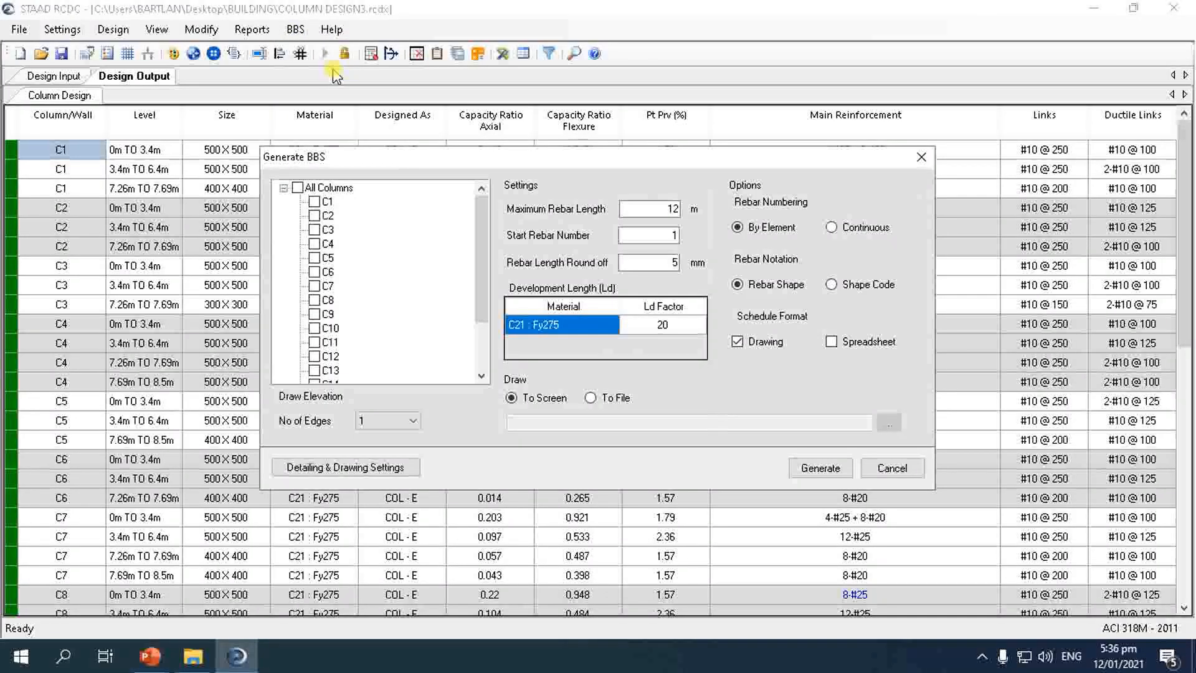
left_click(315, 203)
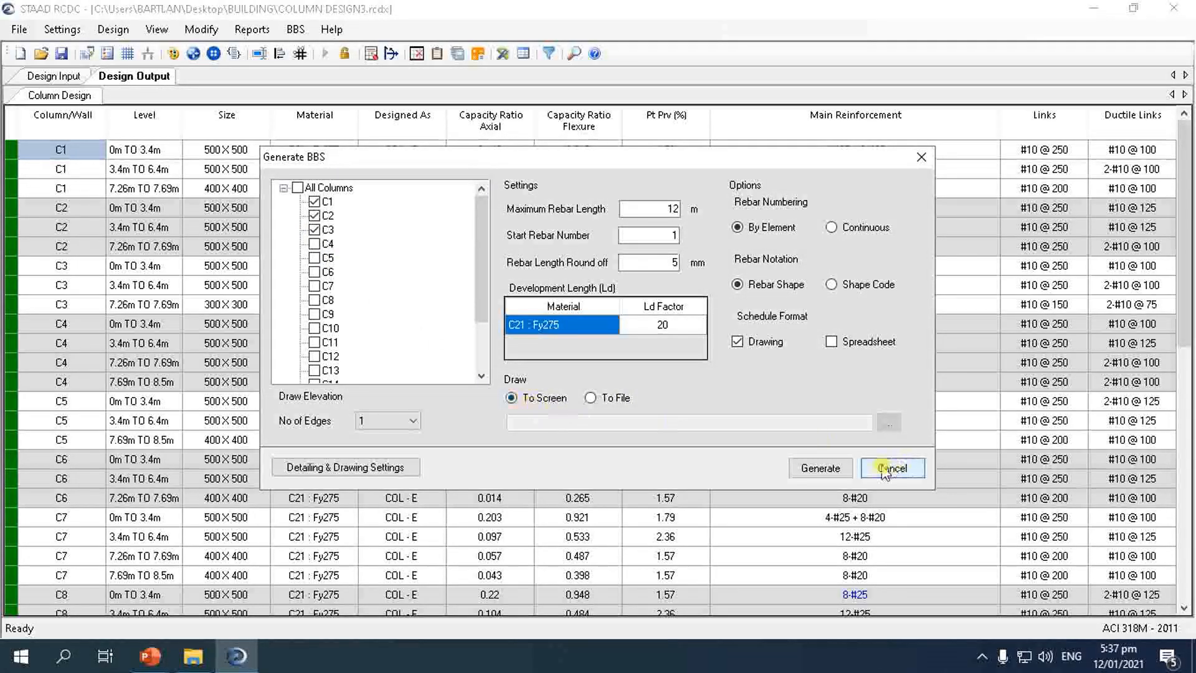
left_click(842, 466)
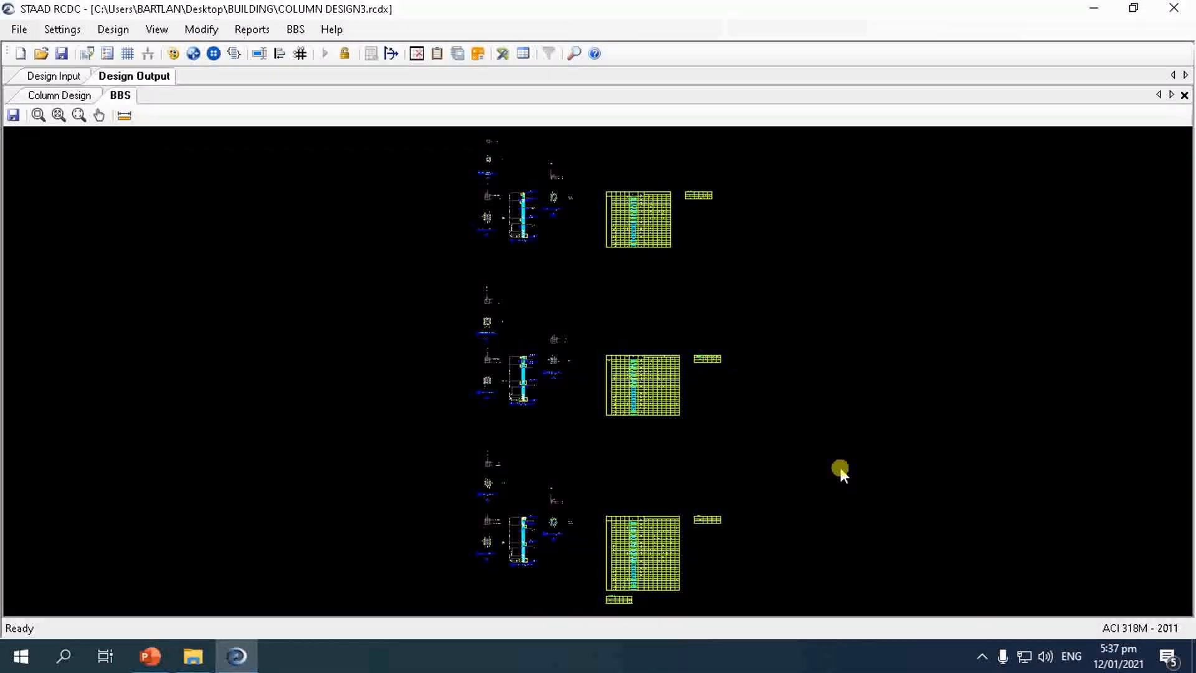
- Save the bar bending schedule drawing as the DXF file COL DESIGN in the BUILDING folder and exit STAAD RCDC
scroll(676, 237, "up", 2)
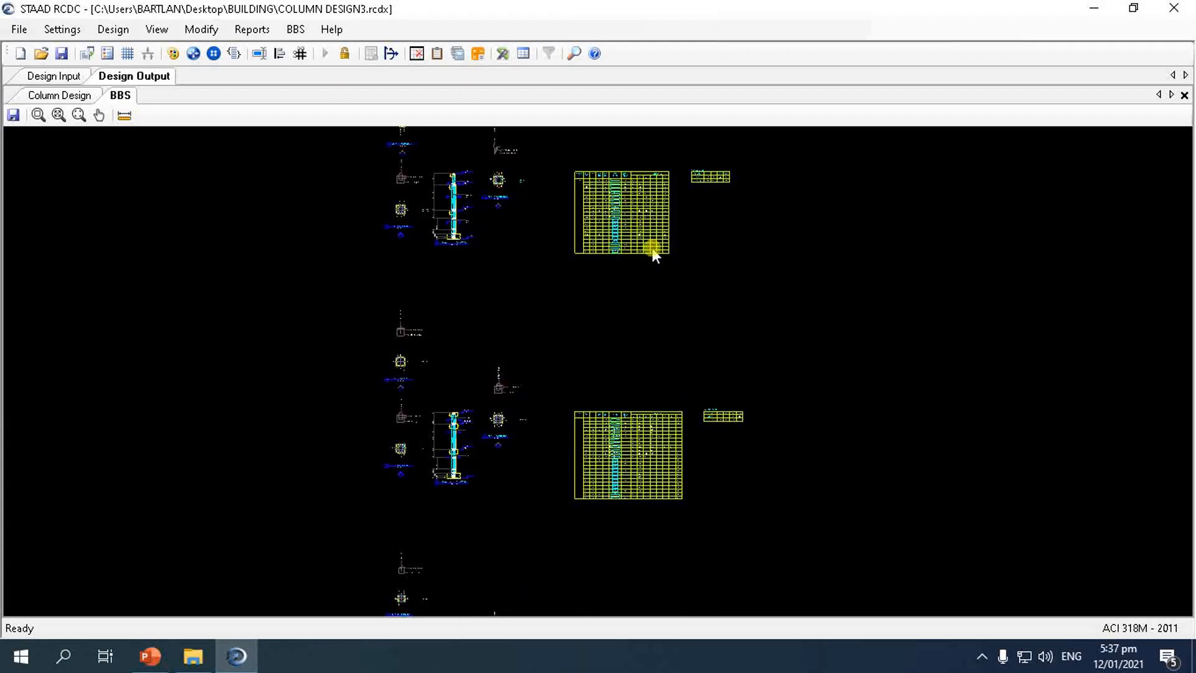
scroll(555, 258, "up", 1)
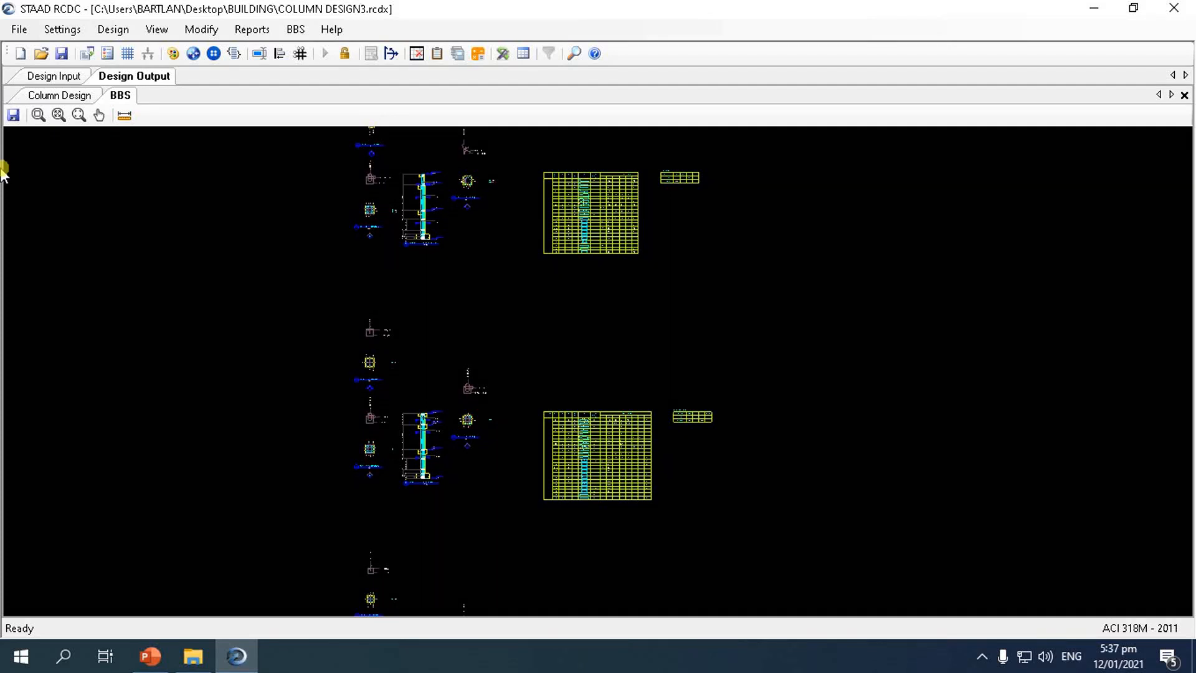
left_click(13, 116)
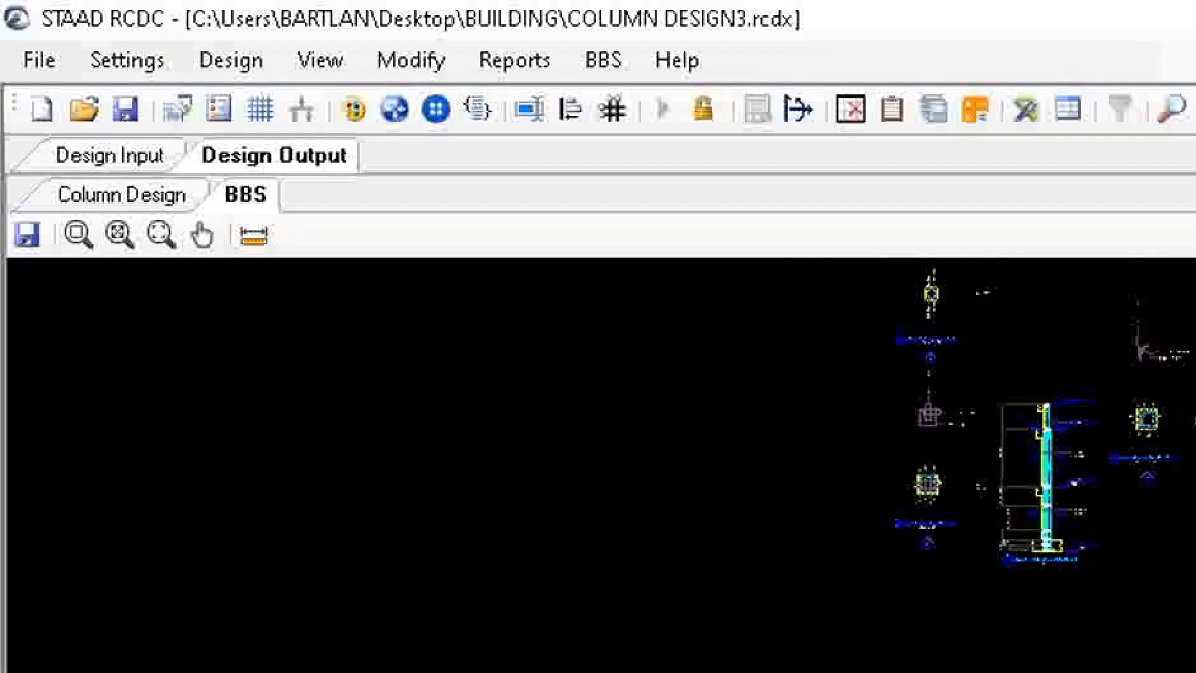
left_click(24, 237)
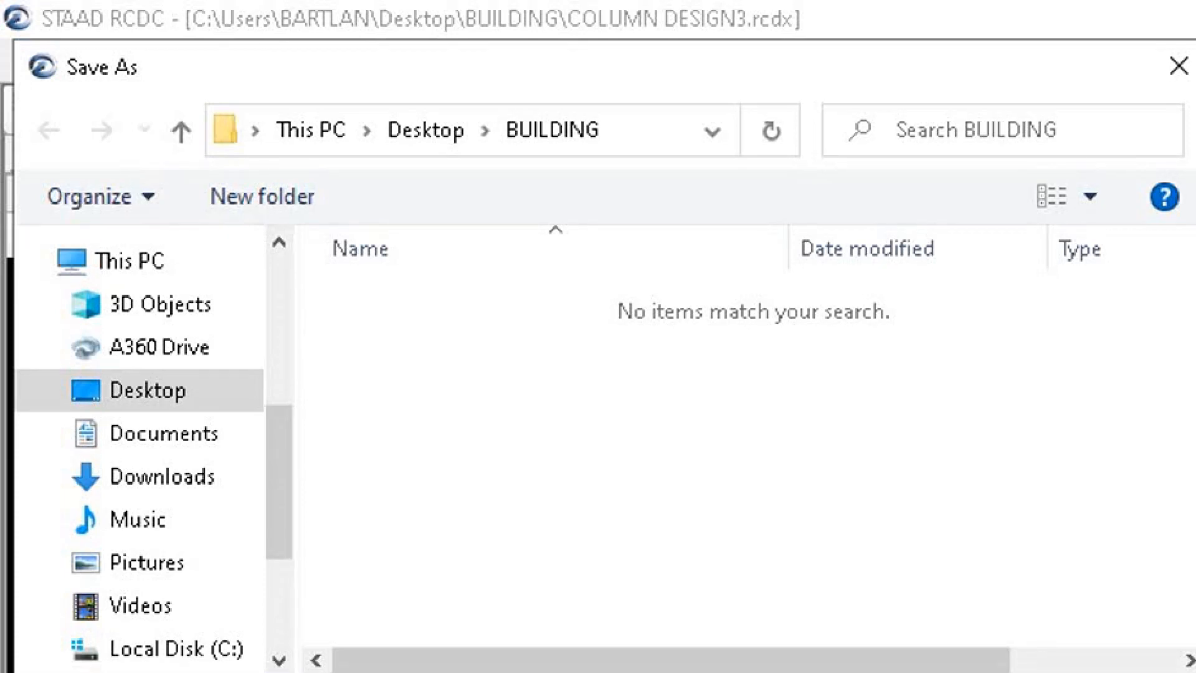
type("COL DESIGN")
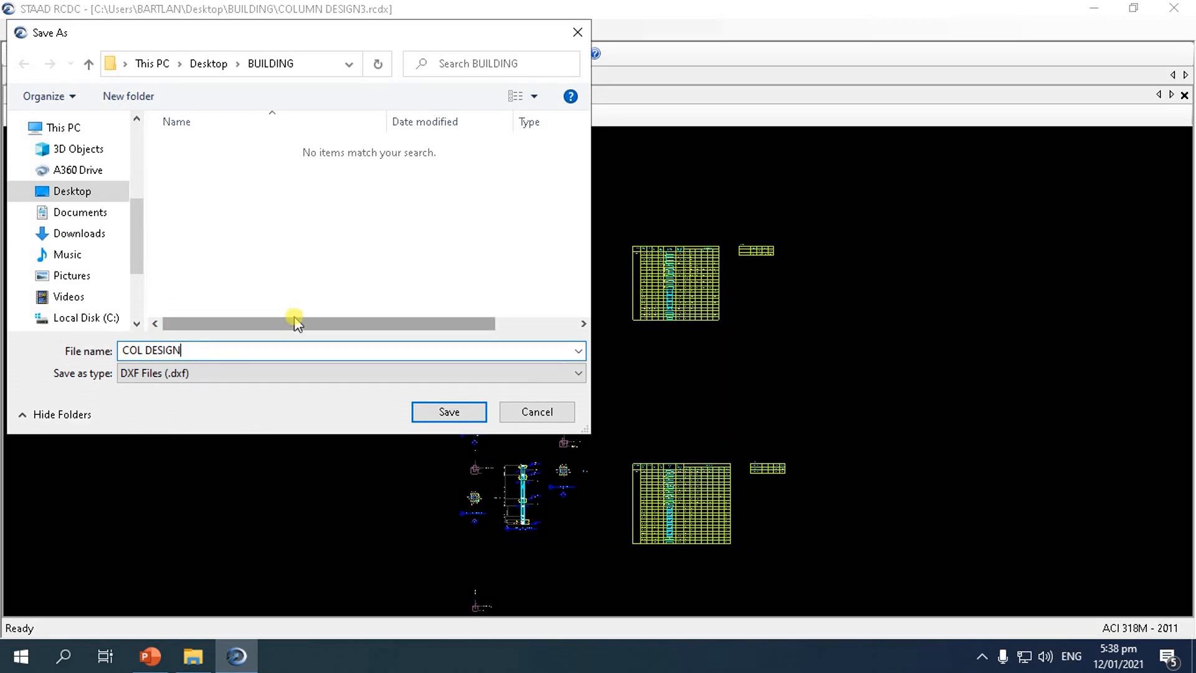
left_click(459, 412)
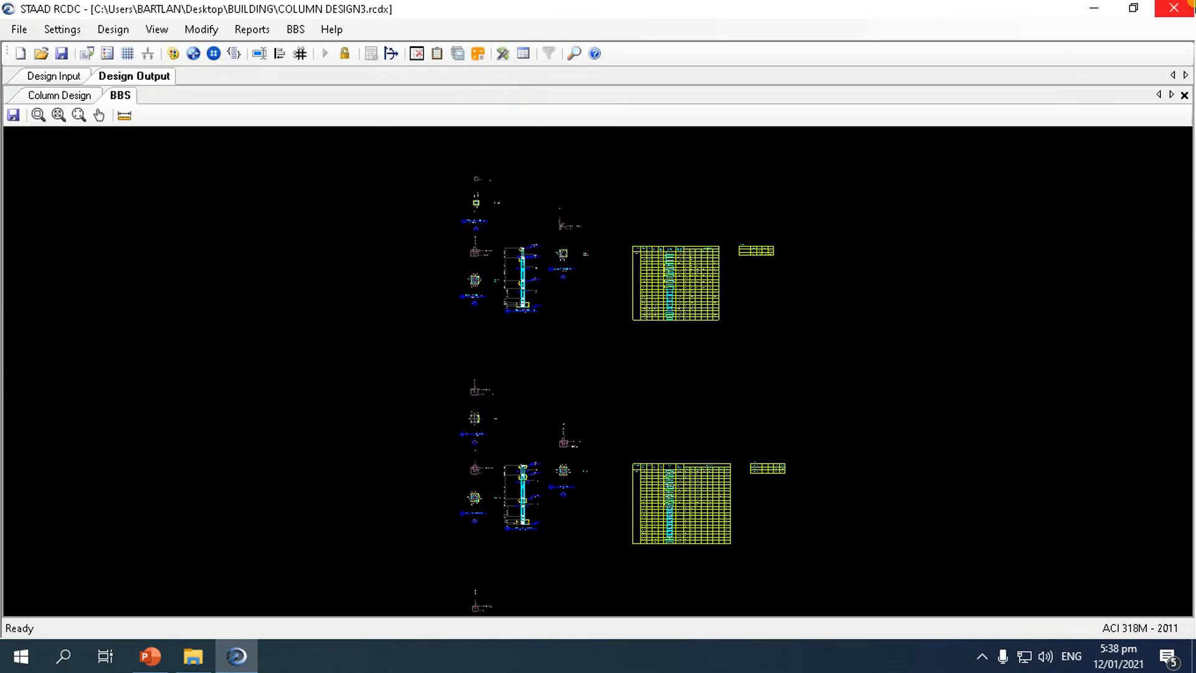
left_click(1174, 10)
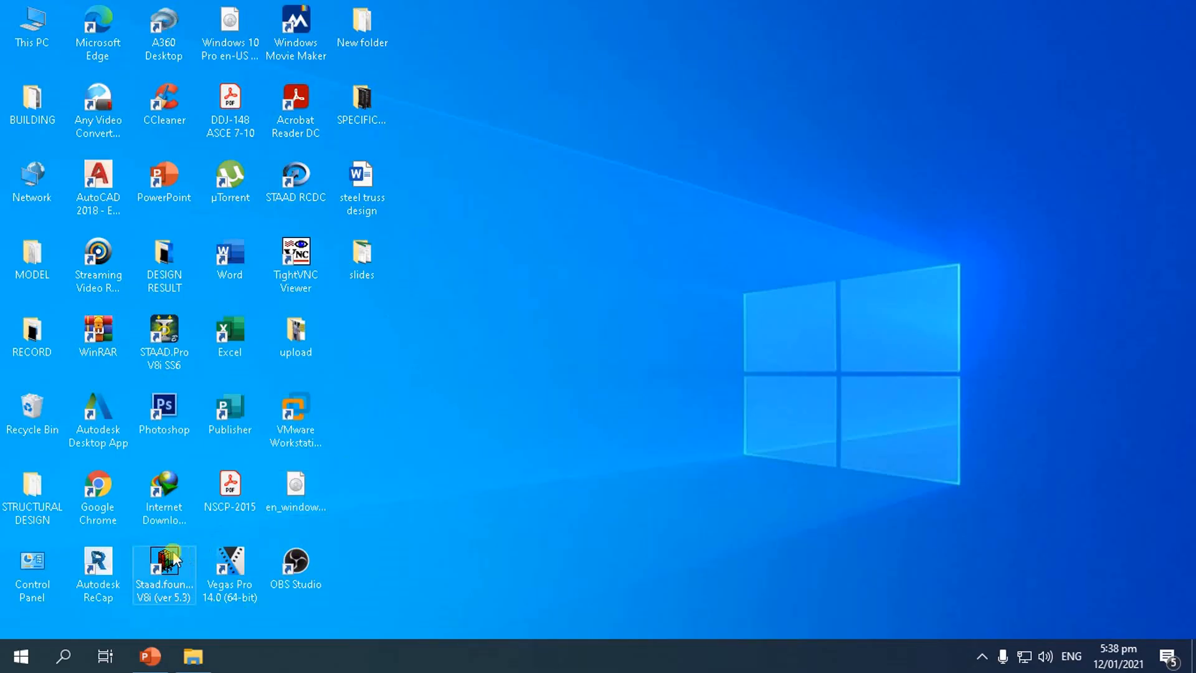
- Launch AutoCAD 2018 from the desktop with the default metric settings and close the blank drawing
left_click(99, 175)
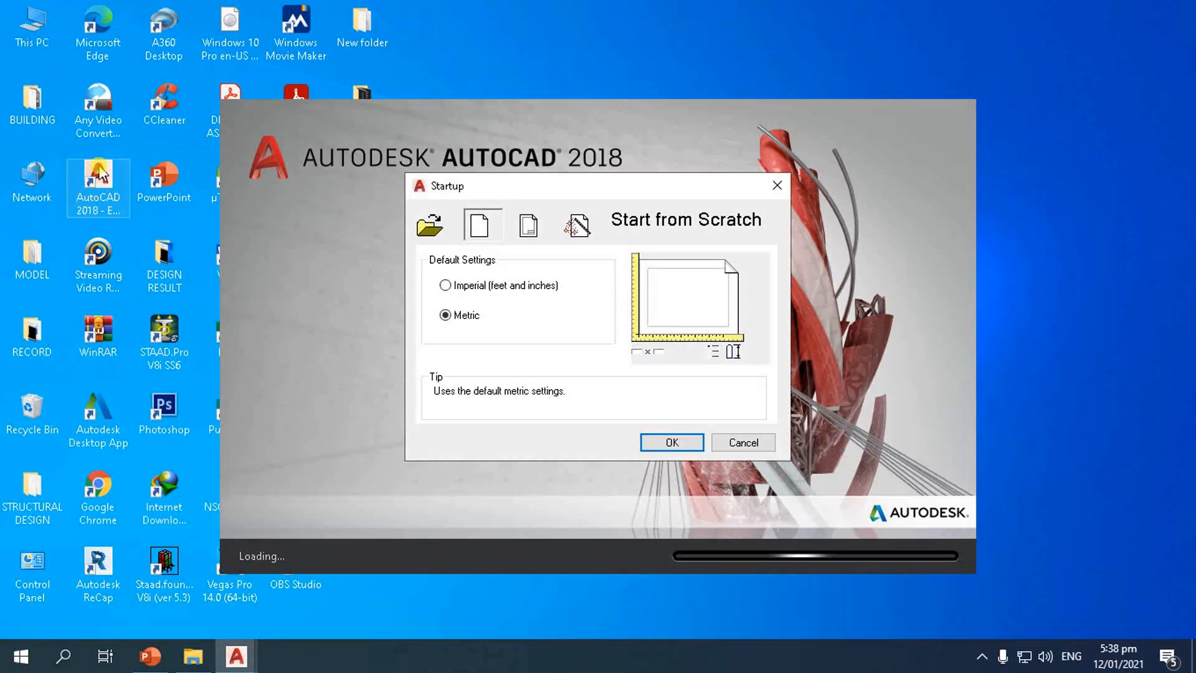
left_click(668, 442)
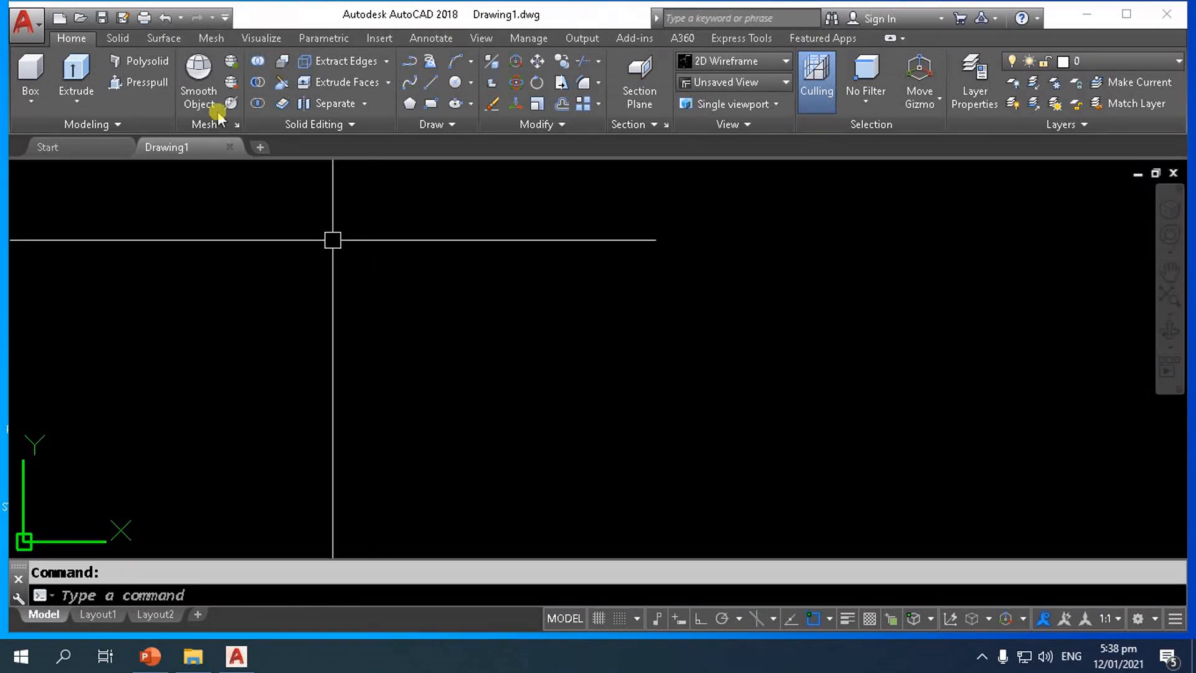
left_click(230, 145)
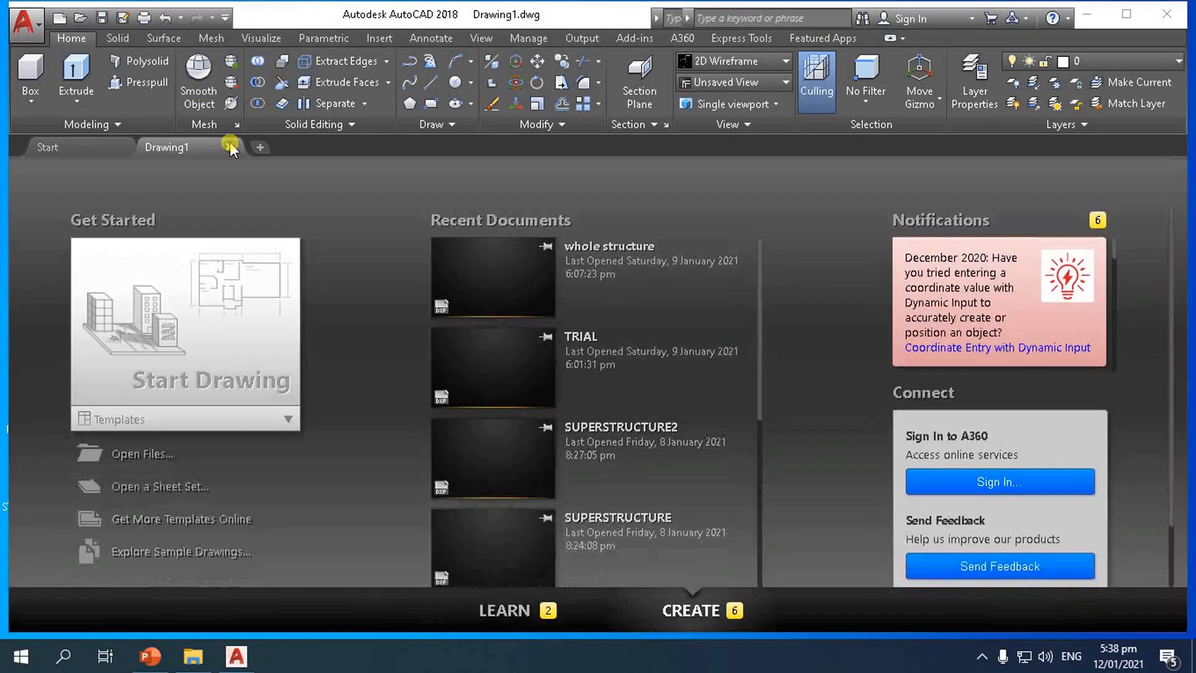
- Open the DXF file COL DESIGN from the BUILDING folder on the desktop
left_click(30, 21)
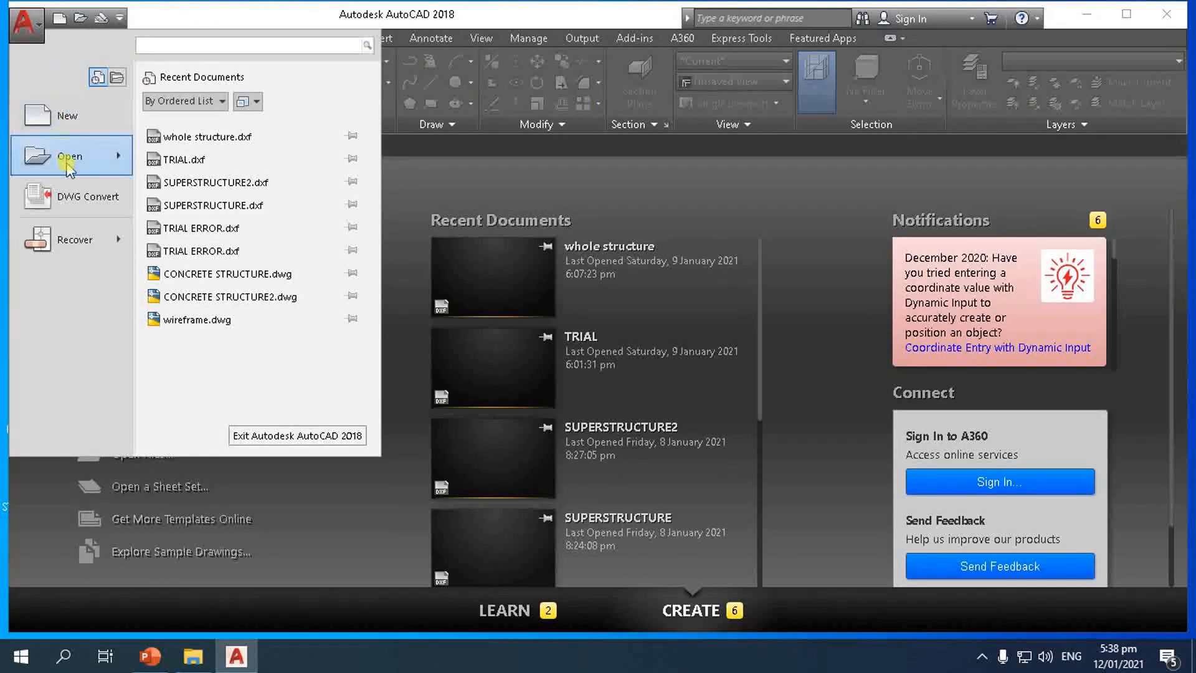
mouse_move(65, 158)
left_click(193, 181)
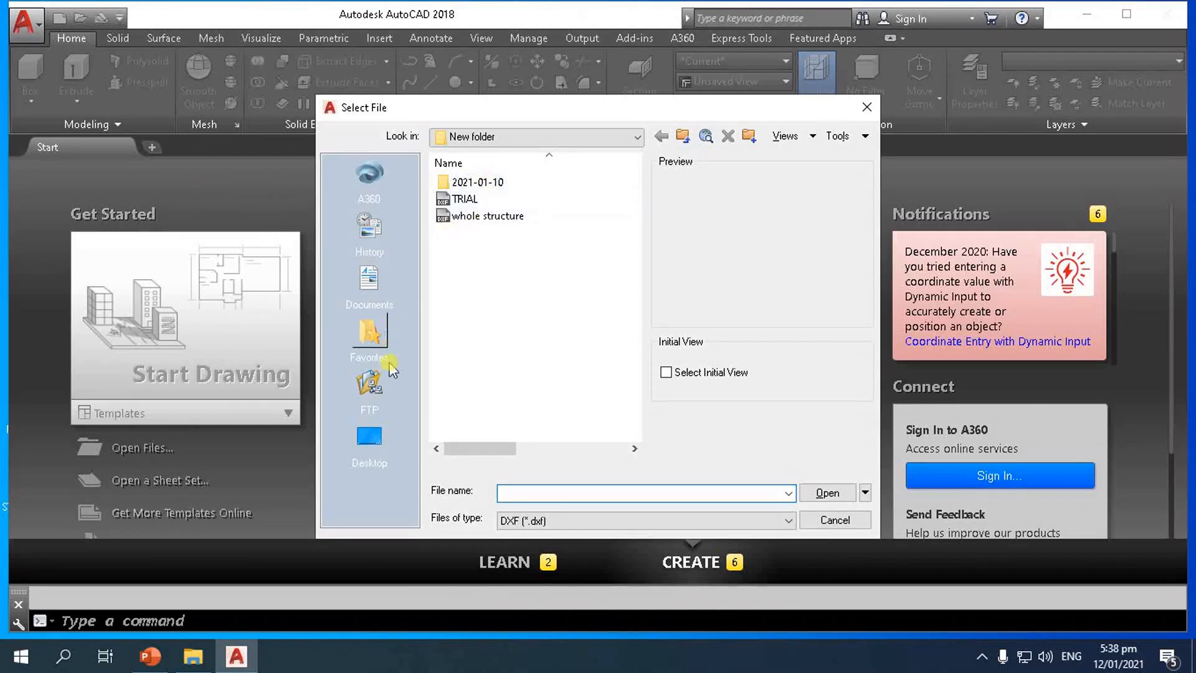
left_click(381, 443)
left_click(502, 264)
double_click(502, 264)
left_click(481, 182)
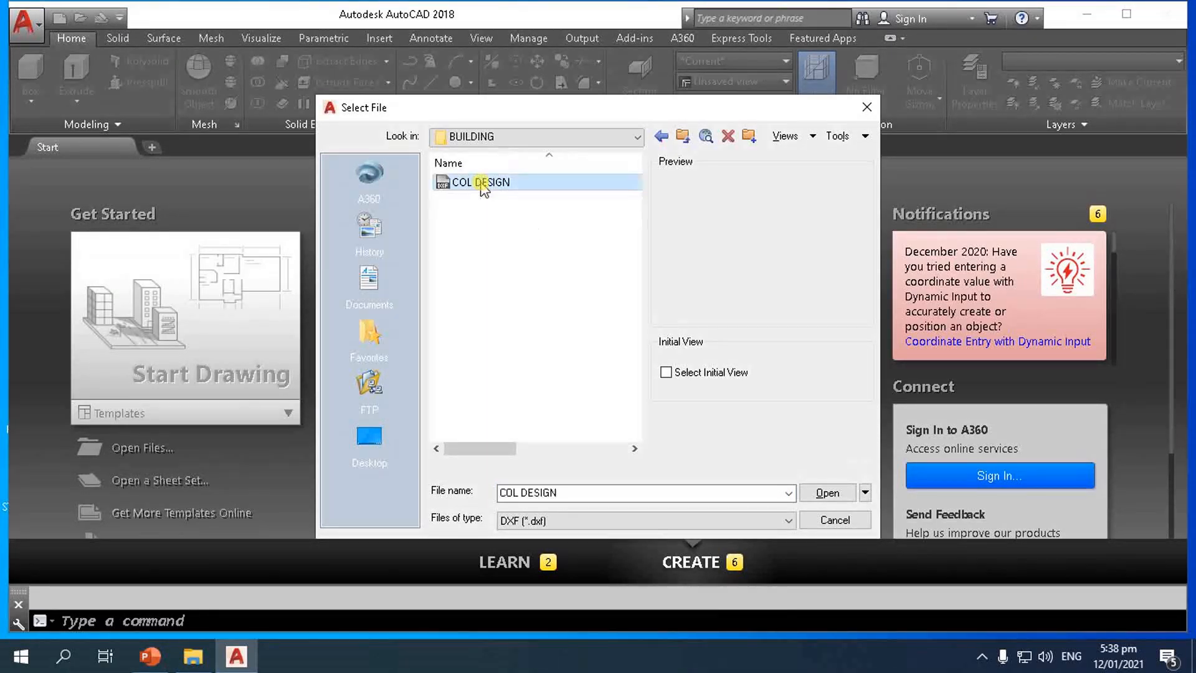
left_click(828, 493)
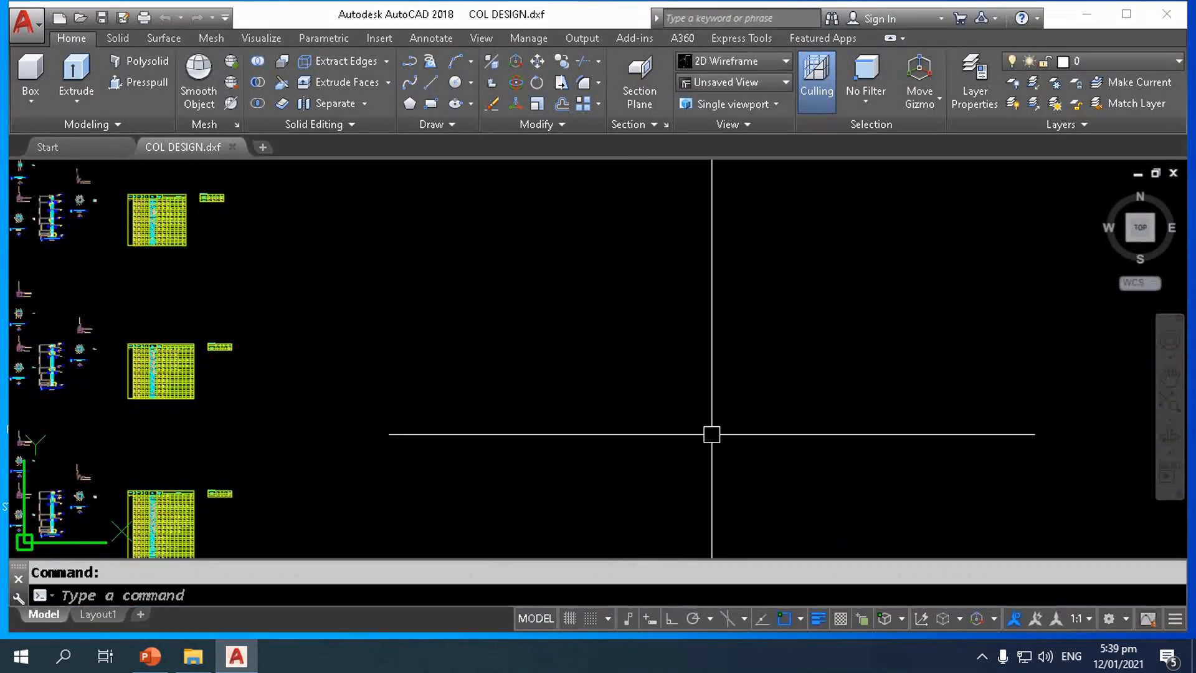
- Examine the column elevations, section details and bar bending tables in the imported drawing
scroll(706, 388, "down", 2)
scroll(706, 388, "down", 4)
scroll(552, 396, "up", 2)
scroll(587, 382, "up", 2)
scroll(522, 348, "up", 8)
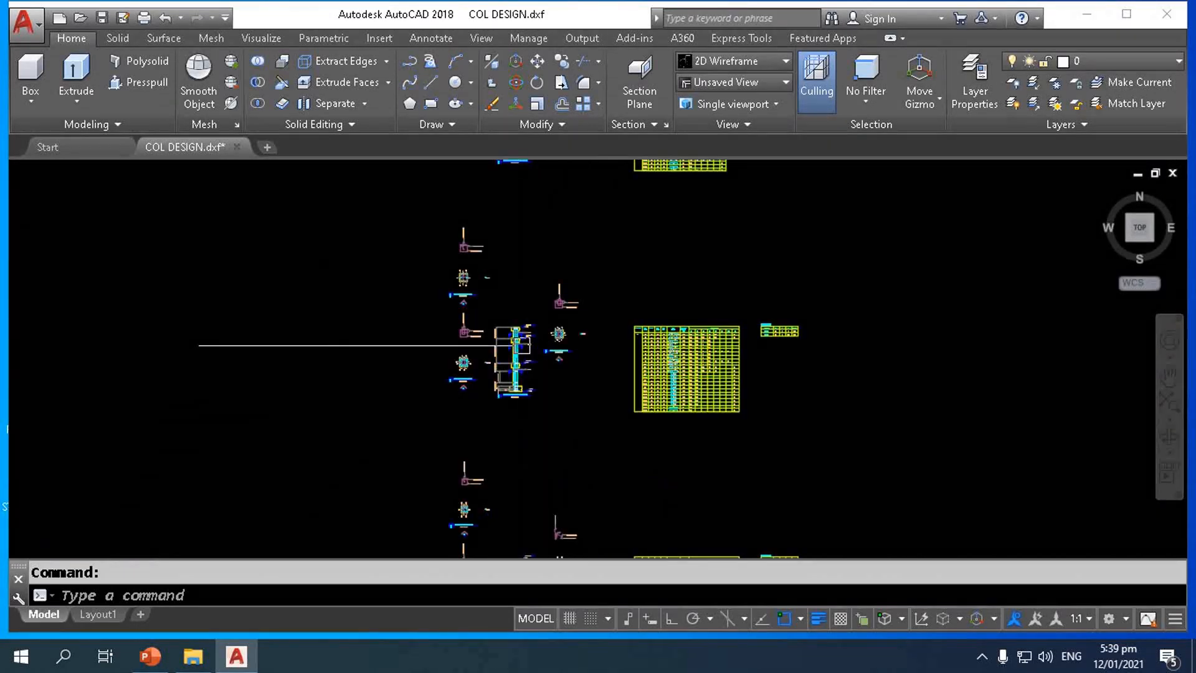
scroll(522, 357, "up", 4)
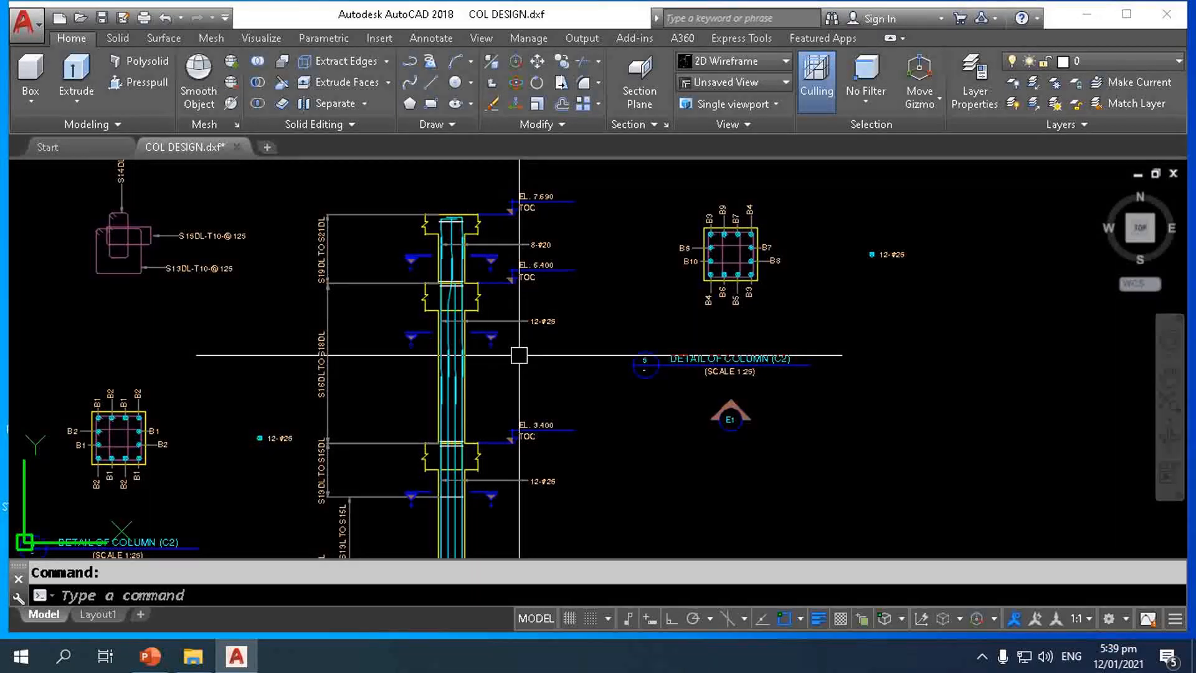
scroll(519, 355, "down", 10)
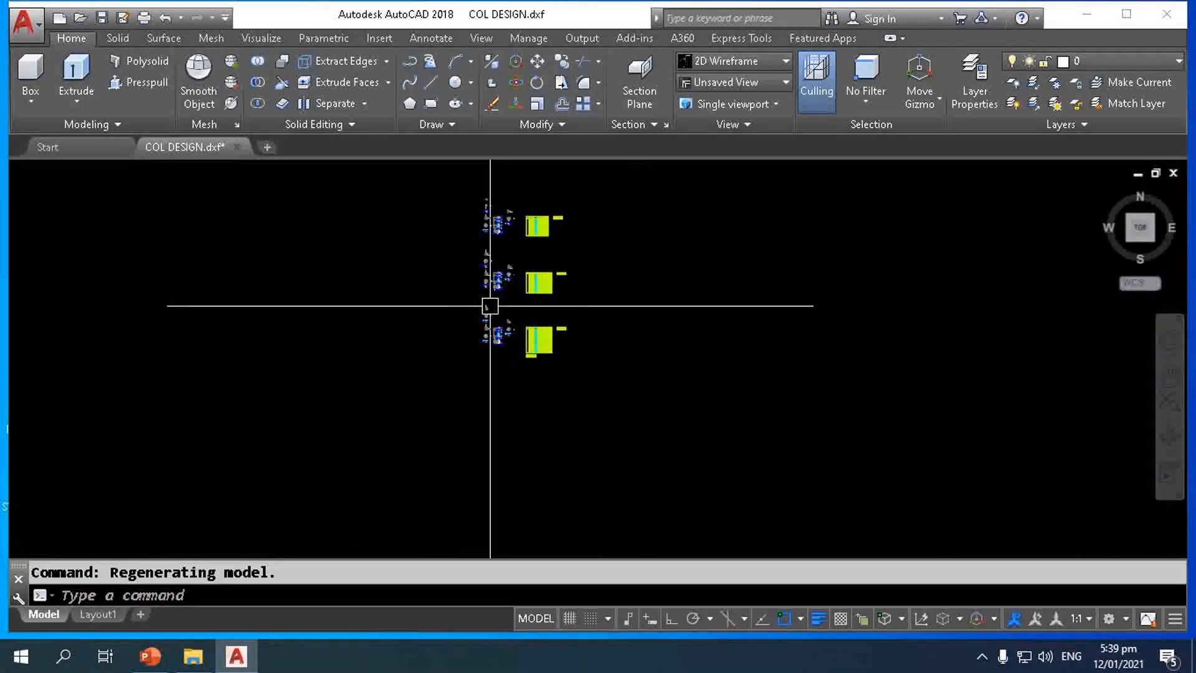
scroll(491, 306, "up", 6)
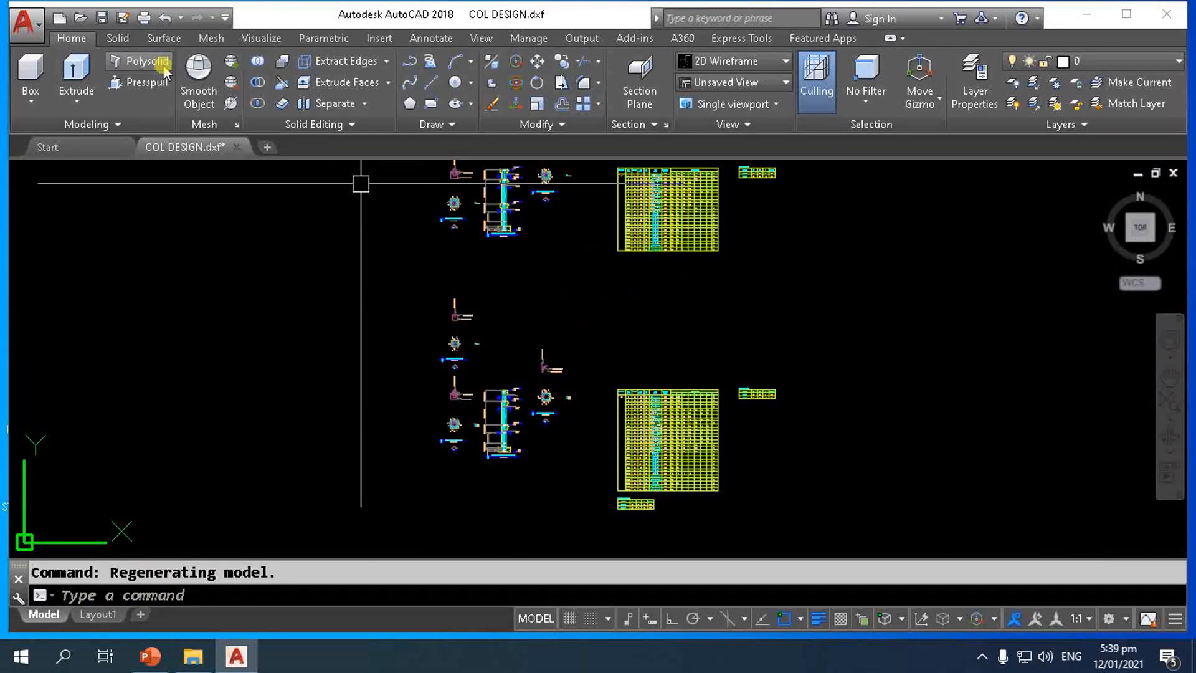
- Start saving the COL DESIGN drawing as a new file
left_click(24, 23)
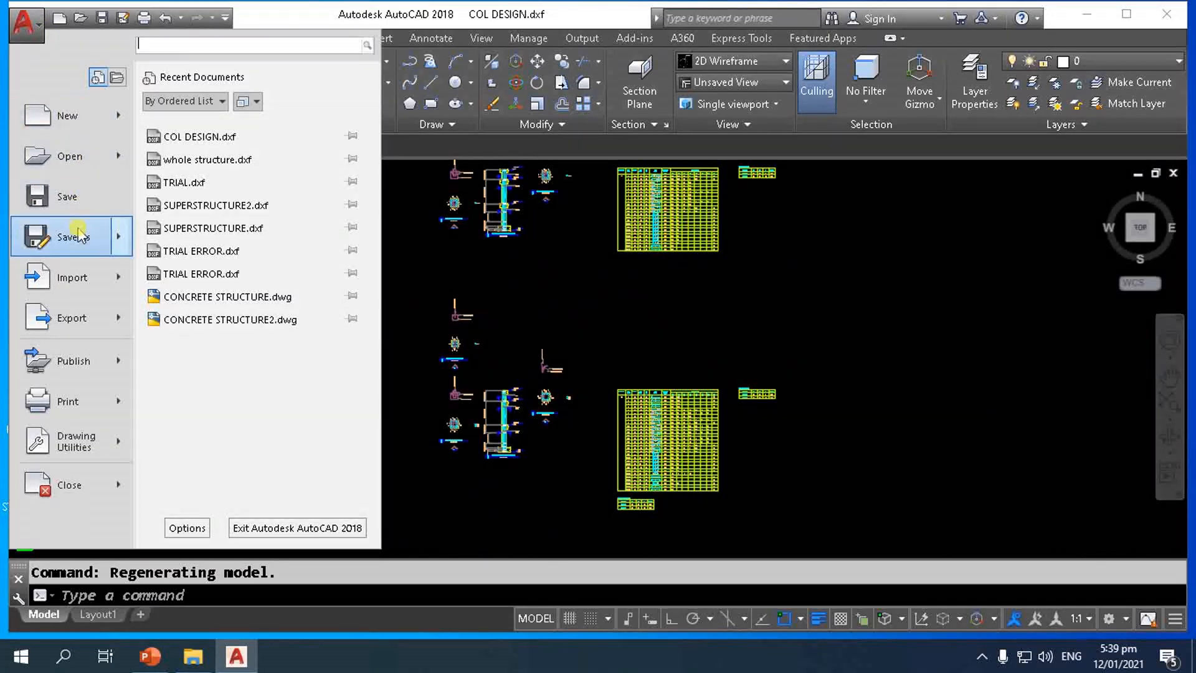
mouse_move(77, 234)
left_click(235, 128)
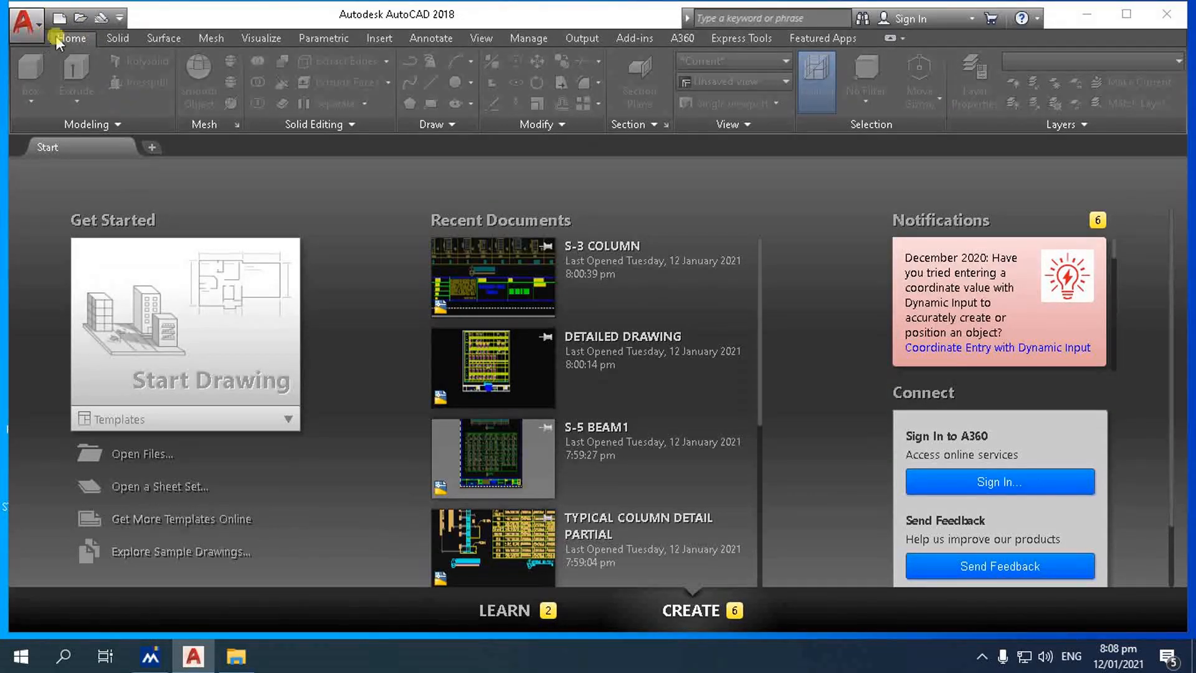
- Open DETAILED DRAWING from the COLUMN folder inside New house, S-3
left_click(41, 16)
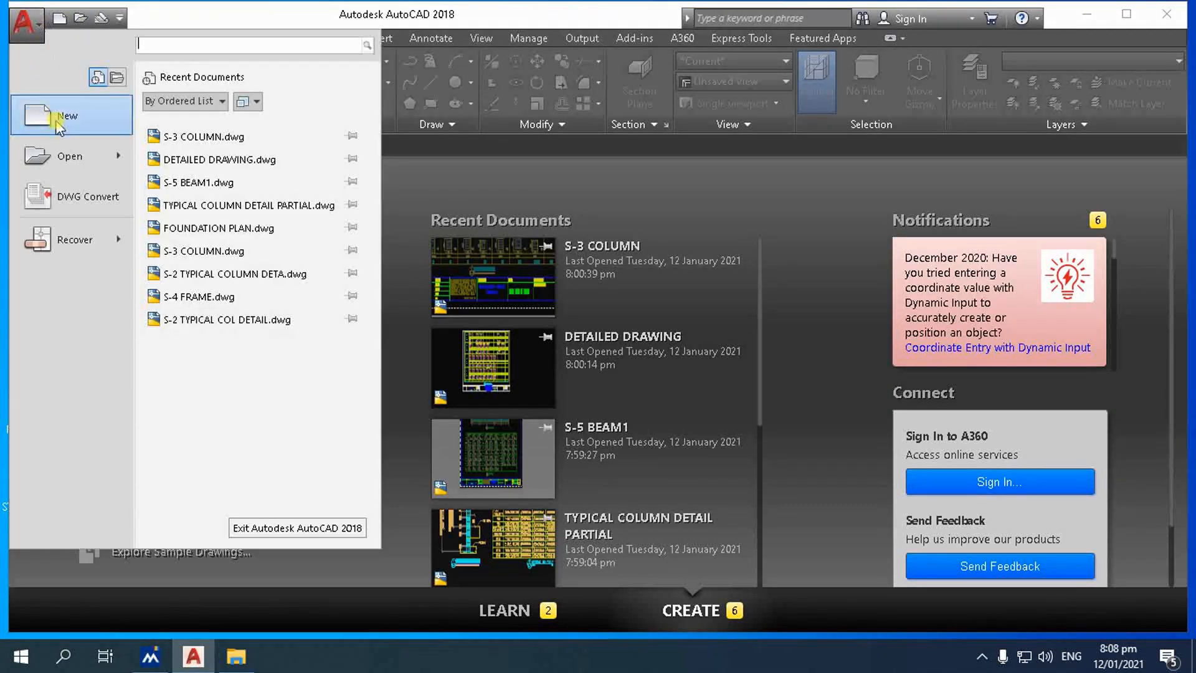
mouse_move(63, 149)
left_click(200, 171)
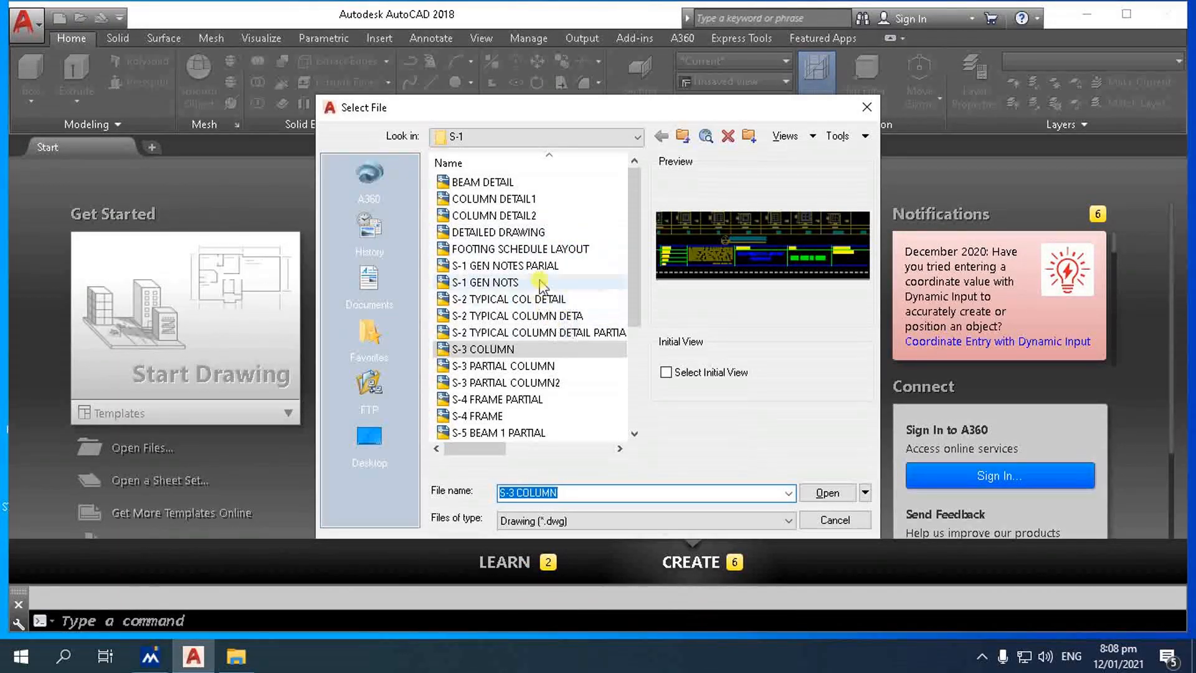
left_click(640, 136)
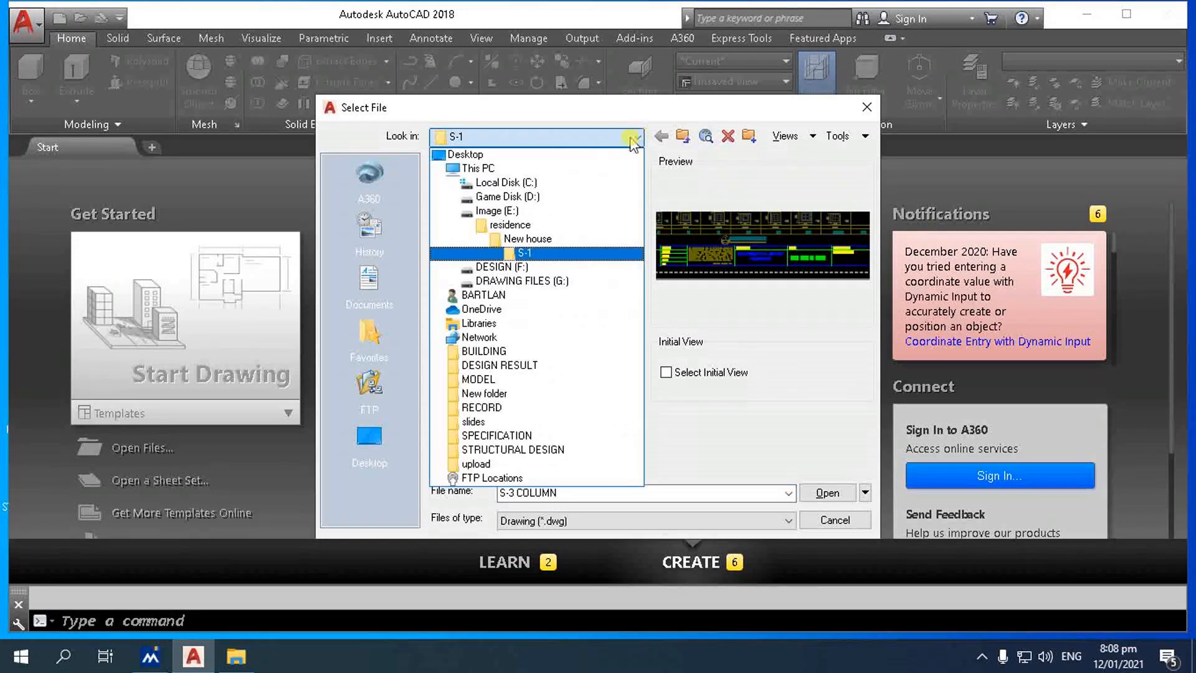
left_click(528, 239)
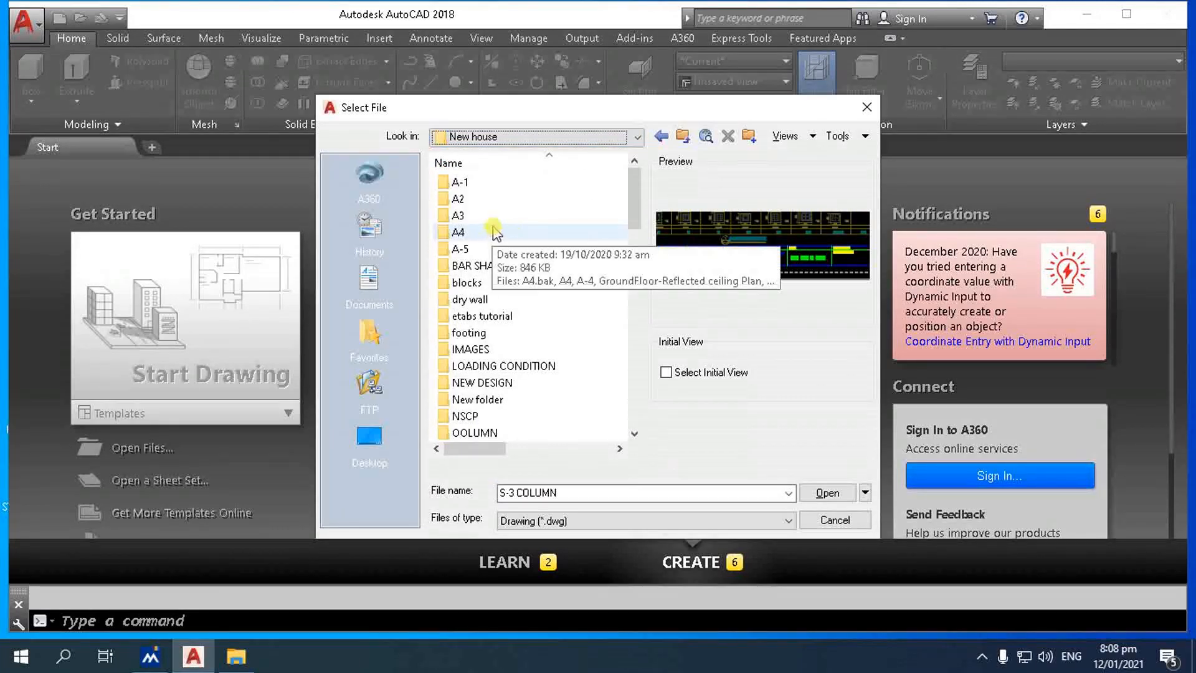
scroll(495, 234, "down", 5)
double_click(477, 298)
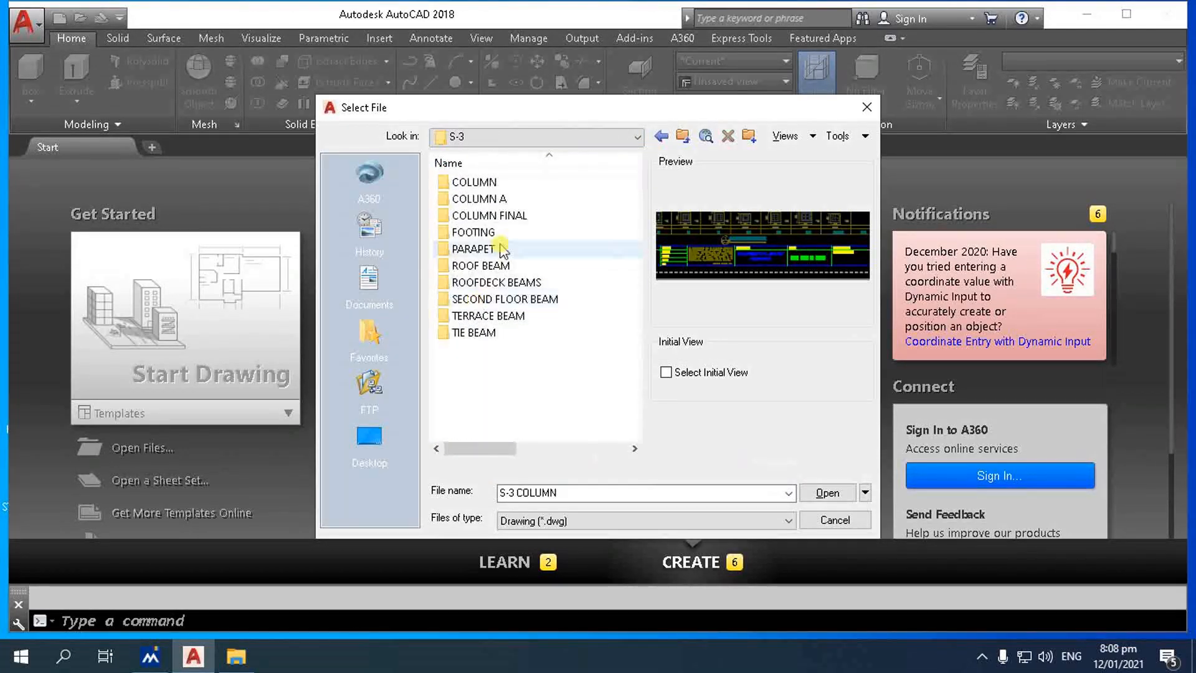
double_click(491, 181)
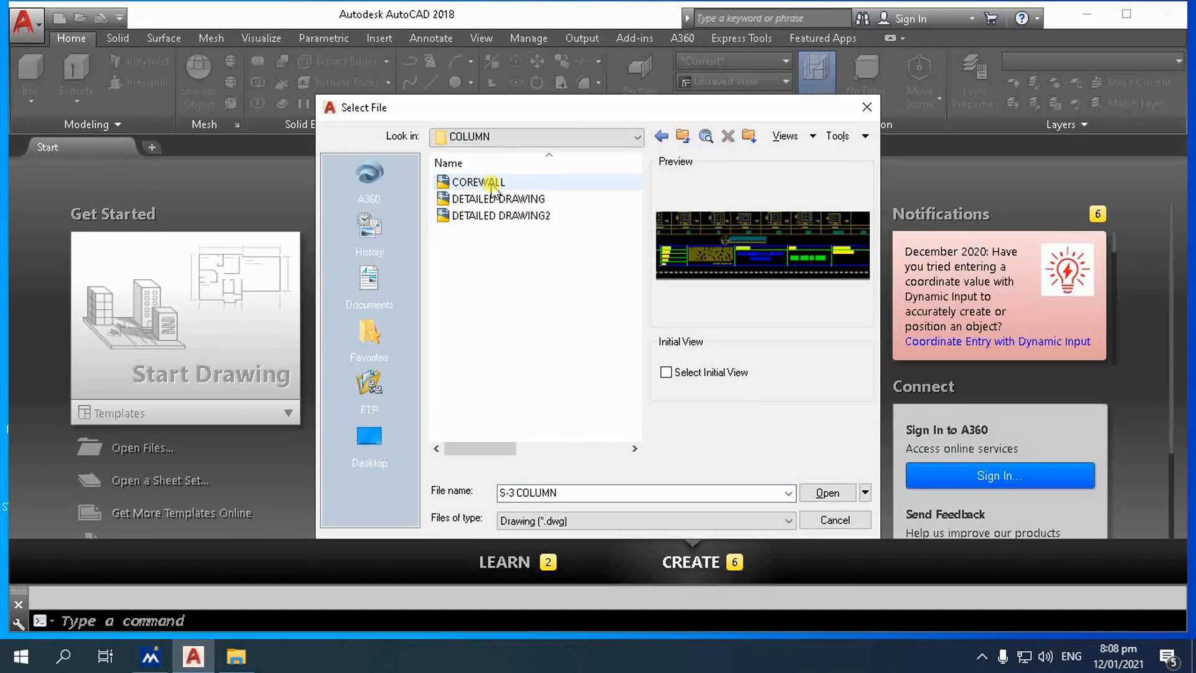
double_click(512, 198)
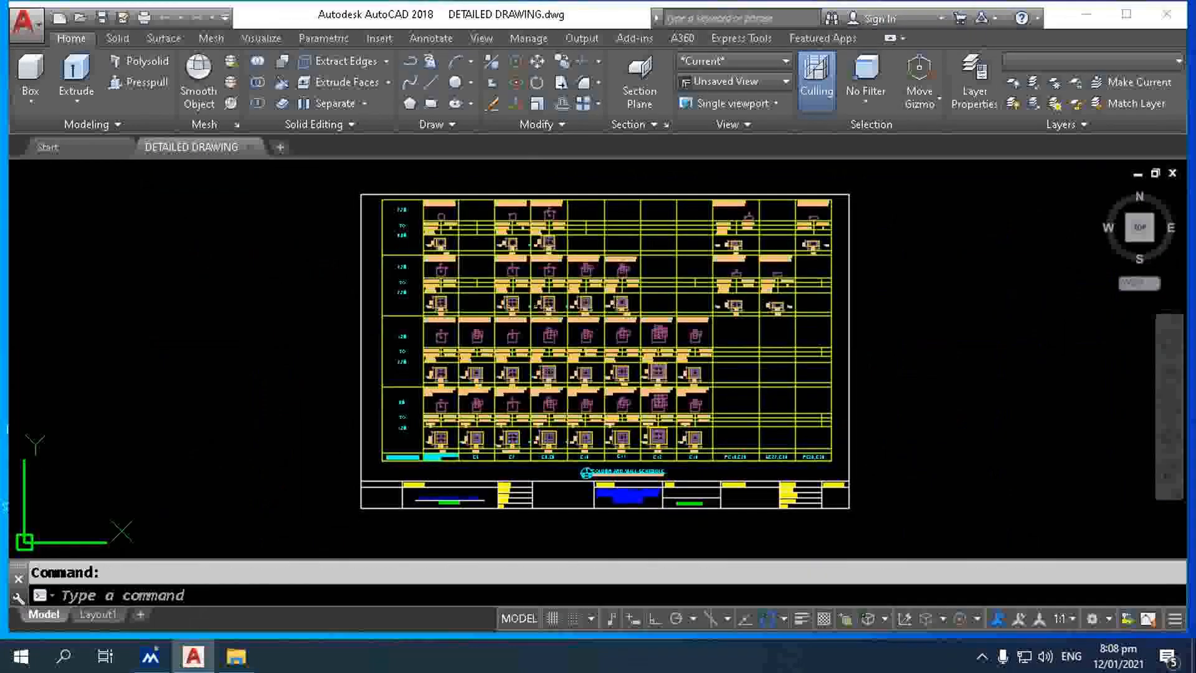
- Examine the column and wall schedule sheet, including its section details, level rows and title block
scroll(548, 422, "down", 2)
scroll(547, 349, "up", 2)
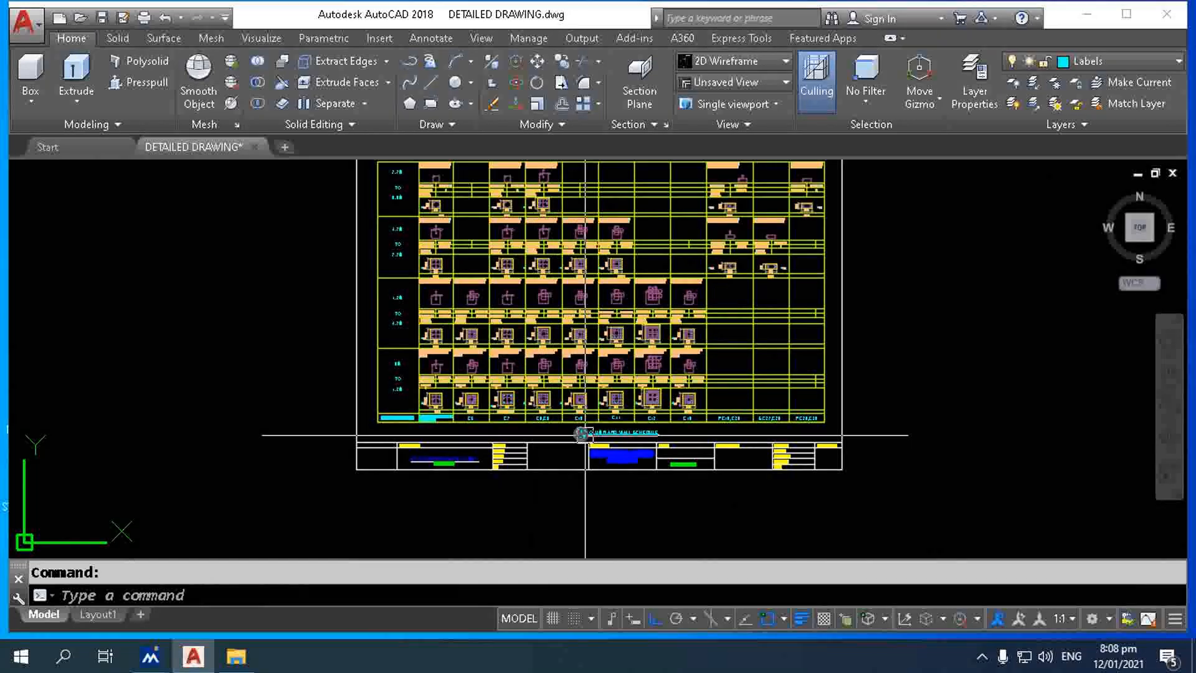
scroll(585, 435, "down", 4)
scroll(563, 385, "up", 4)
scroll(601, 389, "down", 4)
scroll(619, 459, "up", 2)
scroll(619, 461, "up", 4)
scroll(619, 467, "down", 2)
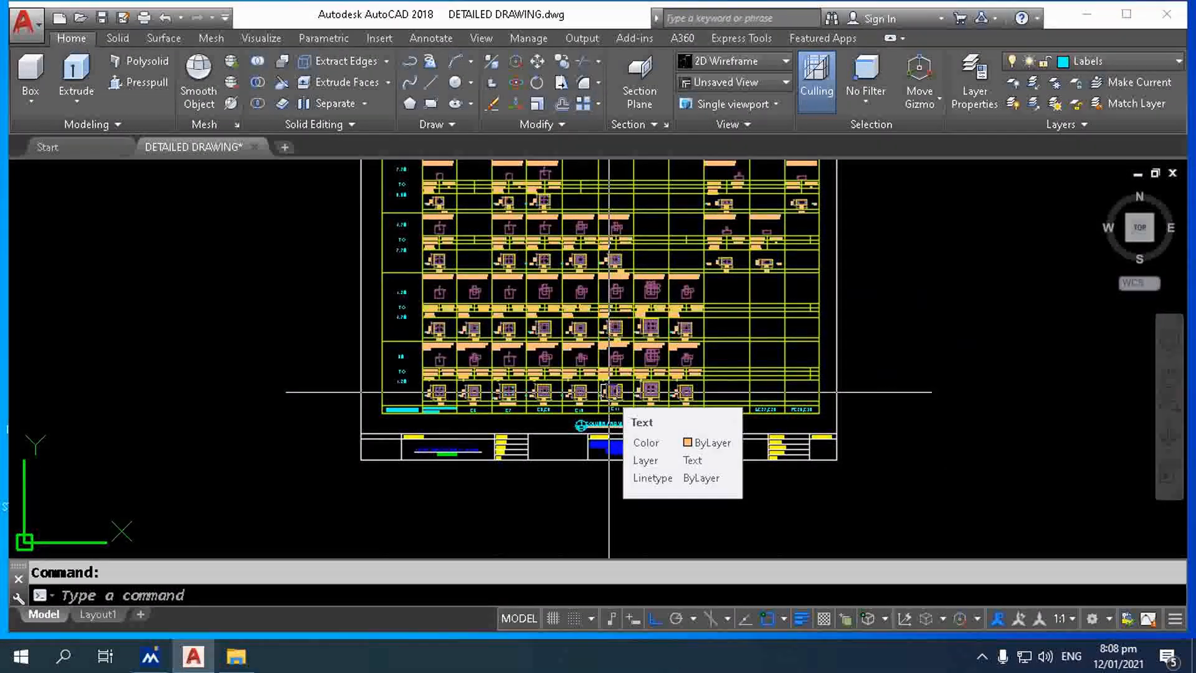
scroll(619, 411, "down", 2)
scroll(582, 339, "up", 2)
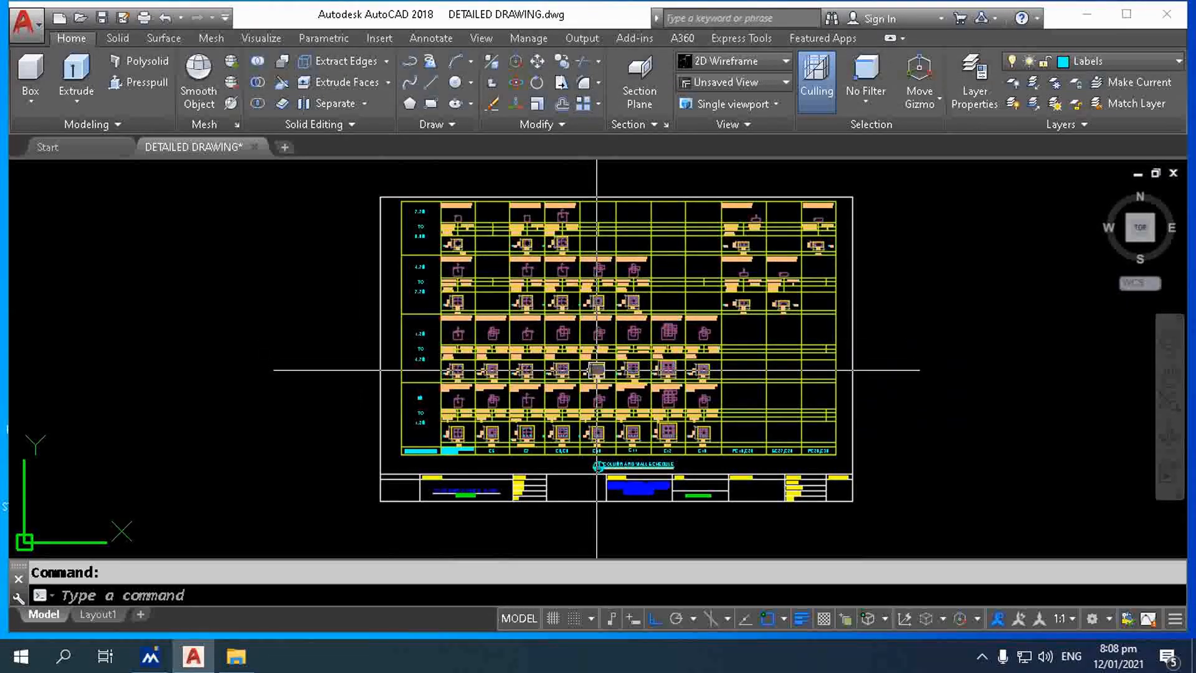
- Open the other DETAILED DRAWING from the COLUMN A folder in S-3 and view its column schedule up close
left_click(38, 26)
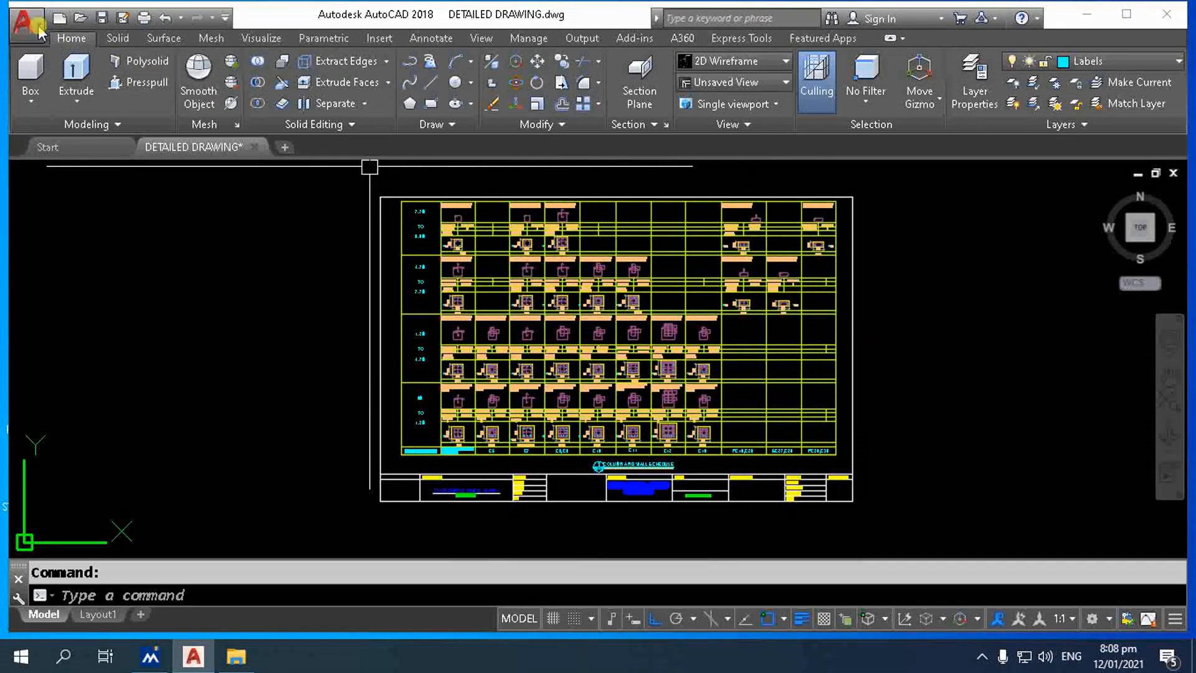
mouse_move(69, 152)
left_click(200, 128)
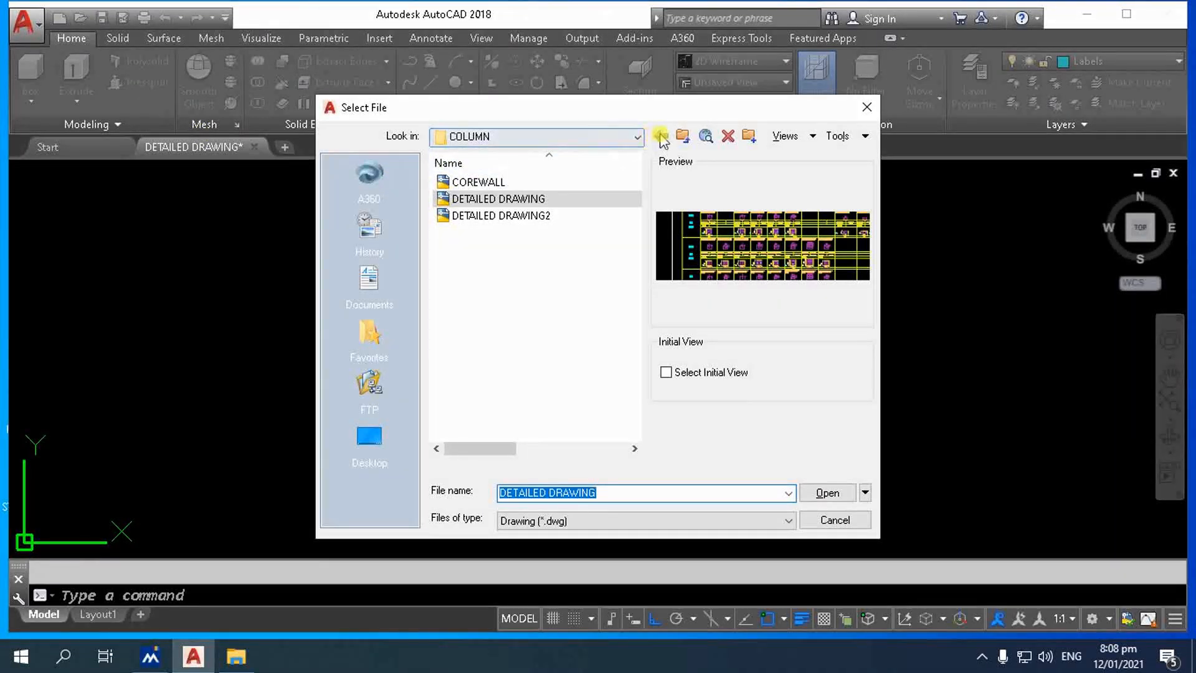
left_click(637, 137)
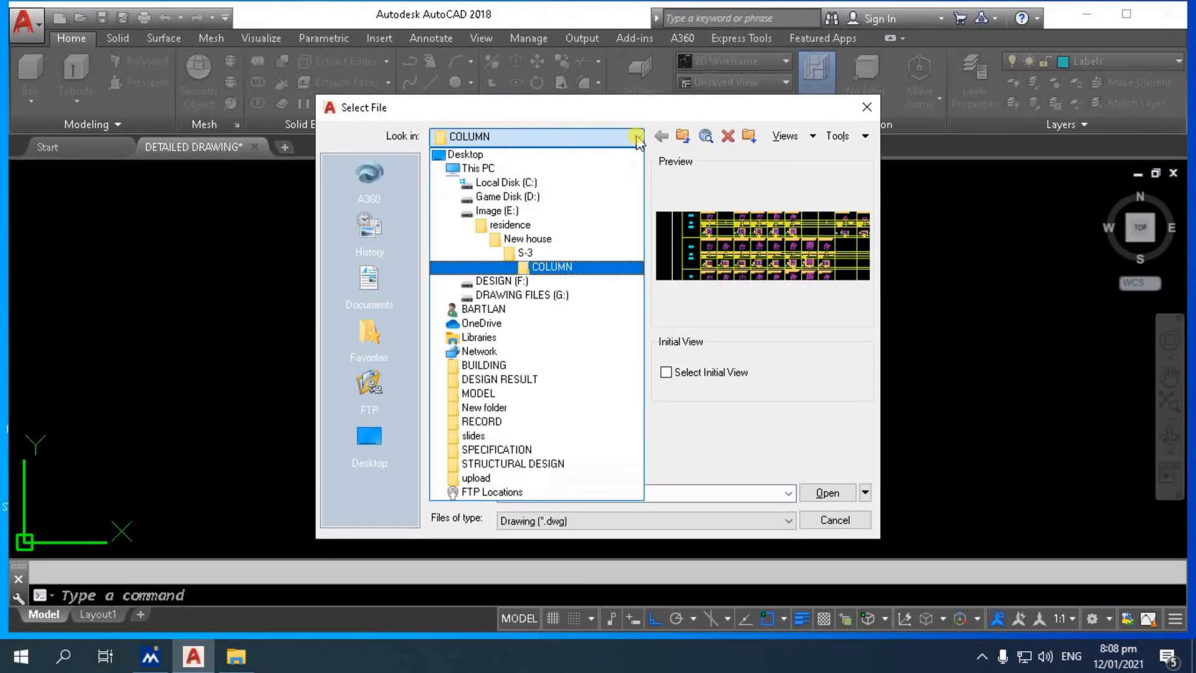
left_click(543, 252)
double_click(491, 200)
double_click(488, 186)
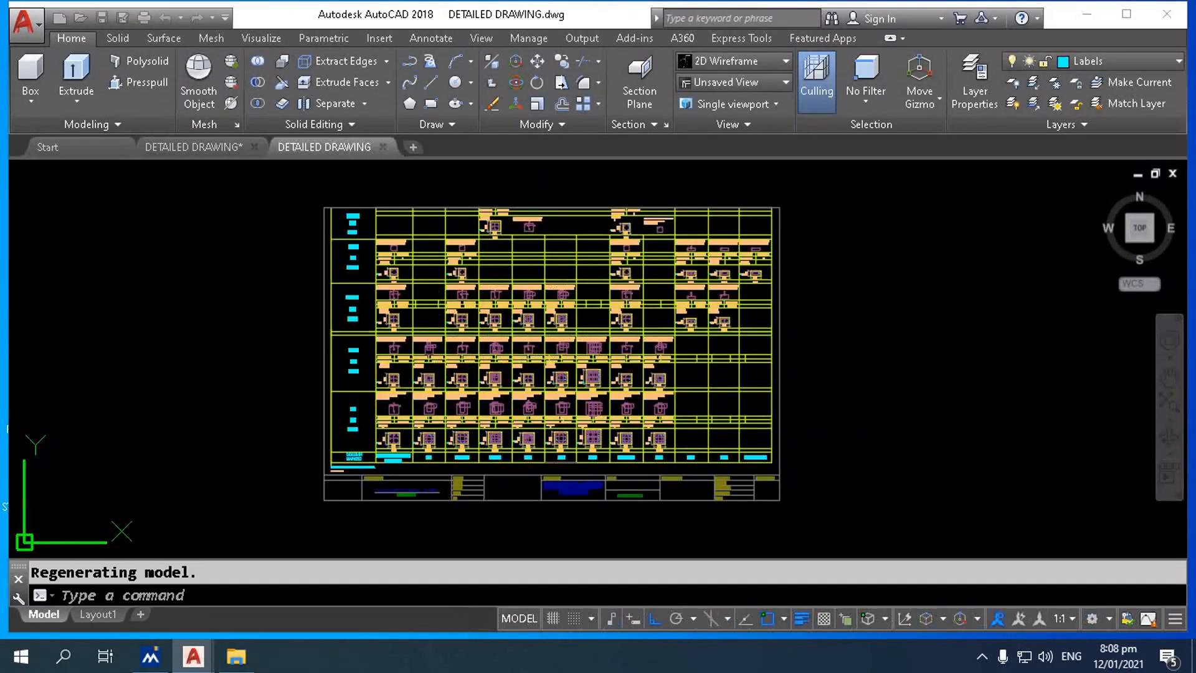
scroll(496, 340, "up", 3)
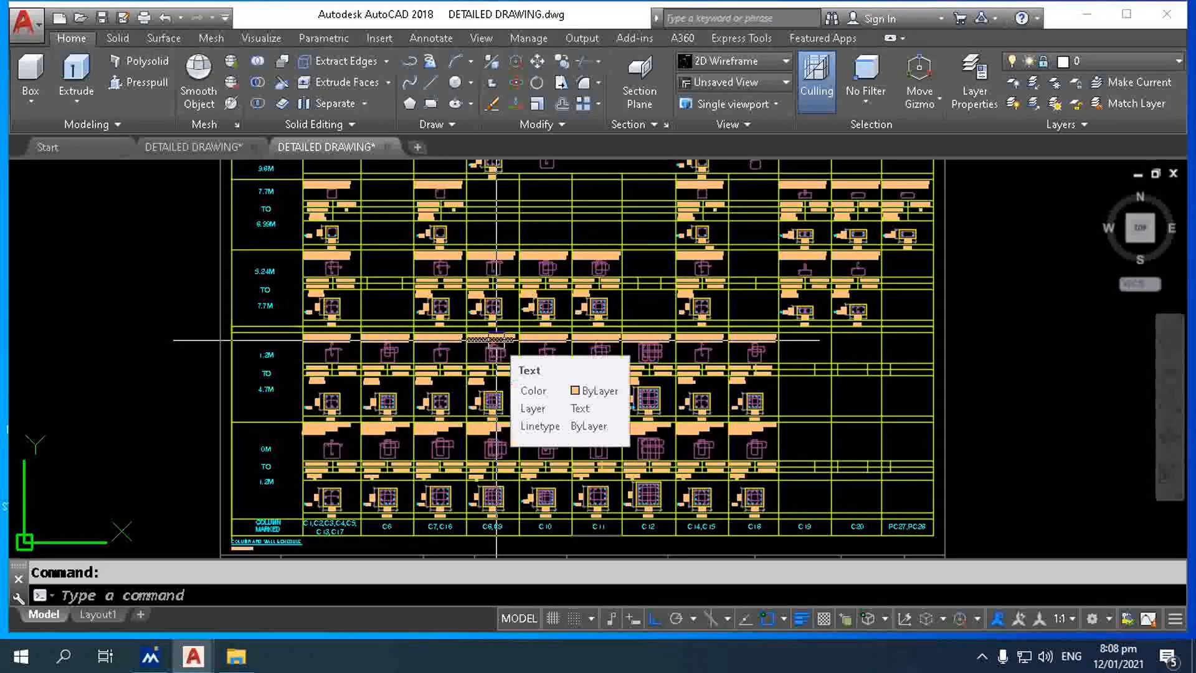
- Examine the lower level rows and title block of the column and wall schedule sheet
scroll(500, 414, "down", 2)
scroll(503, 436, "up", 5)
scroll(508, 434, "down", 3)
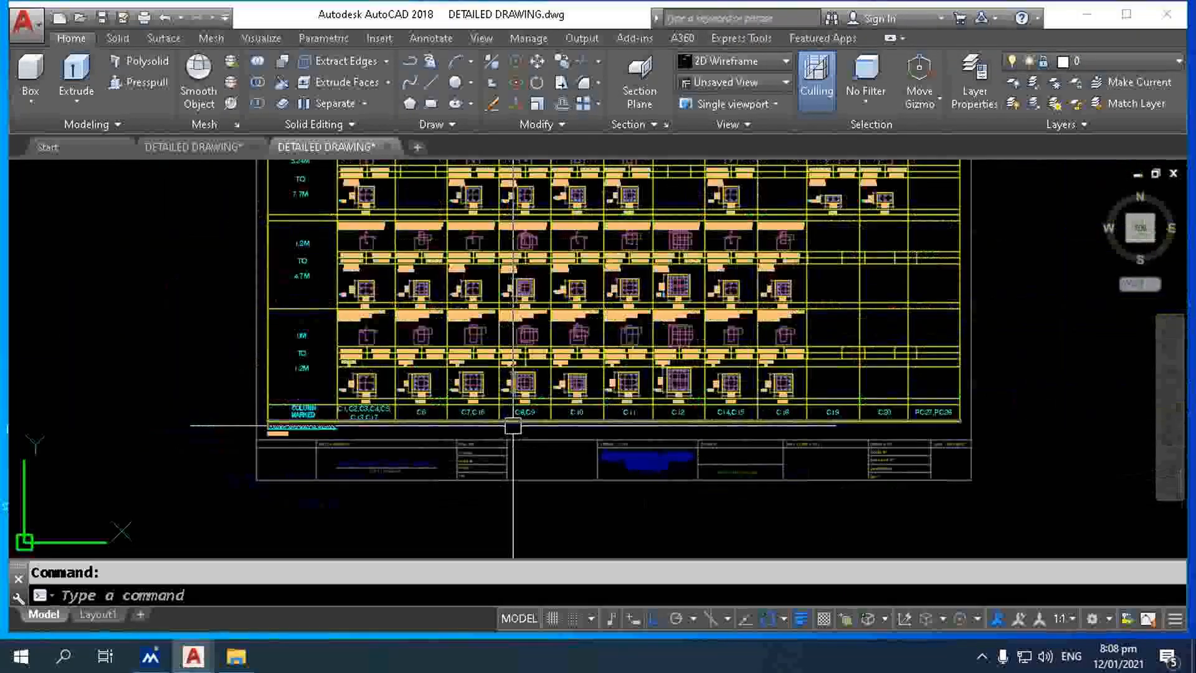
scroll(600, 216, "up", 1)
scroll(601, 279, "down", 1)
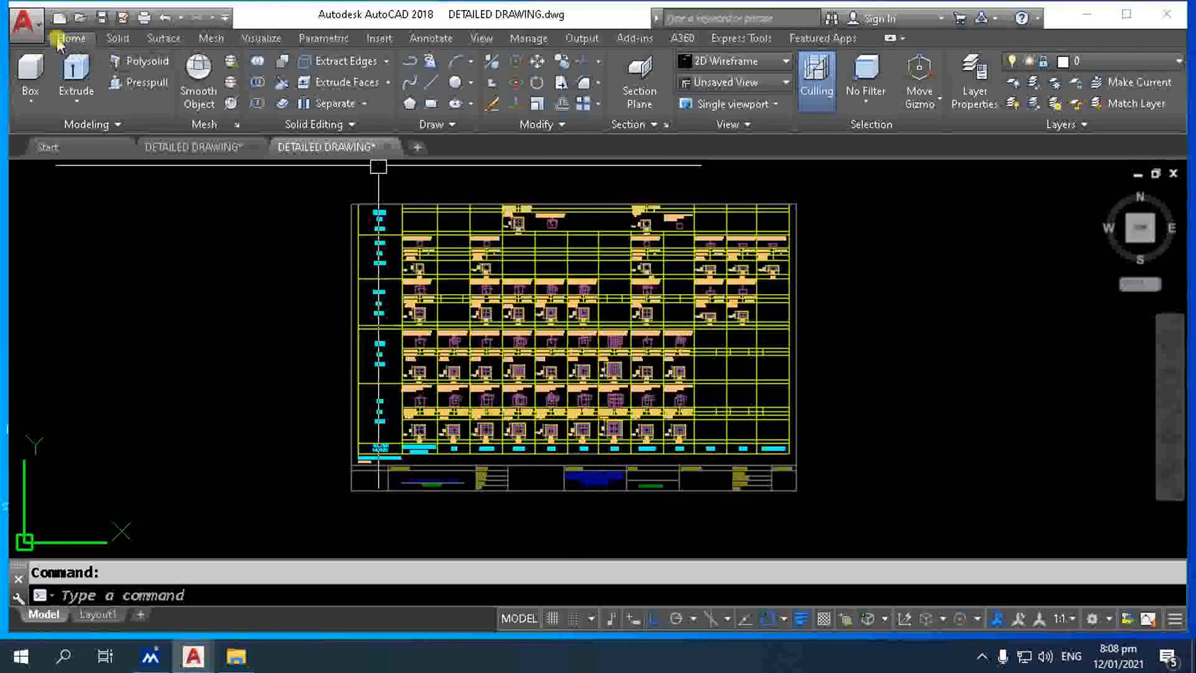
- Open ROOF BEAM FRAMING PLAN from the ROOF BEAM folder in S-3 and view the whole plan
left_click(23, 24)
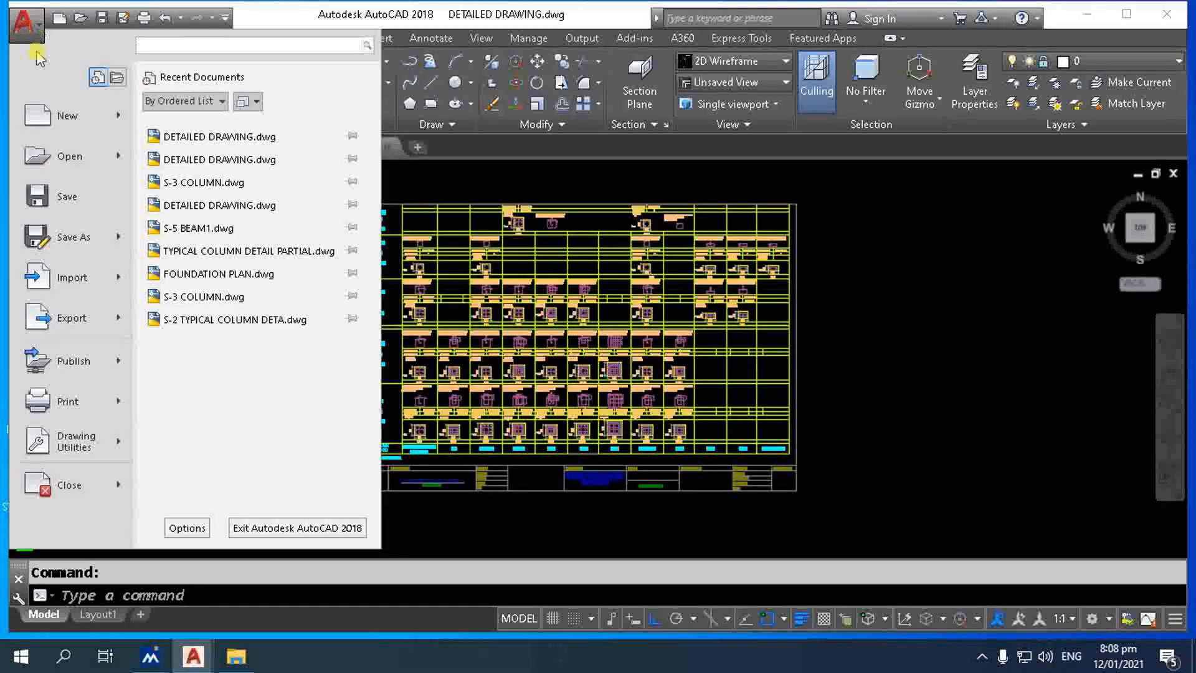
left_click(80, 161)
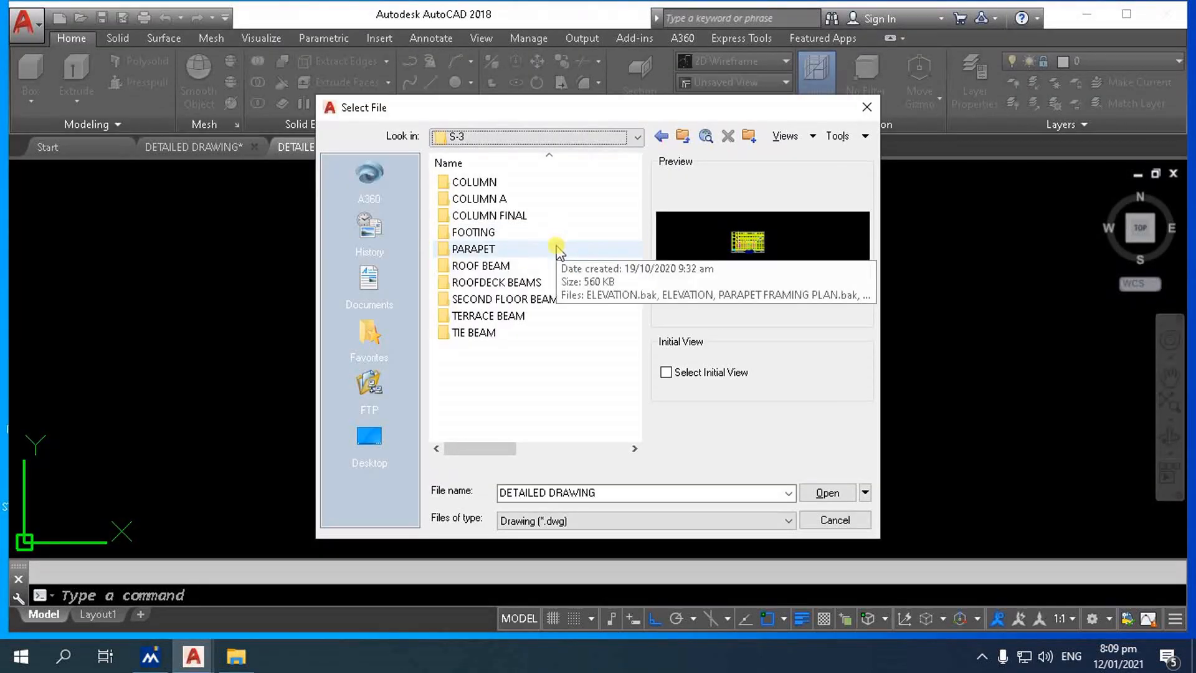
double_click(502, 265)
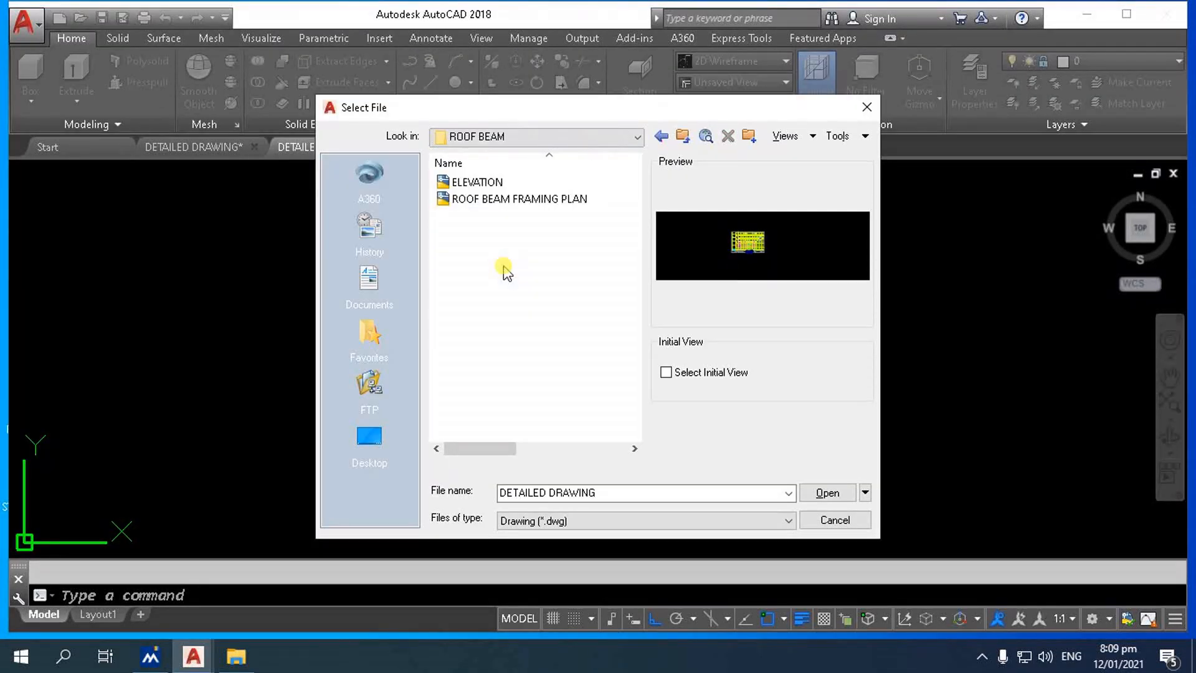
left_click(502, 203)
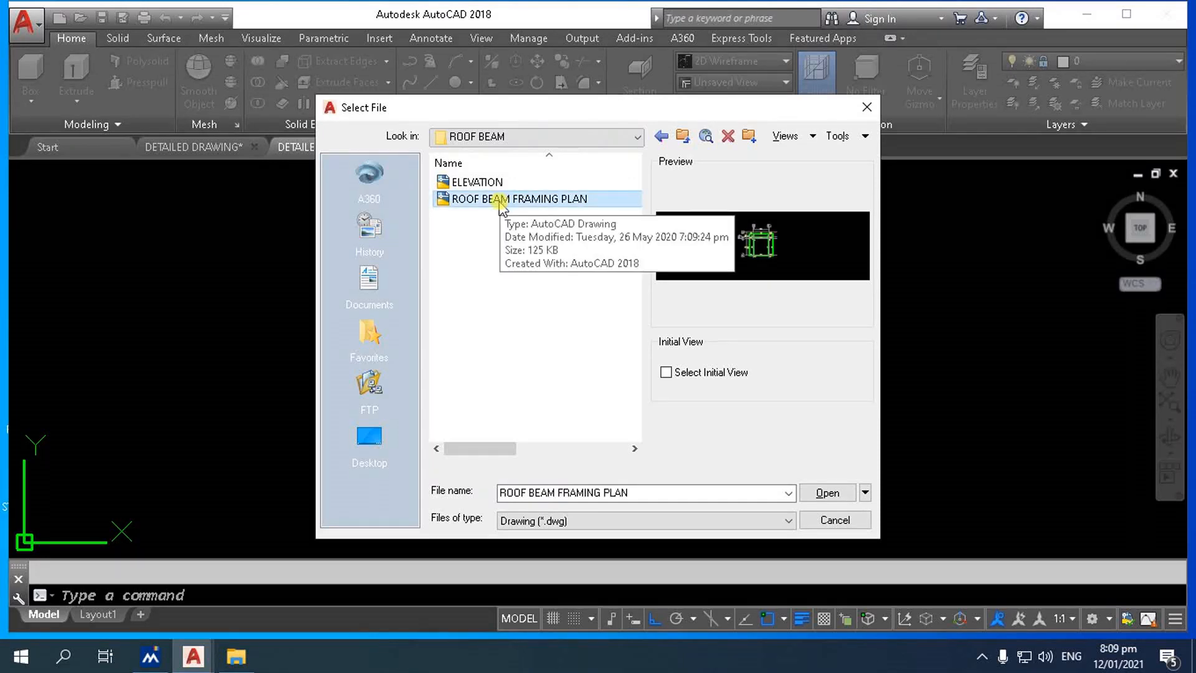
double_click(502, 201)
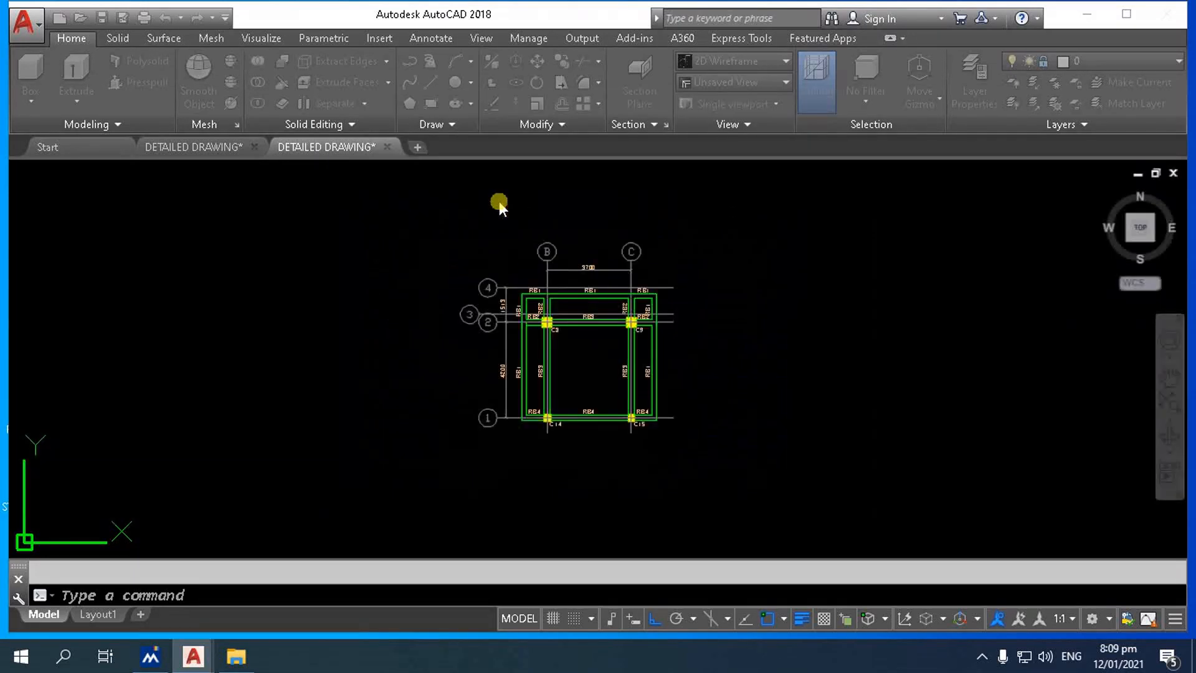
scroll(634, 349, "up", 4)
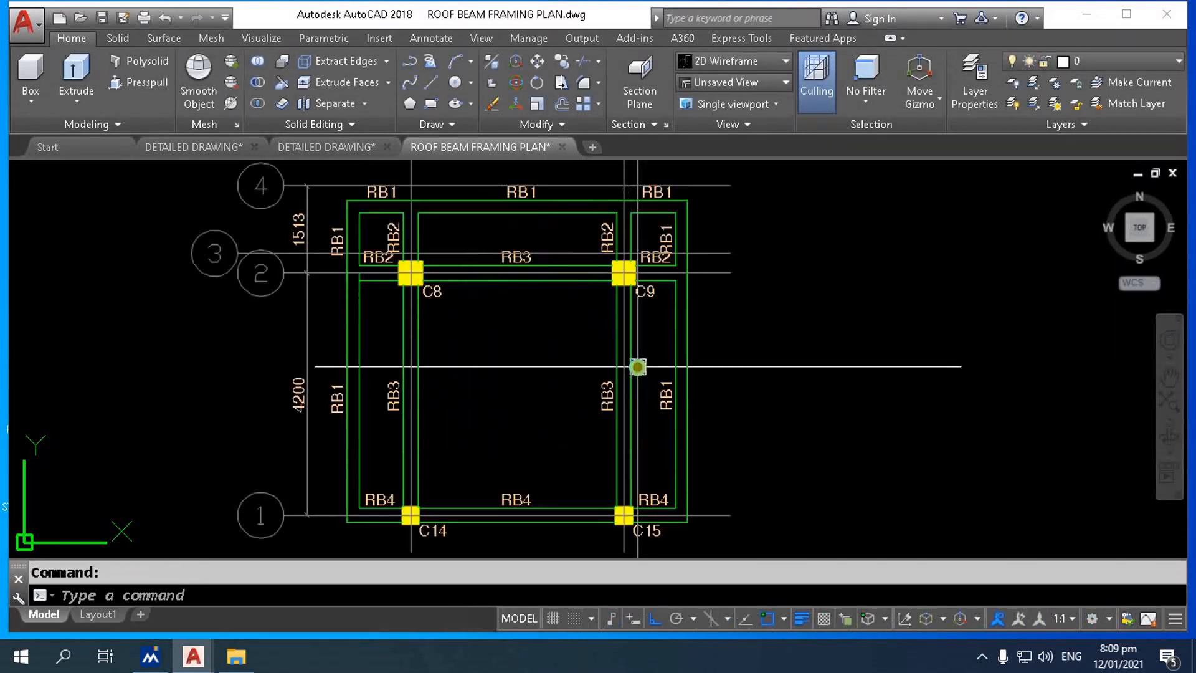
scroll(636, 366, "down", 2)
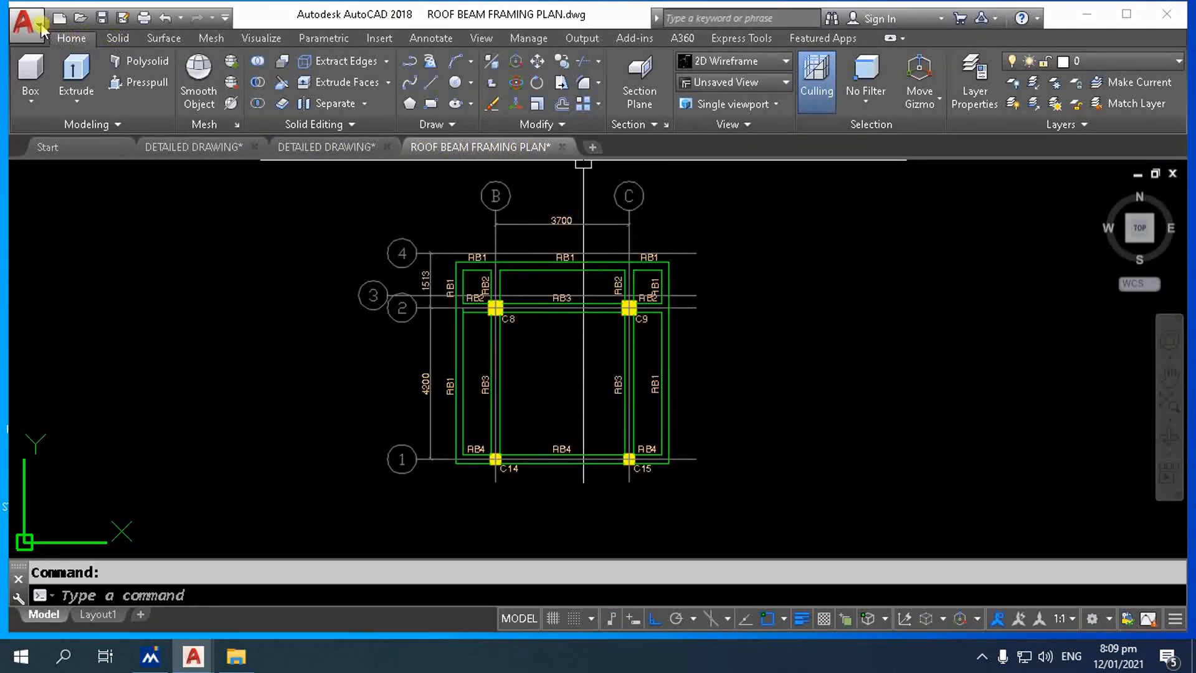
- Open the ROOF DECK FRAMING PLAN drawing from the ROOFDECK BEAMS folder
left_click(80, 18)
left_click(561, 199)
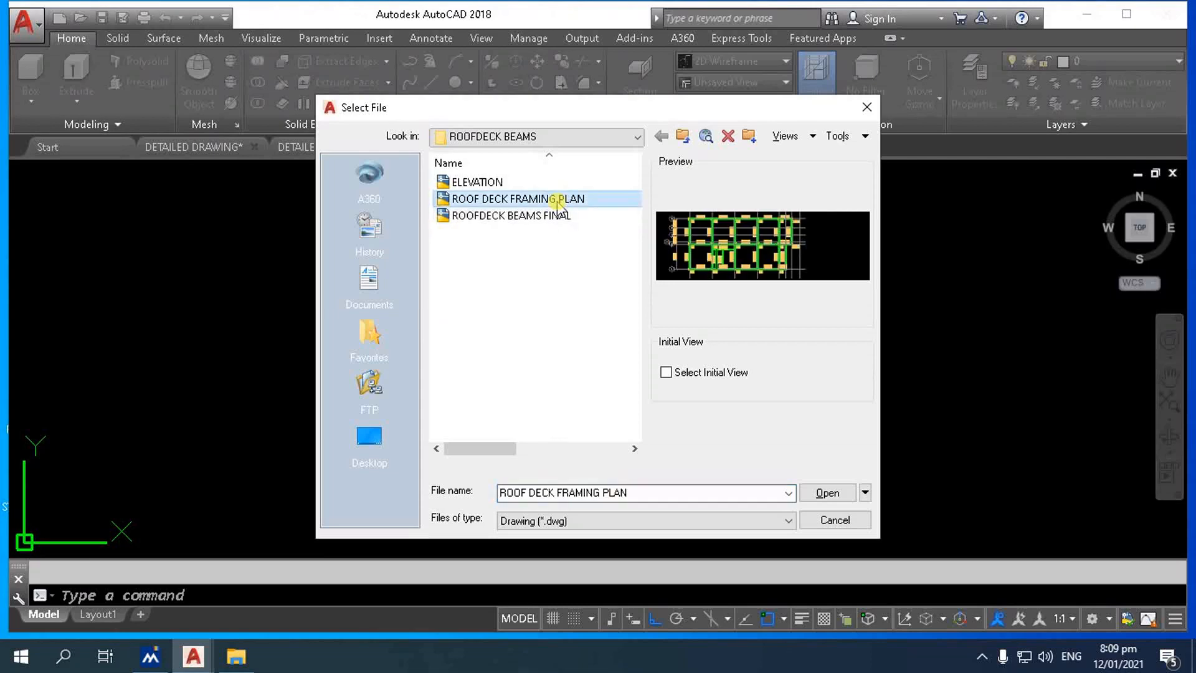
left_click(492, 182)
double_click(509, 198)
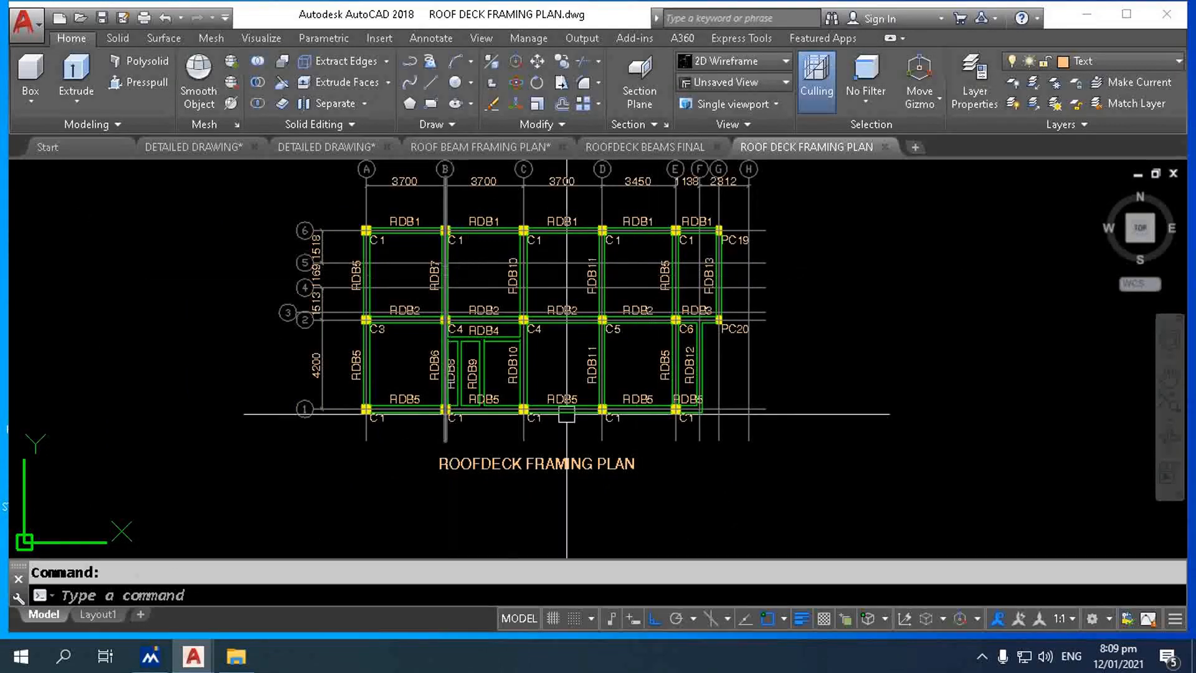
- Examine the roofdeck framing plan, including its grid lines, beam marks and column marks
scroll(540, 336, "up", 2)
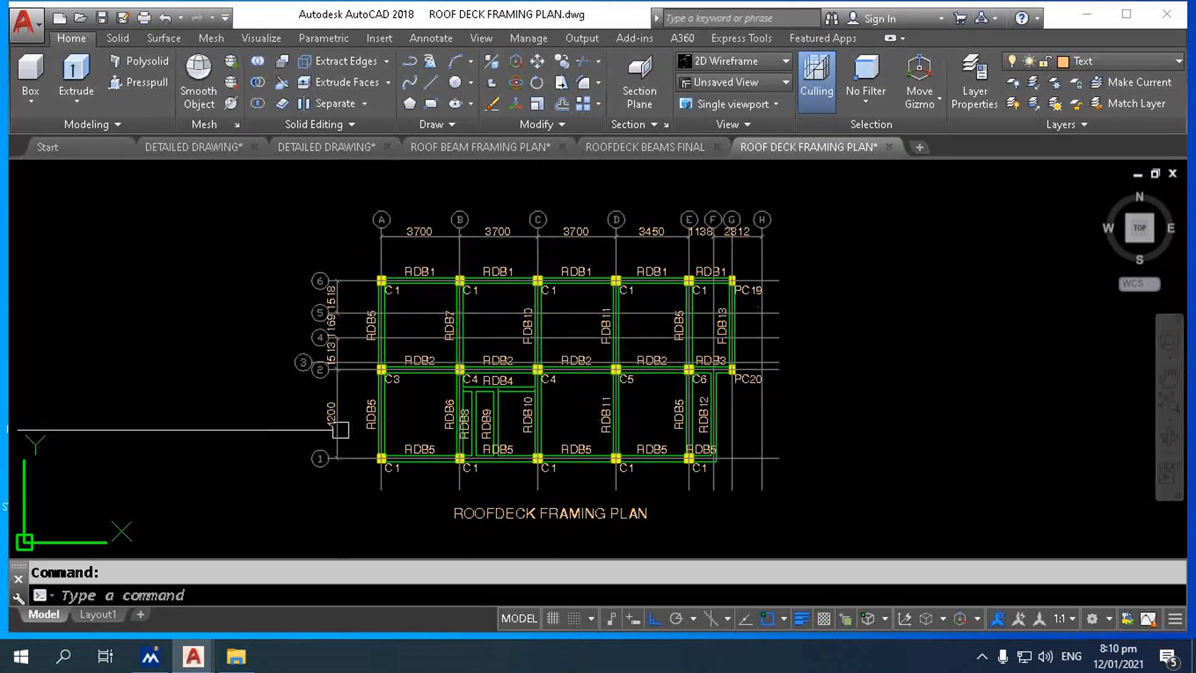
scroll(344, 428, "up", 2)
scroll(471, 246, "down", 2)
scroll(472, 246, "down", 2)
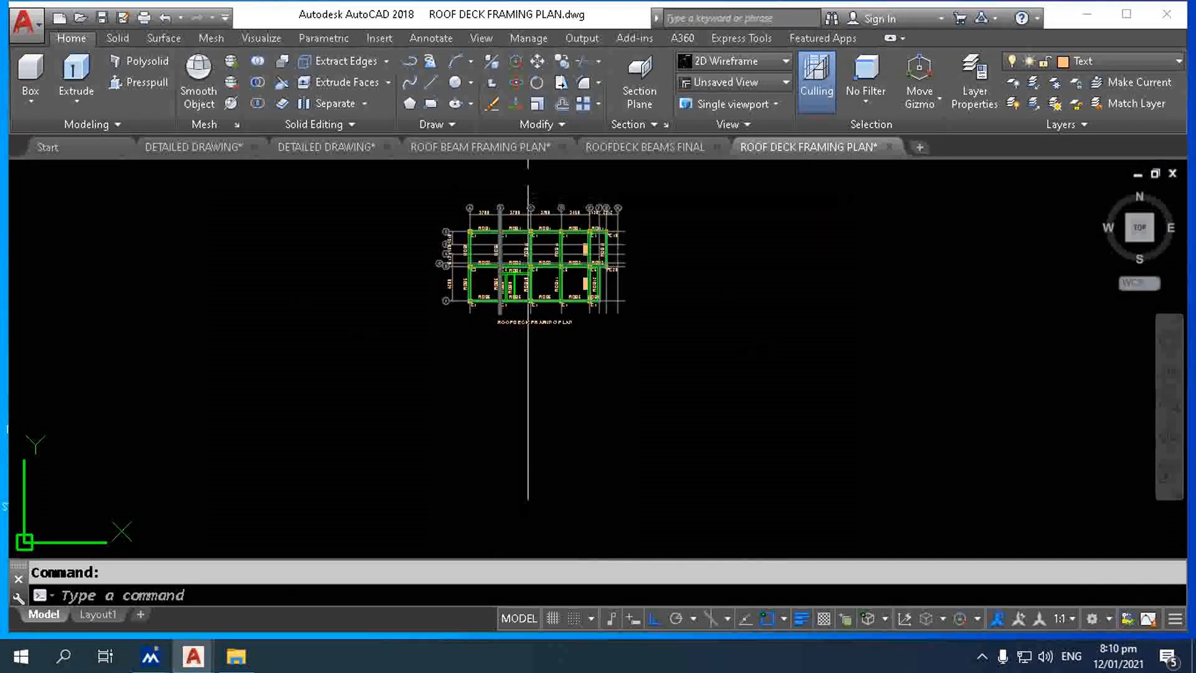
scroll(533, 250, "up", 2)
scroll(682, 341, "down", 2)
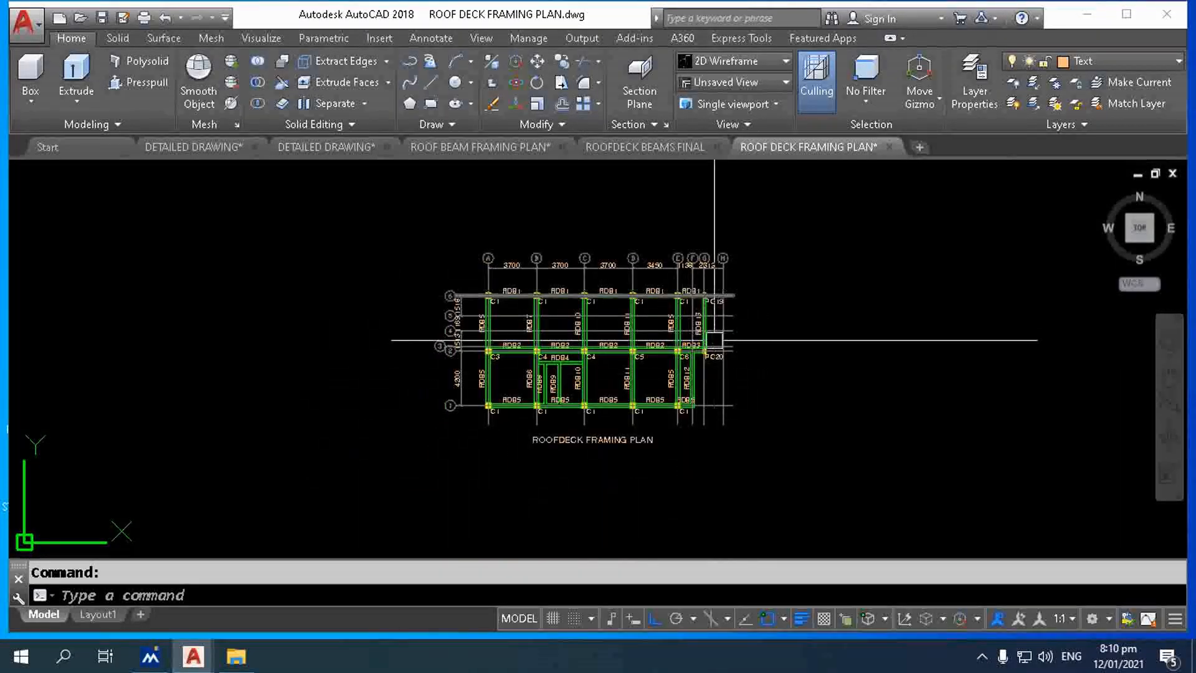
scroll(682, 426, "up", 4)
scroll(678, 367, "down", 3)
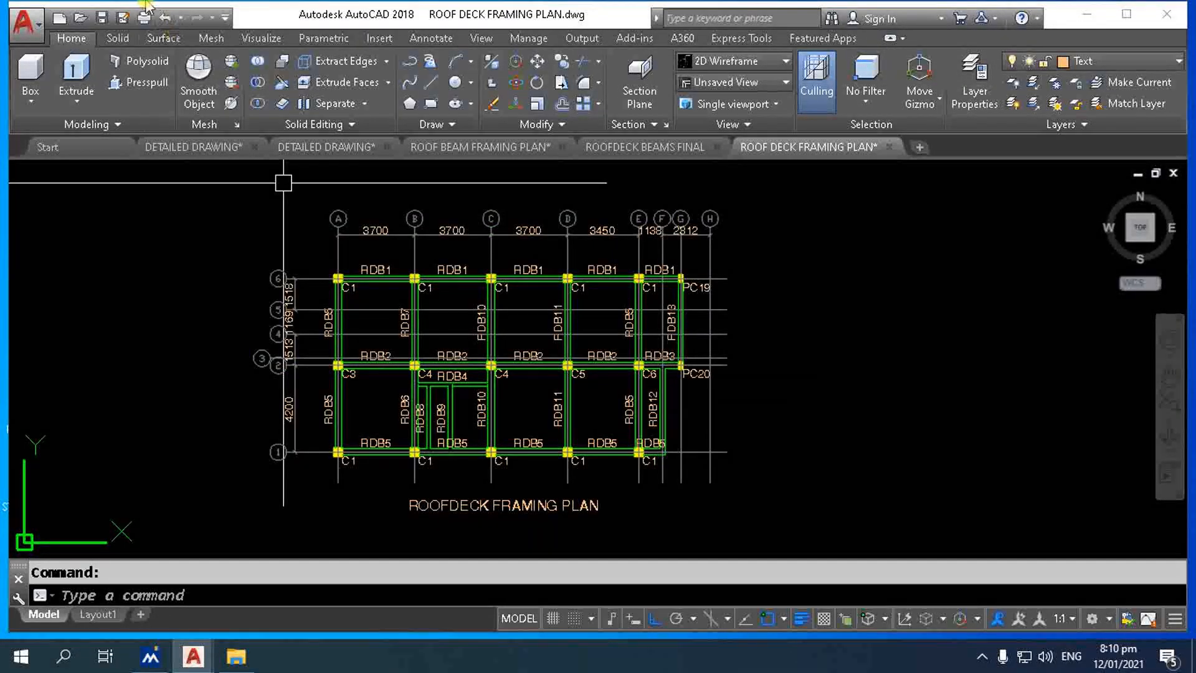
- Open the SECOND FLOOR BEAMS FINAL and S-3 COLUMN drawings
left_click(28, 22)
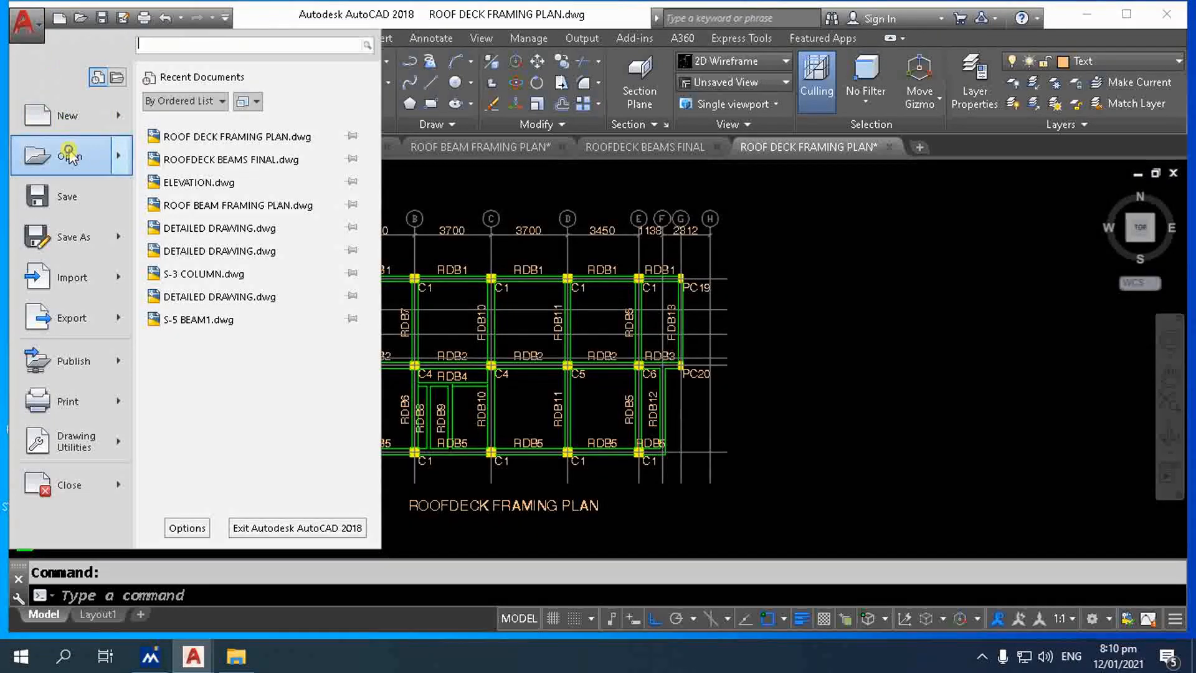
left_click(303, 159)
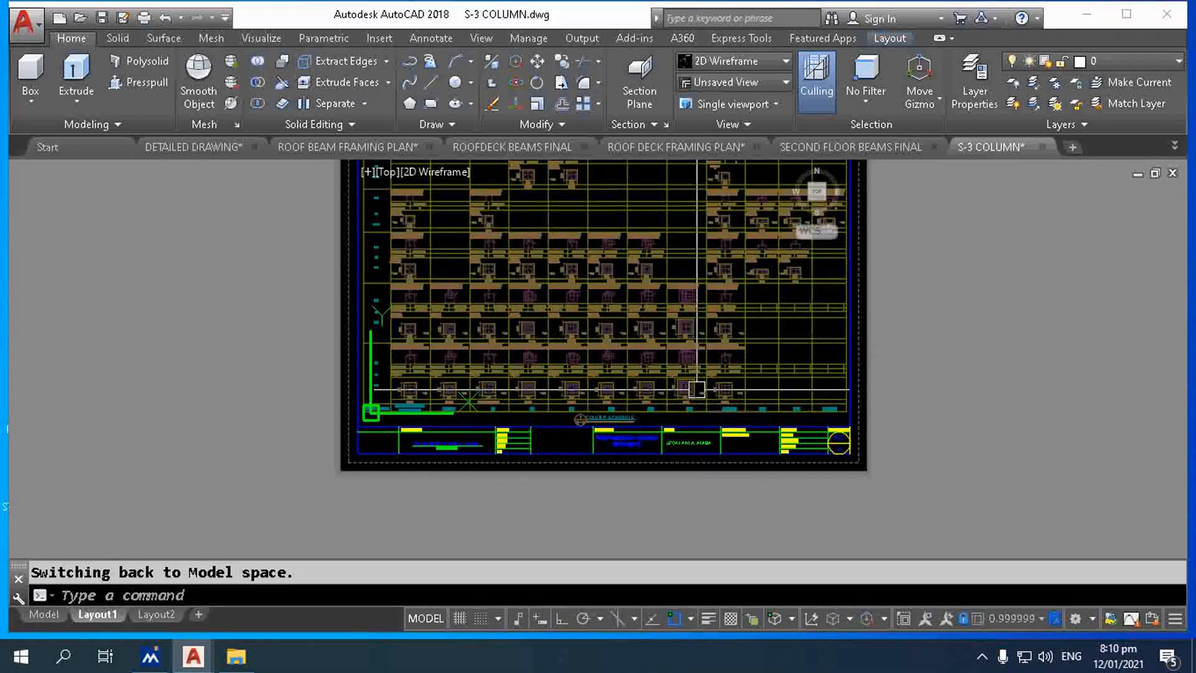
- Examine the column schedule on Layout1, including the column sections, link spacing, bar callouts and the full sheet
scroll(686, 371, "up", 4)
scroll(635, 423, "down", 2)
scroll(156, 340, "up", 4)
scroll(374, 386, "down", 3)
scroll(369, 368, "up", 3)
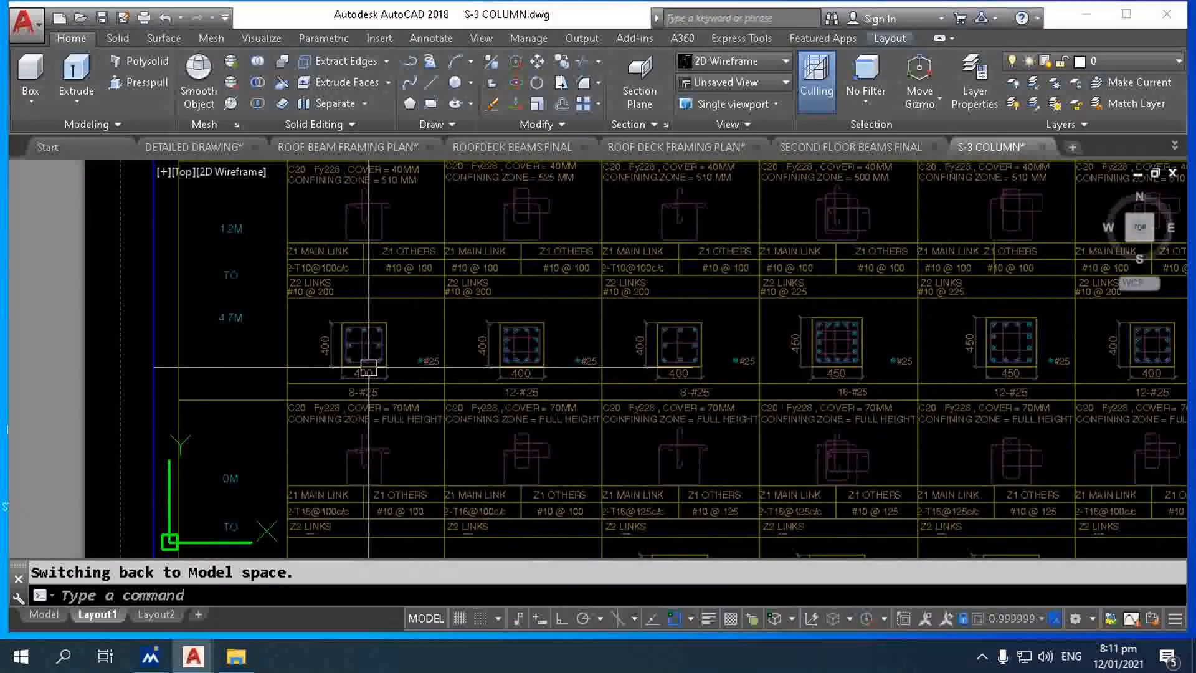
scroll(376, 243, "up", 3)
scroll(329, 409, "down", 3)
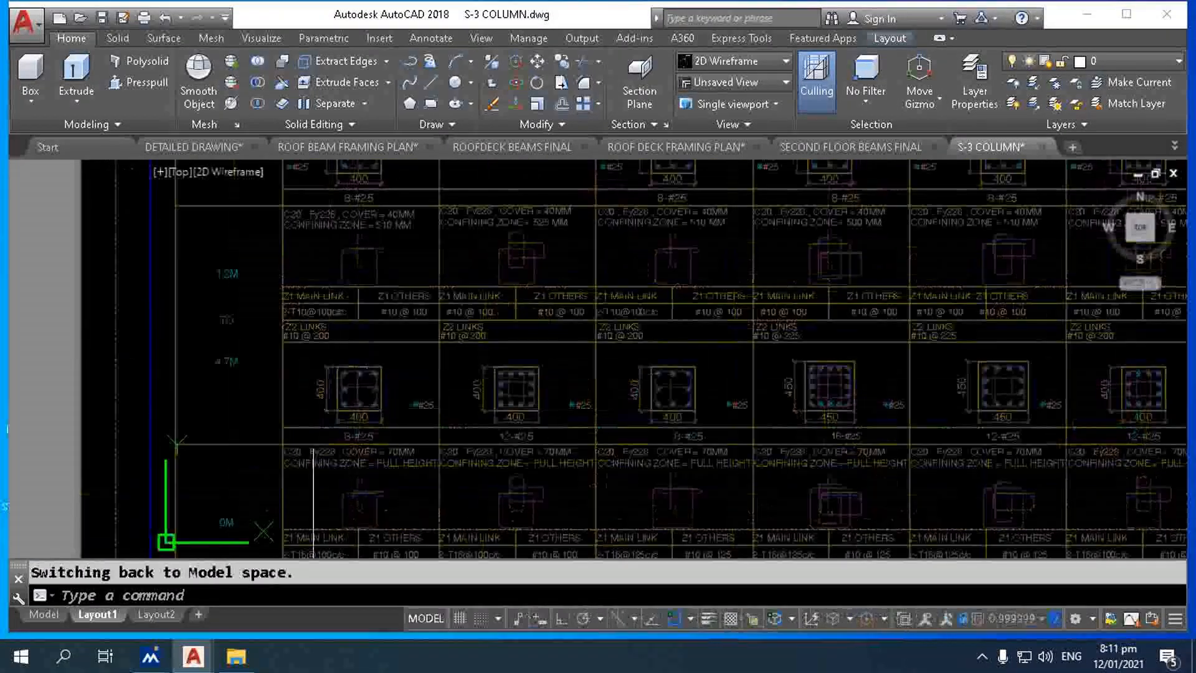
scroll(329, 409, "up", 4)
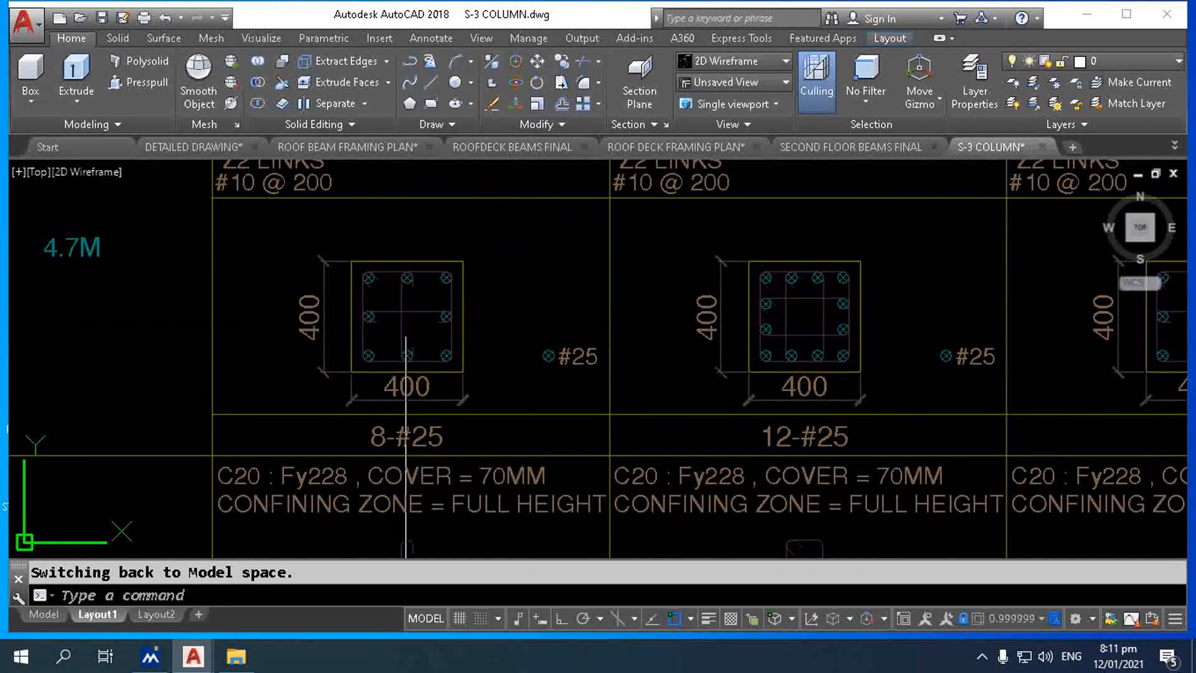
scroll(413, 355, "down", 4)
scroll(419, 261, "up", 3)
scroll(418, 262, "down", 4)
scroll(678, 287, "up", 3)
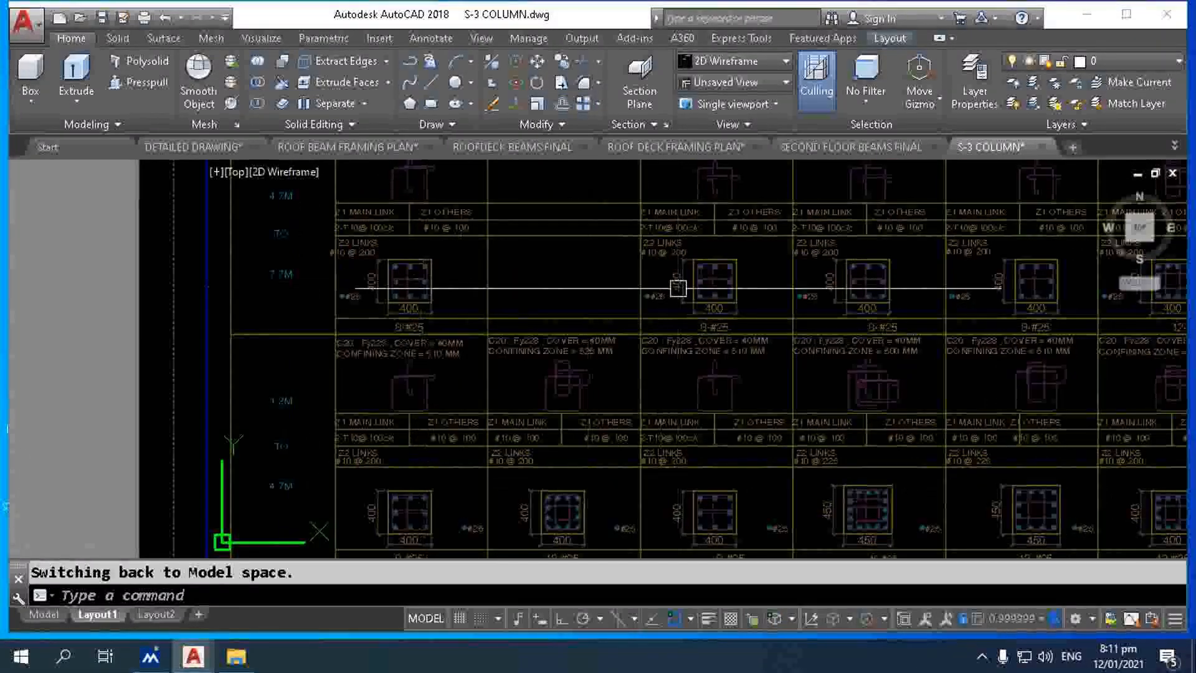
scroll(678, 288, "down", 5)
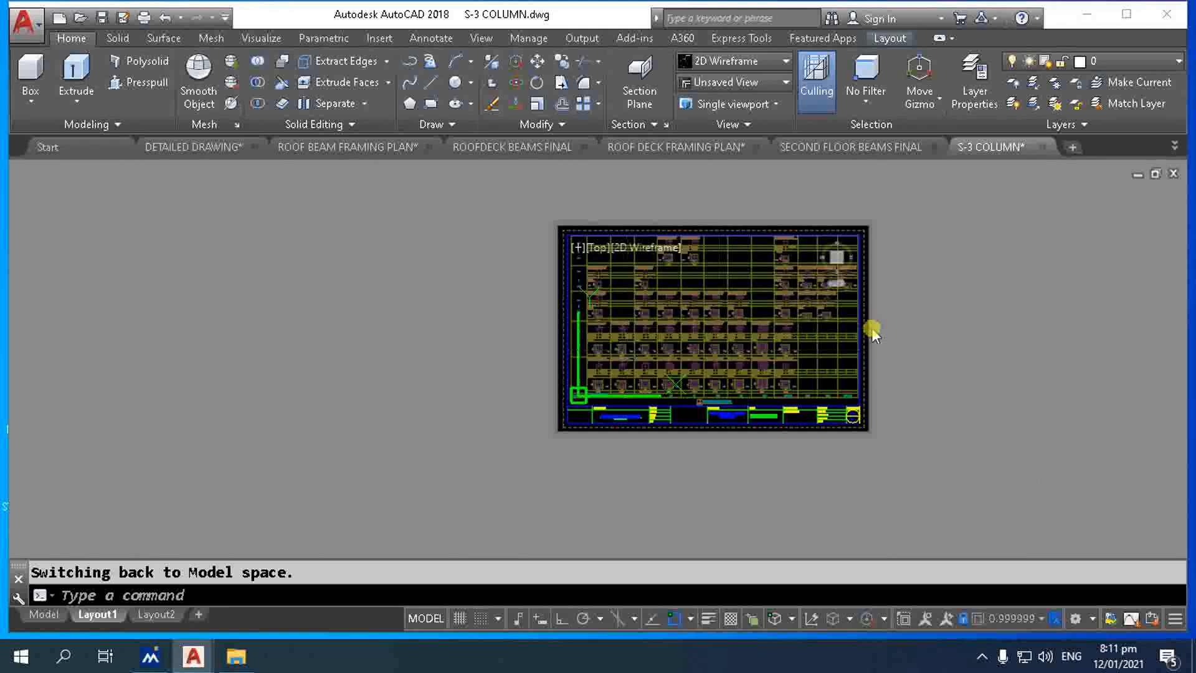
scroll(874, 335, "up", 2)
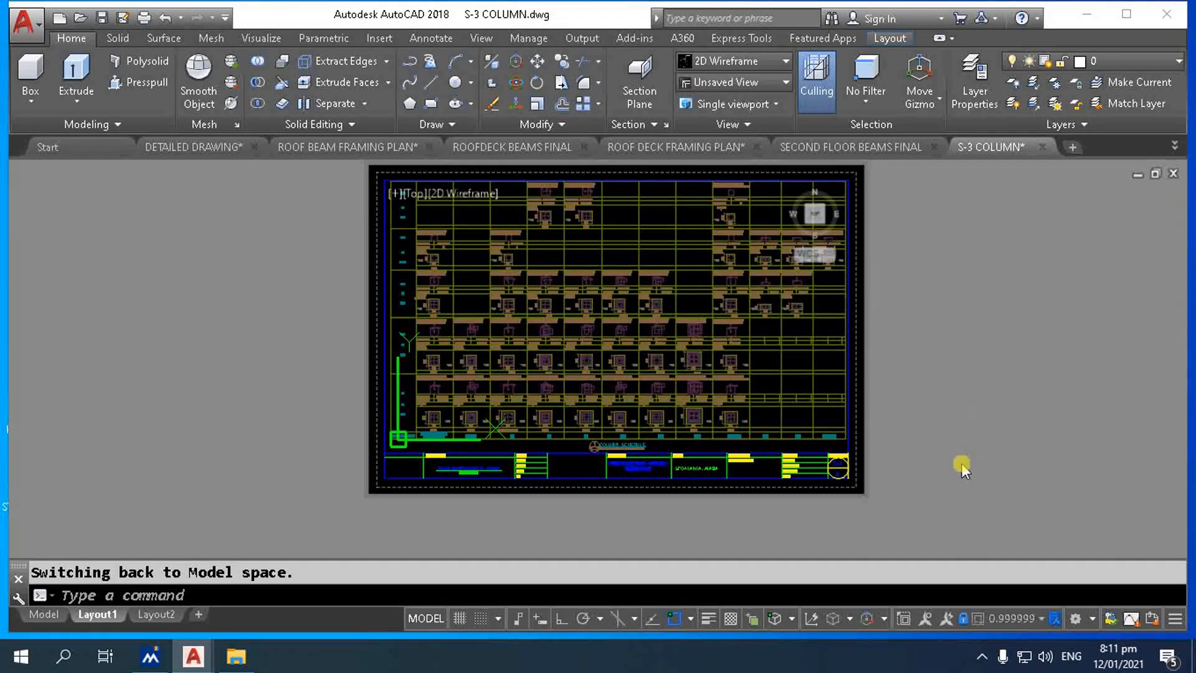
left_click(983, 658)
right_click(979, 554)
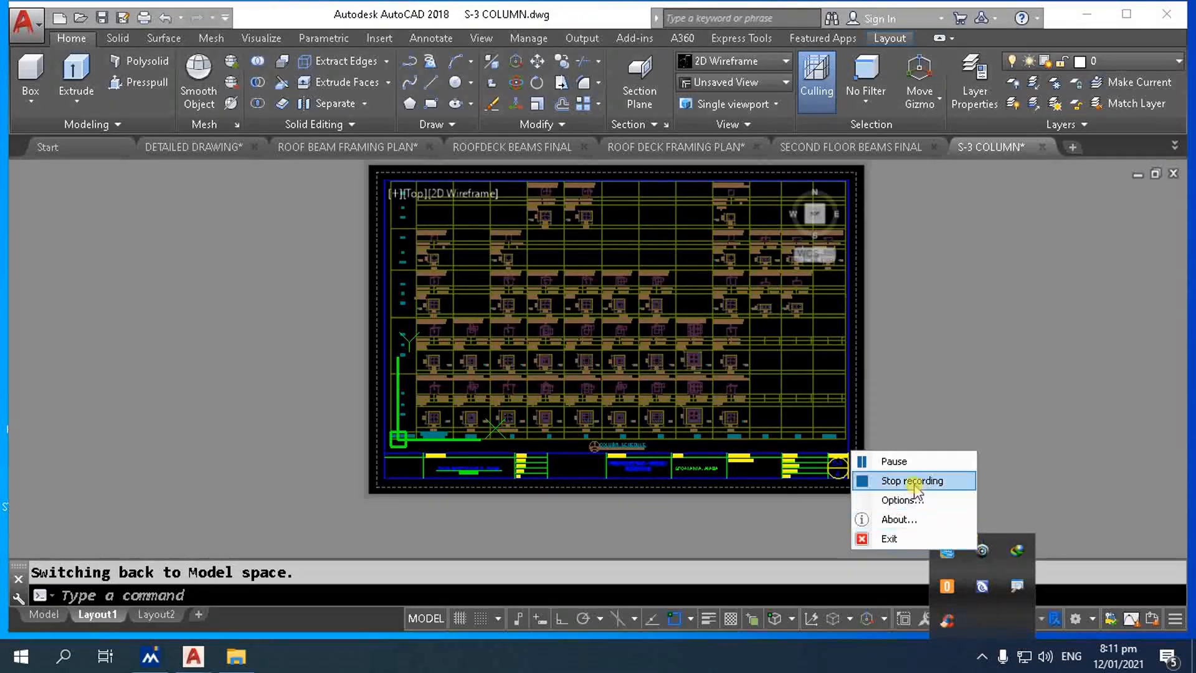